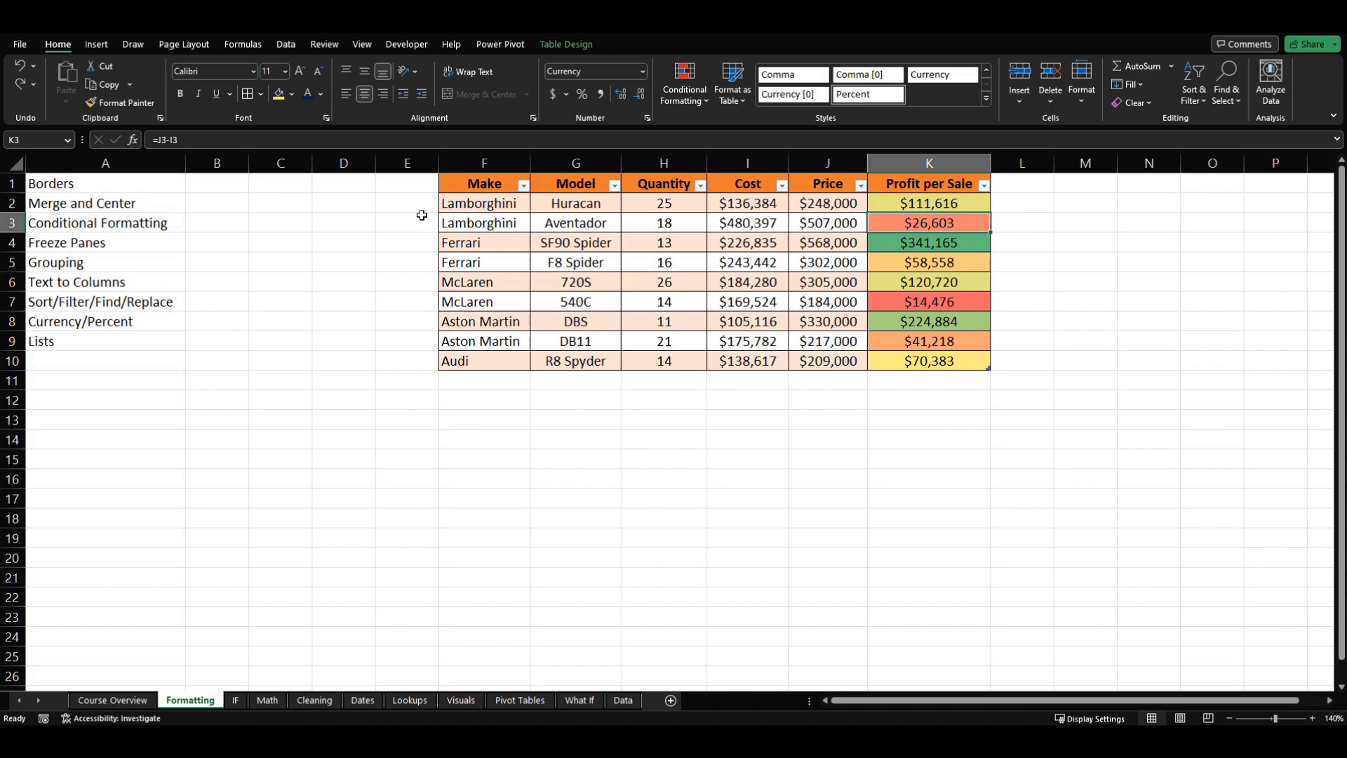
pyautogui.click(482, 203)
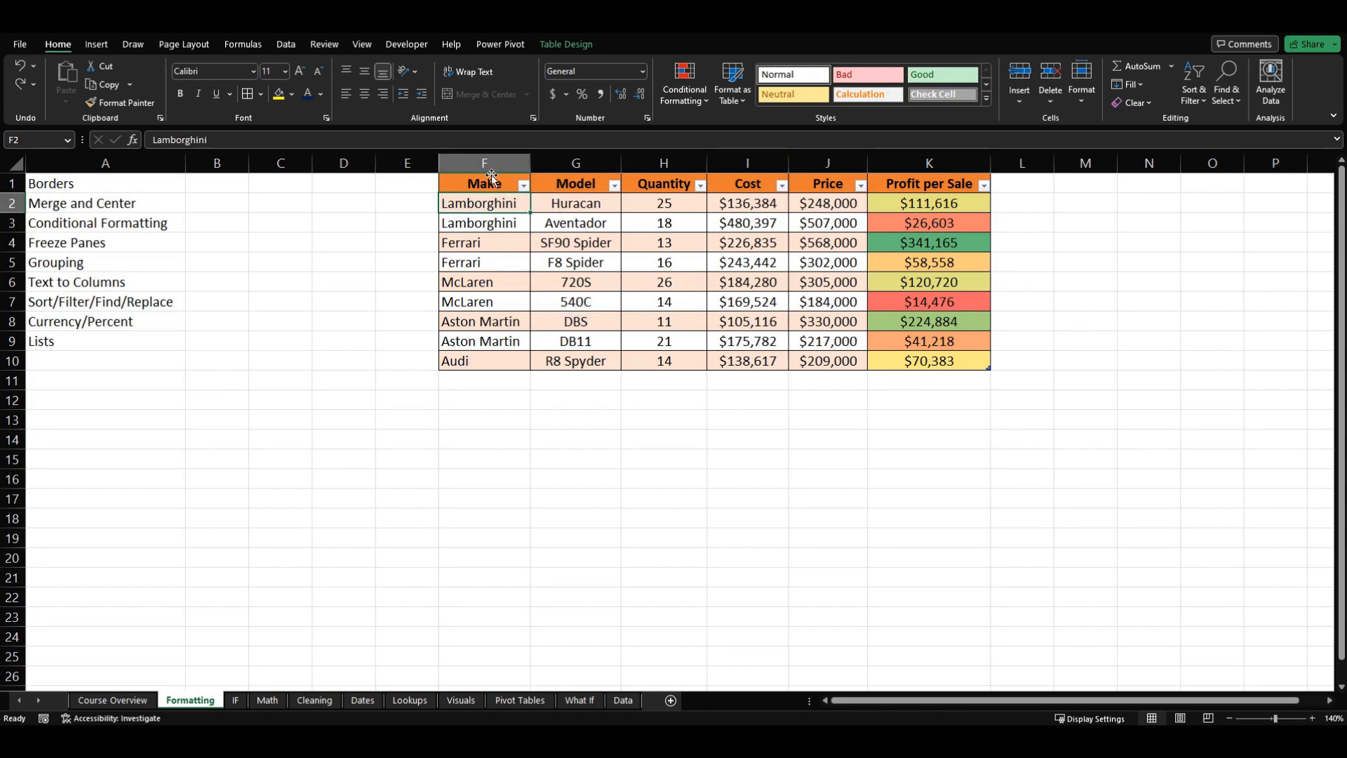
pyautogui.click(861, 185)
pyautogui.click(998, 425)
pyautogui.moveTo(944, 202); pyautogui.dragTo(916, 358)
pyautogui.click(910, 401)
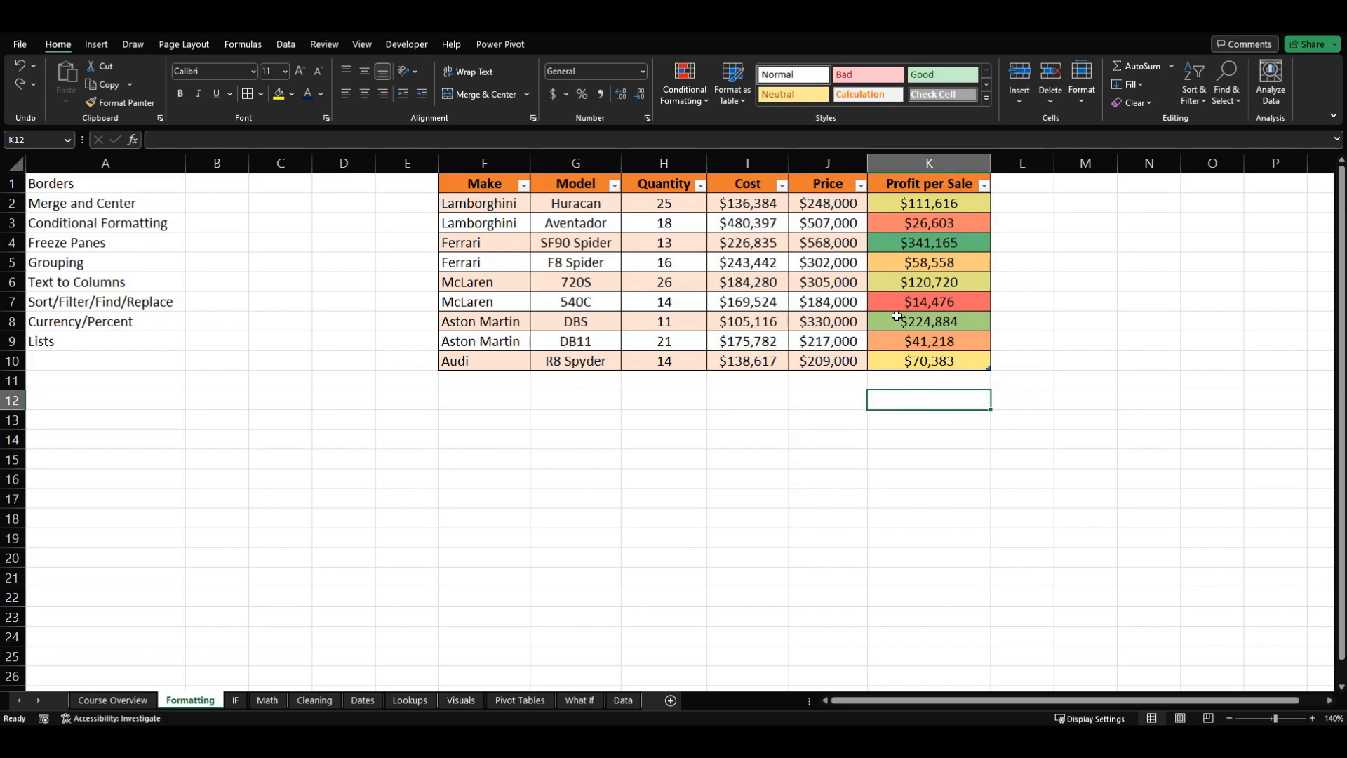
pyautogui.click(804, 415)
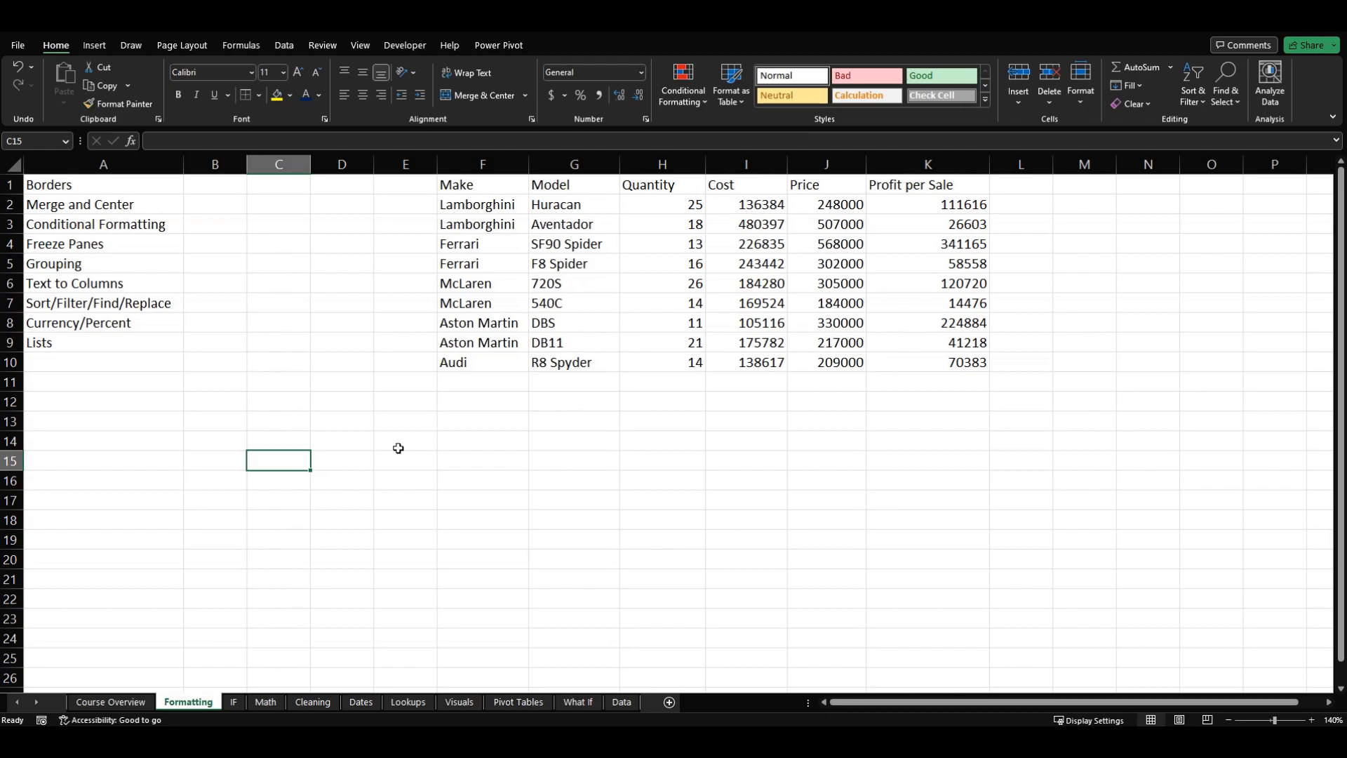
pyautogui.click(161, 183)
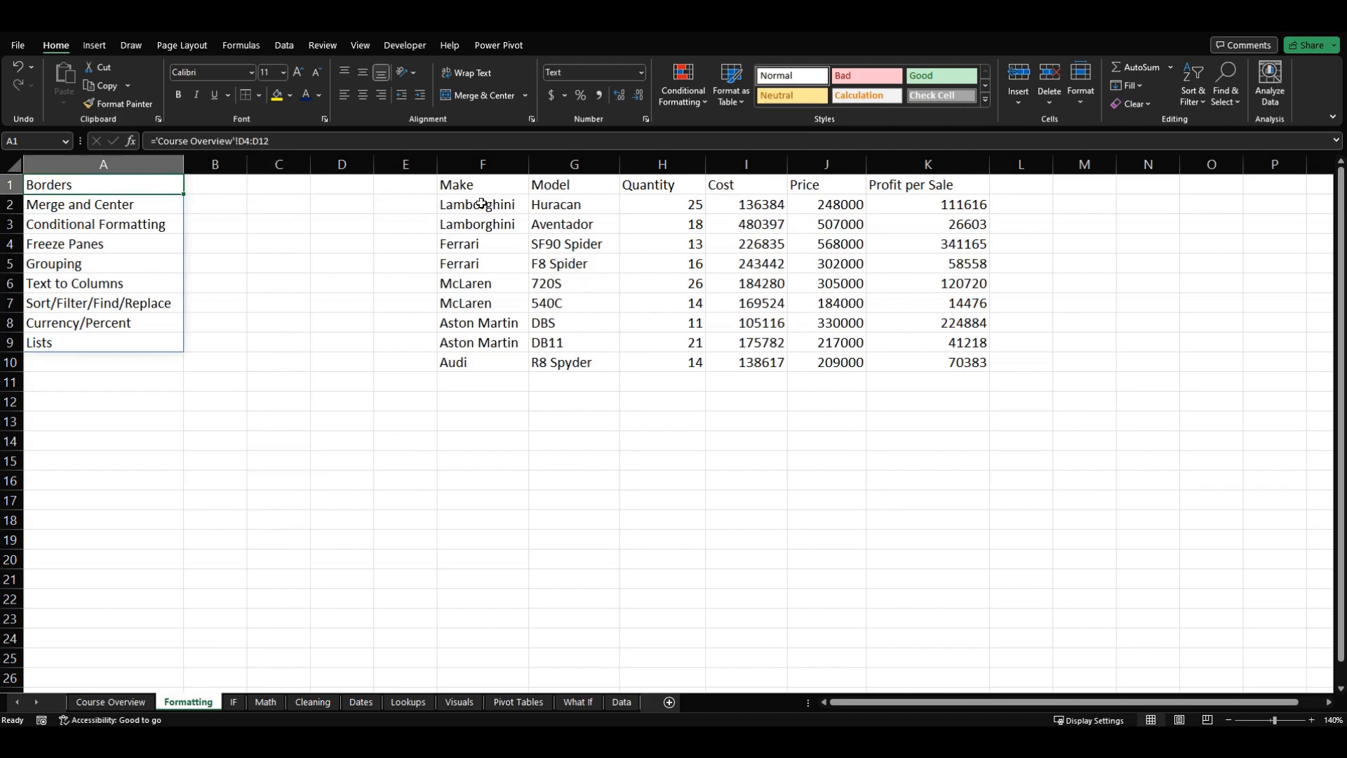
pyautogui.click(482, 204)
pyautogui.click(570, 226)
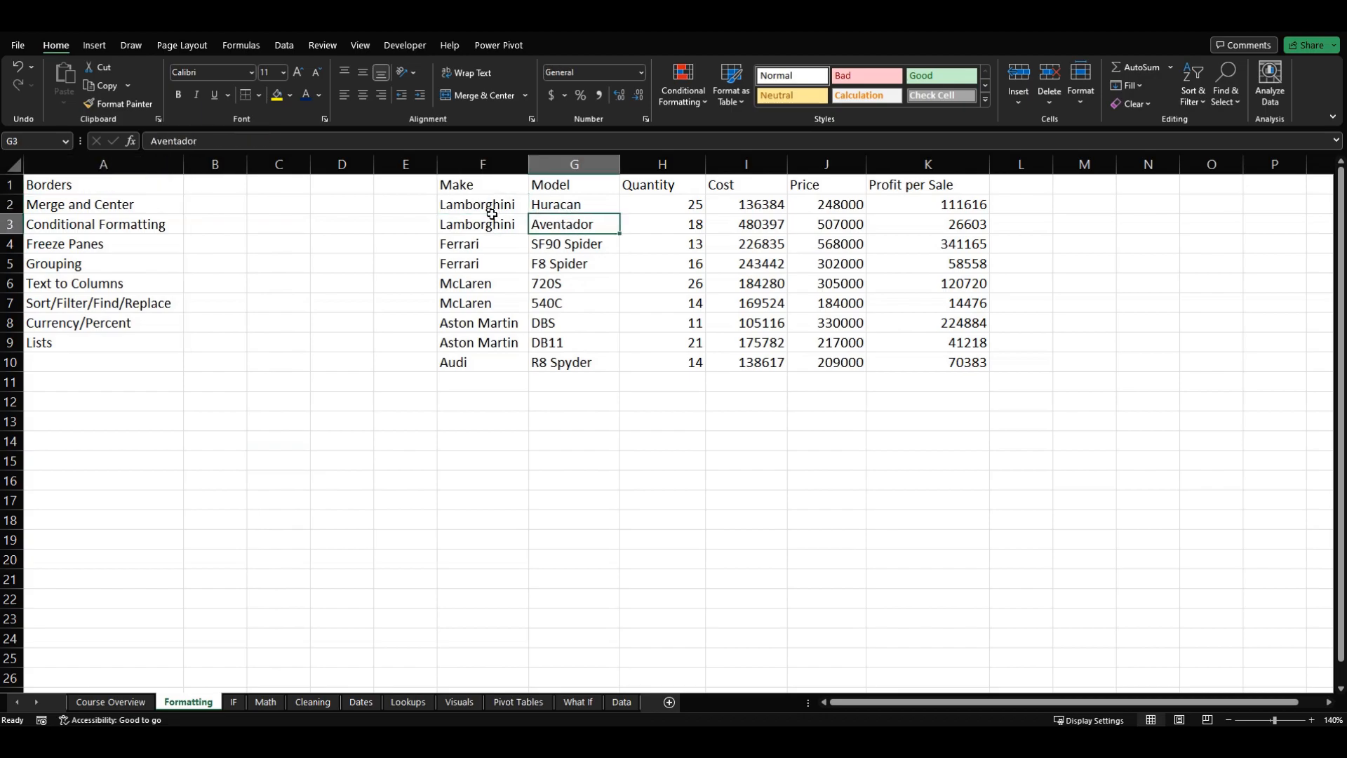
pyautogui.click(259, 96)
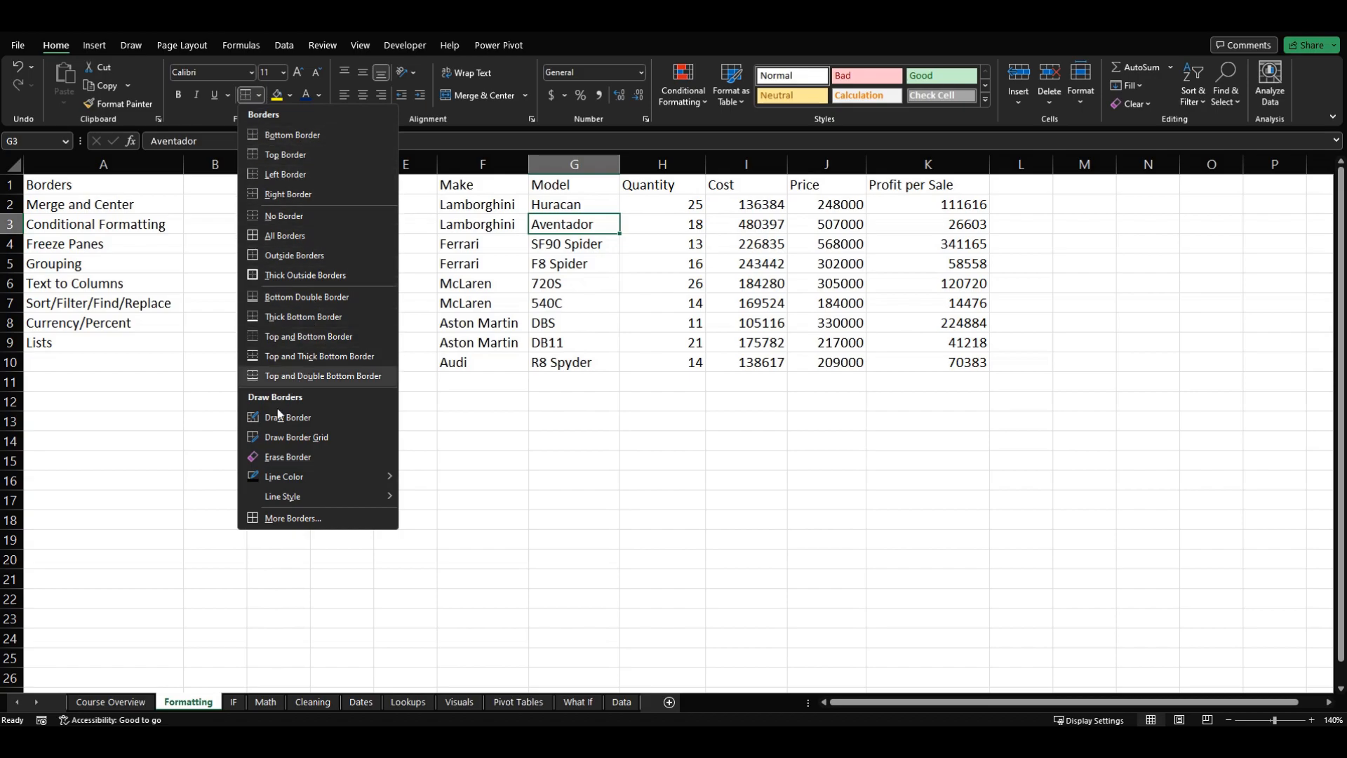
pyautogui.click(483, 300)
# Step: Apply a bottom border to the header row, cells F1:K1, from Make to Profit per Sale
pyautogui.moveTo(466, 185); pyautogui.dragTo(972, 184)
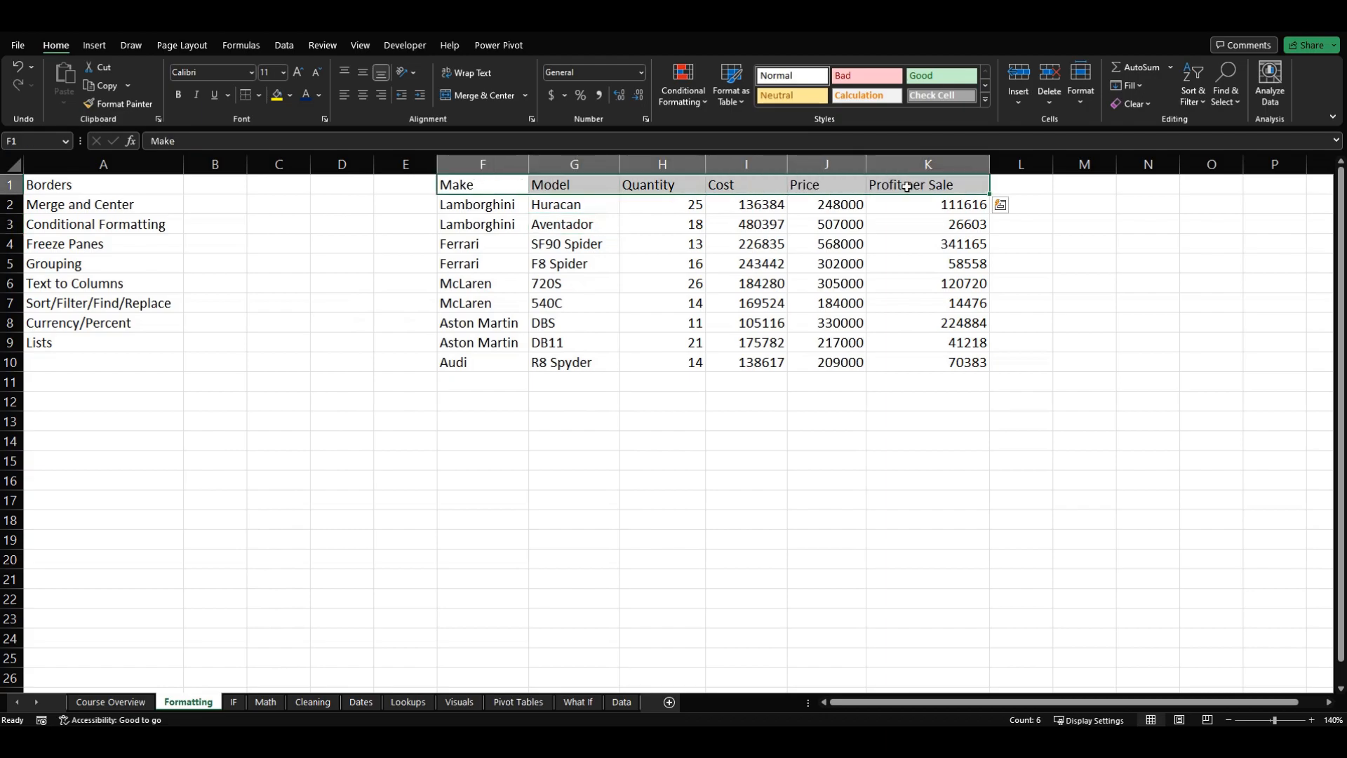
pyautogui.click(259, 96)
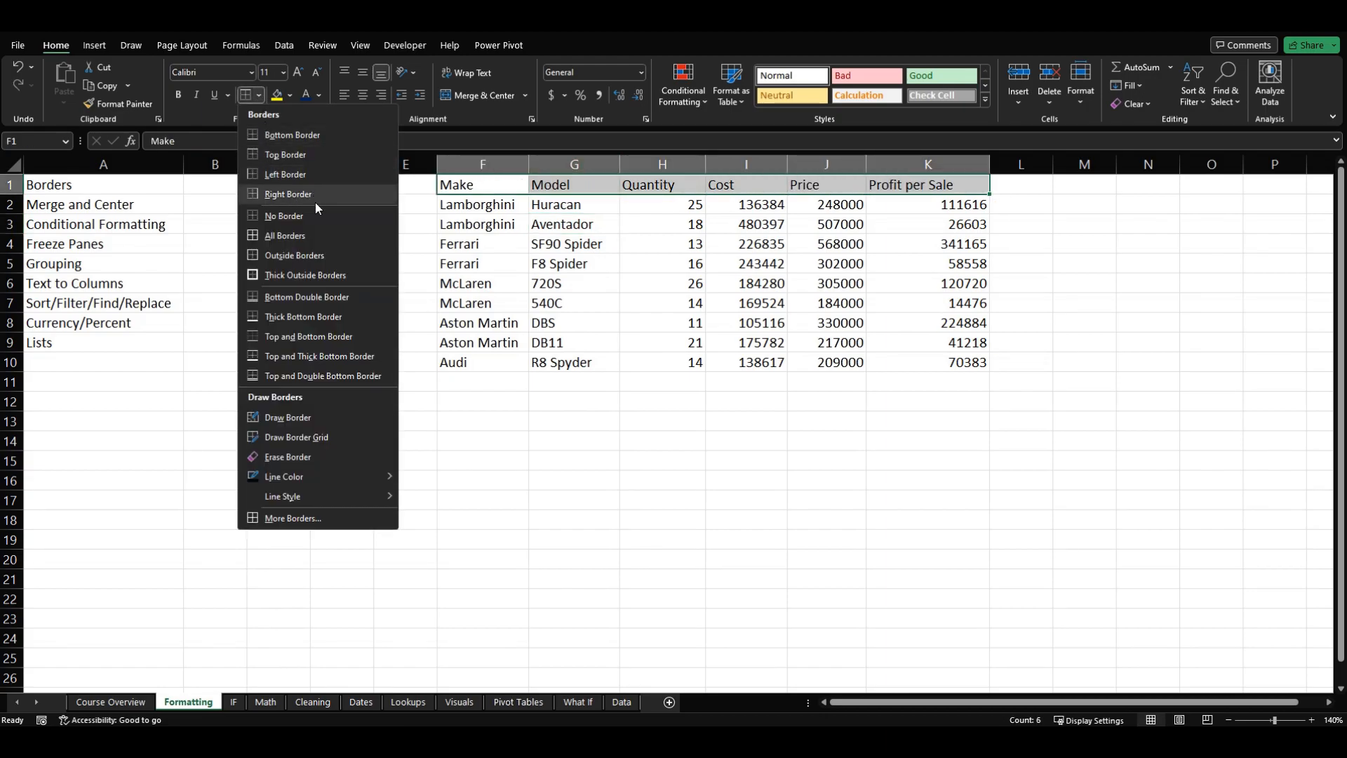
pyautogui.click(315, 154)
pyautogui.click(341, 283)
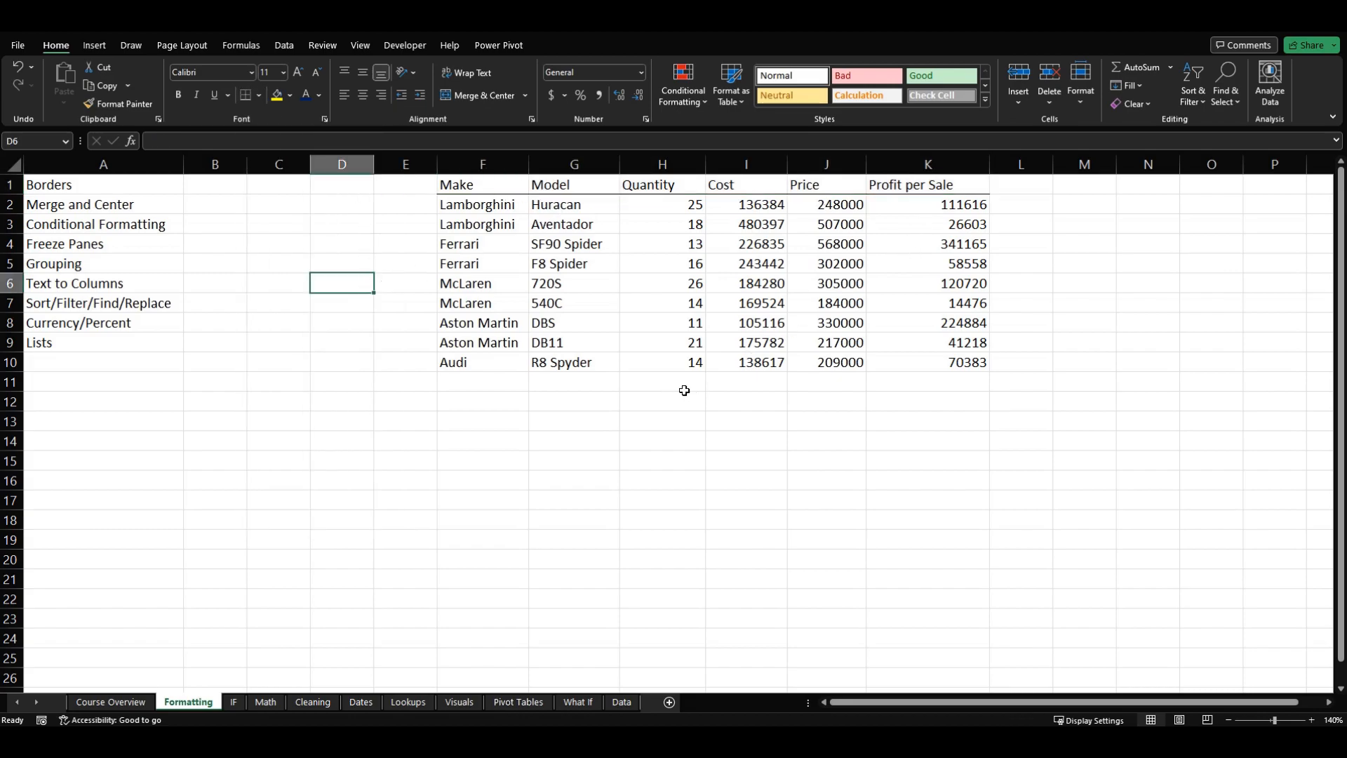
# Step: Enter the label Total in cell F11, directly below the last car make
pyautogui.click(497, 382)
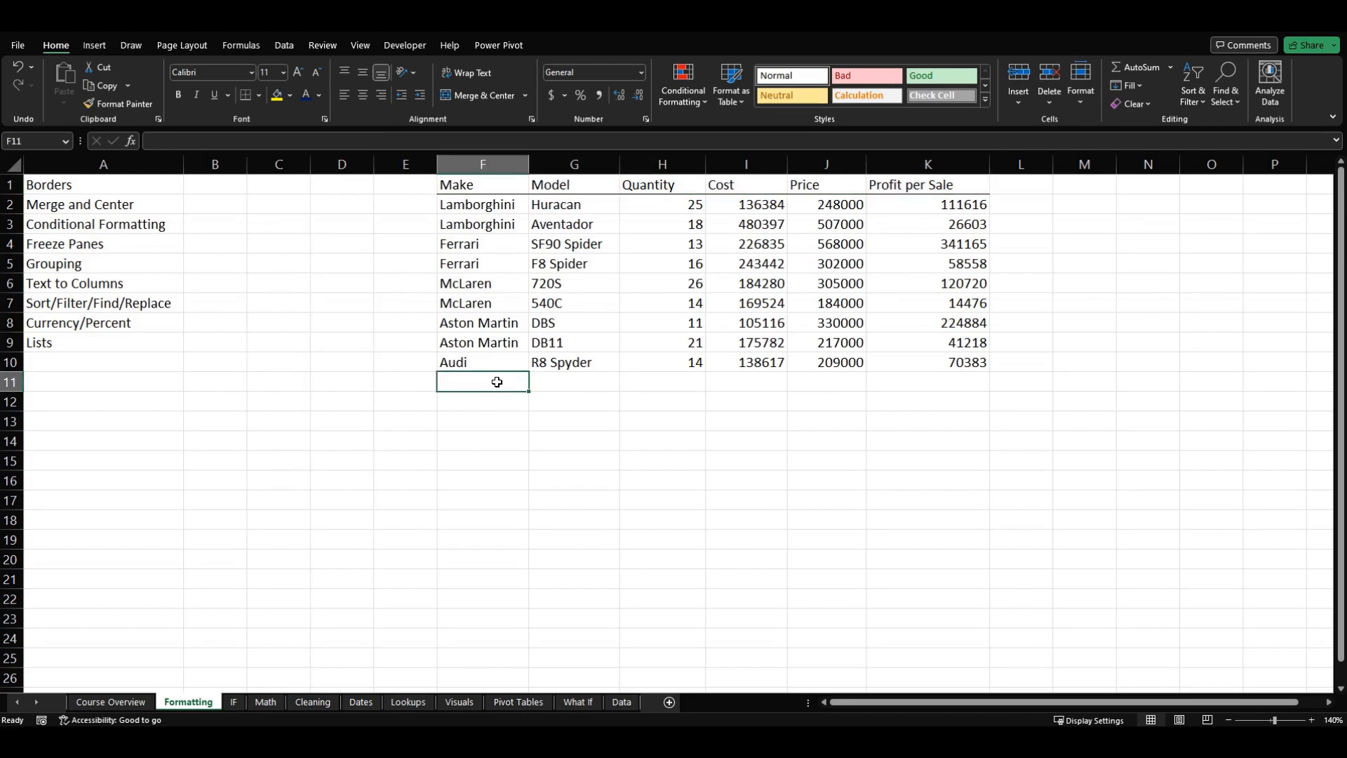
pyautogui.write('Tot')
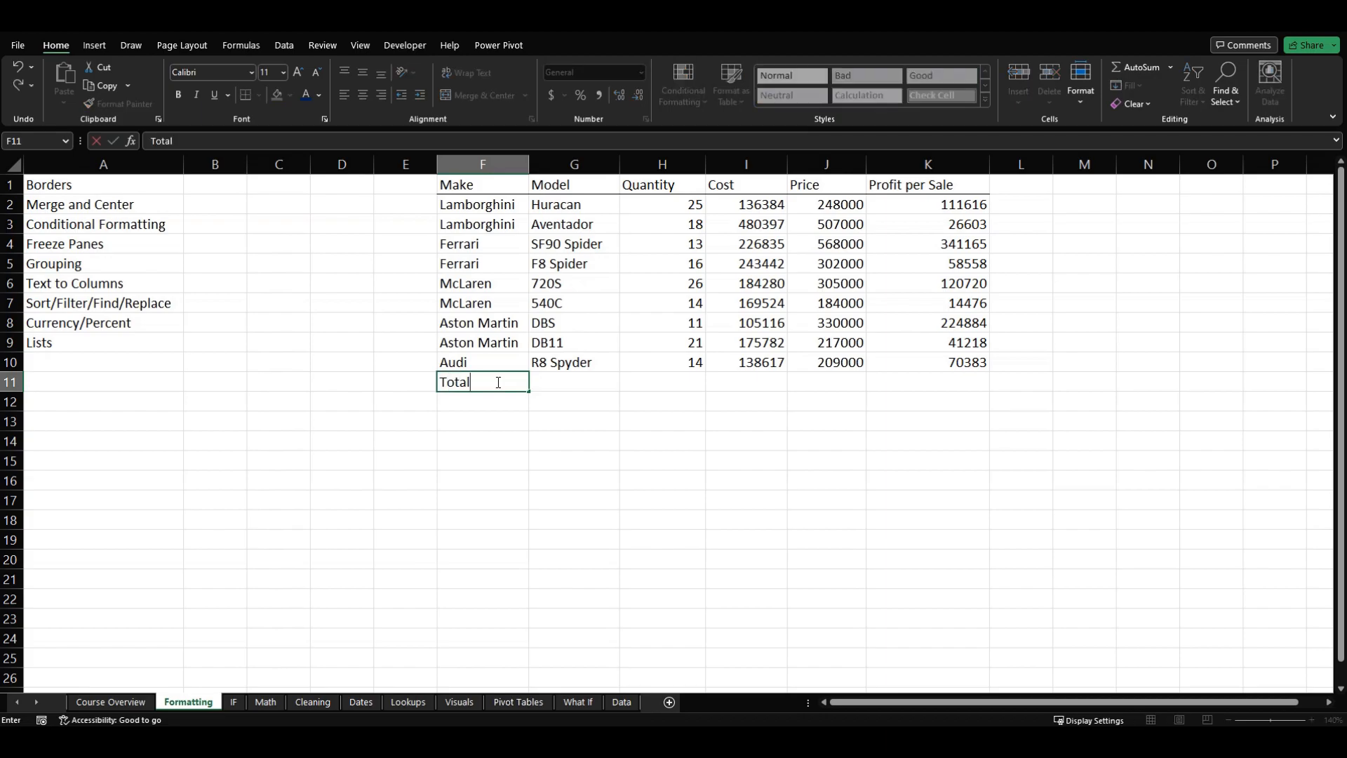
pyautogui.write('al')
pyautogui.press('Tab')
pyautogui.press('Tab')
pyautogui.press('Tab')
pyautogui.press('Tab')
pyautogui.press('Tab')
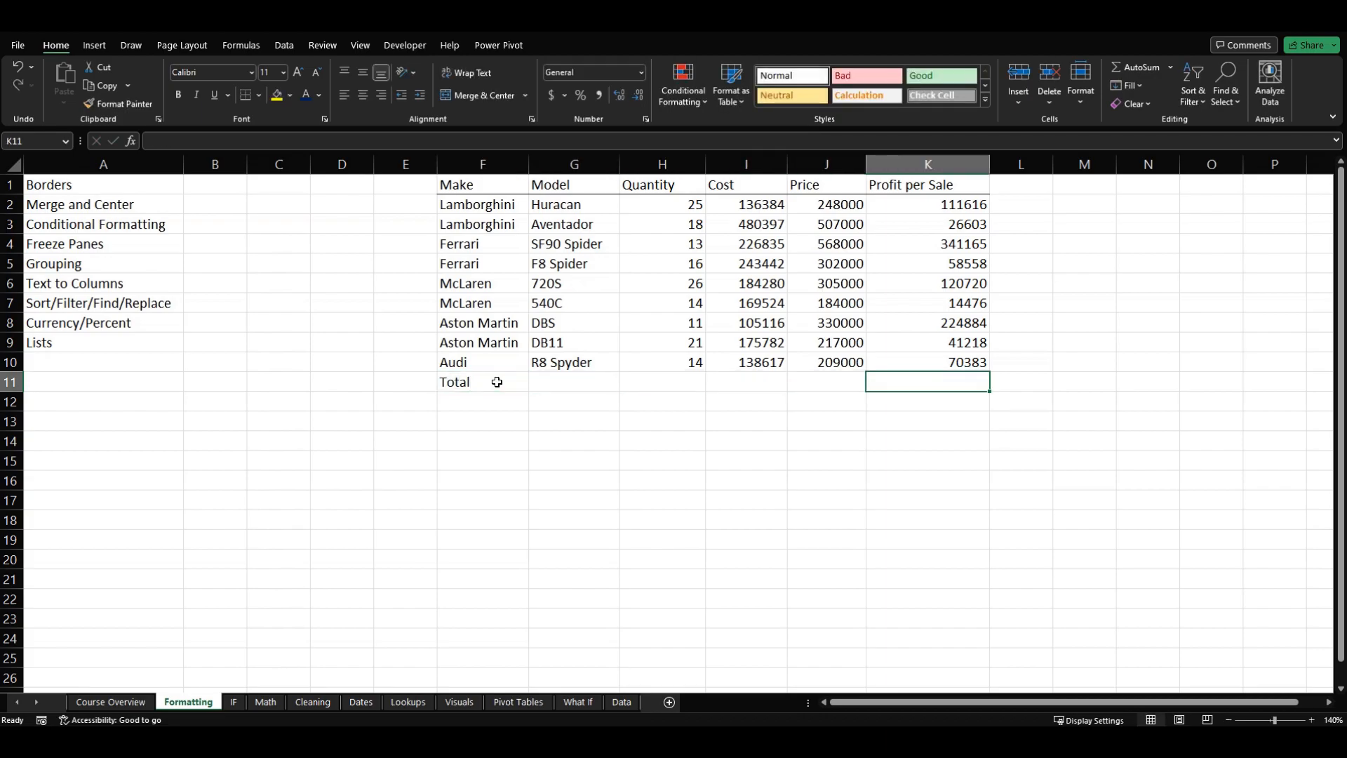
# Step: Sum the Profit per Sale values K2:K10 in cell K11 with the SUM function
pyautogui.write('=sum')
pyautogui.press('Tab')
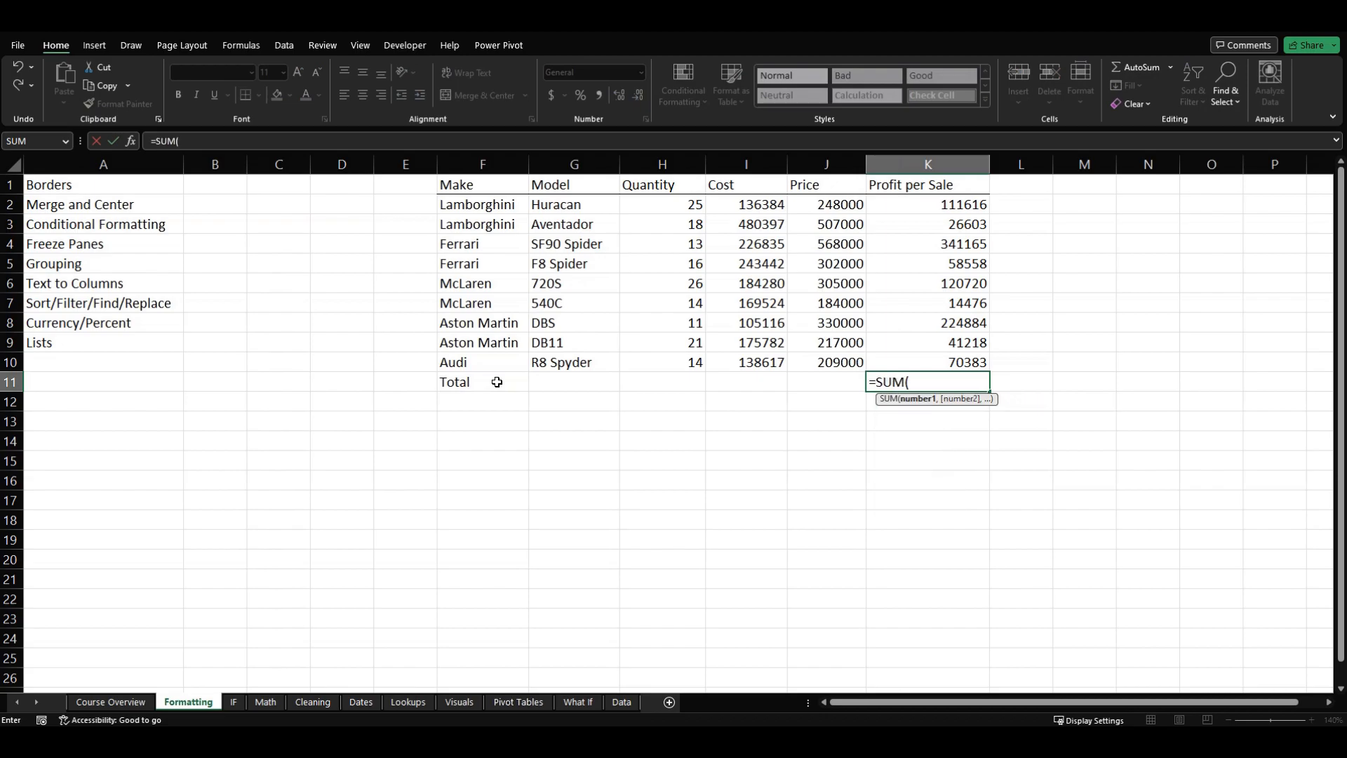
pyautogui.press('Up')
pyautogui.hotkey('ctrl', 'shift', 'Up')
pyautogui.hotkey('shift', 'Down')
pyautogui.press('Return')
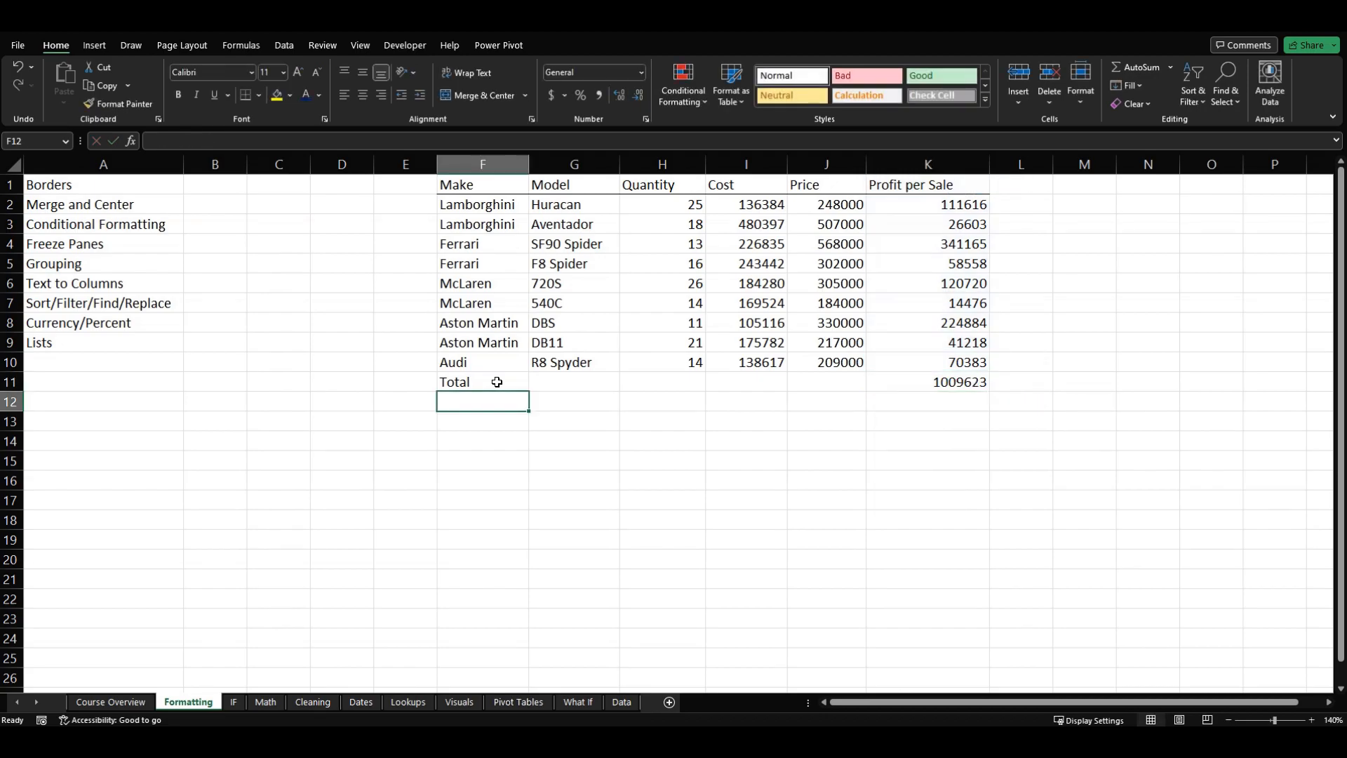
# Step: Apply a bottom border to the Audi row, cells F10:K10, above the Total row
pyautogui.moveTo(499, 363); pyautogui.dragTo(933, 364)
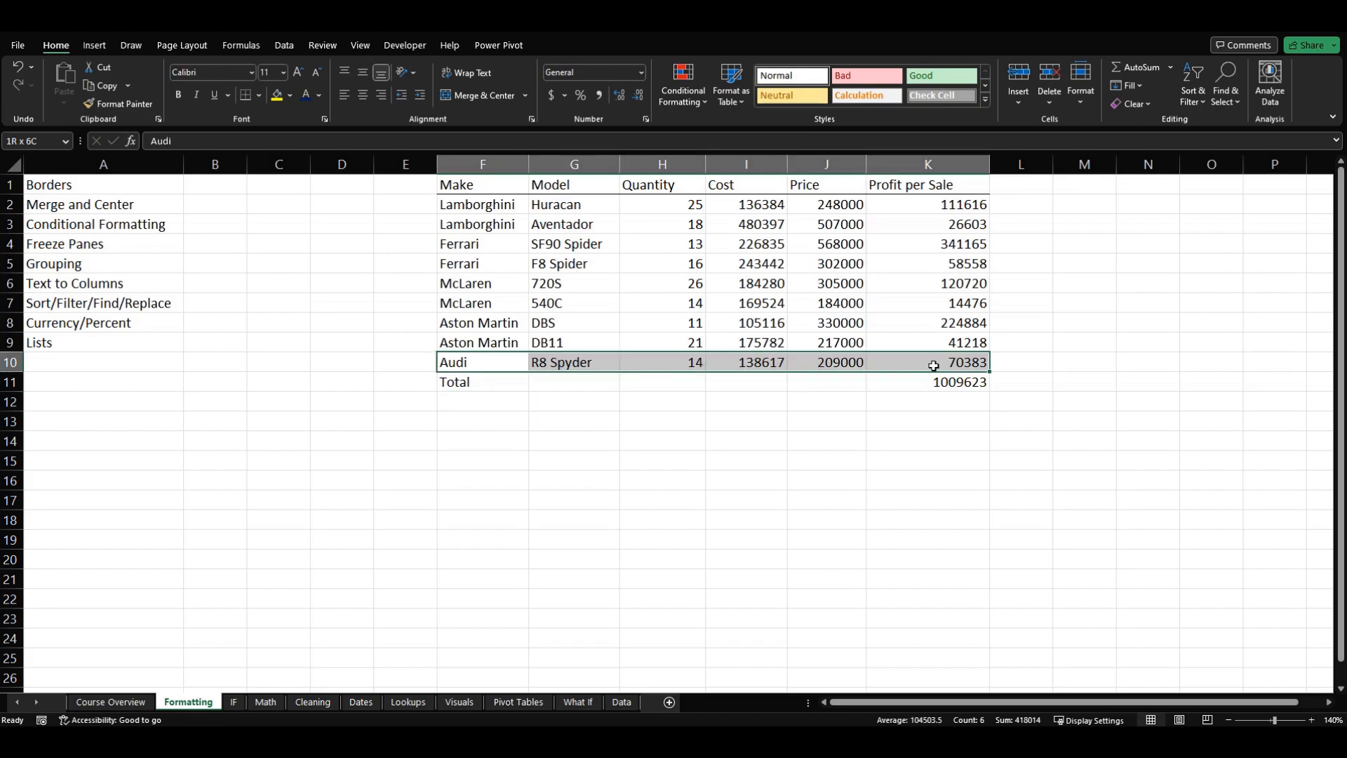
pyautogui.click(259, 97)
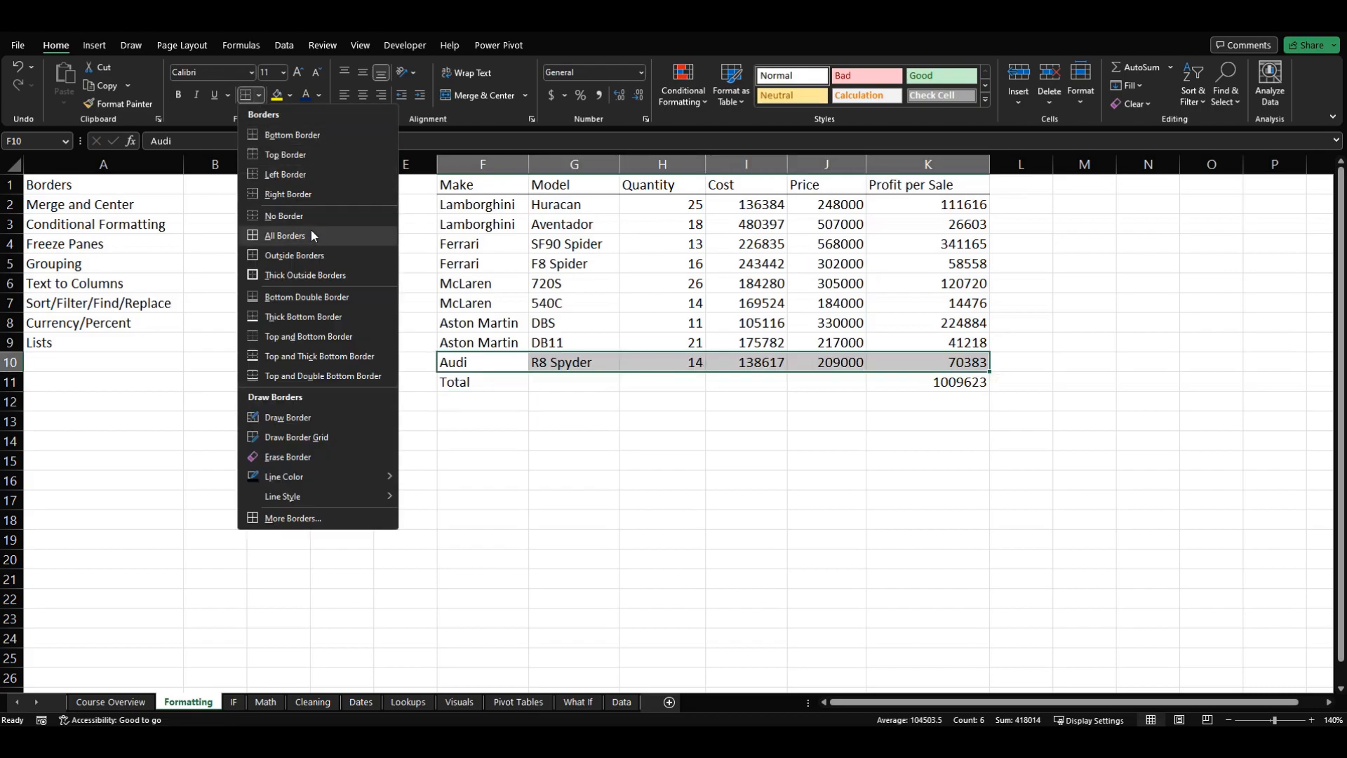
pyautogui.click(315, 135)
pyautogui.click(374, 384)
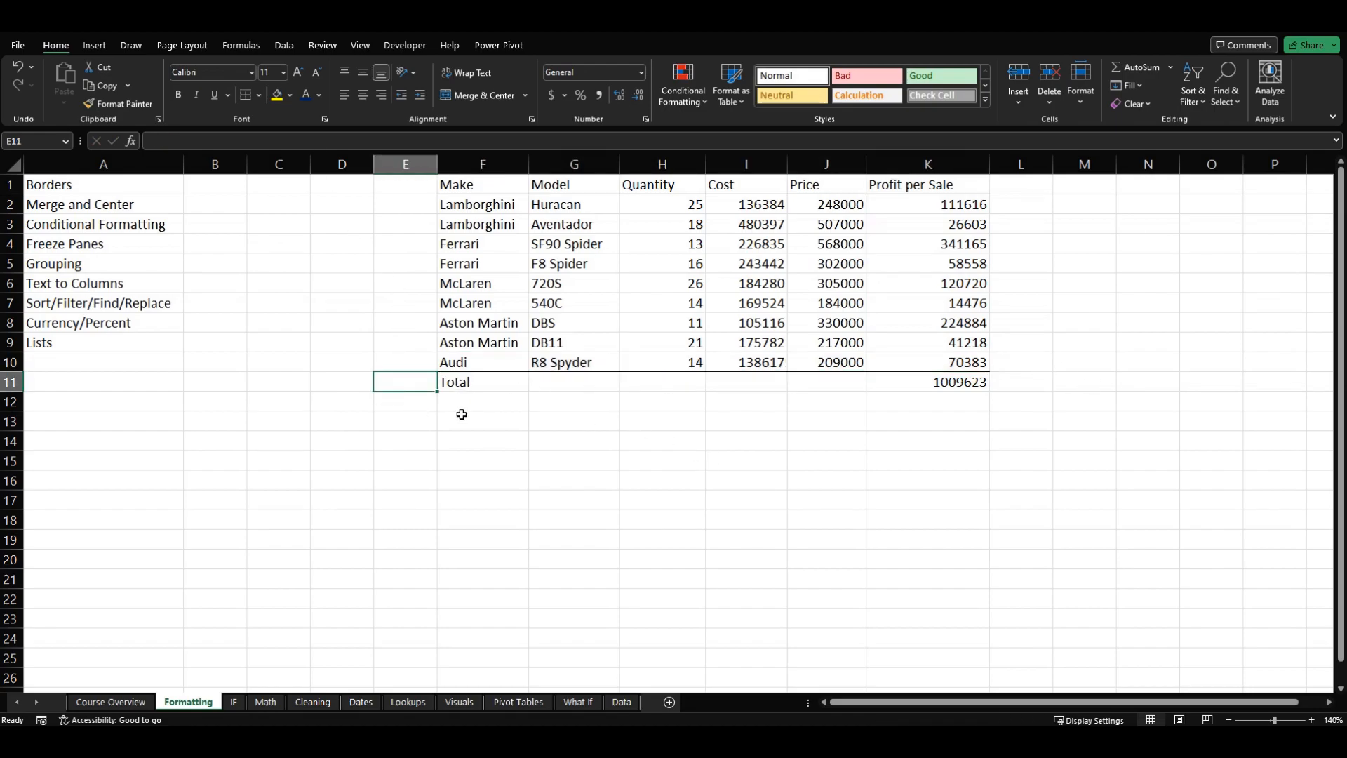
# Step: Apply a thick bottom border to the Audi row, cells F10:K10
pyautogui.click(474, 360)
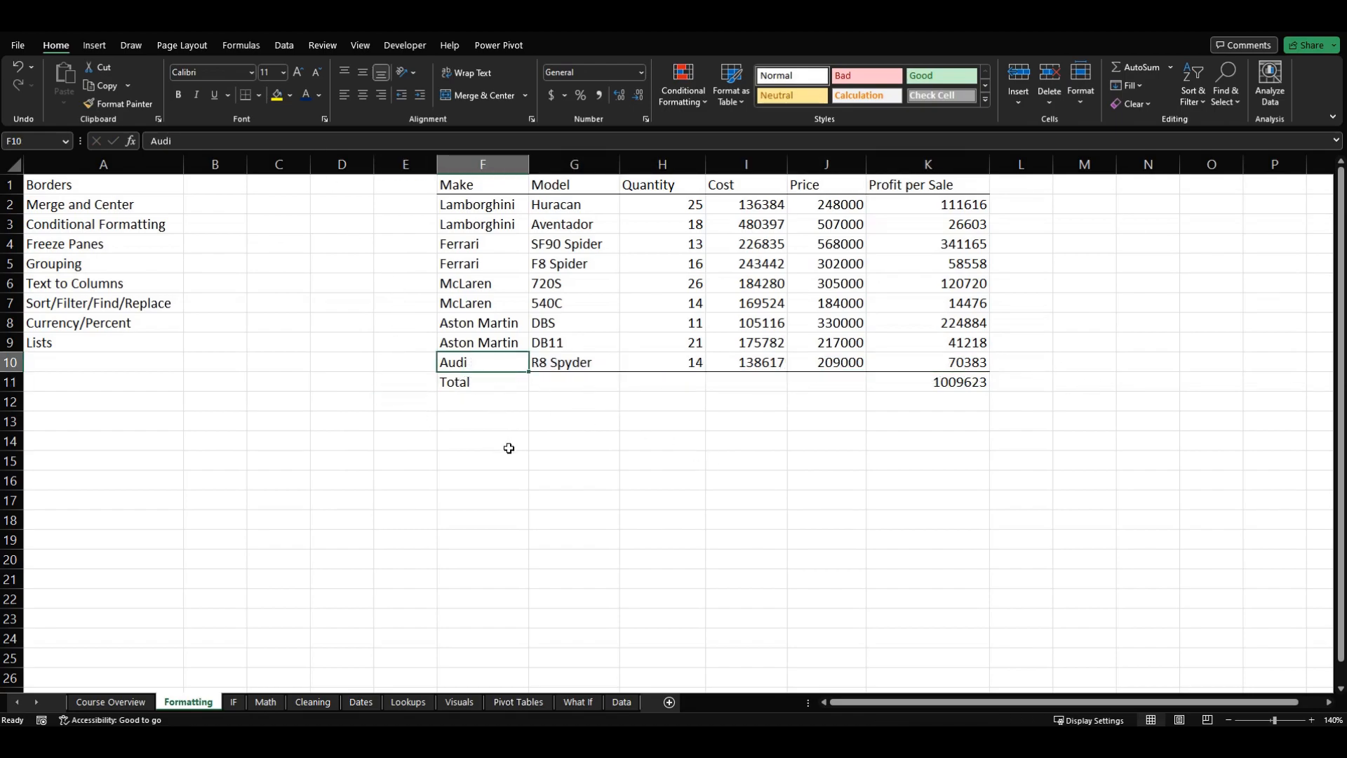
pyautogui.hotkey('ctrl', 'shift', 'Right')
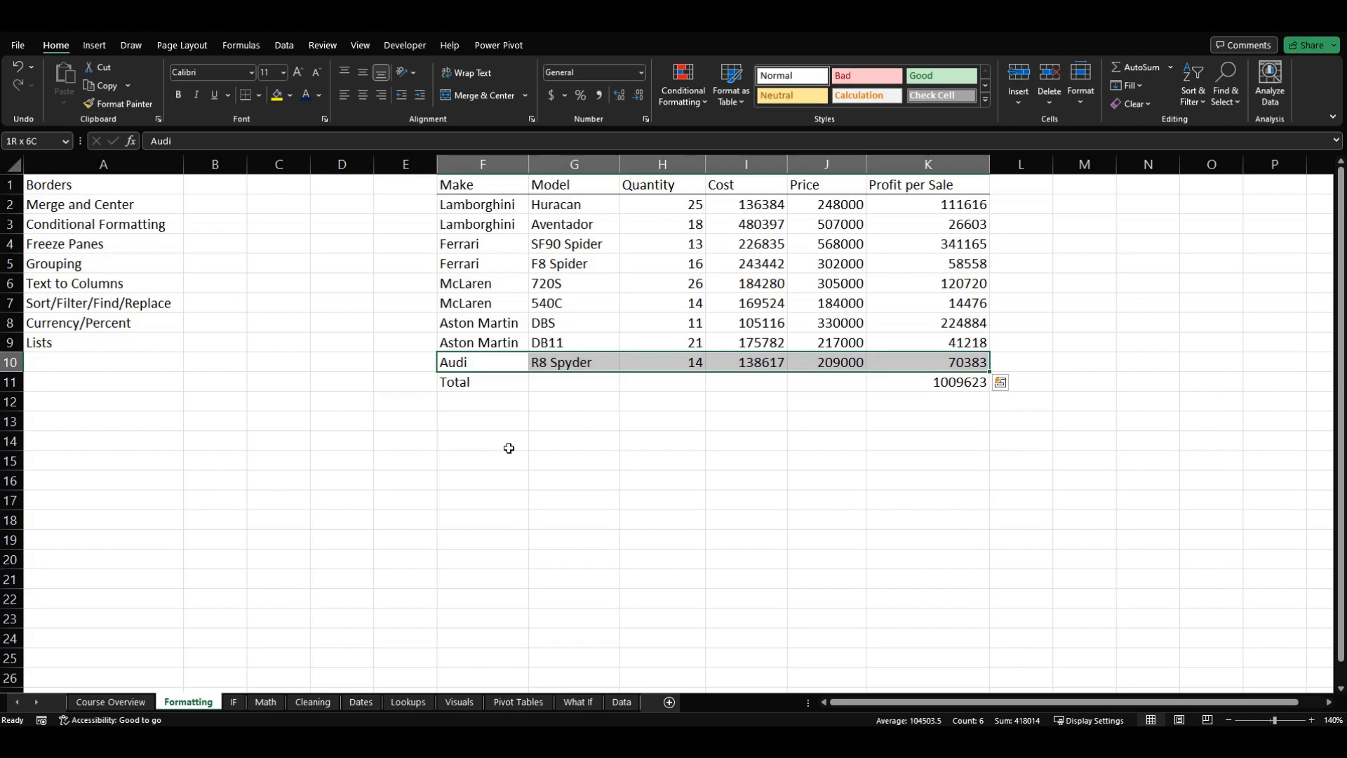
pyautogui.click(259, 95)
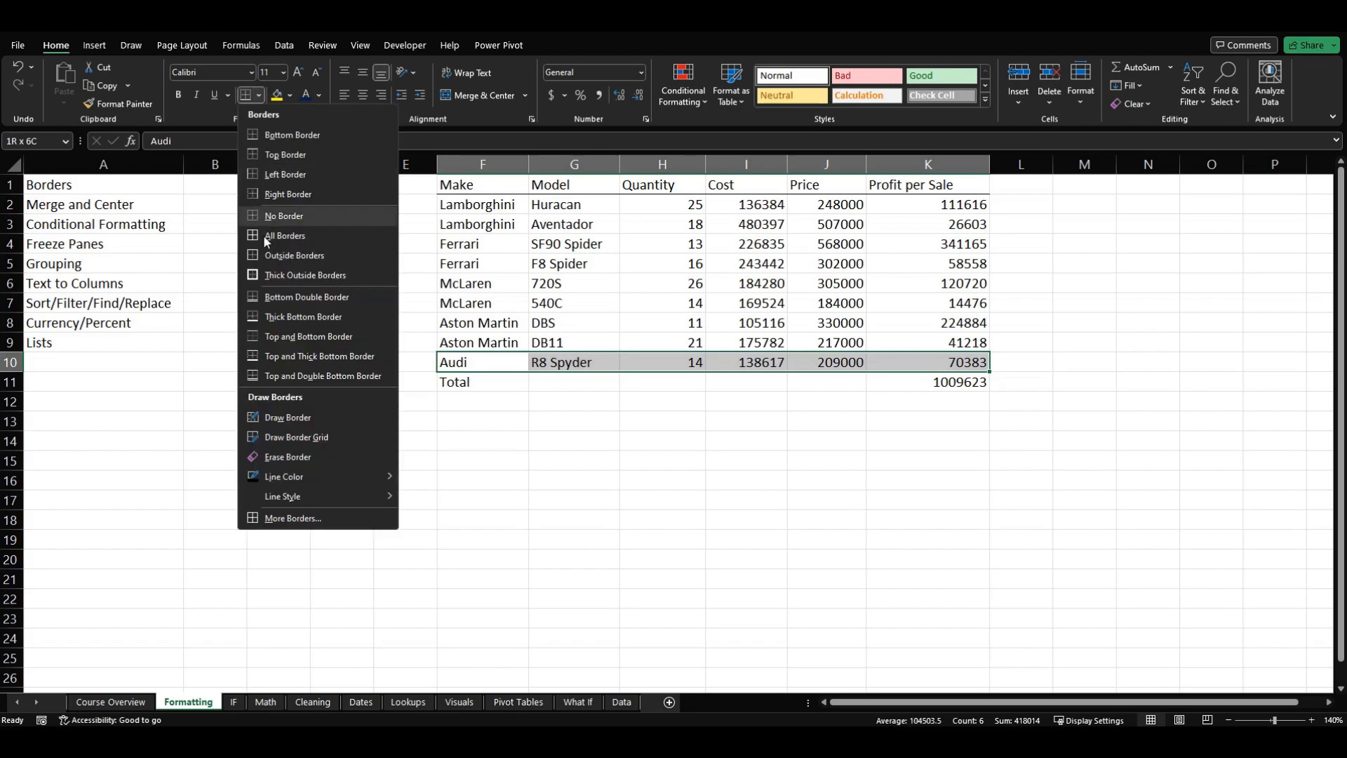
pyautogui.click(319, 336)
pyautogui.click(349, 477)
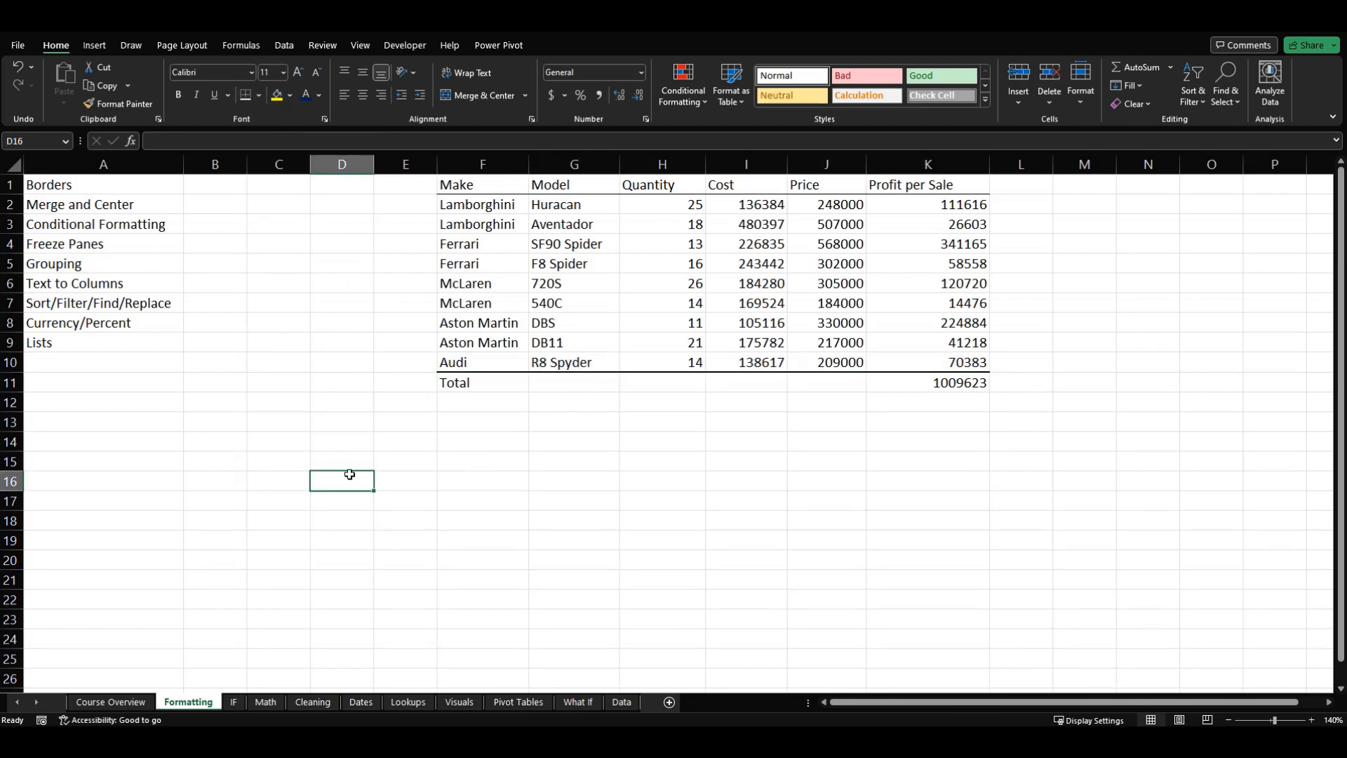
# Step: Examine the detailed border settings of cells F10:K10 in the Format Cells dialog, leaving them unchanged
pyautogui.click(510, 384)
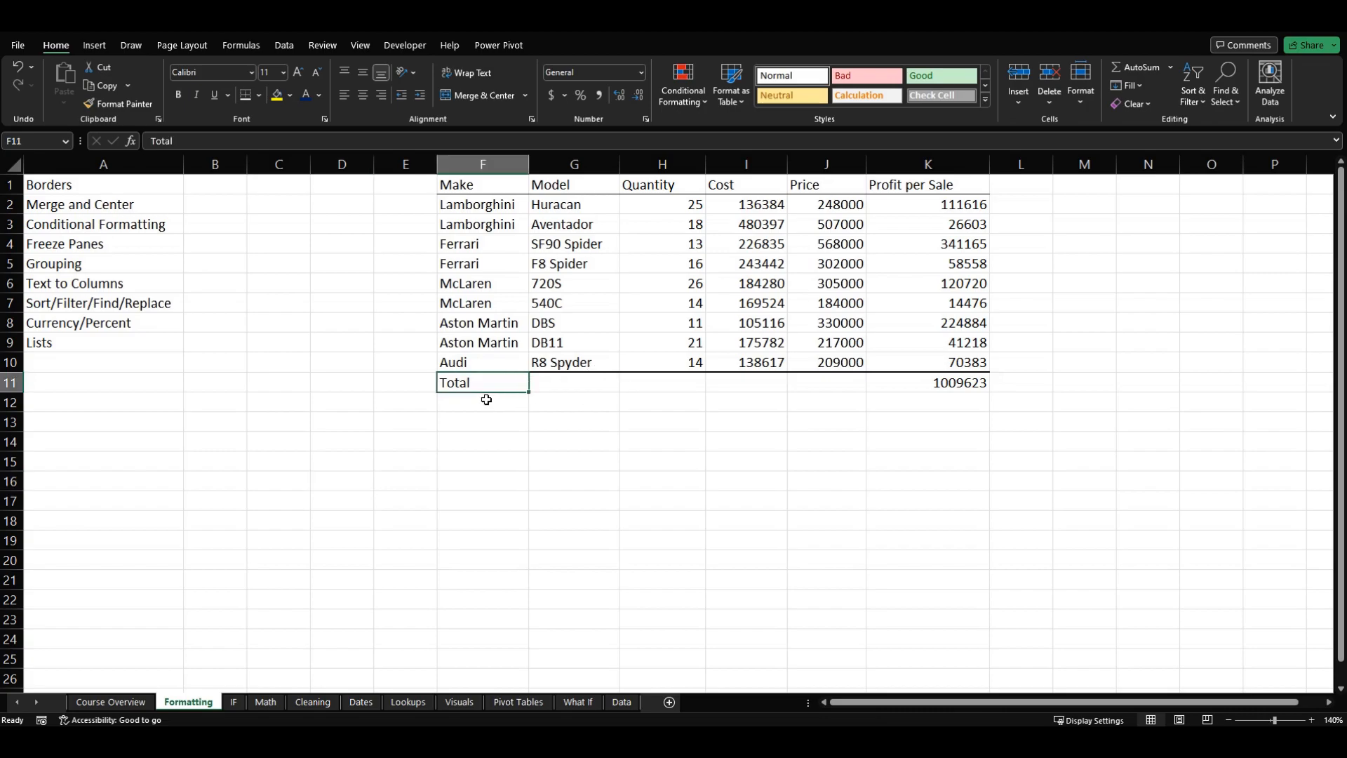
pyautogui.press('Up')
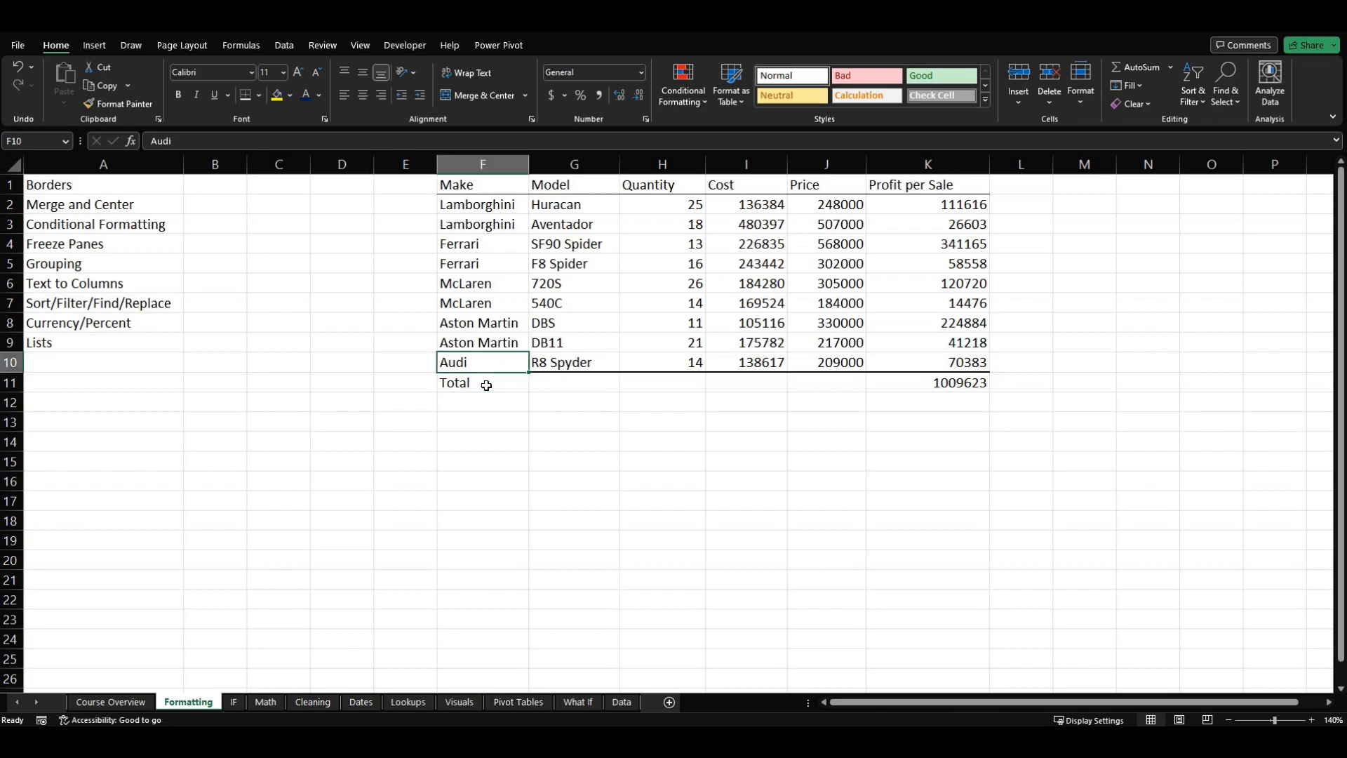
pyautogui.hotkey('ctrl', 'shift', 'Right')
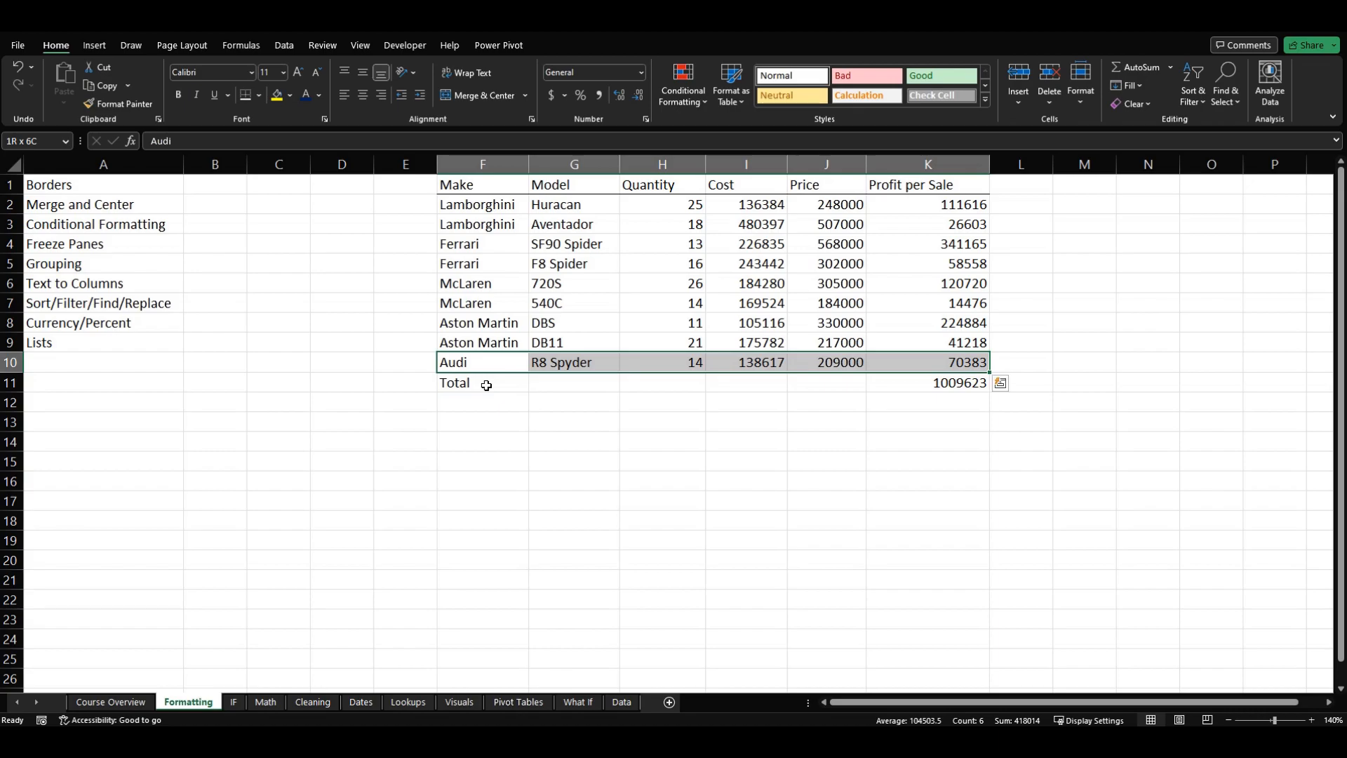
pyautogui.click(259, 97)
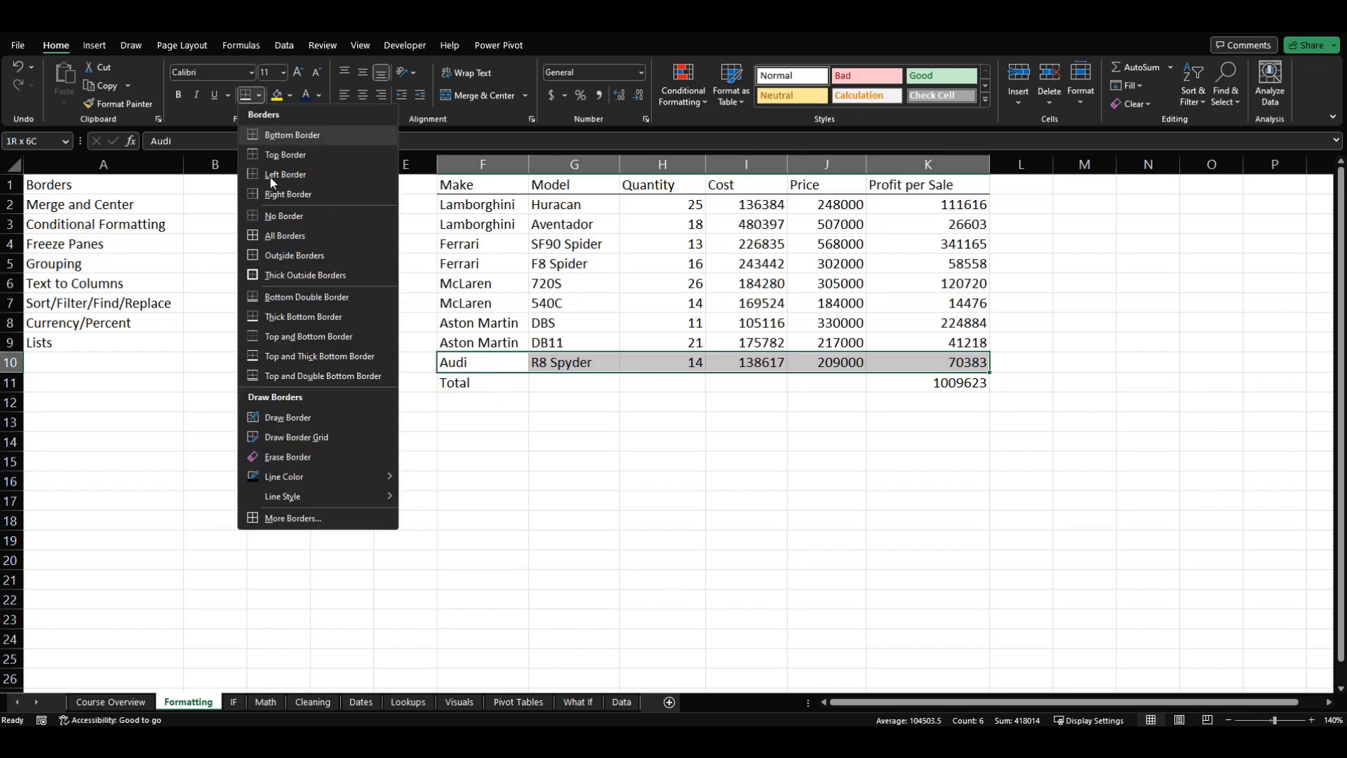
pyautogui.click(313, 522)
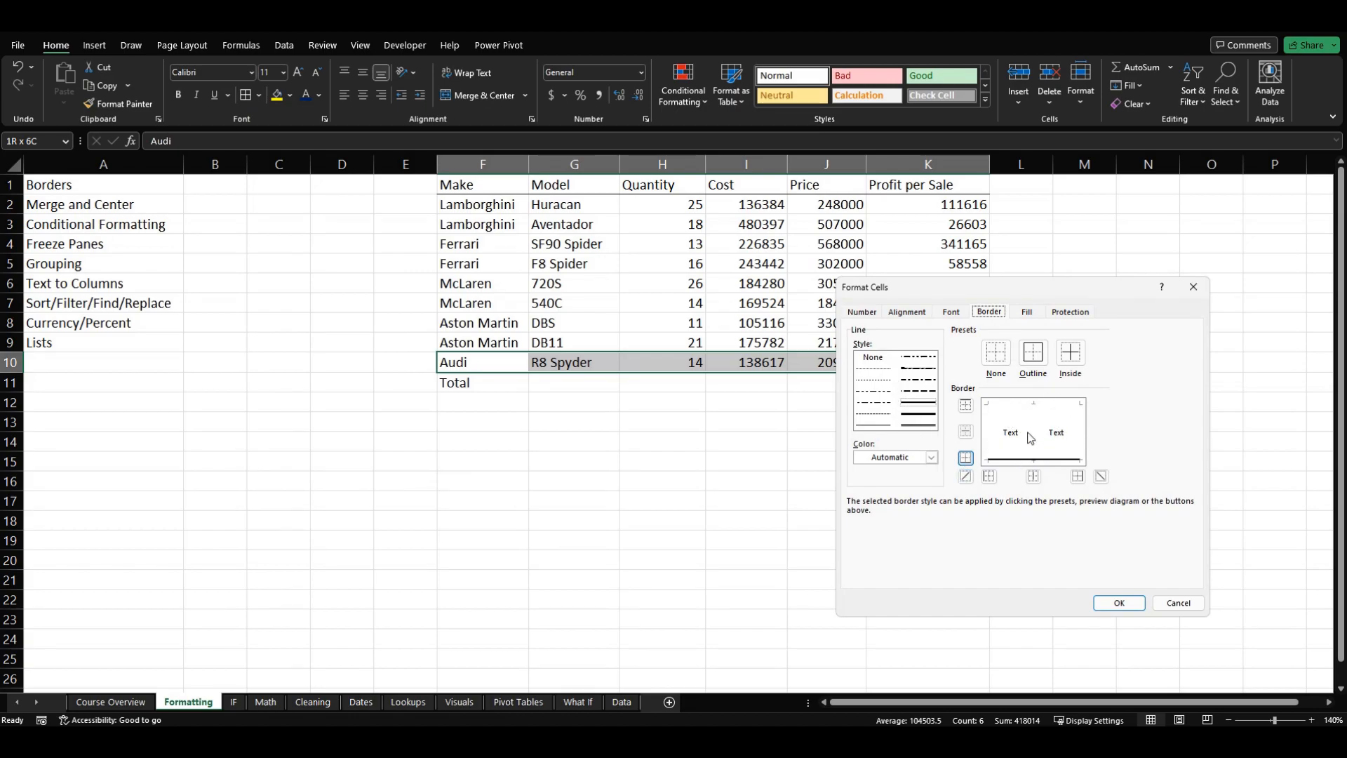
pyautogui.click(1175, 606)
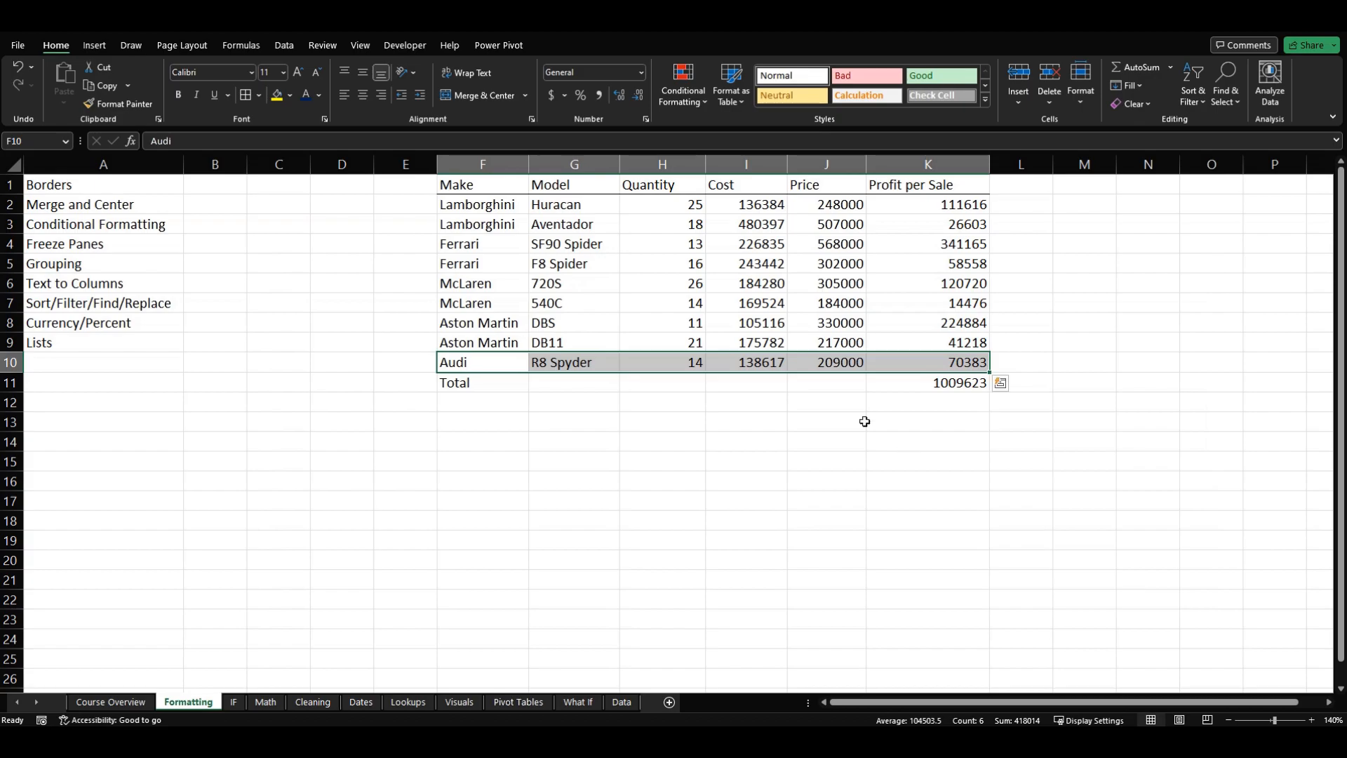
# Step: Add a top border and a right border around the whole table F1:K11 through the Format Cells dialog
pyautogui.click(562, 282)
pyautogui.click(488, 188)
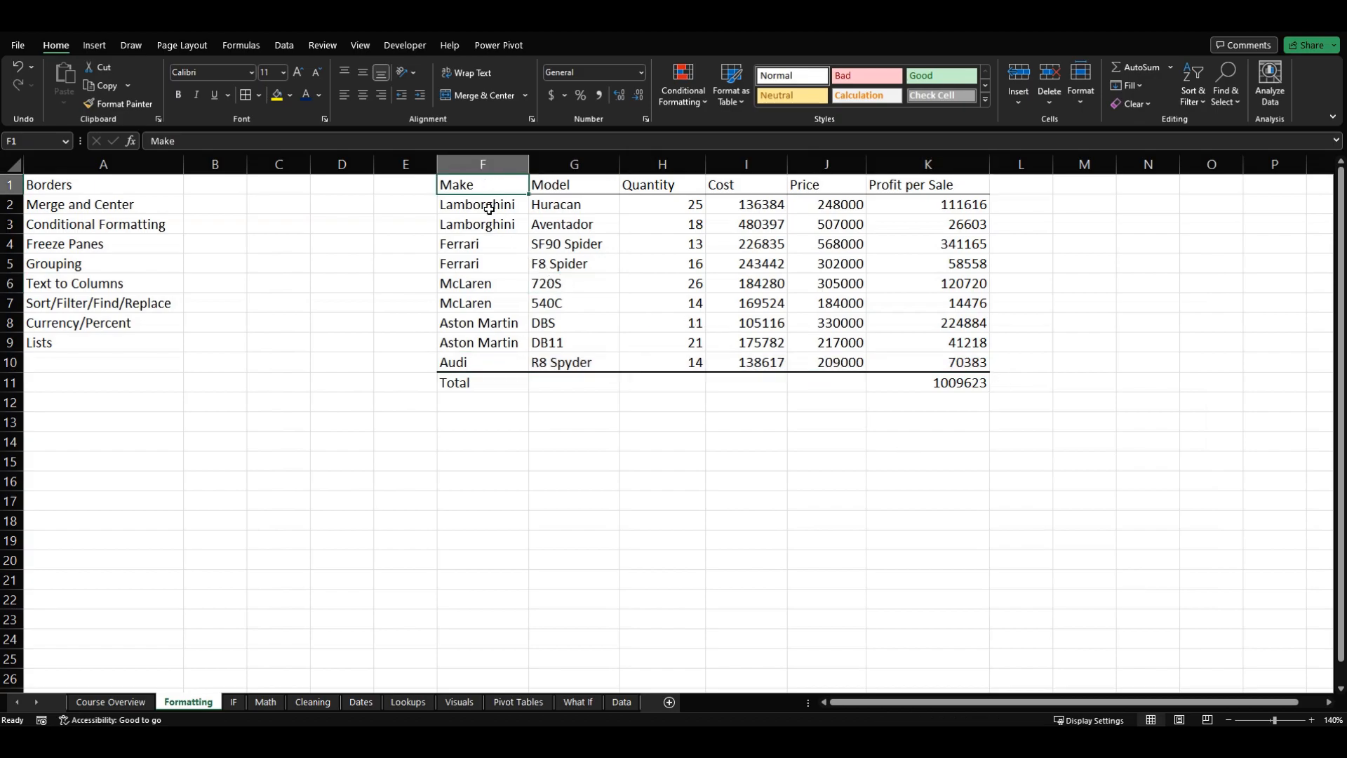
pyautogui.hotkey('ctrl', 'a')
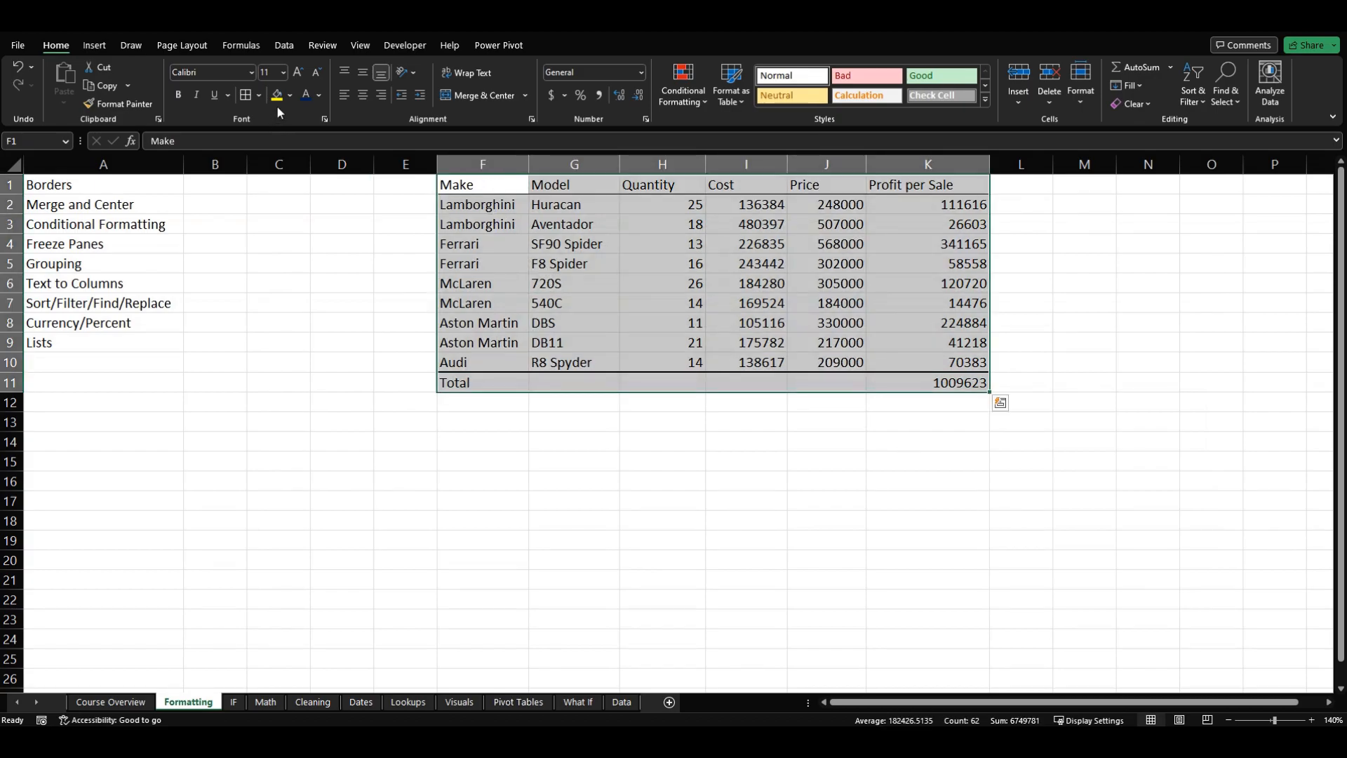
pyautogui.click(259, 96)
pyautogui.click(313, 520)
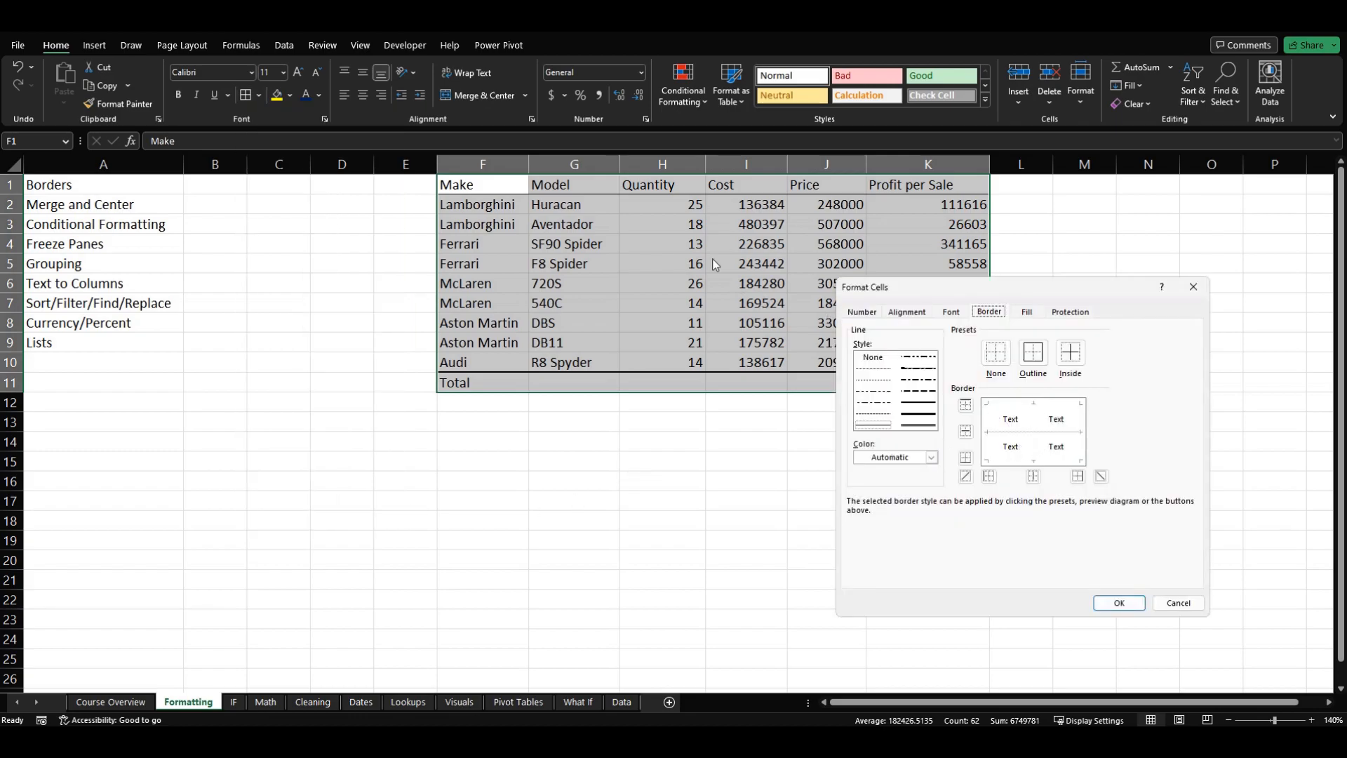
pyautogui.click(1009, 405)
pyautogui.click(1081, 418)
pyautogui.click(1125, 604)
pyautogui.click(971, 571)
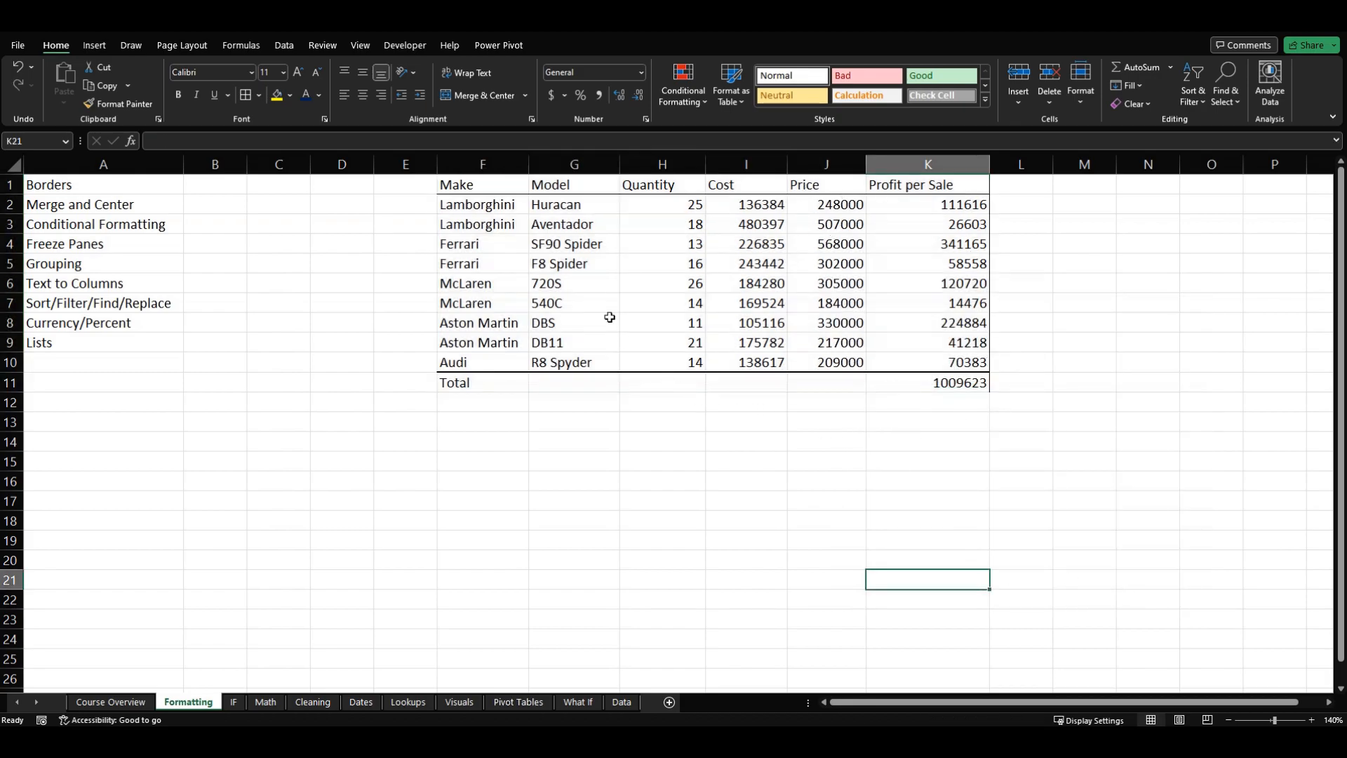
# Step: Replace the borders of the whole table F1:K11 with outline and inside borders through the detailed border settings
pyautogui.click(505, 270)
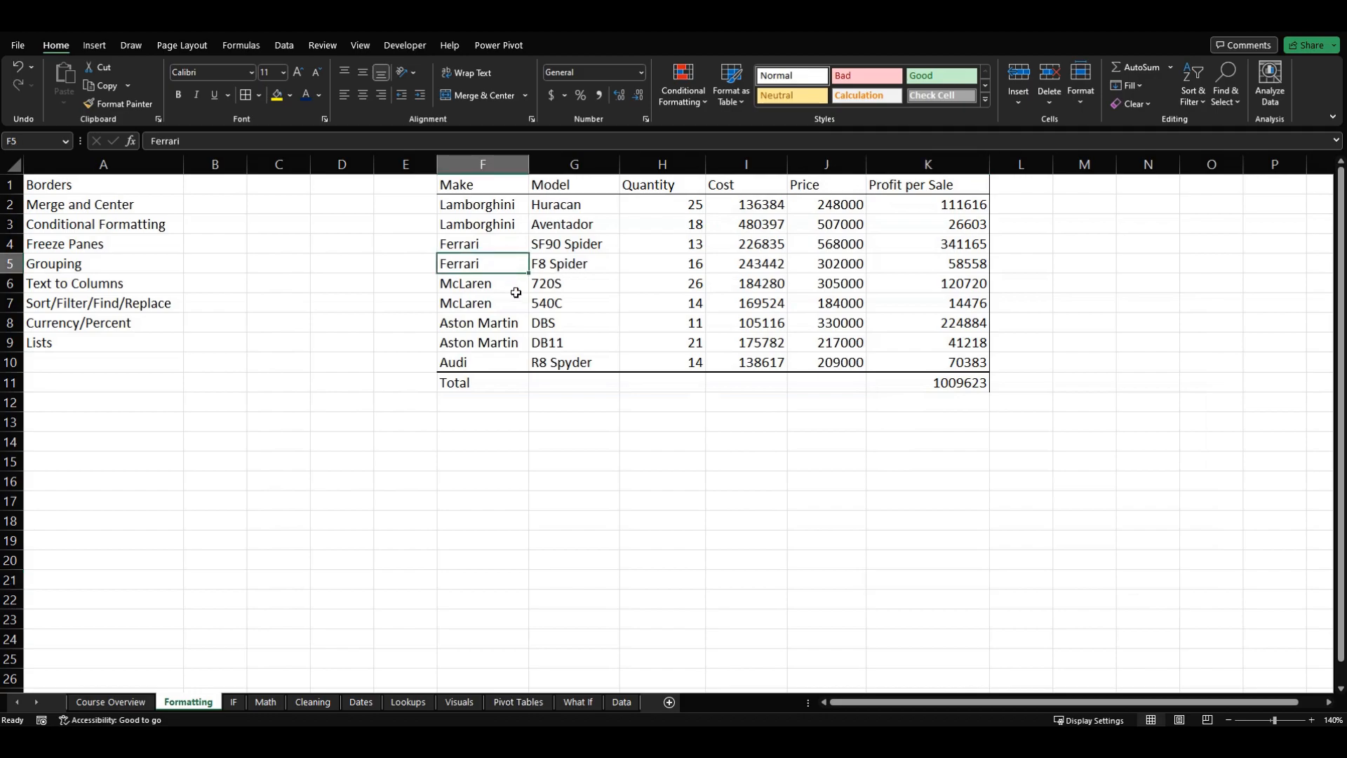
pyautogui.hotkey('ctrl', 'a')
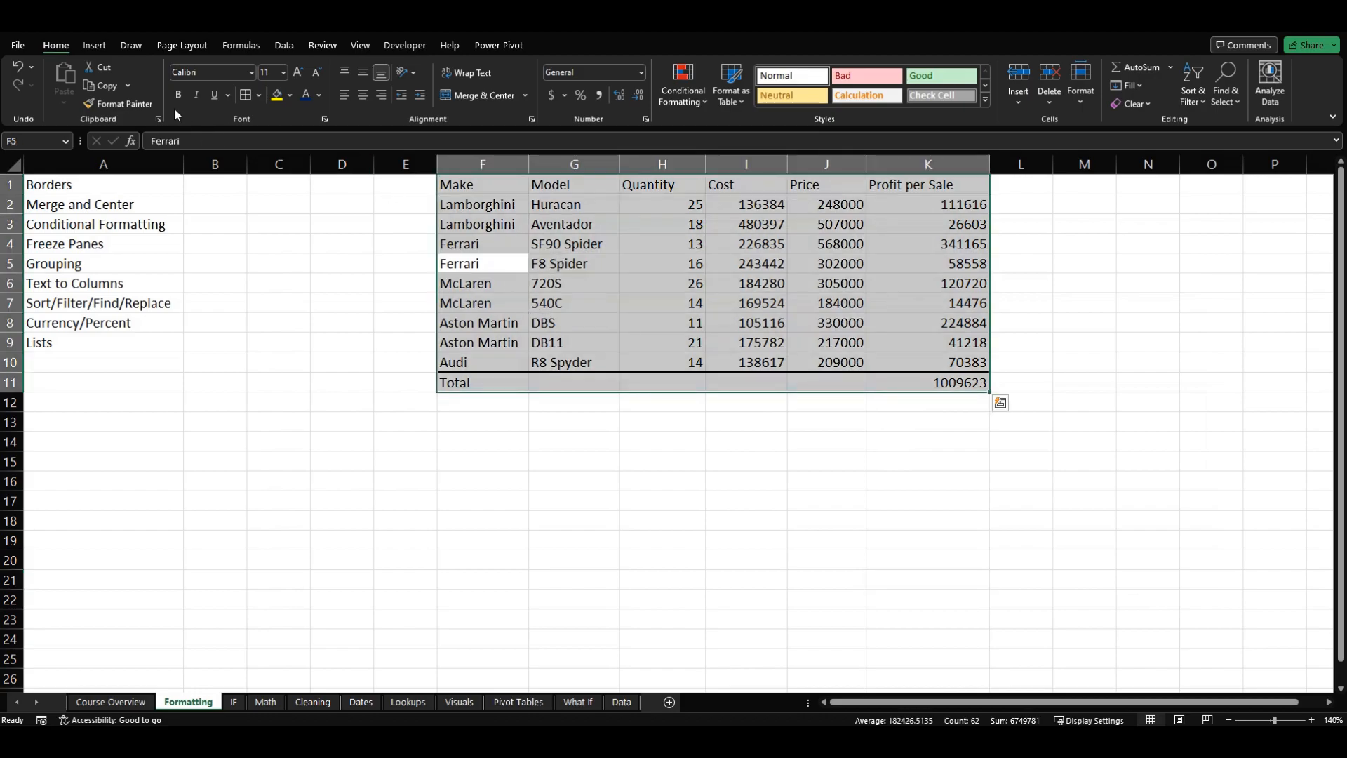
pyautogui.click(259, 94)
pyautogui.click(330, 519)
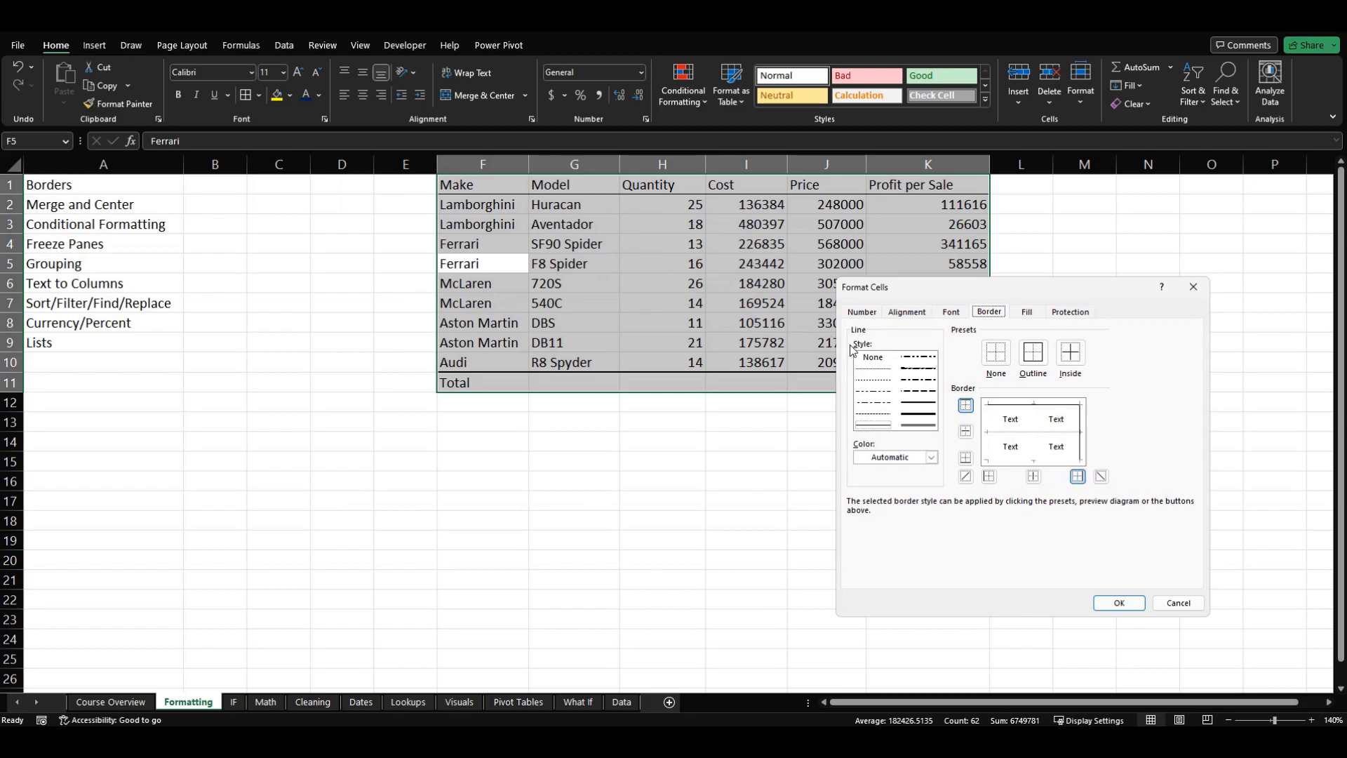
pyautogui.click(1036, 424)
pyautogui.click(1025, 437)
pyautogui.click(1014, 464)
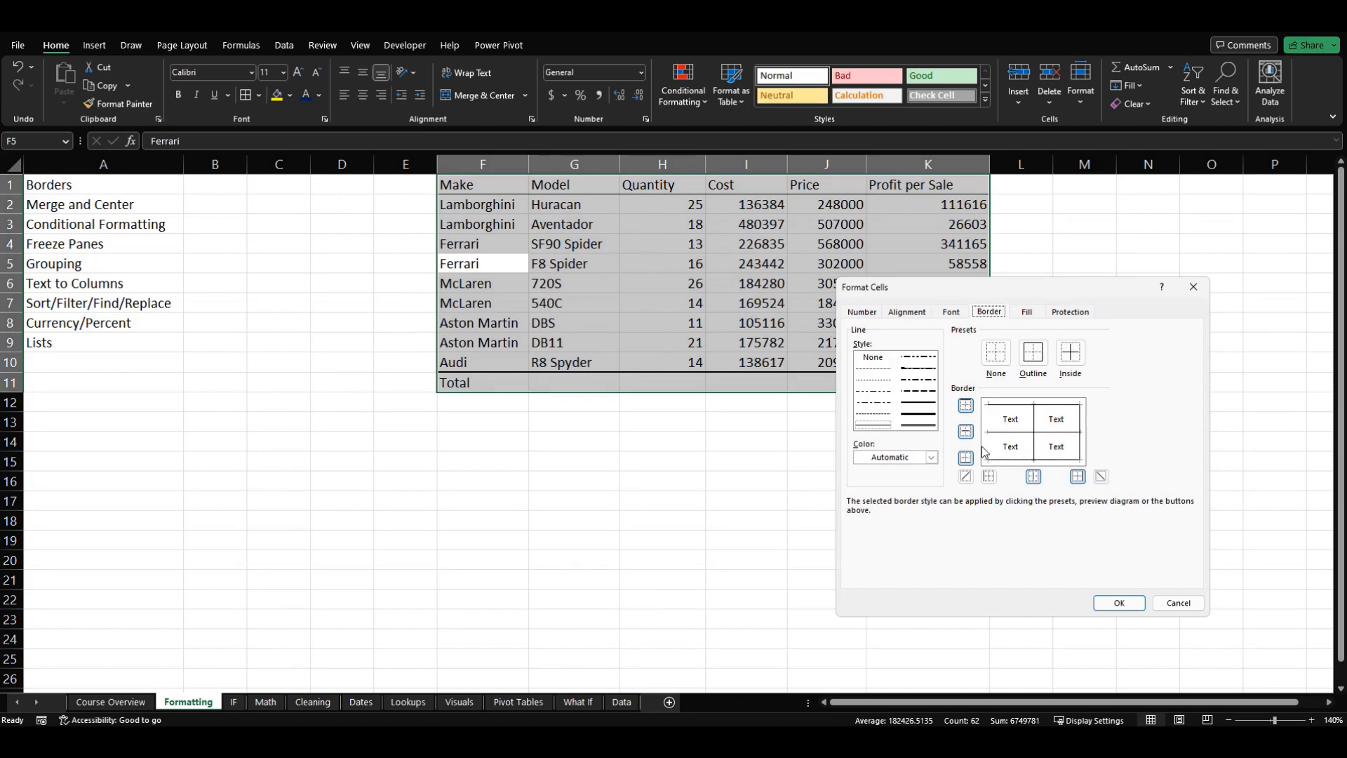
pyautogui.click(988, 446)
pyautogui.click(994, 362)
pyautogui.click(1036, 357)
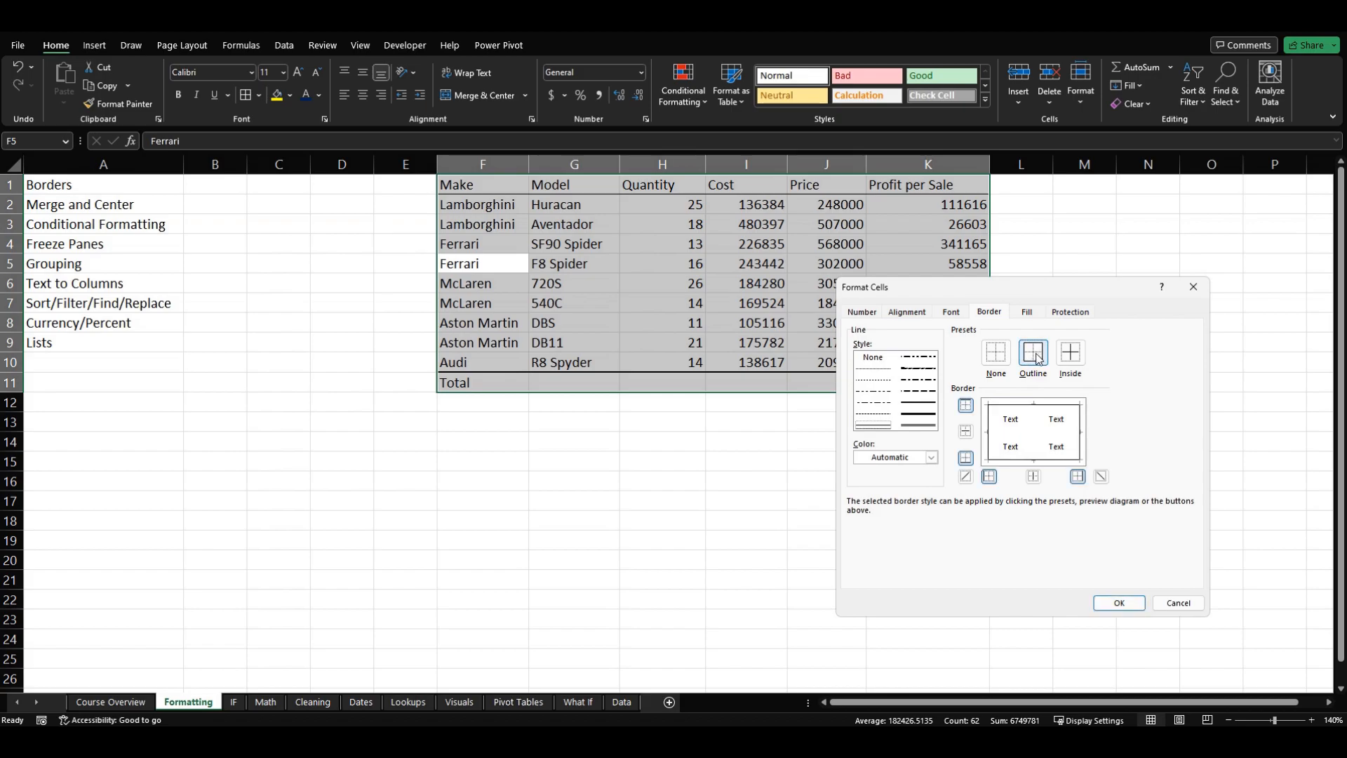
pyautogui.click(1078, 359)
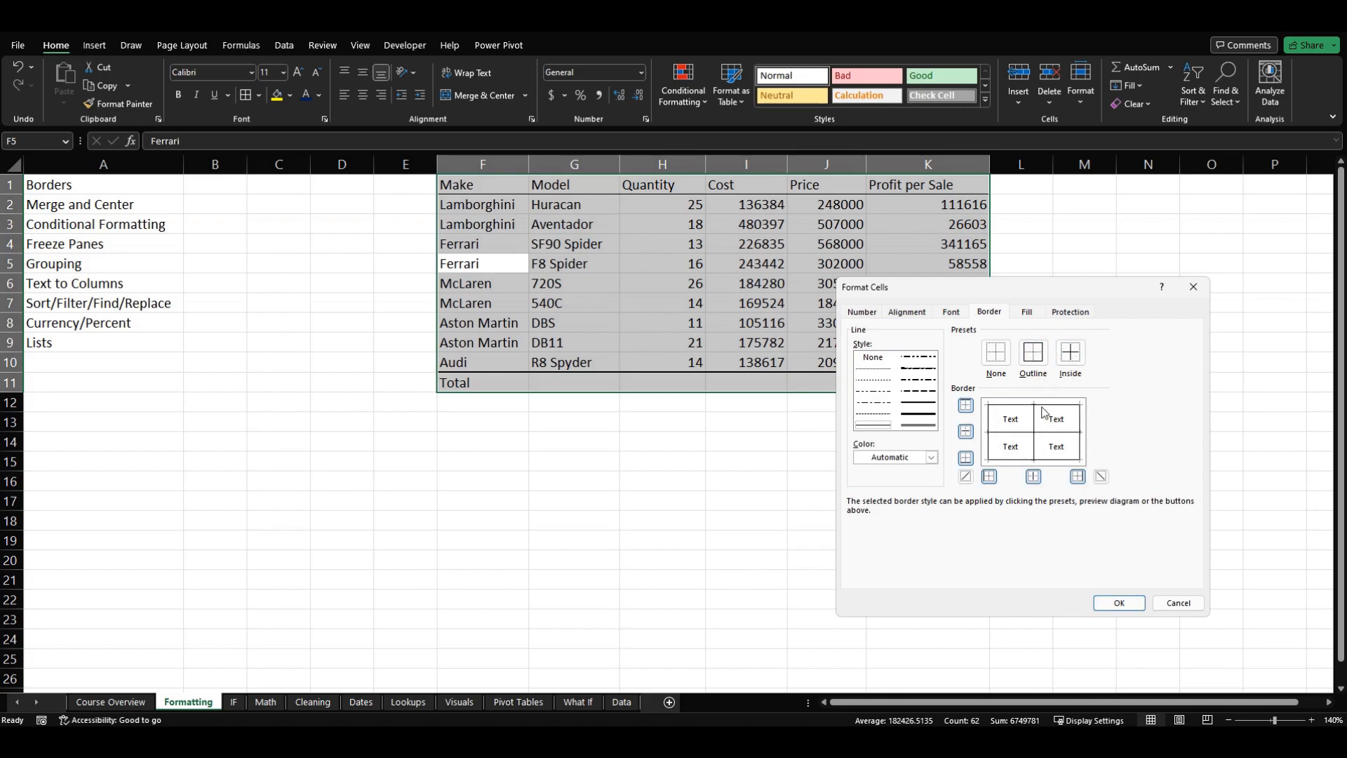
pyautogui.click(1105, 603)
pyautogui.click(776, 492)
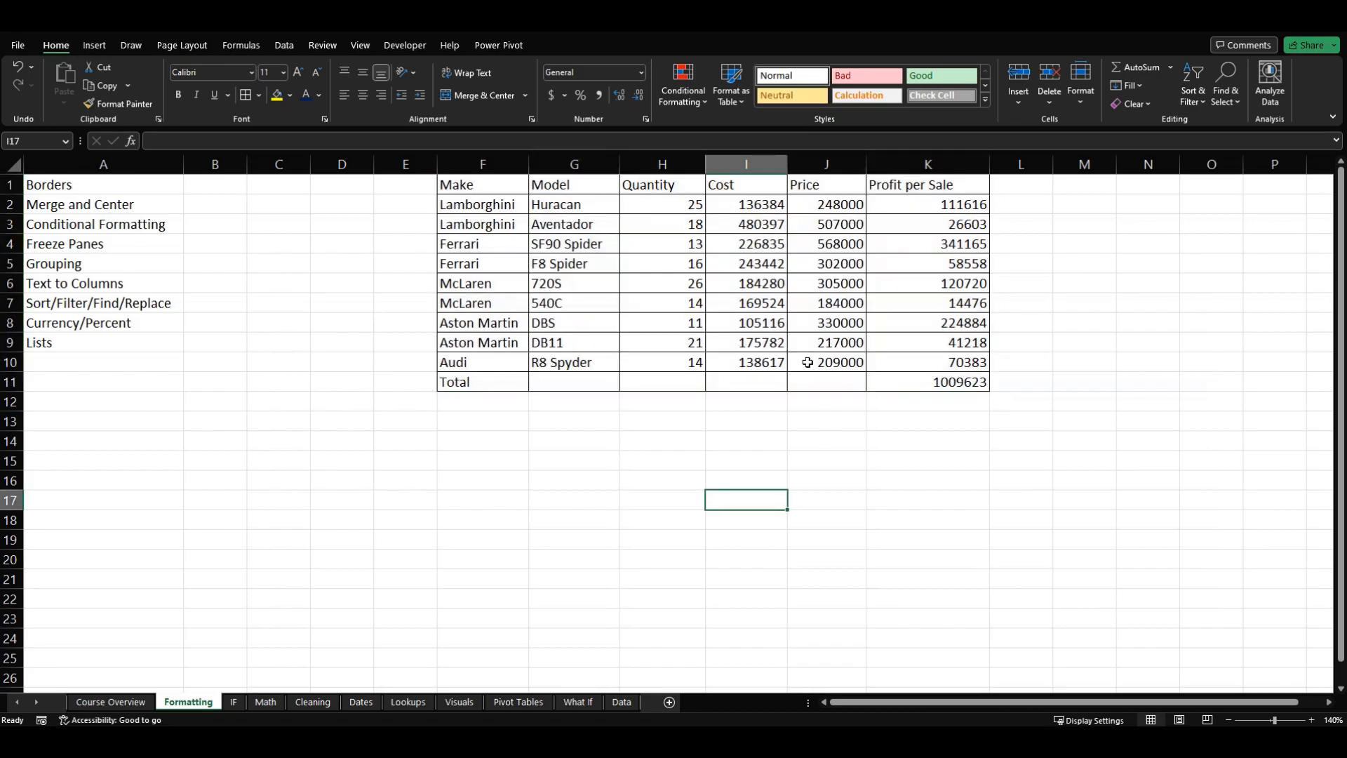
pyautogui.click(294, 402)
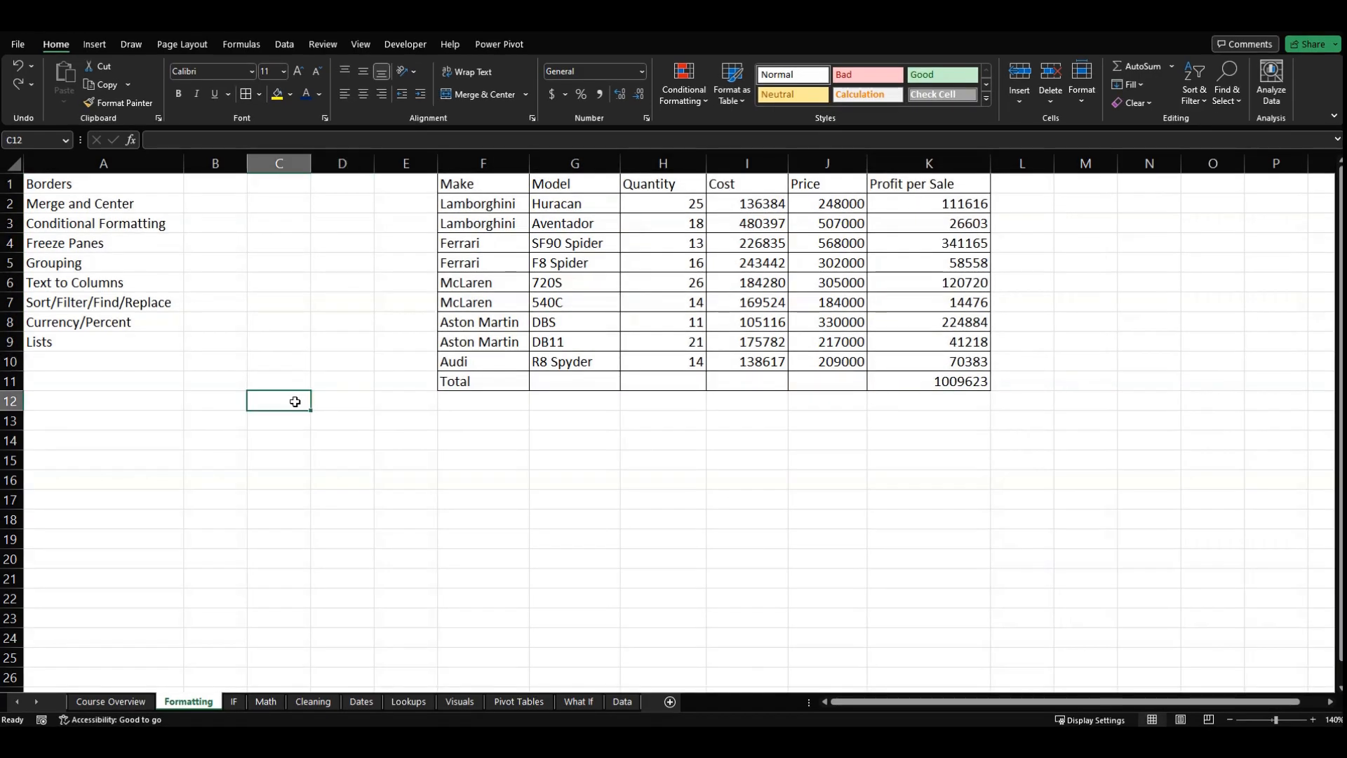
pyautogui.click(140, 190)
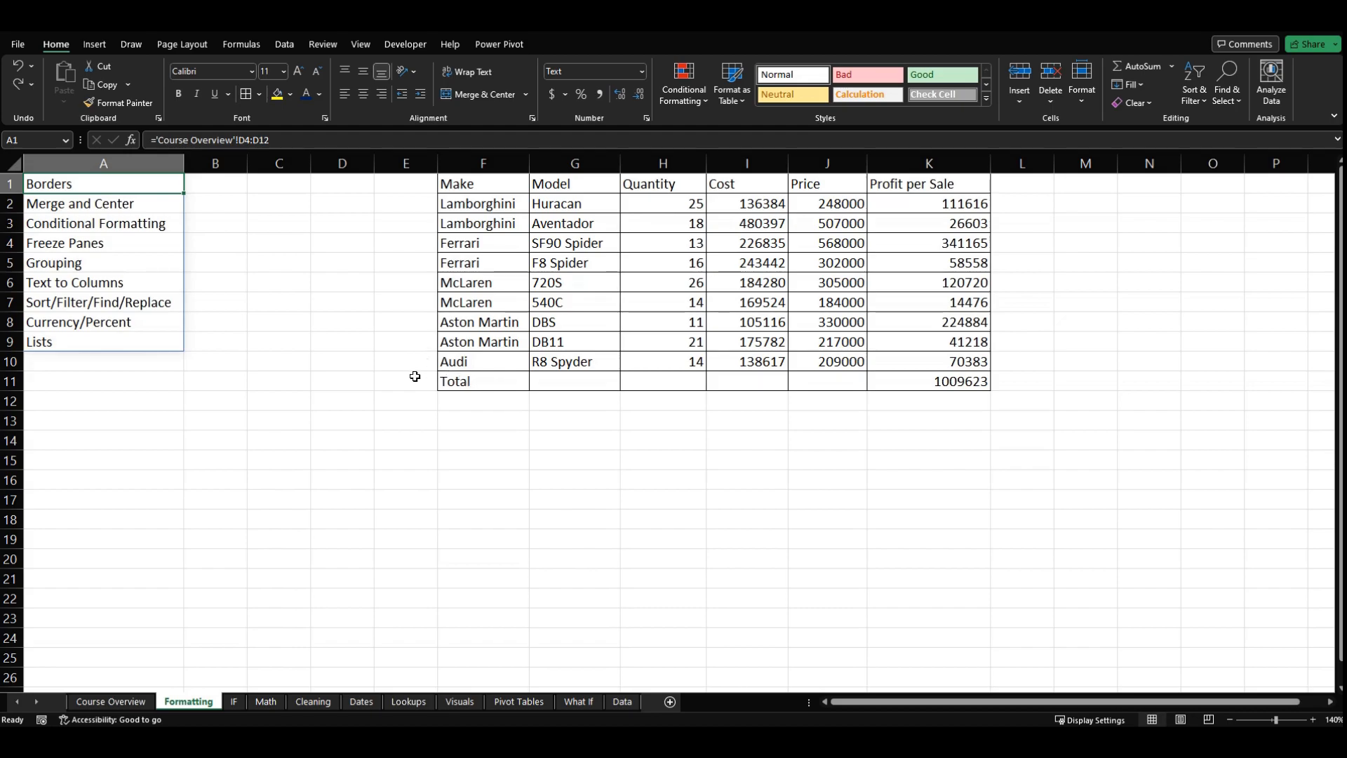
pyautogui.click(410, 339)
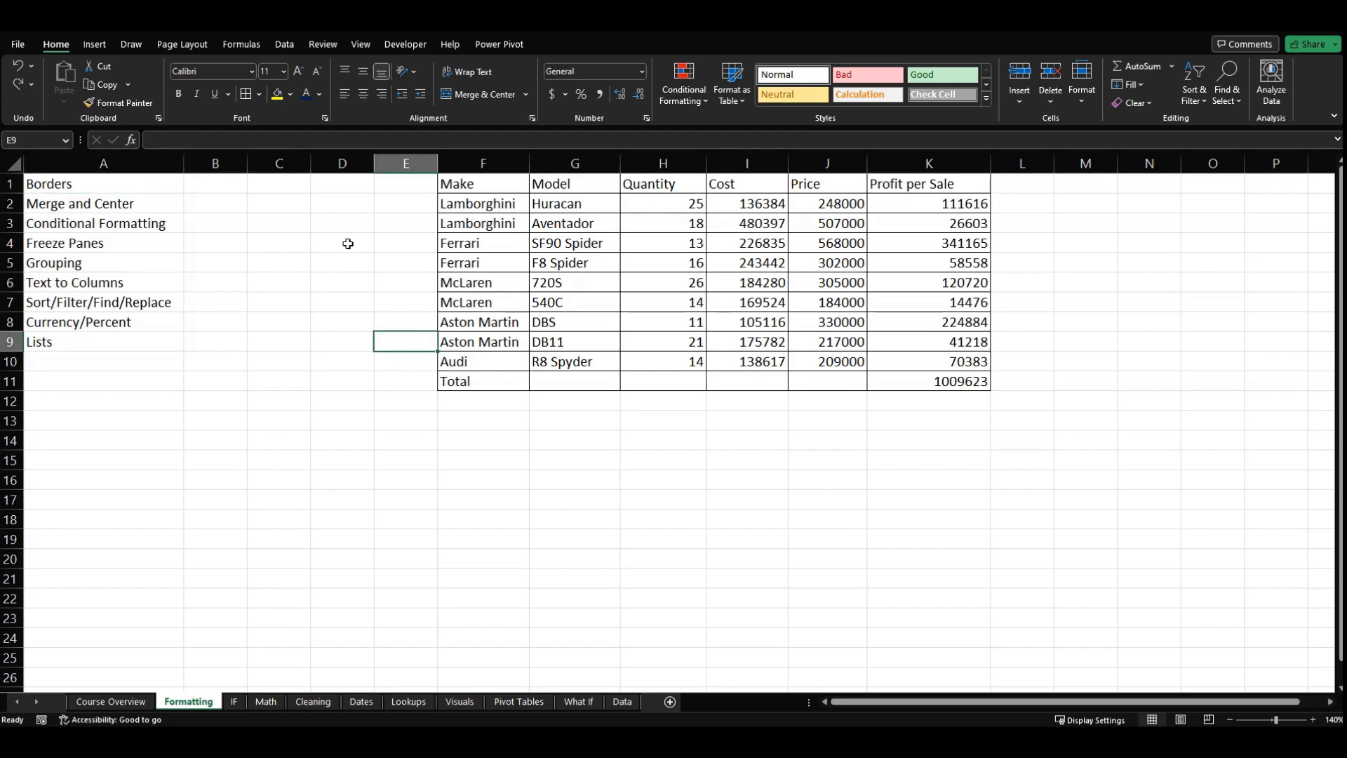
pyautogui.click(167, 211)
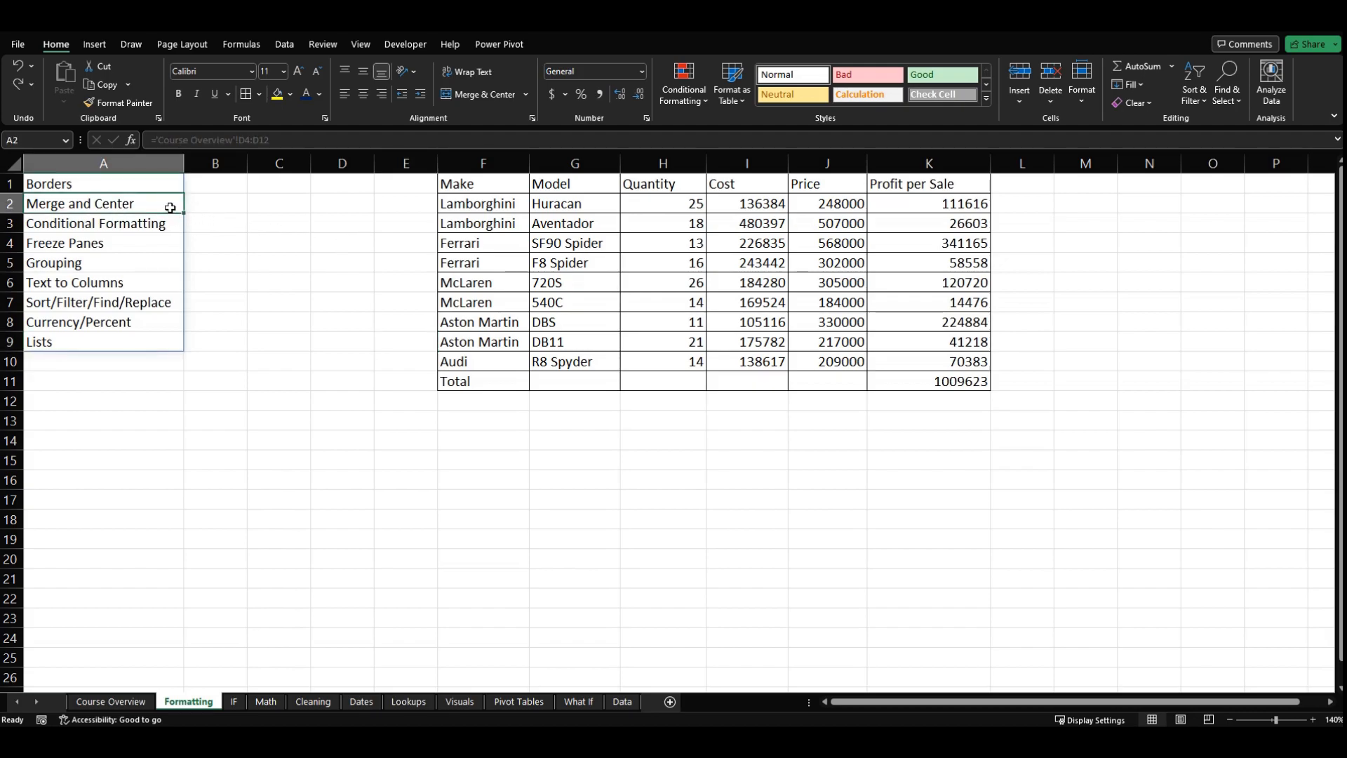
pyautogui.click(407, 223)
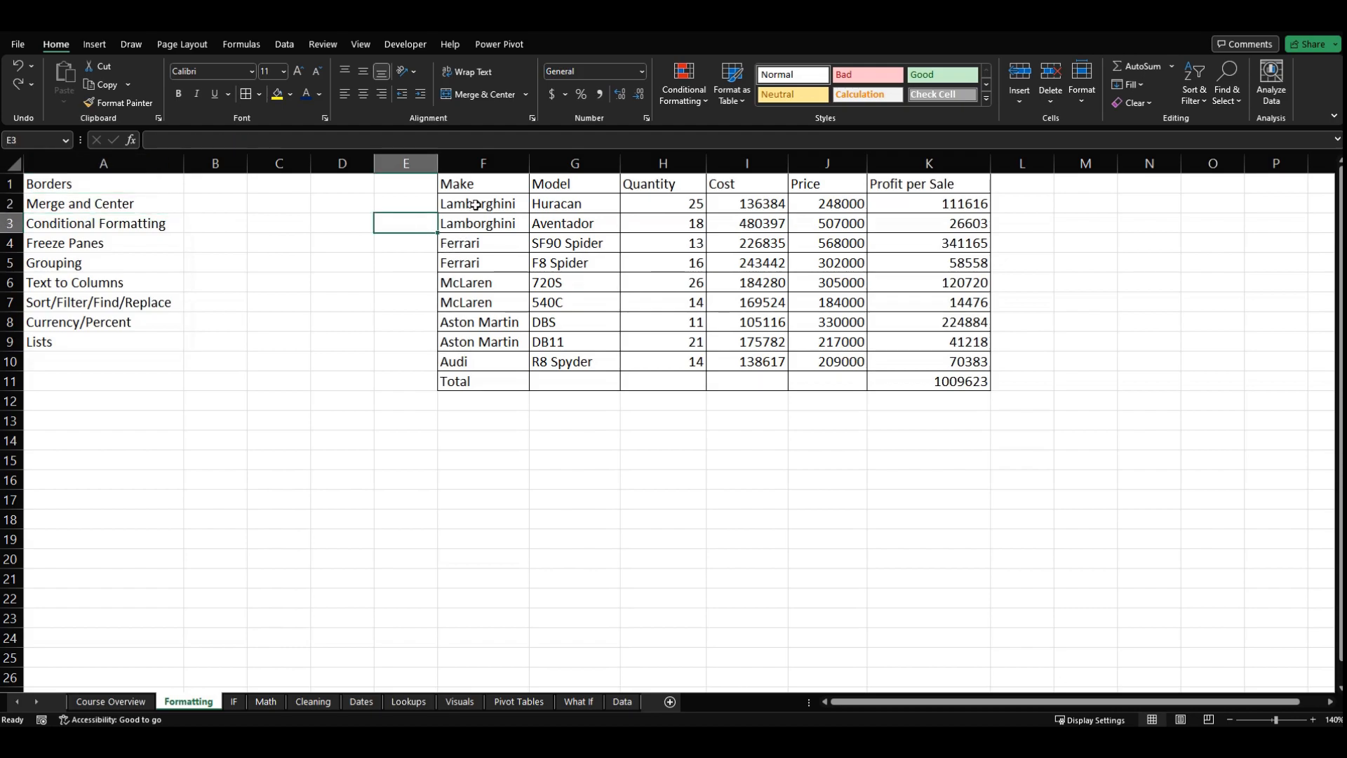
# Step: Insert blank cells at the header row F1:K1, shifting the table's cells down by one row
pyautogui.rightClick(904, 183)
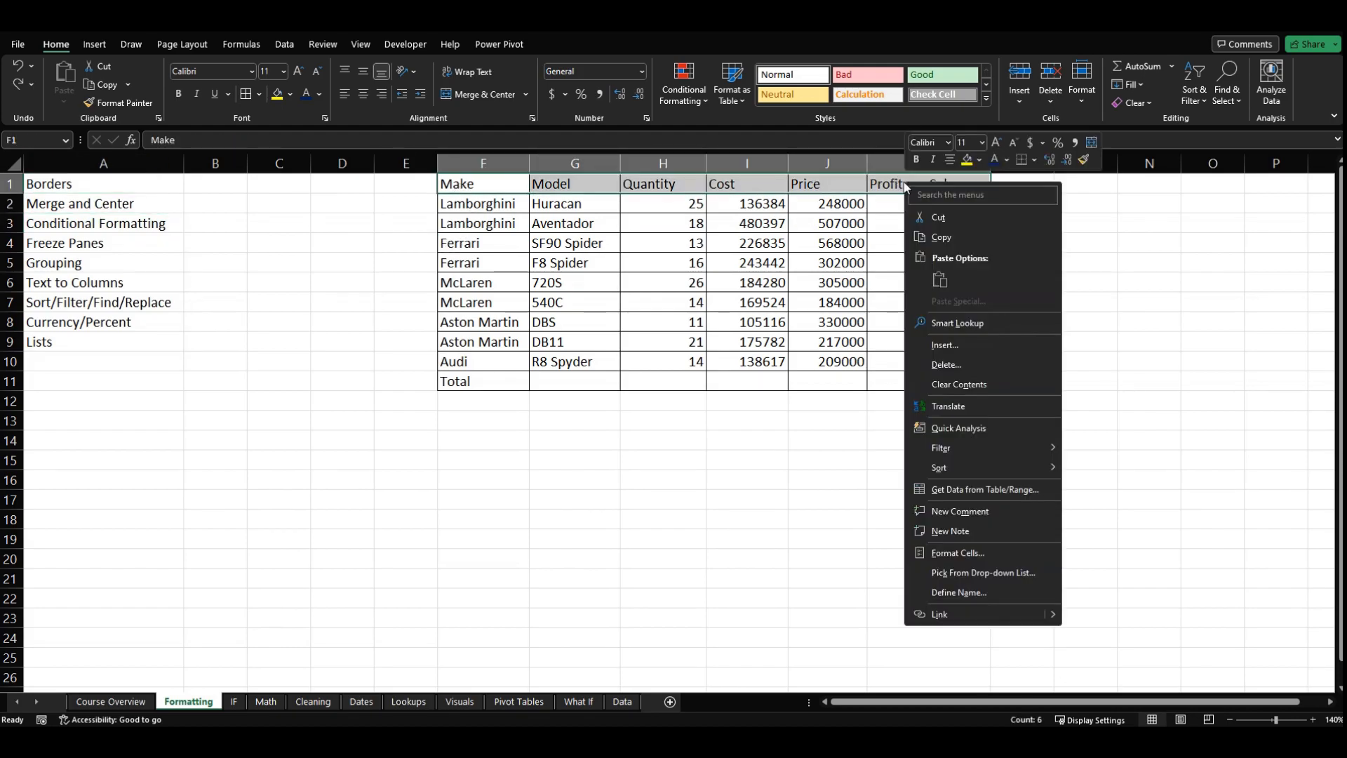
pyautogui.click(992, 342)
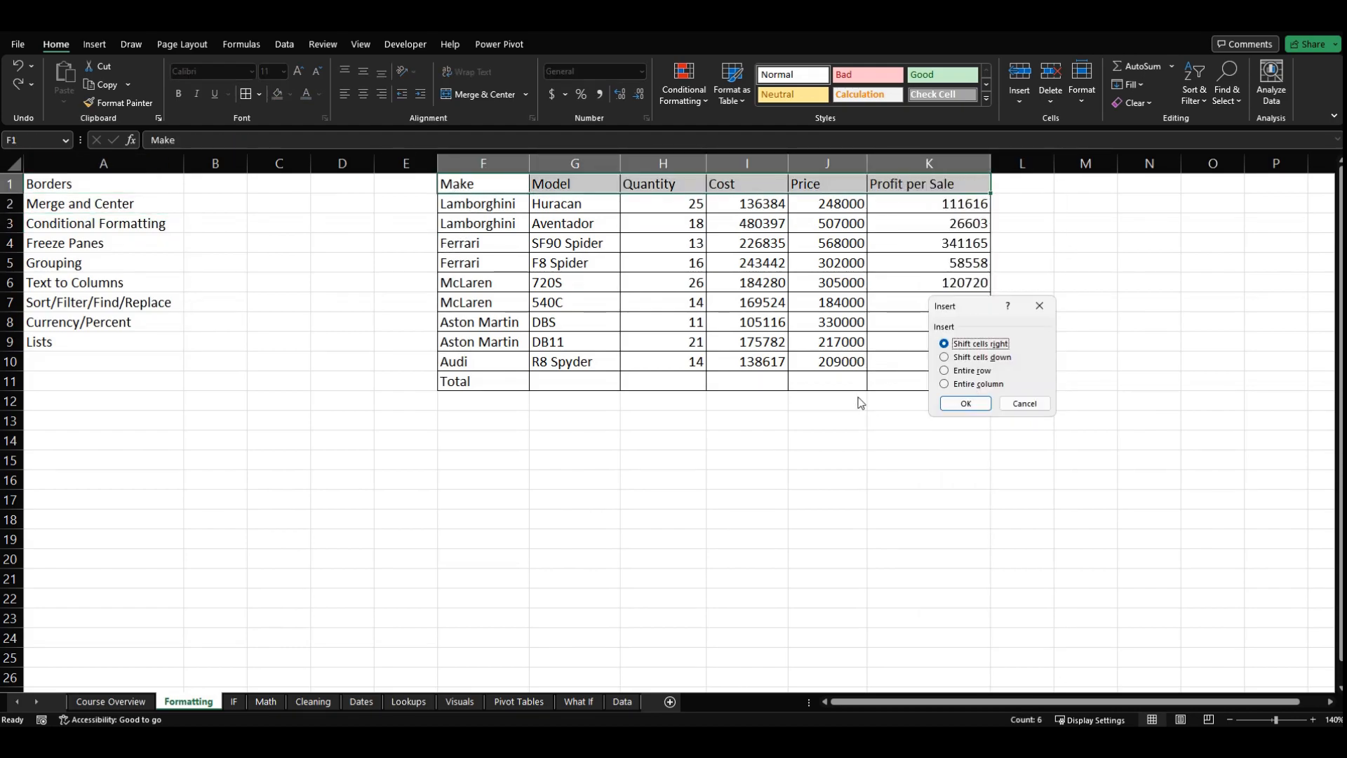
pyautogui.click(974, 357)
pyautogui.click(966, 403)
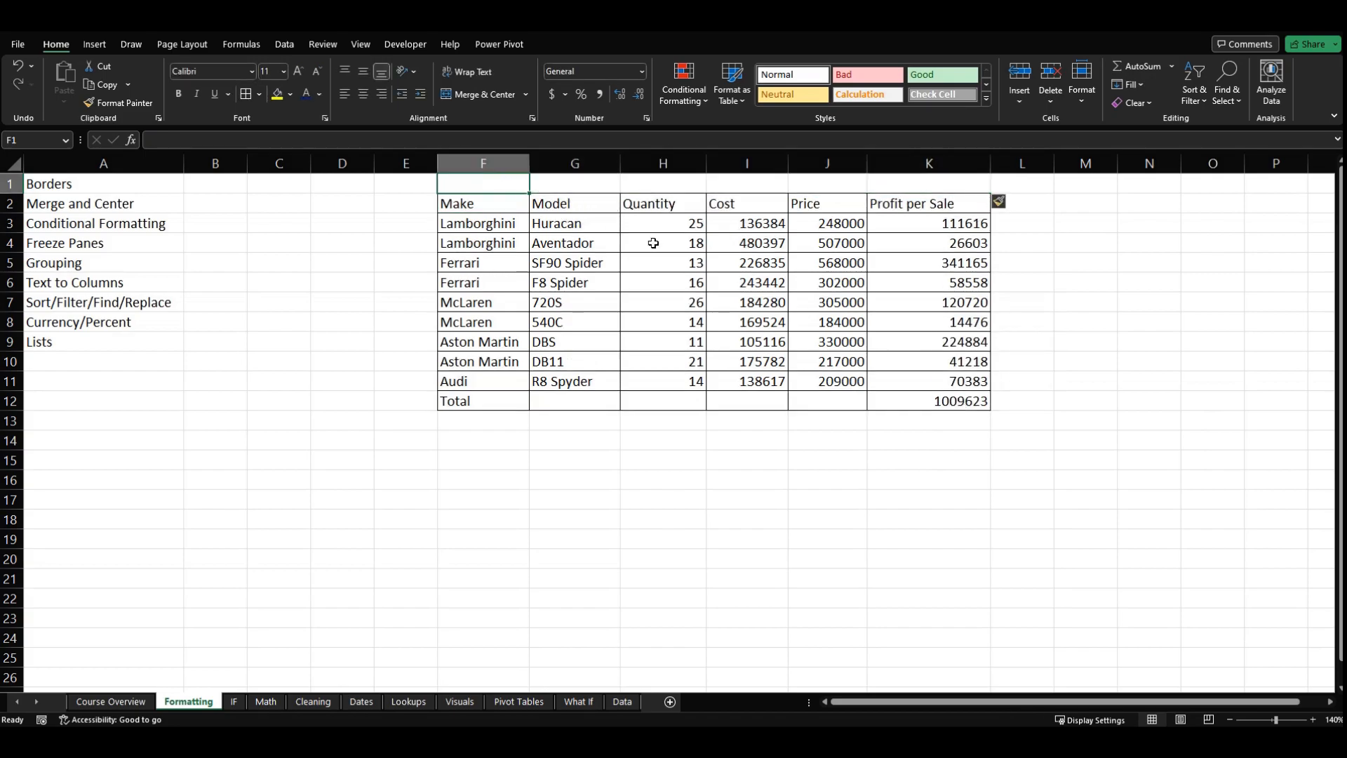
# Step: Enter the title "Exotic Cars" in cell F1 above the table
pyautogui.write('Ex')
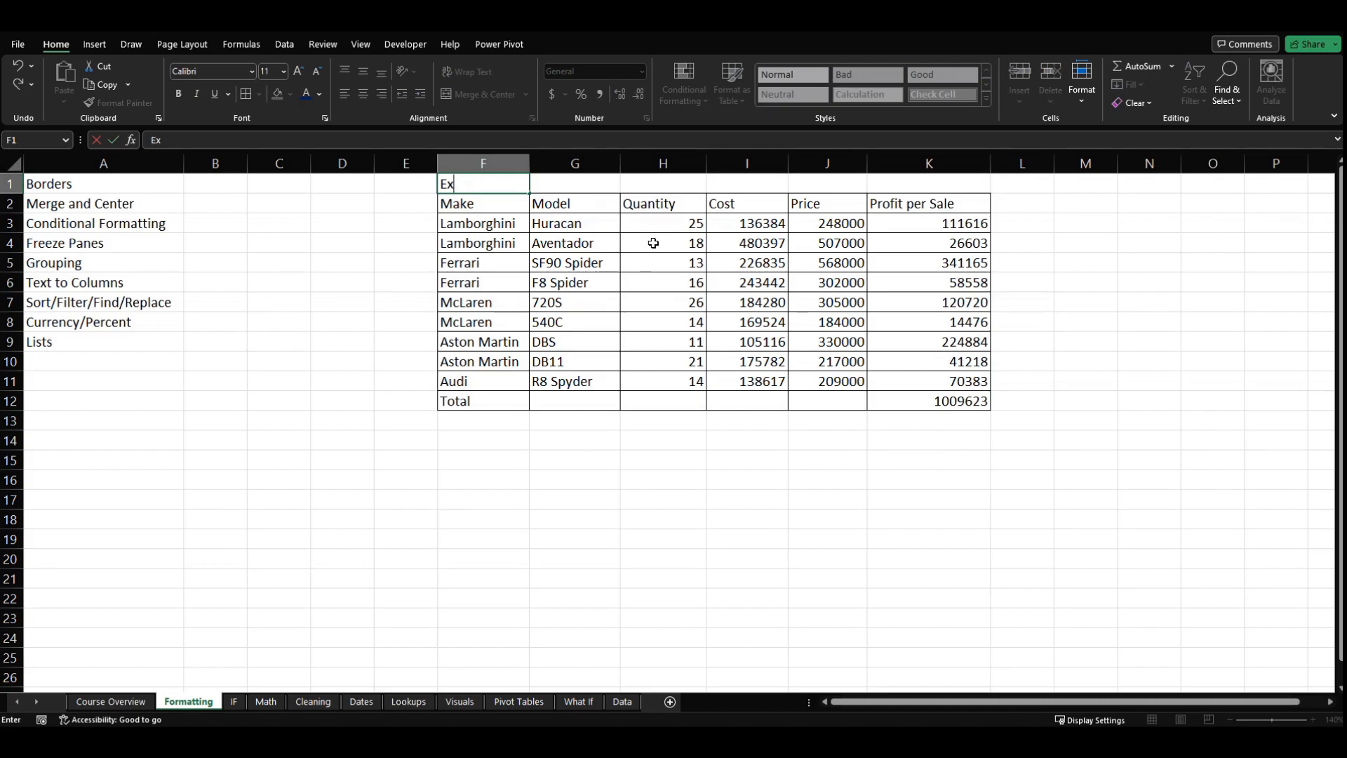
pyautogui.write('otic Cars')
pyautogui.press('Return')
# Step: Merge and center the title across cells F1:K1 over the full width of the table
pyautogui.press('Up')
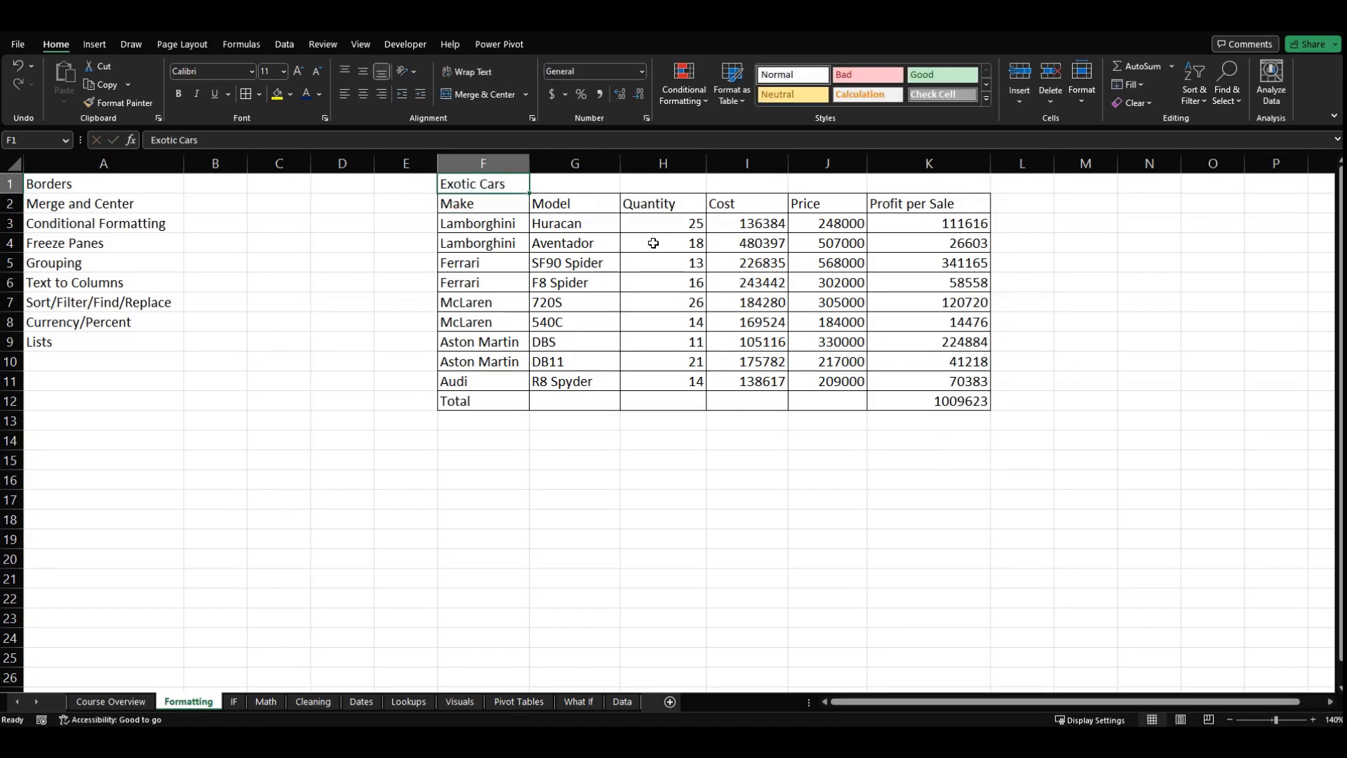
pyautogui.hotkey('shift', 'Right')
pyautogui.hotkey('shift', 'Right')
pyautogui.hotkey('shift', 'Right')
pyautogui.hotkey('shift', 'Right')
pyautogui.hotkey('shift', 'Right')
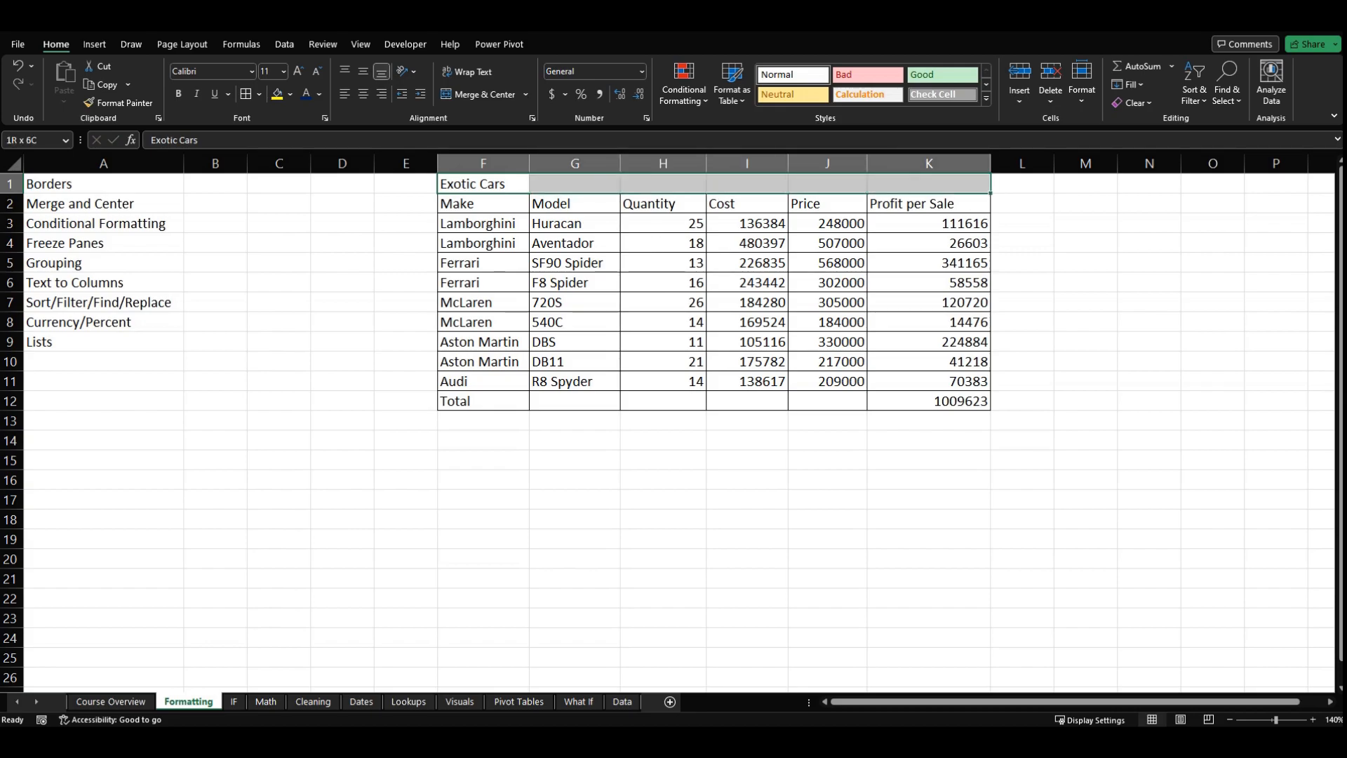
pyautogui.click(477, 95)
pyautogui.click(413, 301)
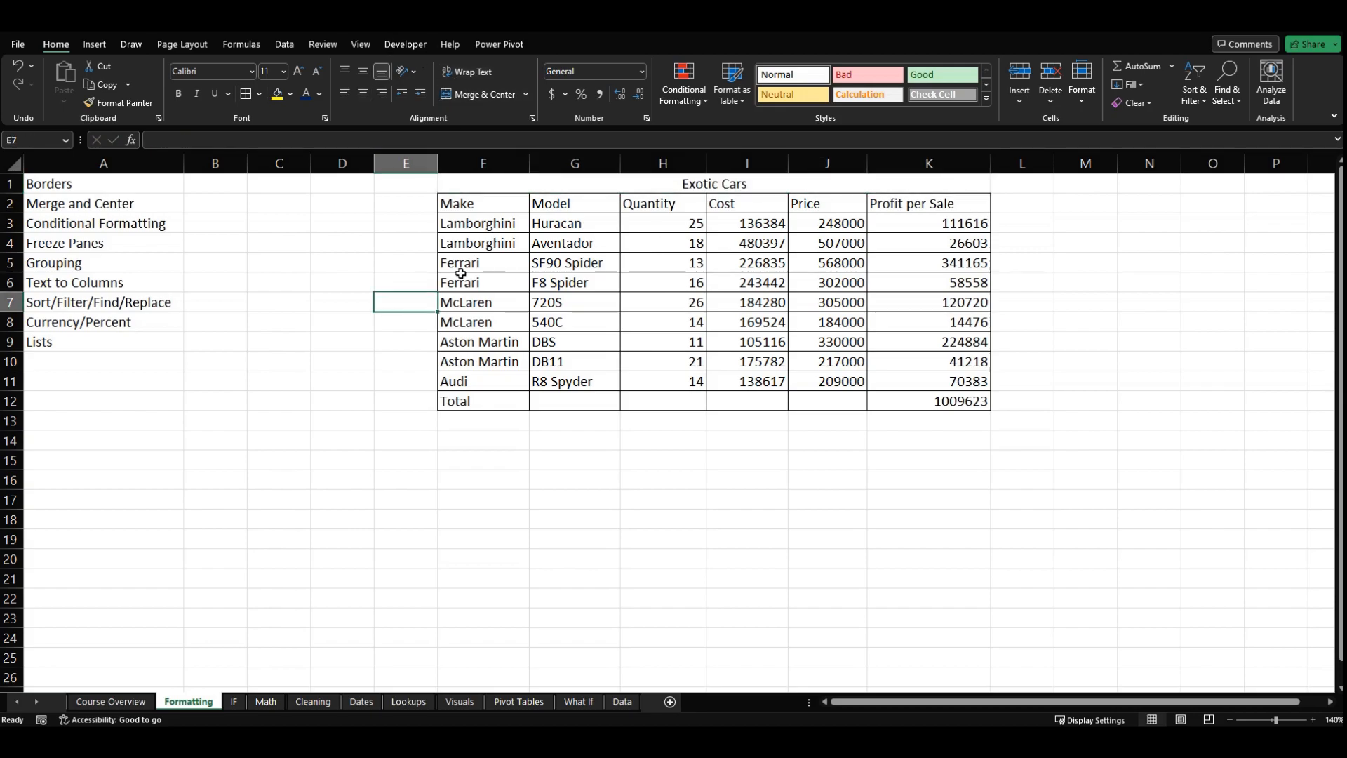
# Step: Increase the height of row 1 and format the Exotic Cars title with middle alignment and font size 20
pyautogui.click(600, 191)
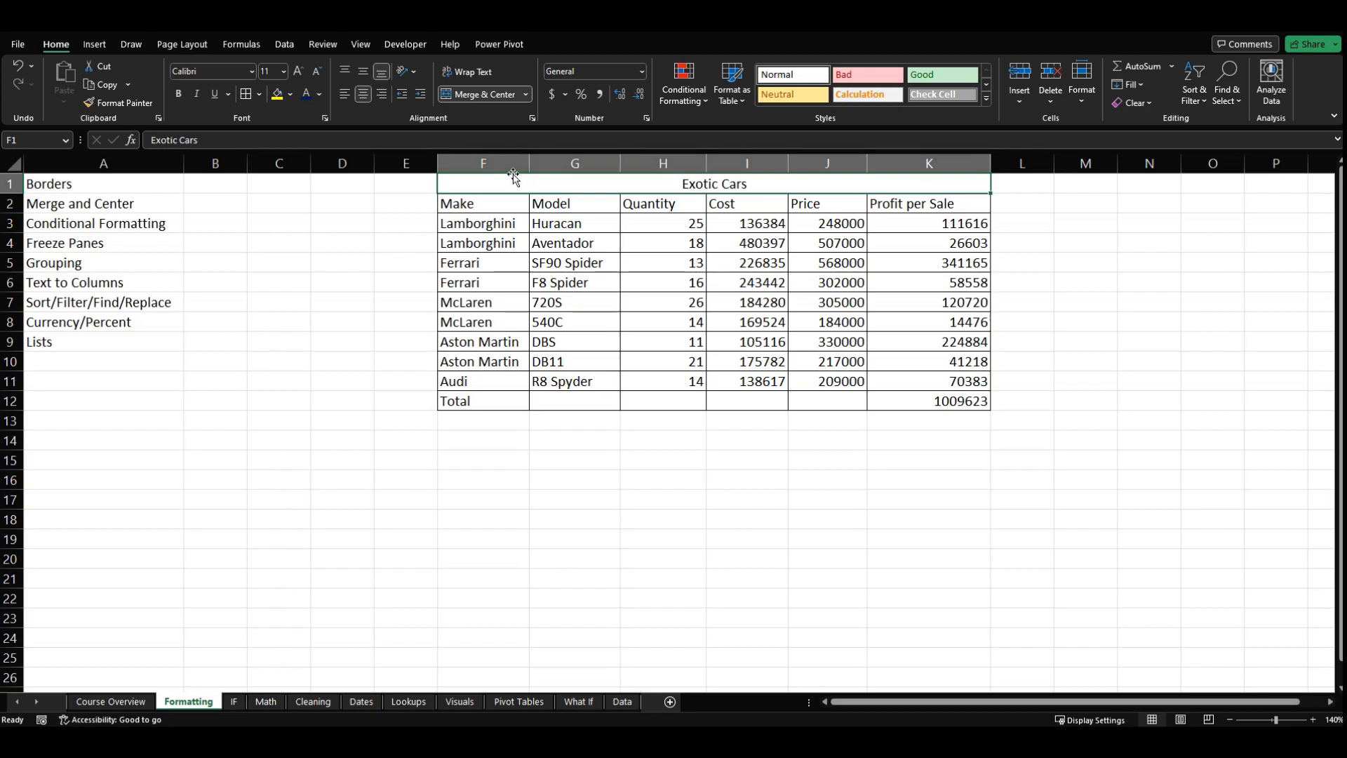
pyautogui.moveTo(10, 194); pyautogui.dragTo(10, 229)
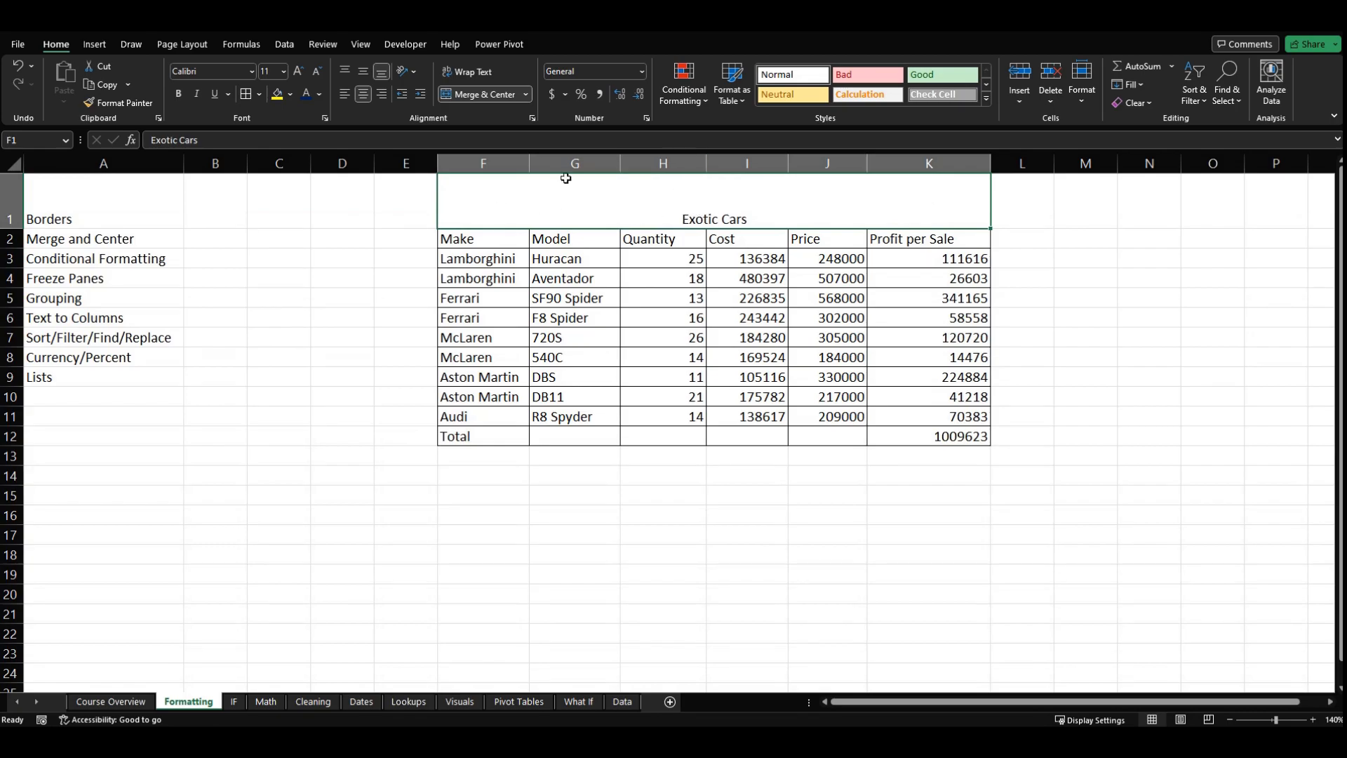
pyautogui.click(365, 74)
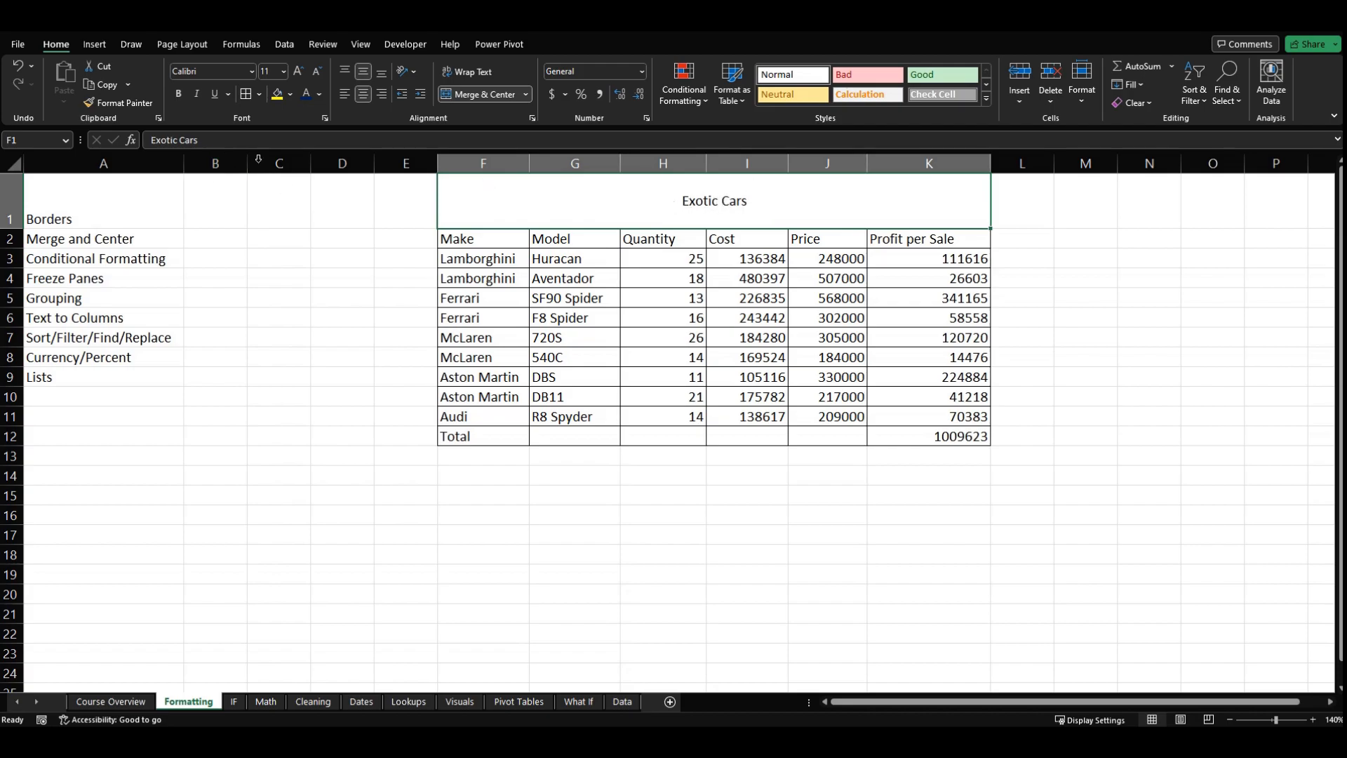
pyautogui.click(297, 73)
pyautogui.click(298, 73)
pyautogui.click(297, 73)
pyautogui.click(298, 73)
pyautogui.click(297, 73)
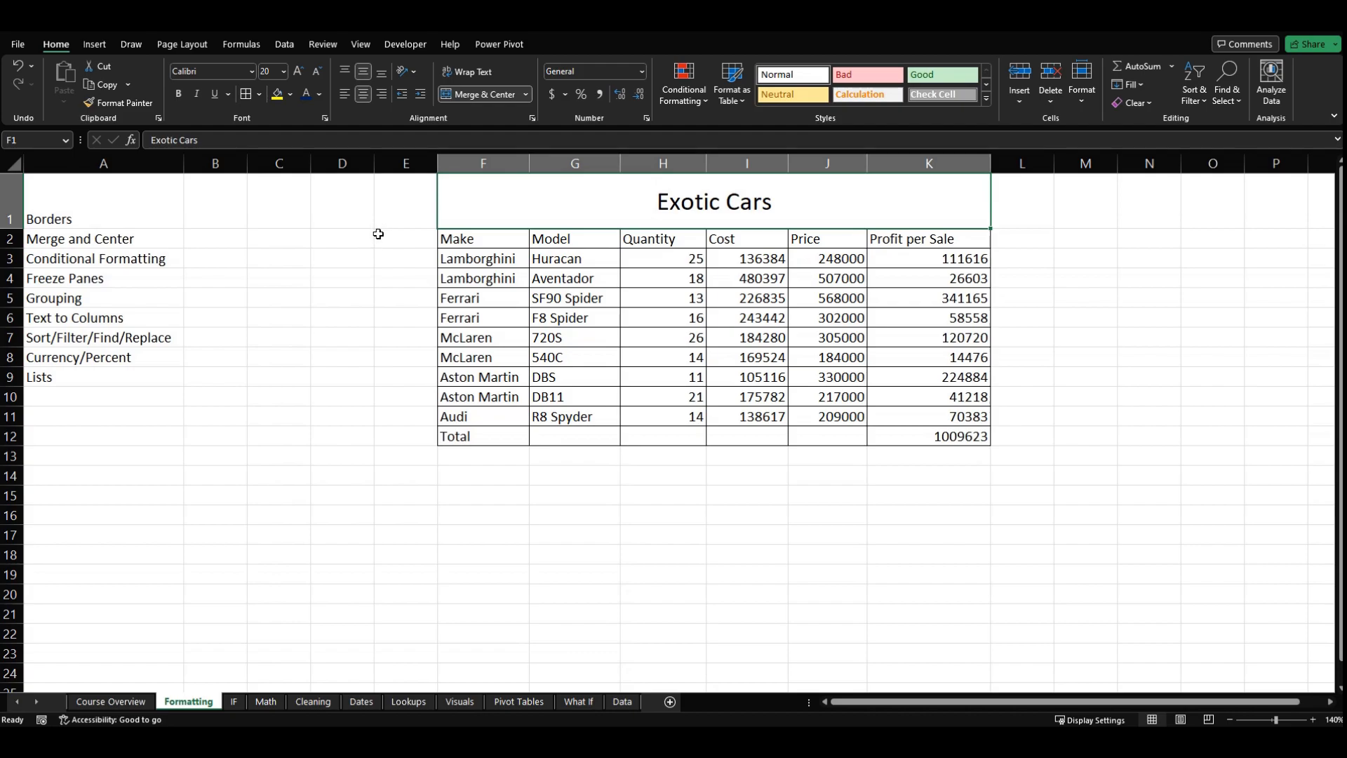
# Step: Merge and center the empty cells E3:E11 beside the car rows
pyautogui.click(400, 266)
pyautogui.moveTo(400, 266); pyautogui.dragTo(404, 417)
pyautogui.click(481, 97)
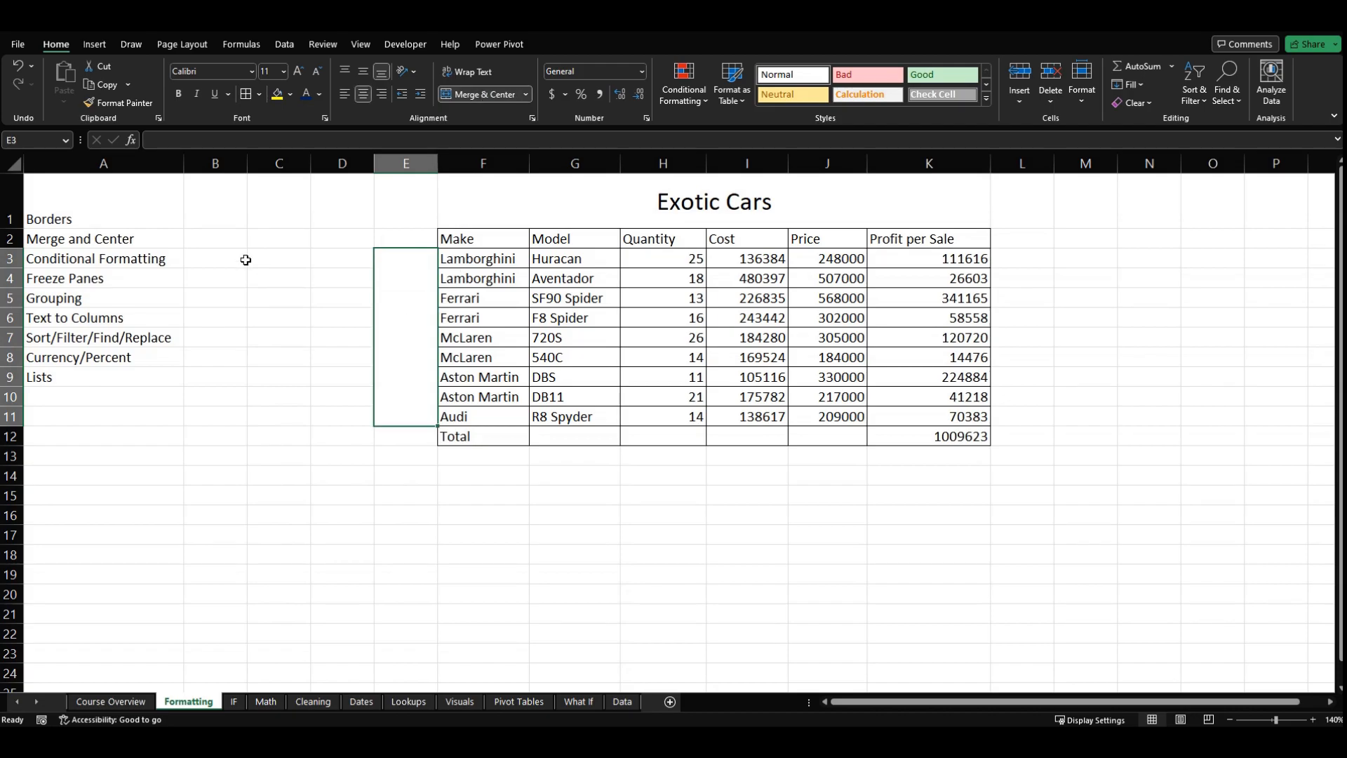
# Step: Enter "Make" in the merged cell E3:E11 and middle-align it vertically
pyautogui.write('Make')
pyautogui.press('Return')
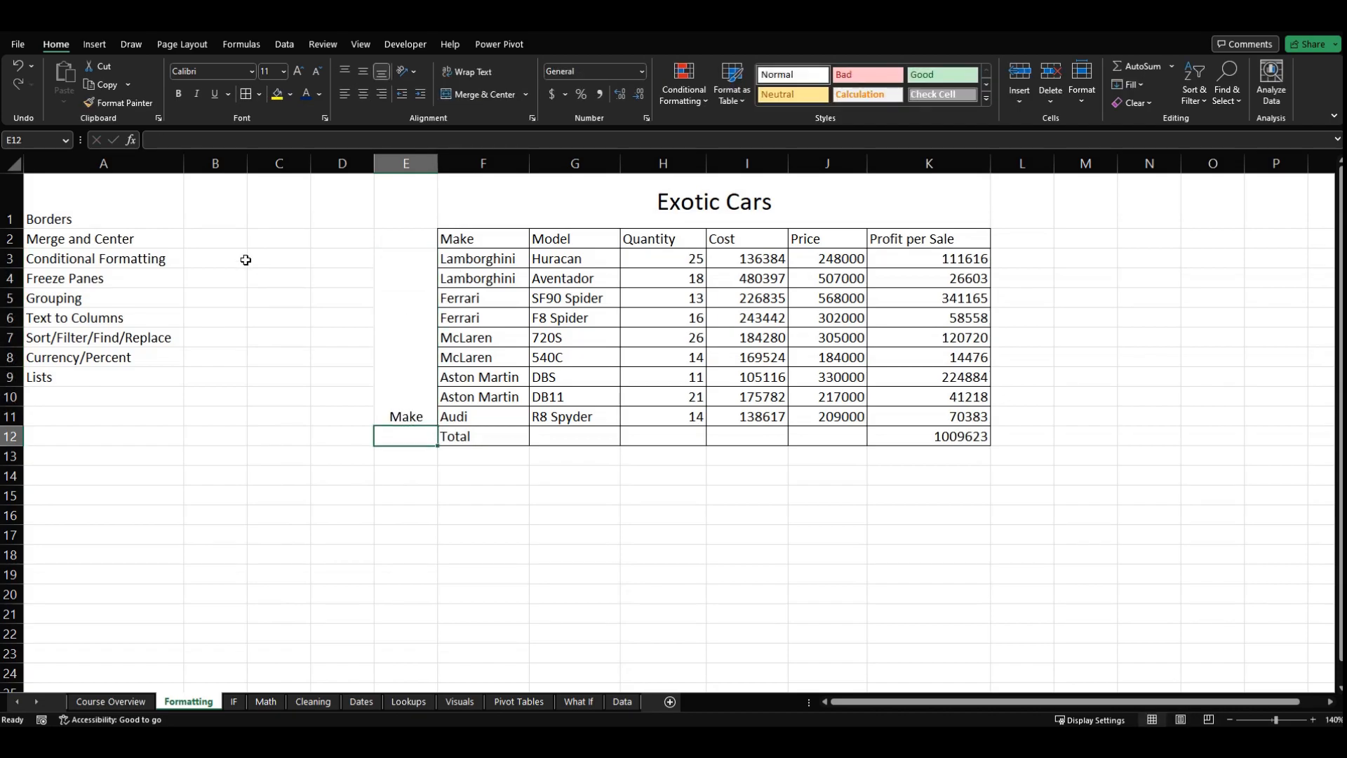
pyautogui.press('Up')
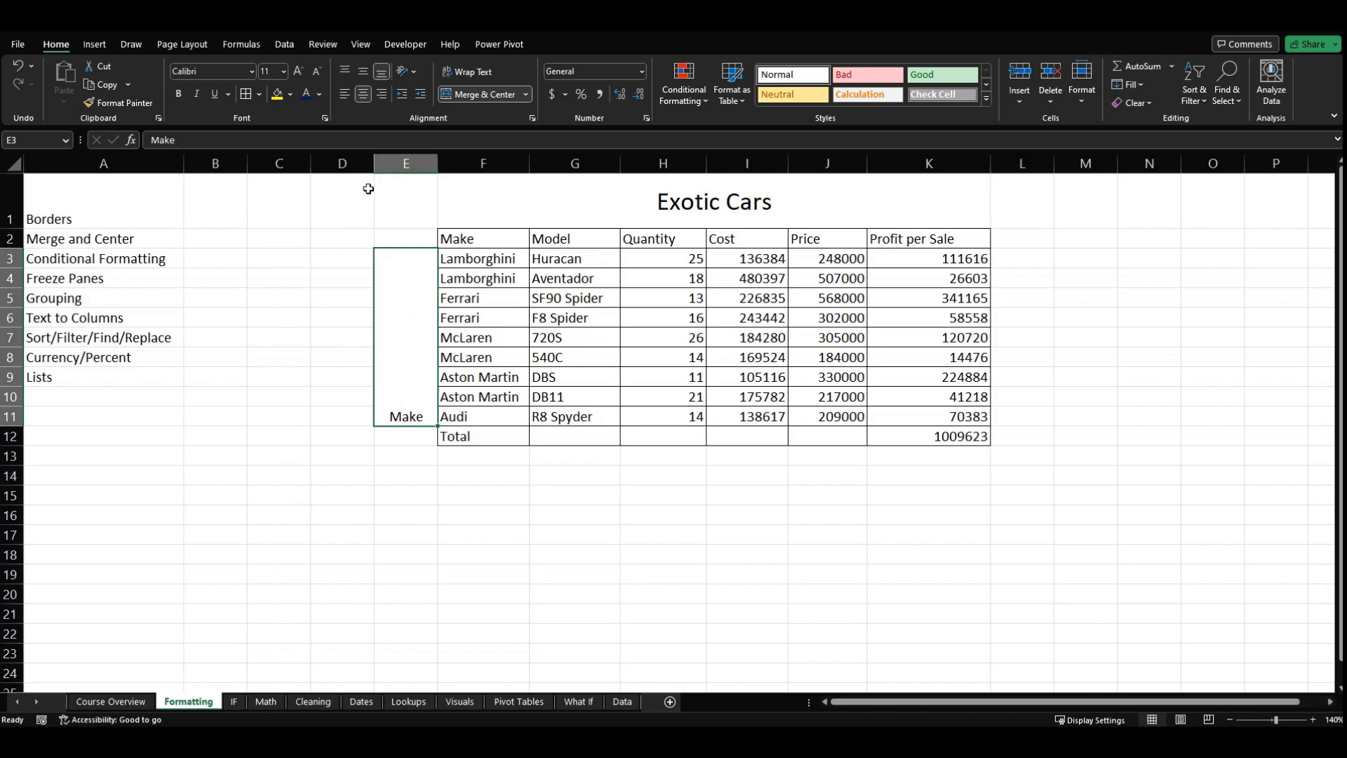
pyautogui.click(364, 71)
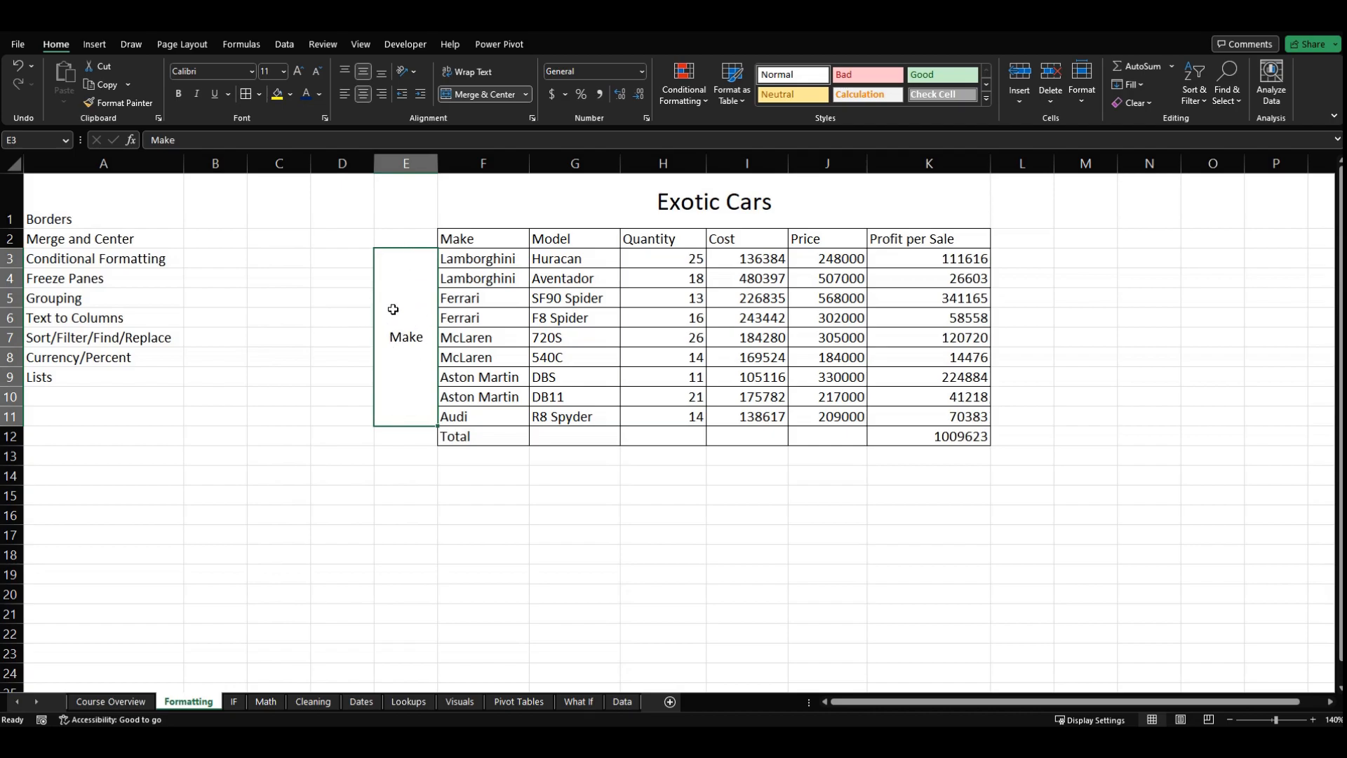
pyautogui.click(775, 194)
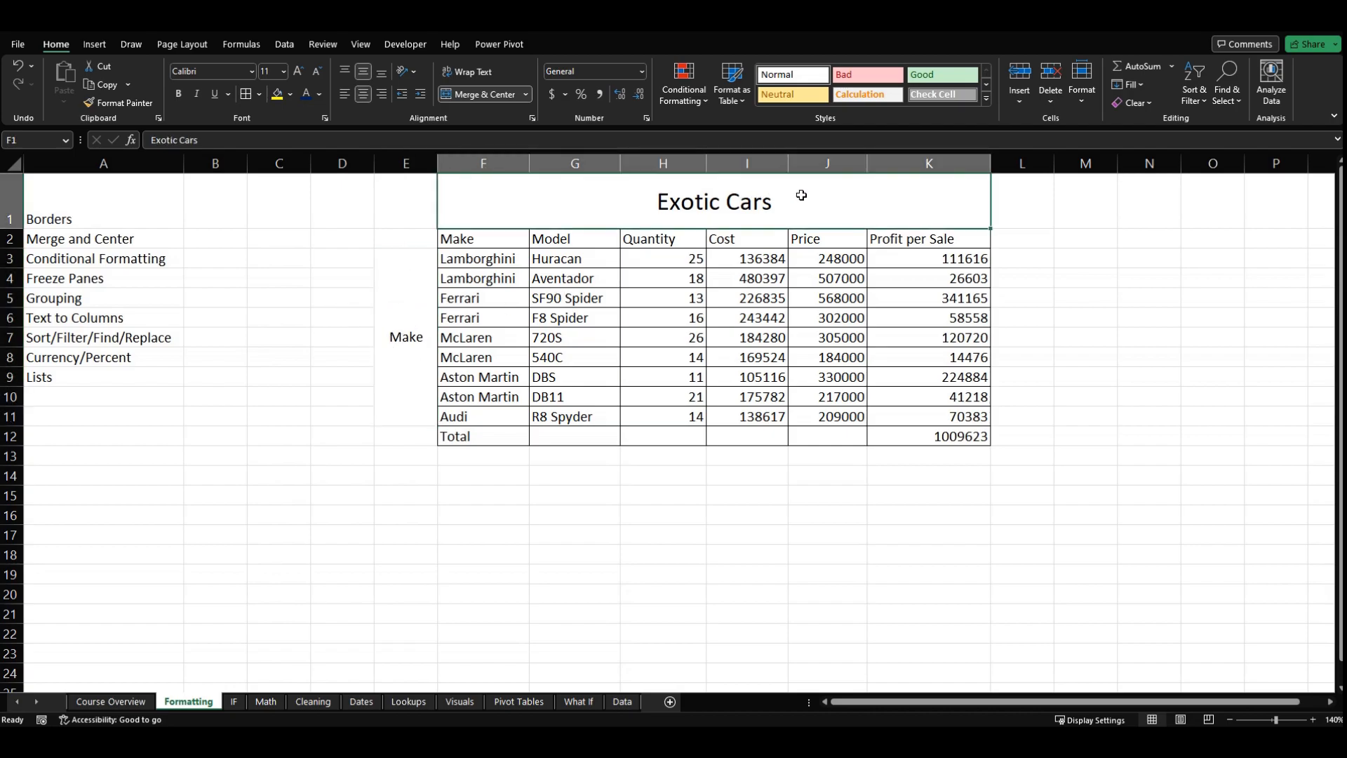
pyautogui.click(422, 349)
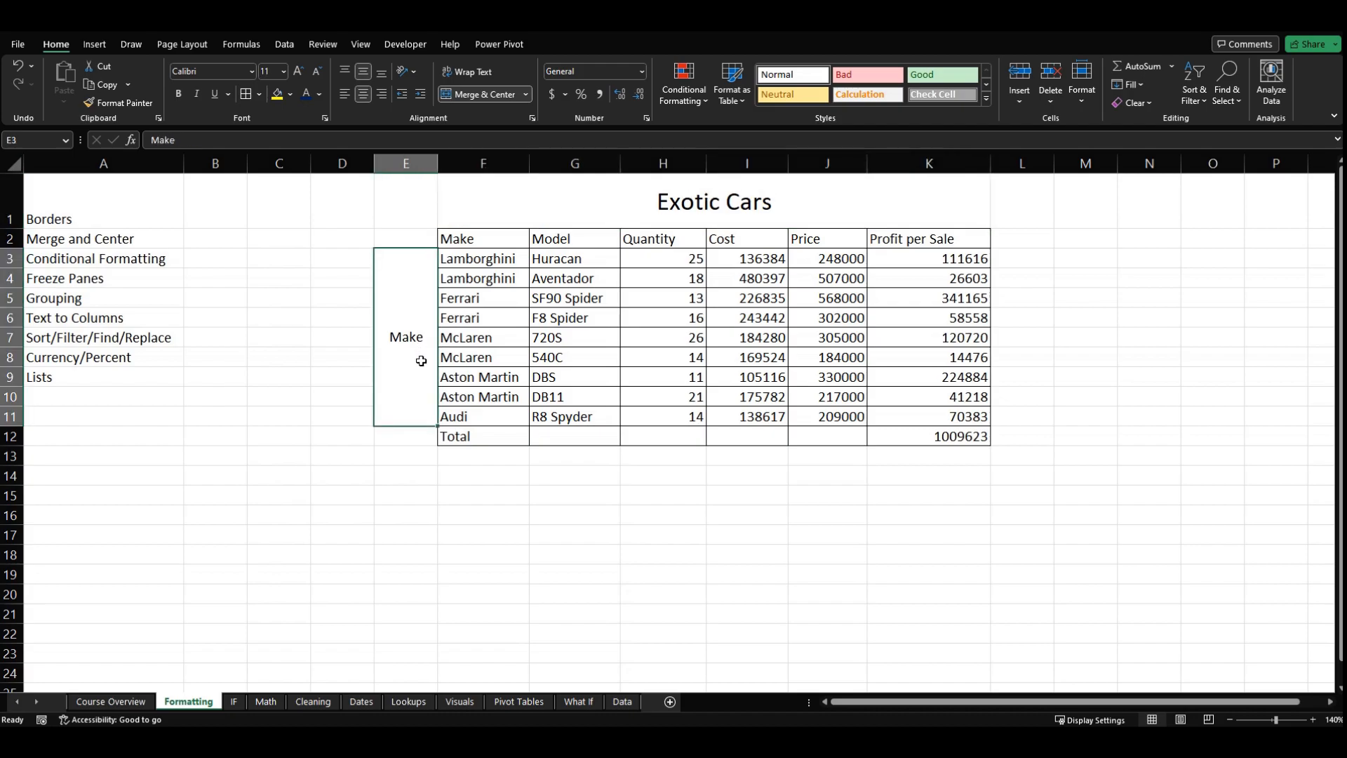
pyautogui.click(580, 194)
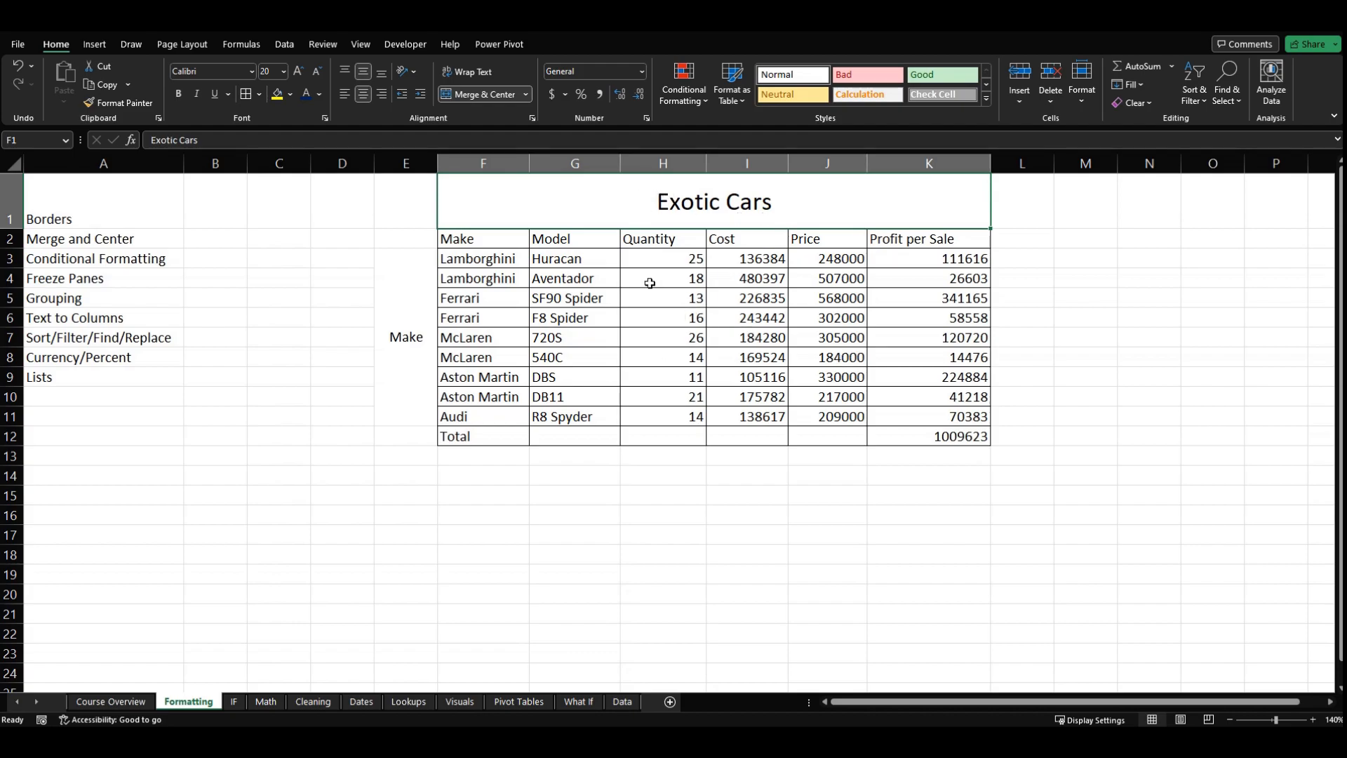
pyautogui.click(400, 307)
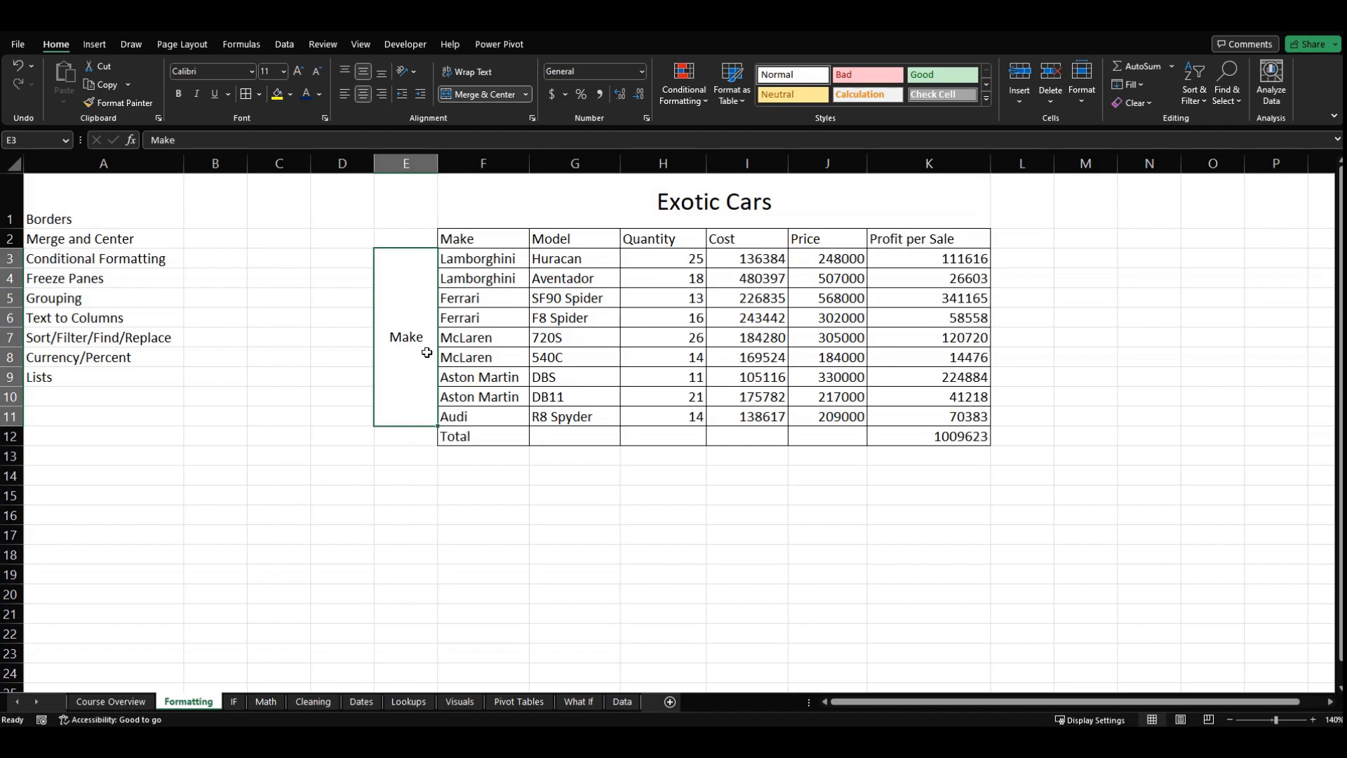
pyautogui.click(388, 433)
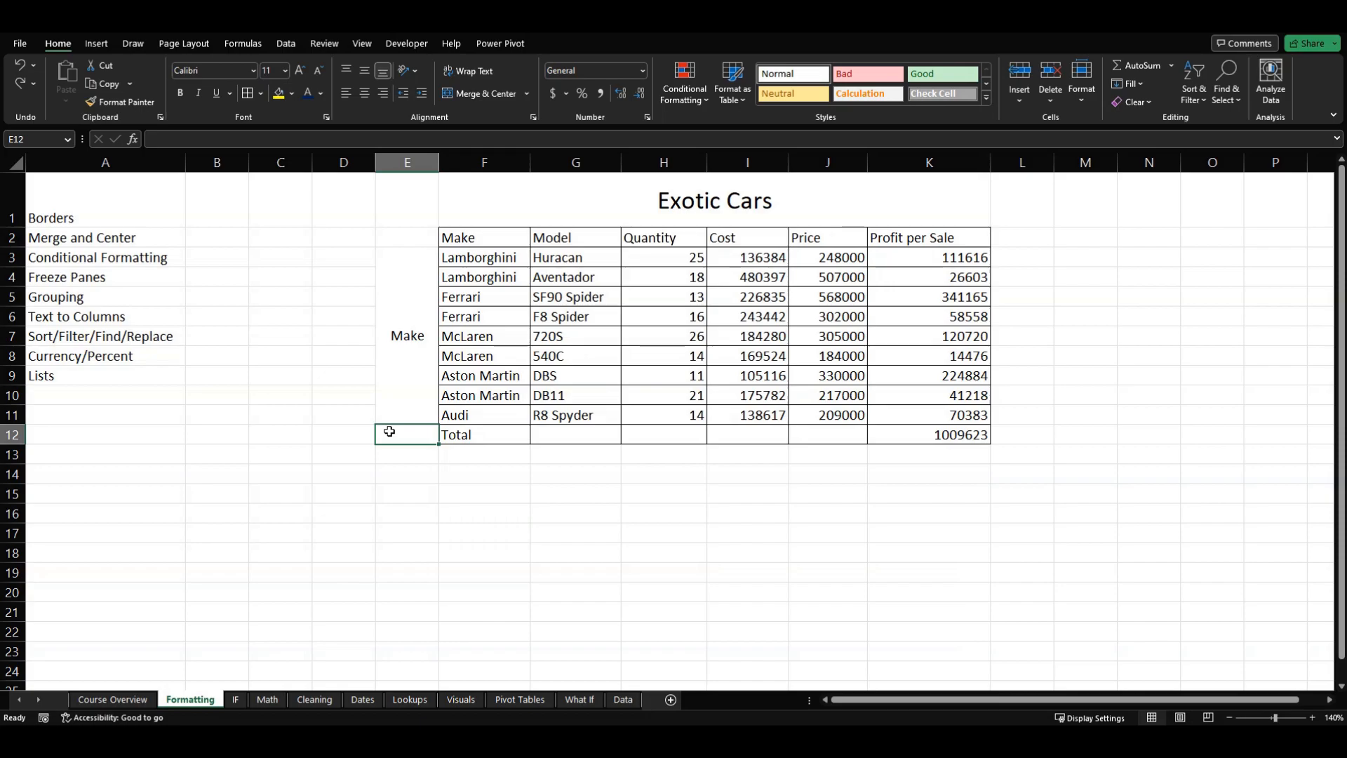
pyautogui.click(402, 356)
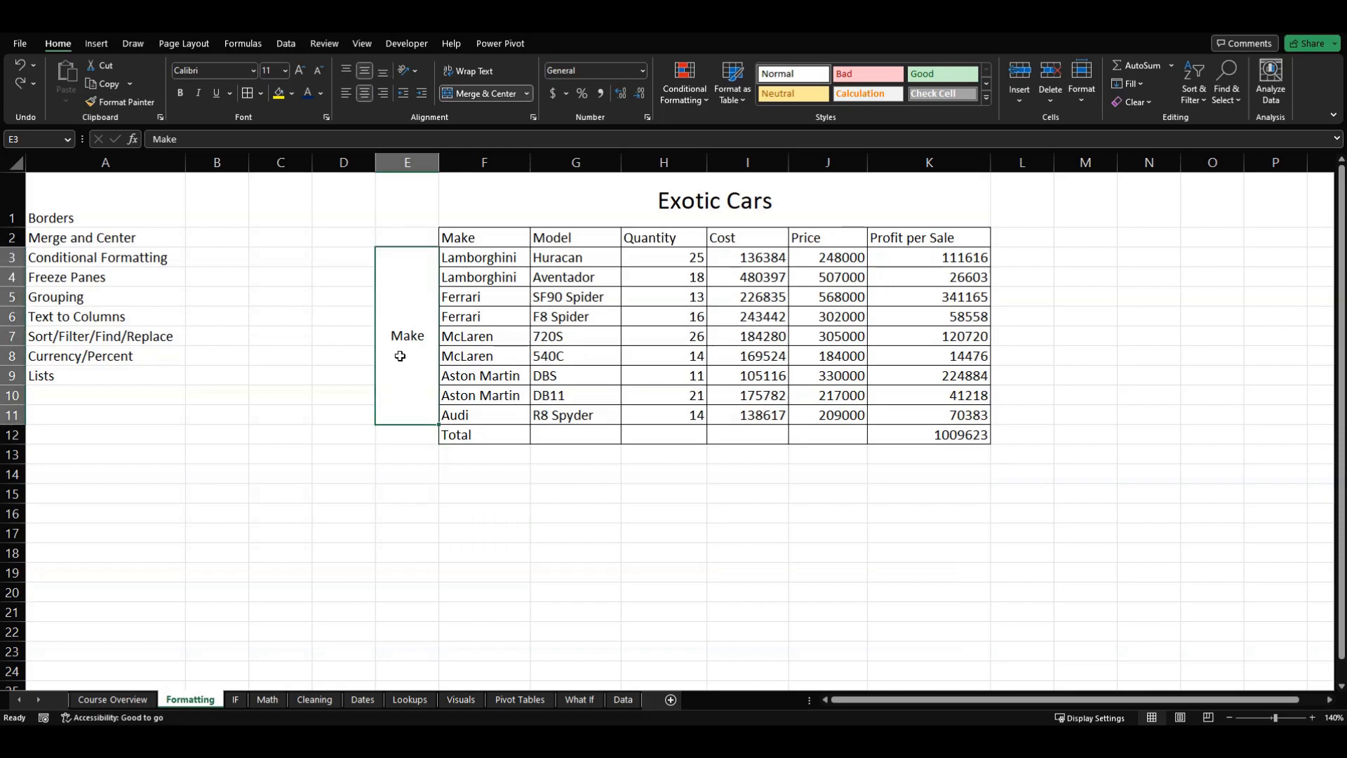
pyautogui.click(342, 319)
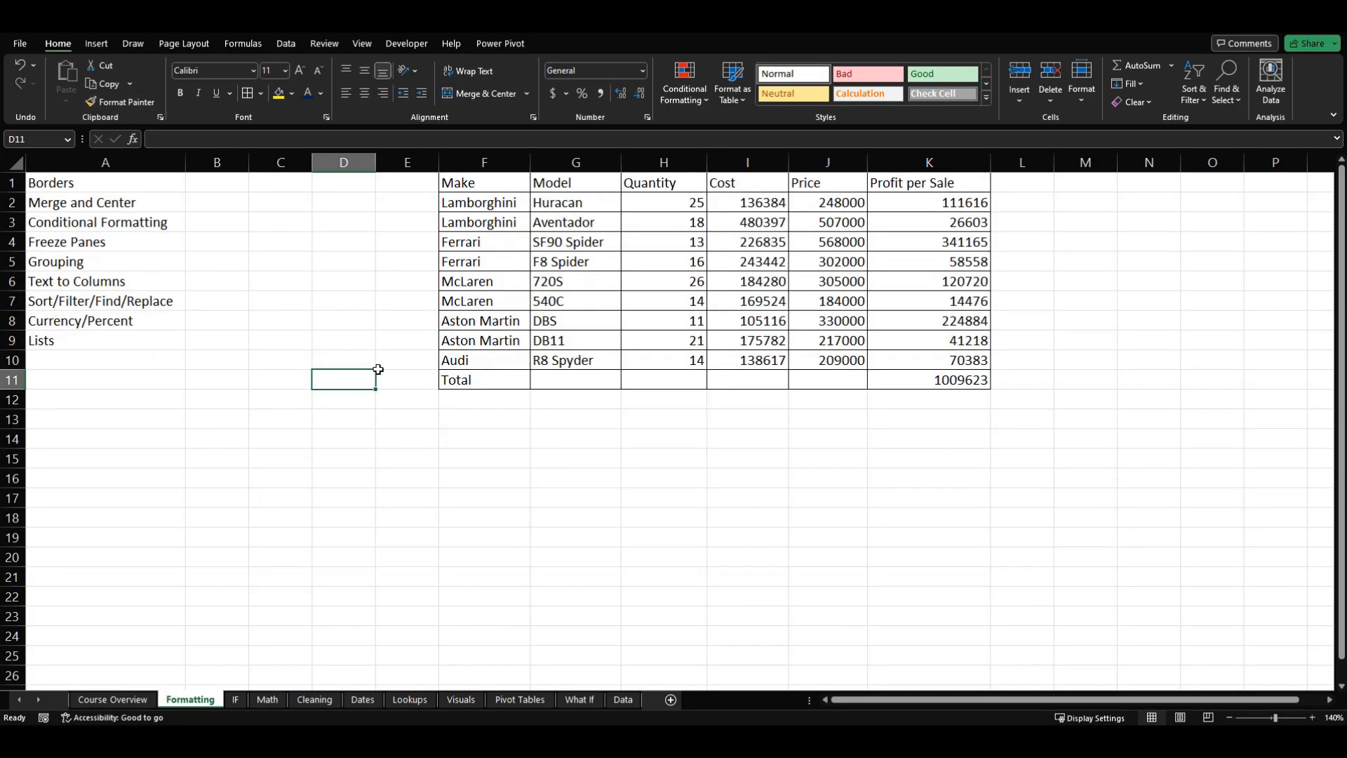
pyautogui.click(393, 335)
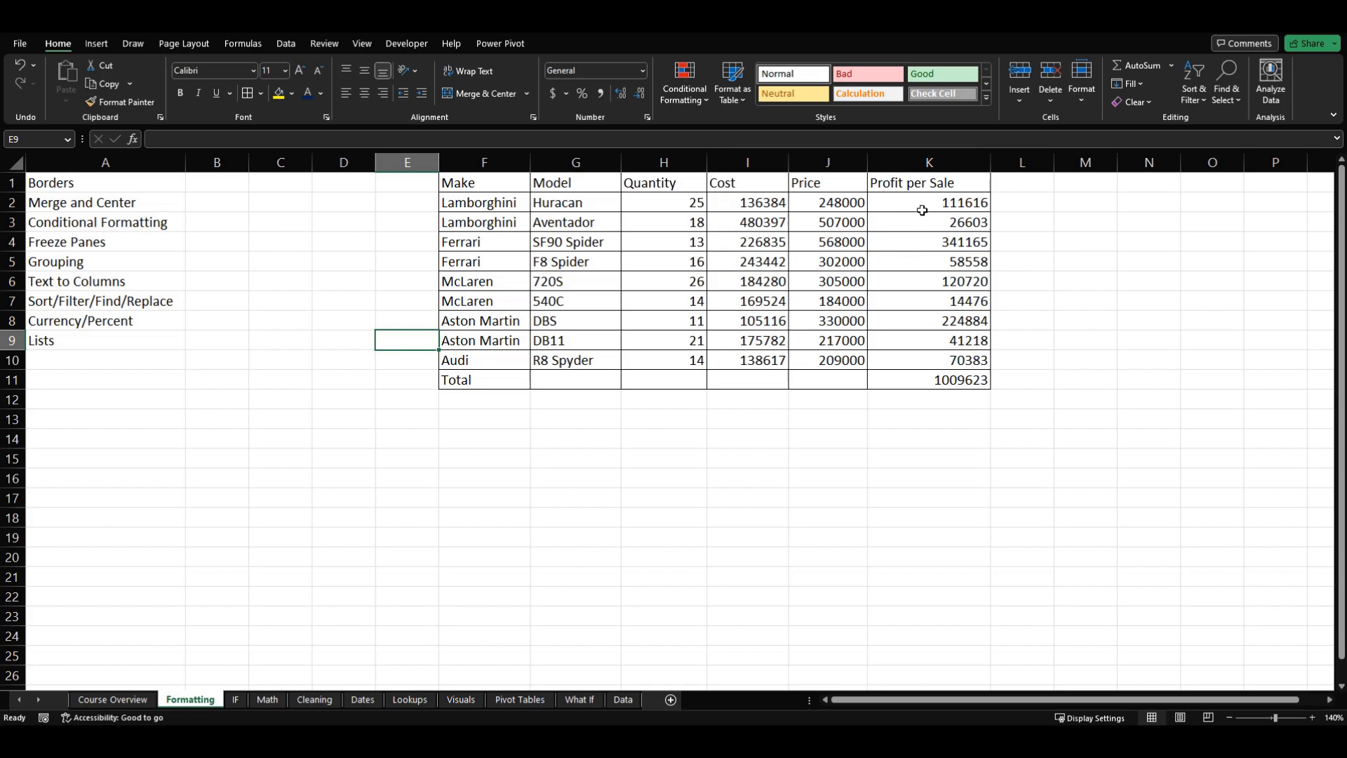
pyautogui.click(905, 329)
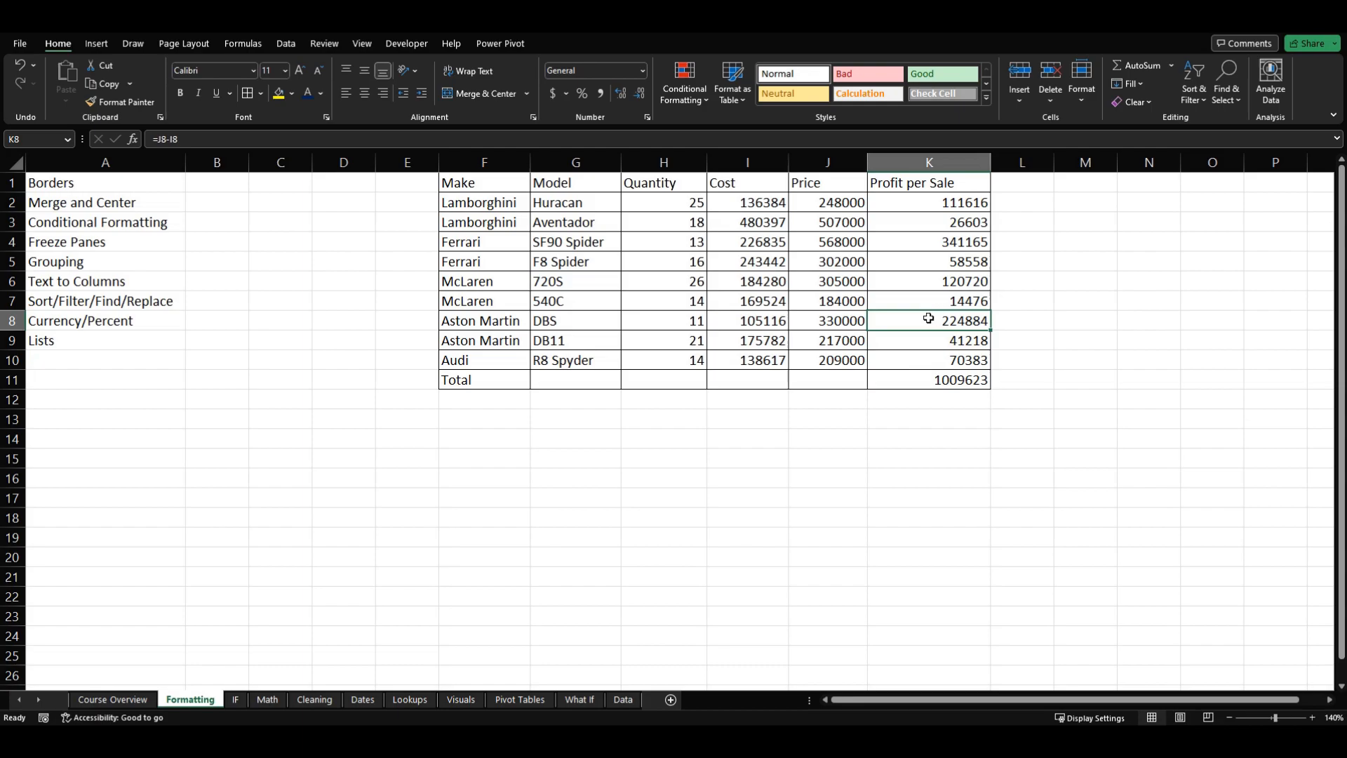
# Step: Apply the Green - Yellow - Red Color Scale conditional formatting to the Profit per Sale values in K2:K10
pyautogui.click(915, 263)
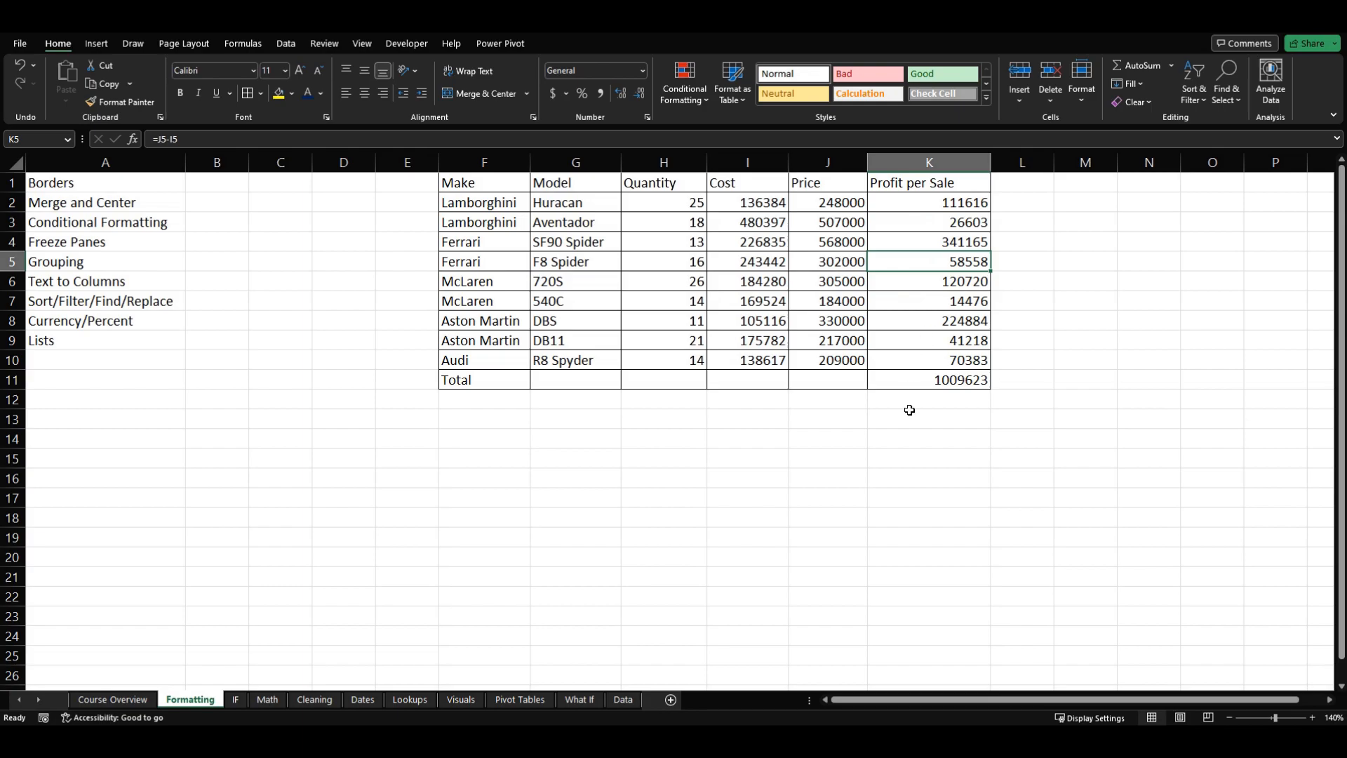
pyautogui.click(912, 208)
pyautogui.moveTo(912, 209); pyautogui.dragTo(909, 360)
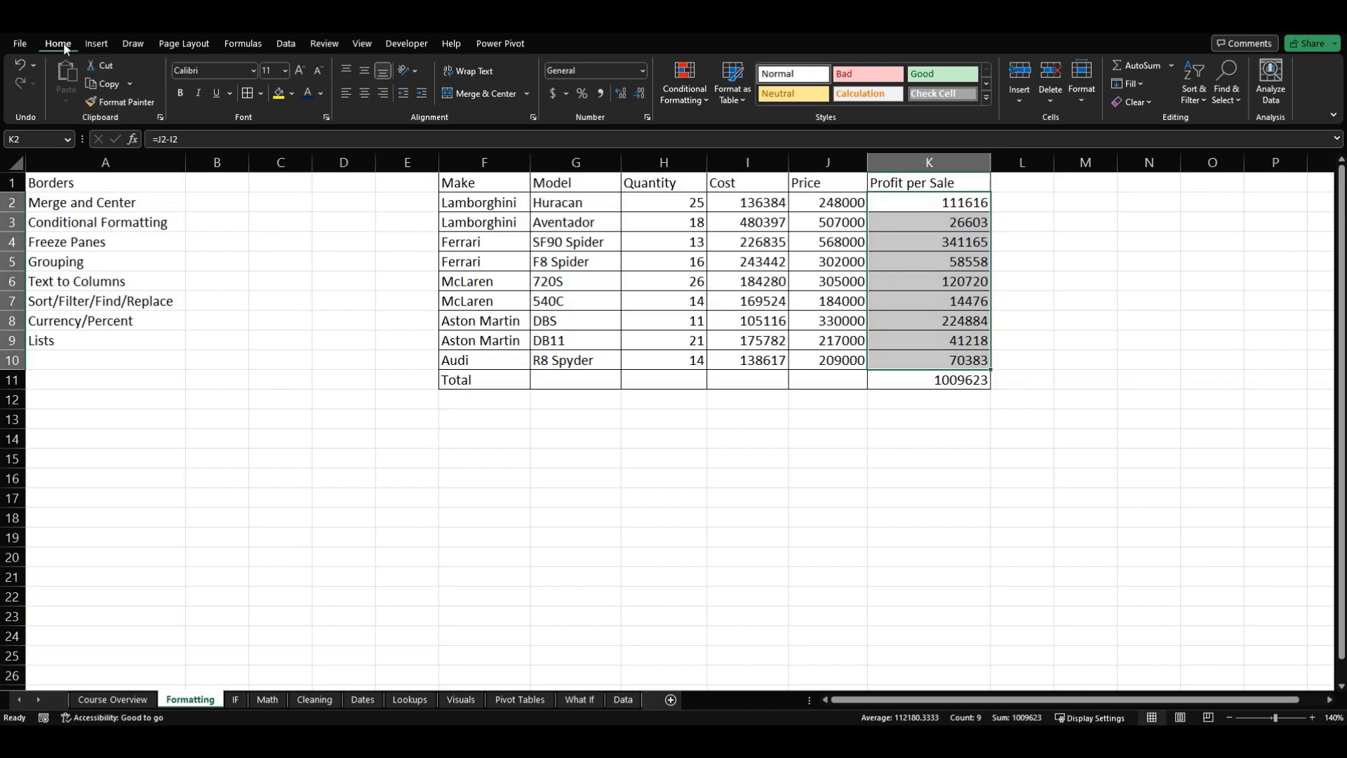
pyautogui.click(704, 98)
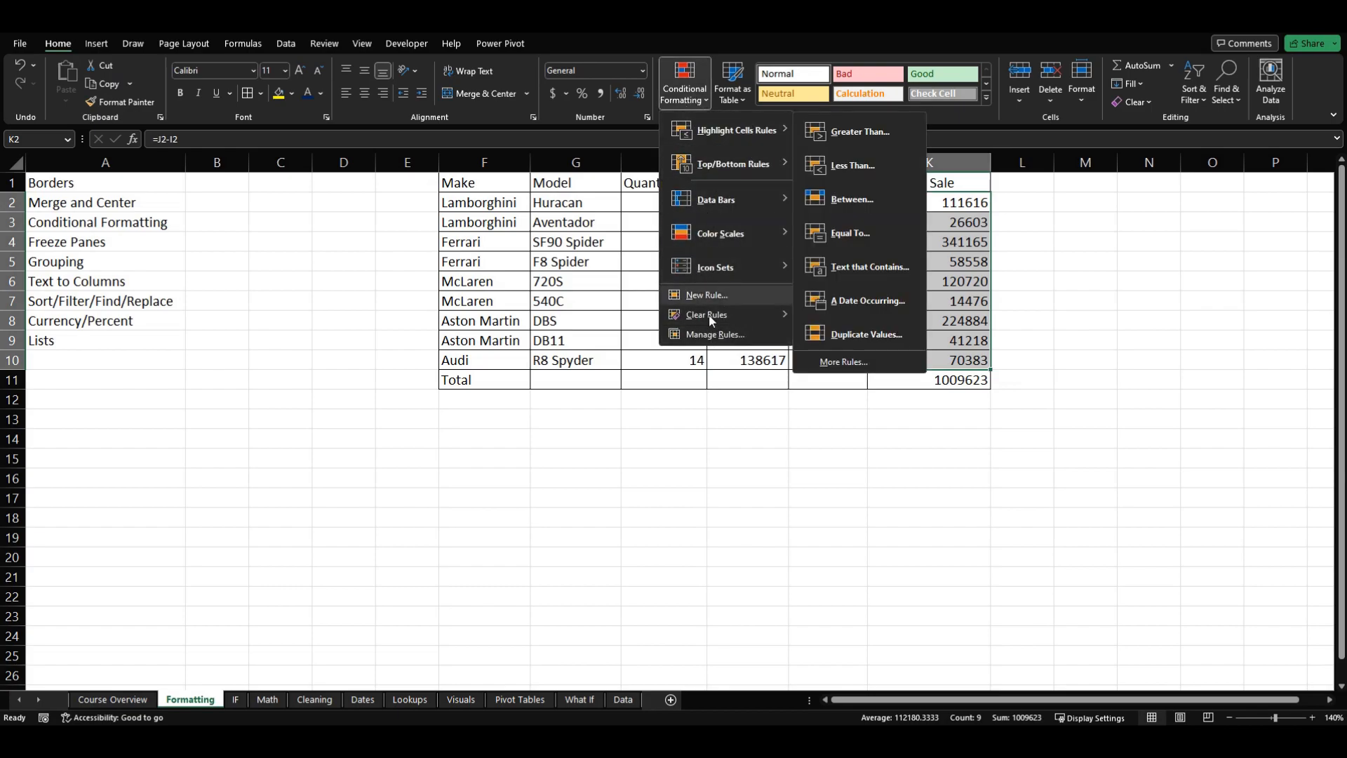
pyautogui.moveTo(749, 323)
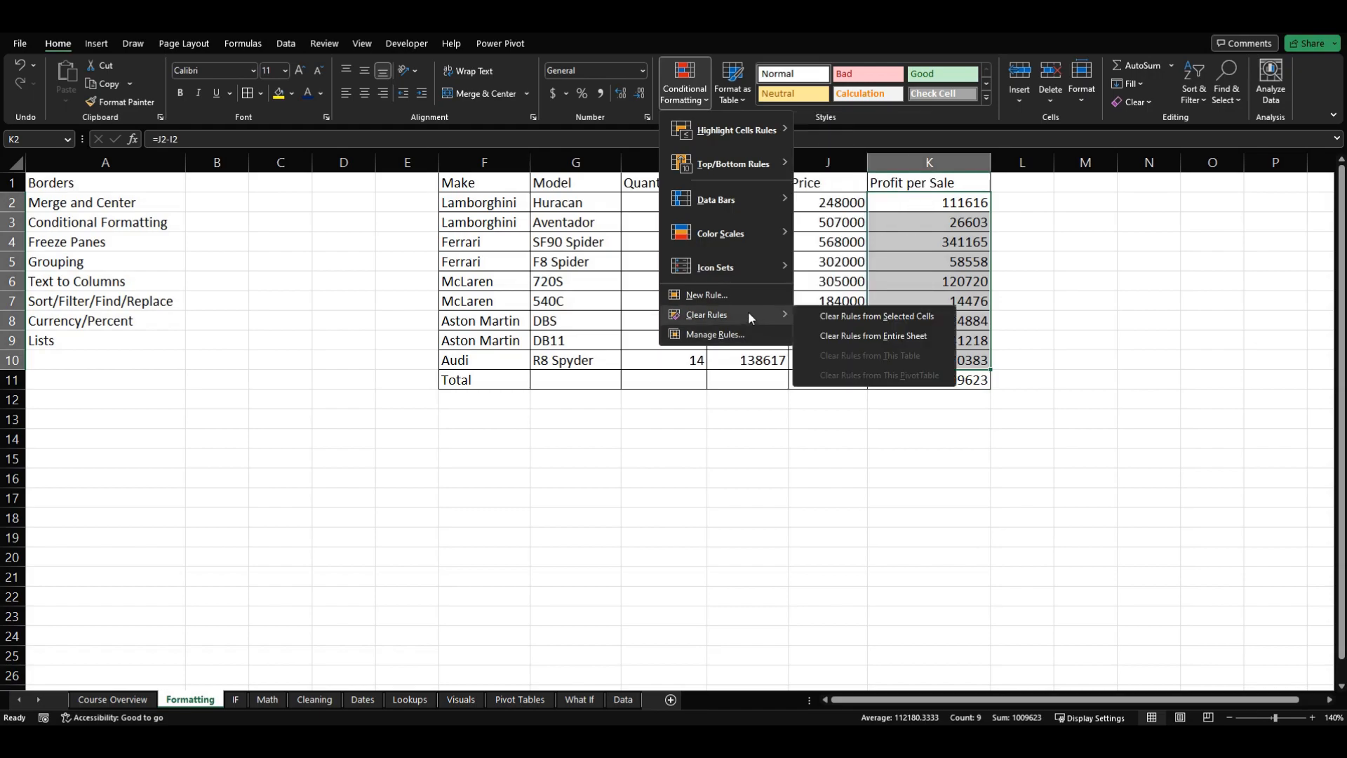
pyautogui.moveTo(727, 238)
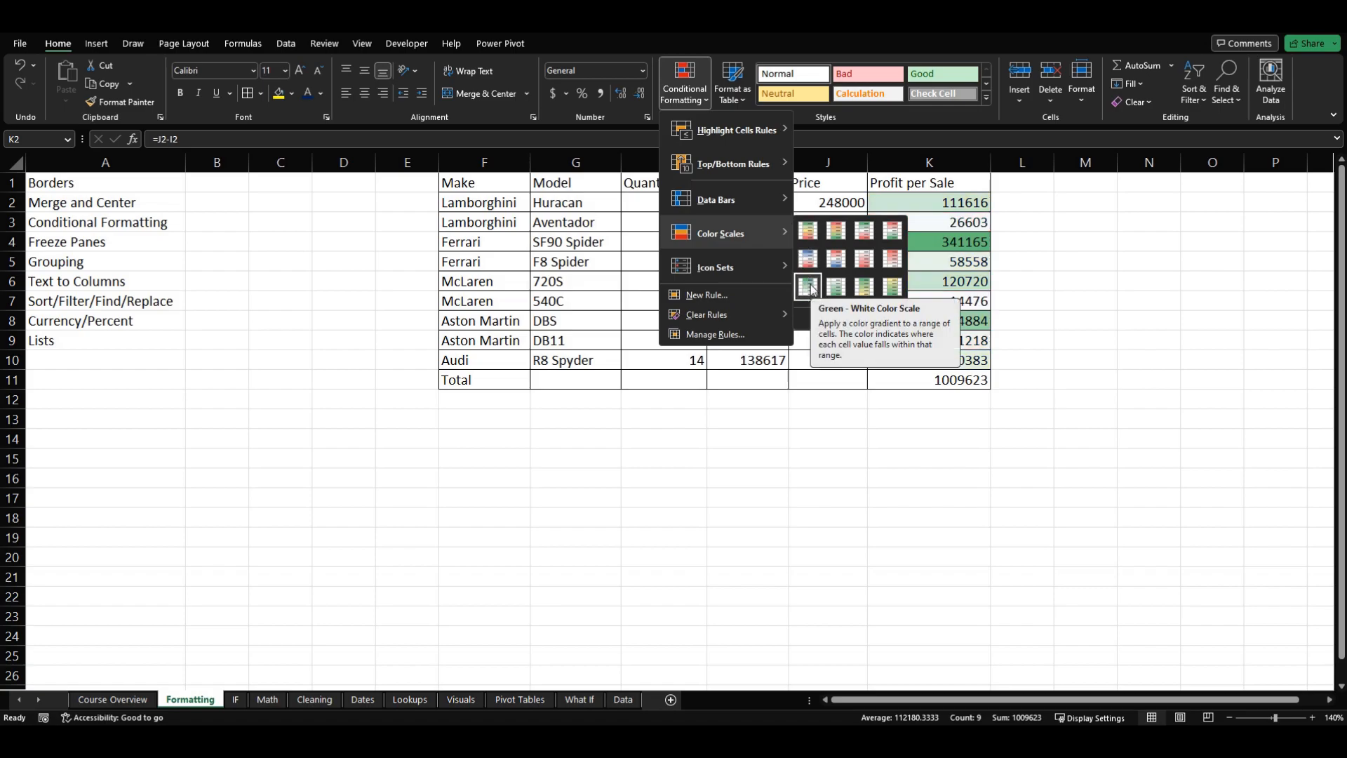
pyautogui.click(807, 234)
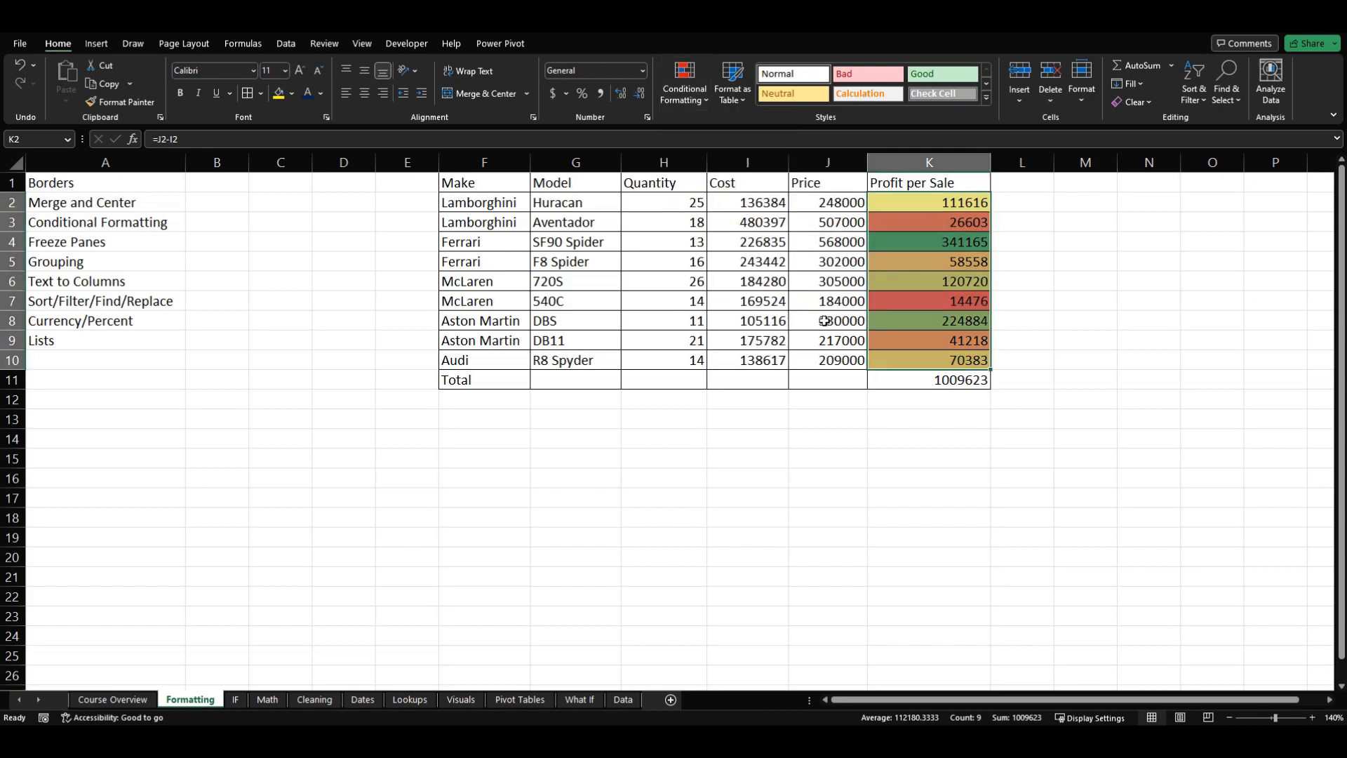
# Step: Examine how the color scale shades the high, middle and low Profit per Sale values across the car models
pyautogui.click(949, 316)
pyautogui.click(916, 243)
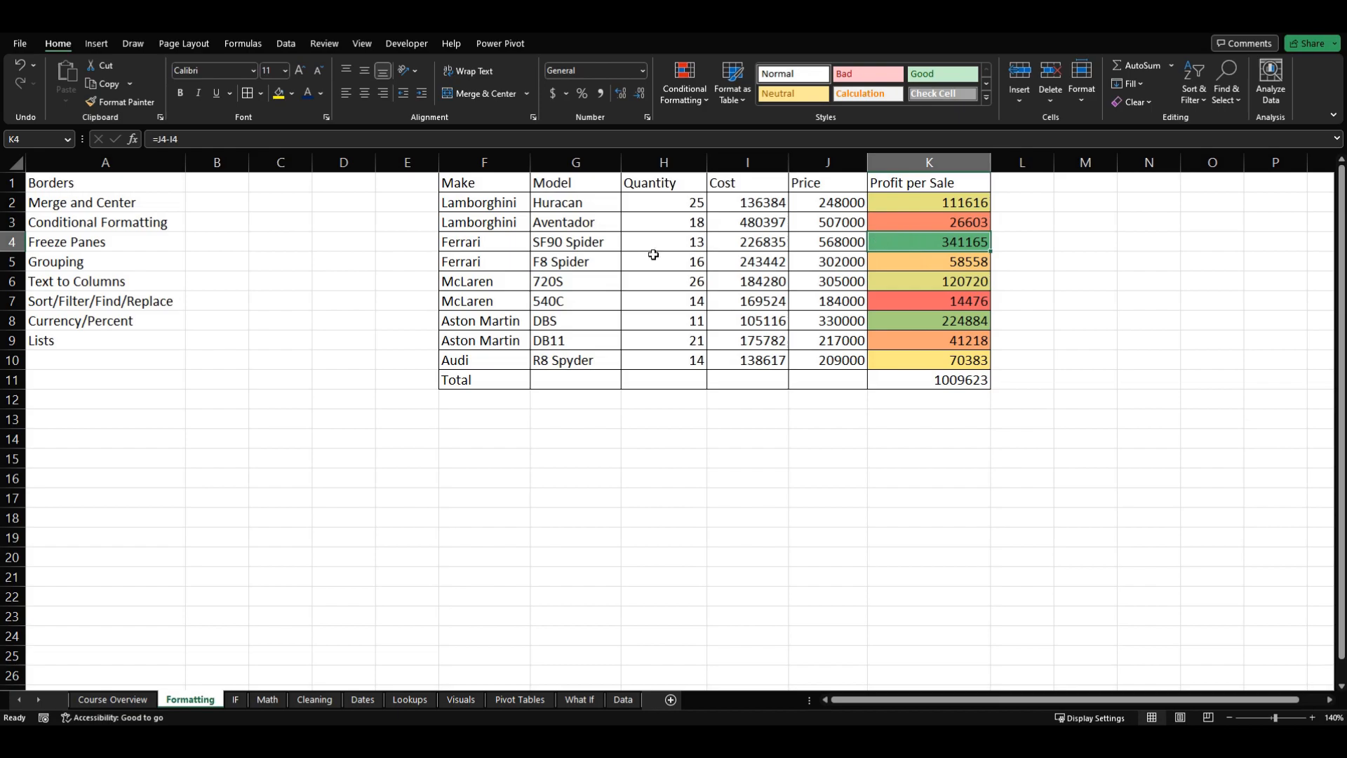
pyautogui.click(499, 247)
pyautogui.click(543, 247)
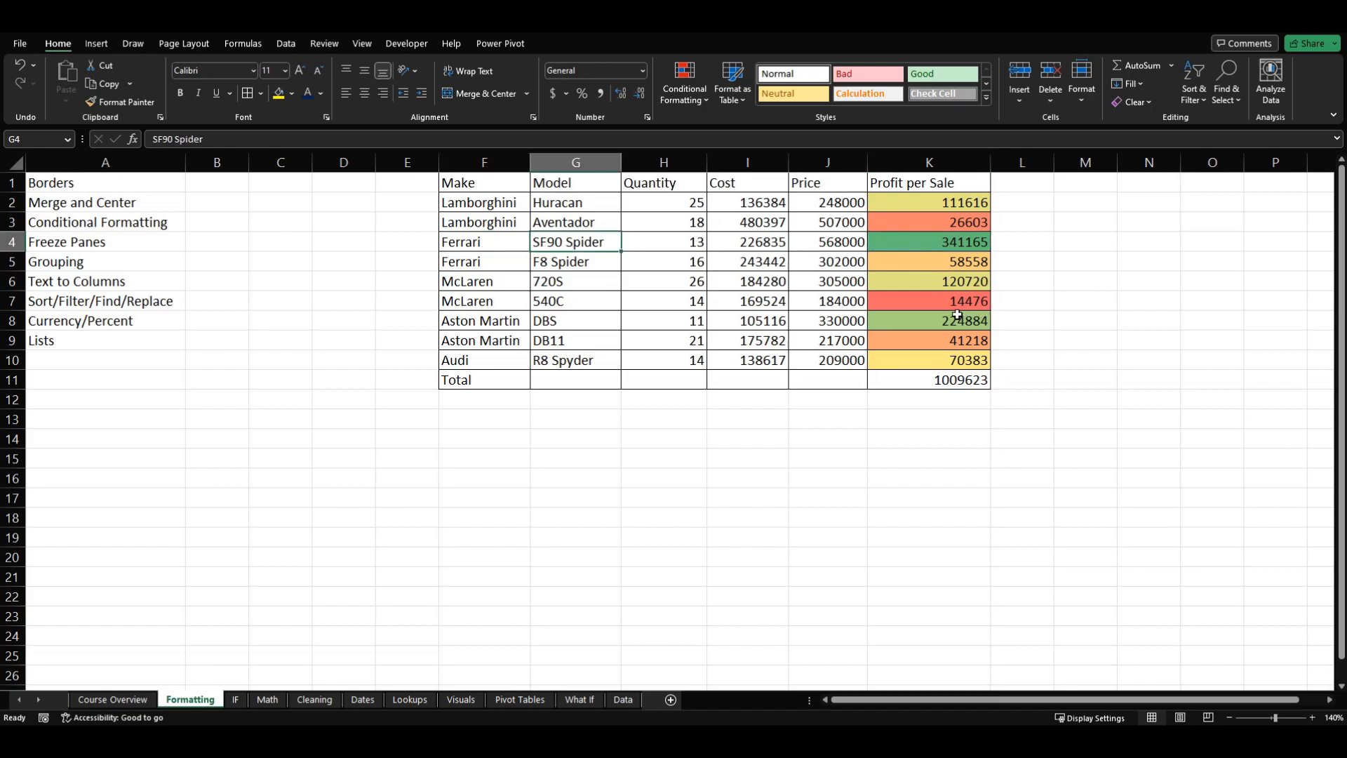
pyautogui.click(932, 318)
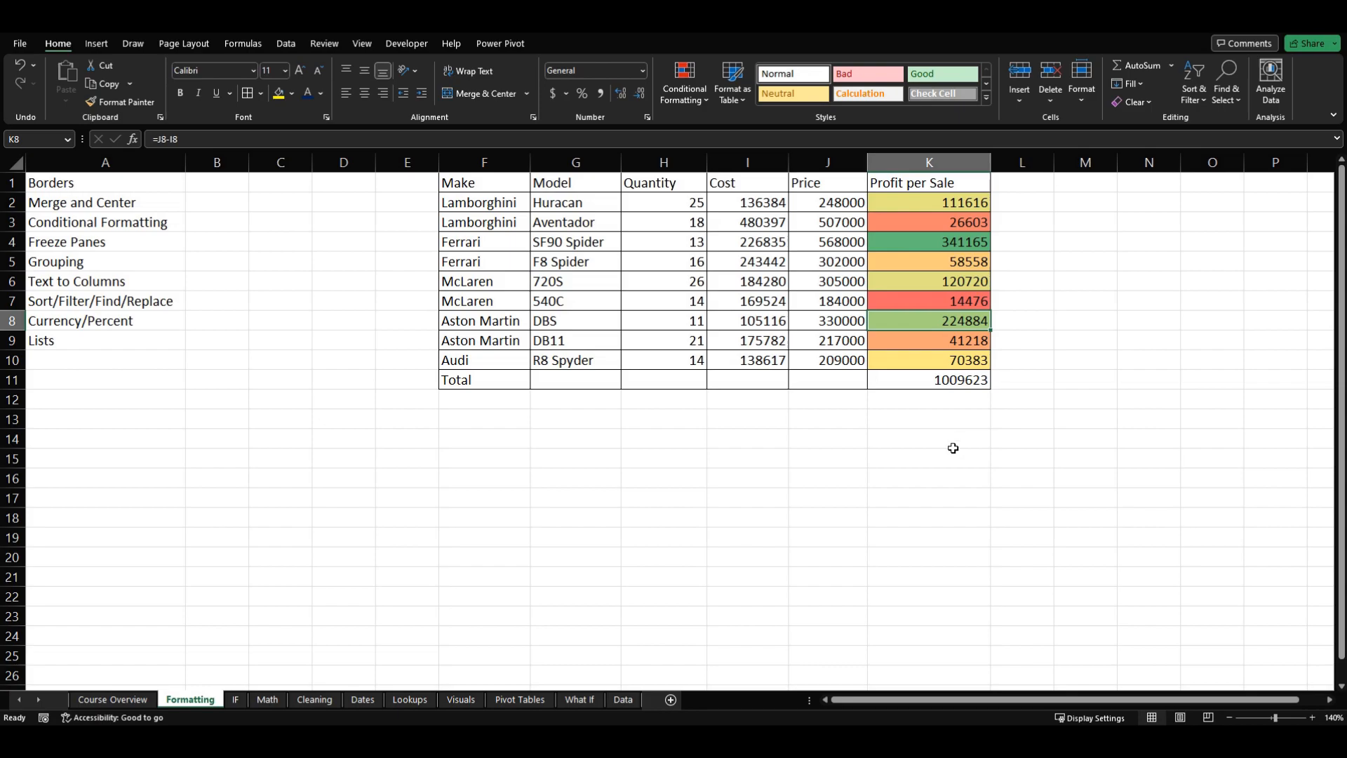
pyautogui.click(936, 260)
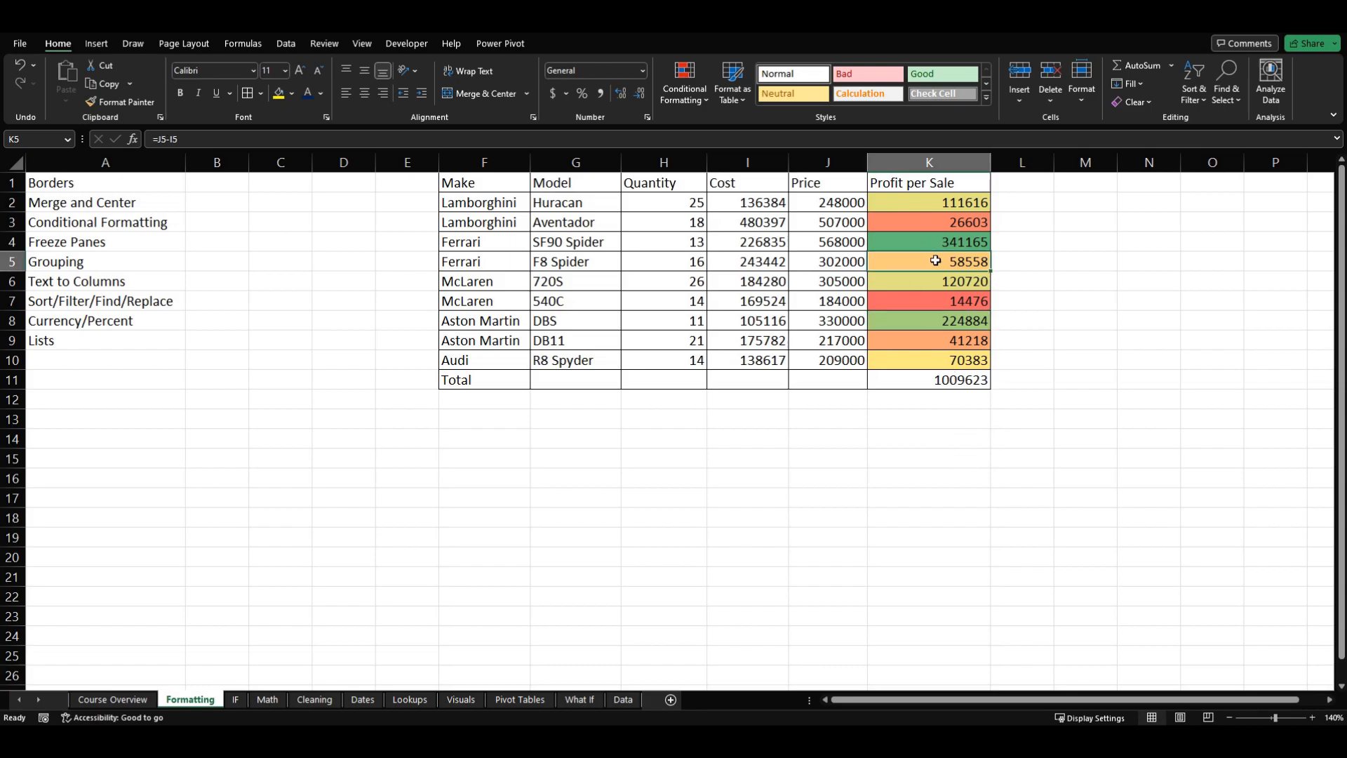
pyautogui.click(913, 297)
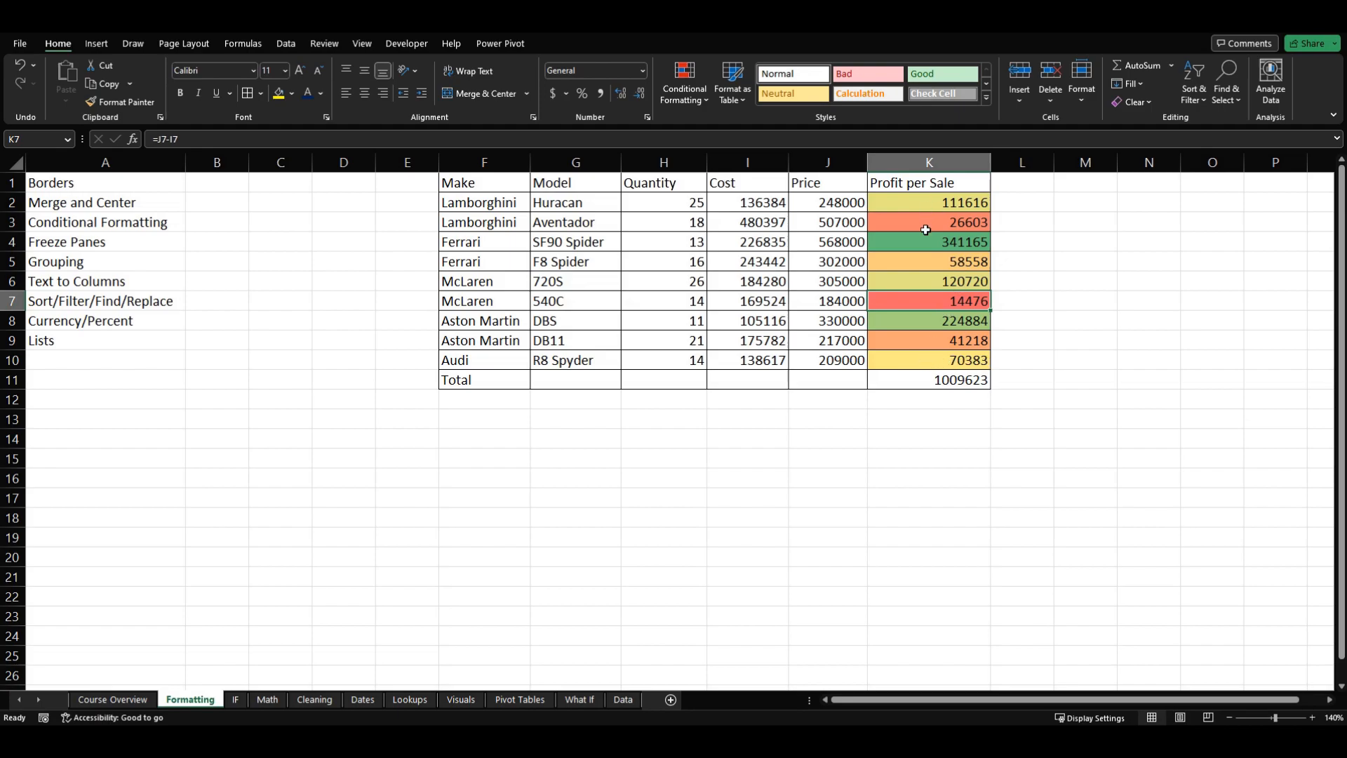
pyautogui.click(921, 354)
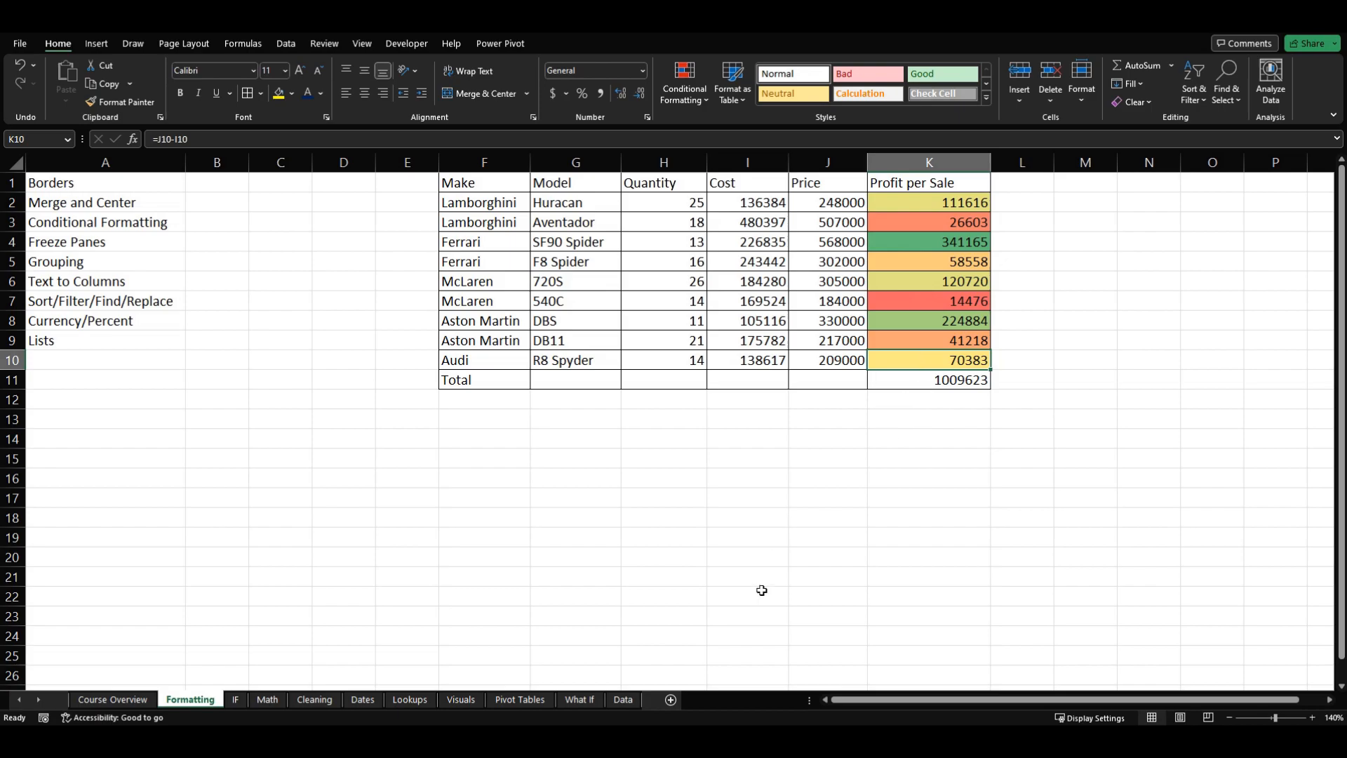
pyautogui.click(779, 497)
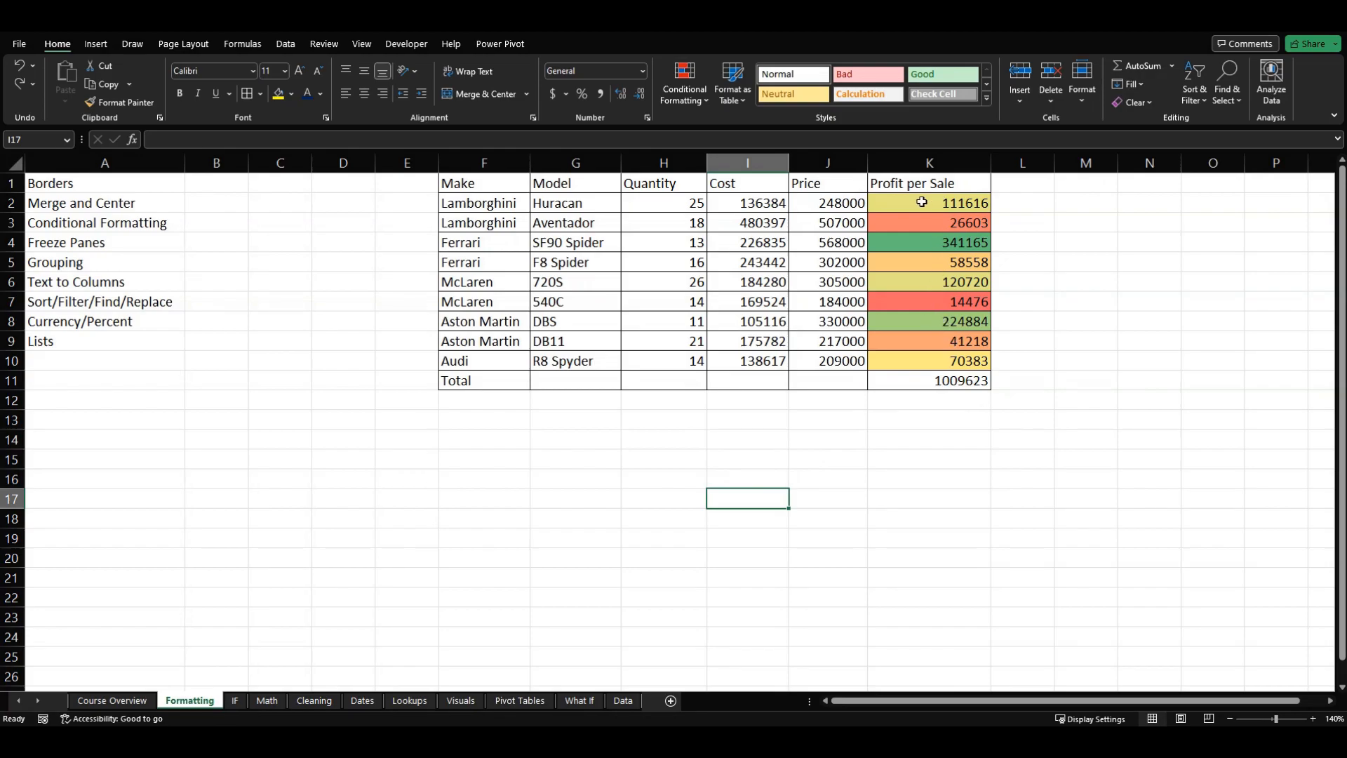
# Step: Set the McLaren 540C price in J7 to 250000 to test the color scale, and undo the change
pyautogui.click(909, 302)
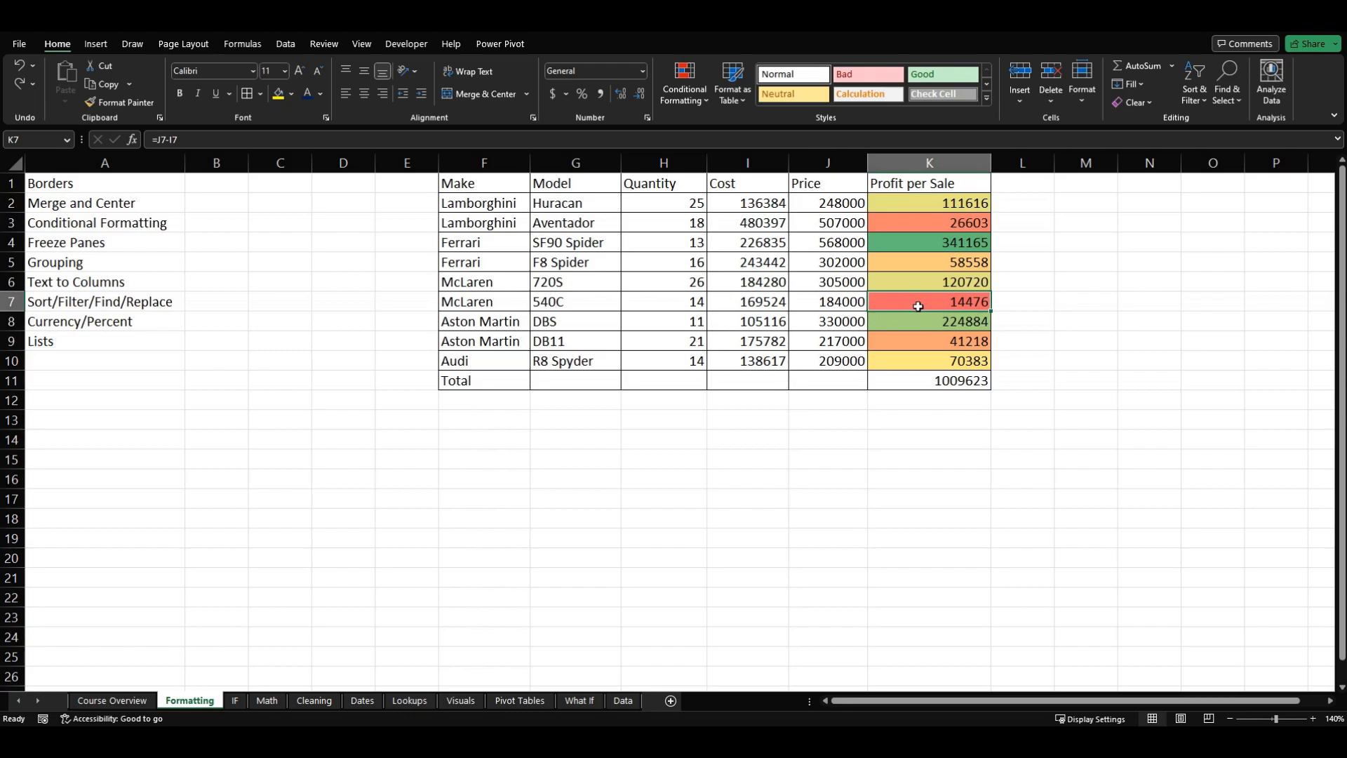
pyautogui.click(729, 301)
pyautogui.click(827, 301)
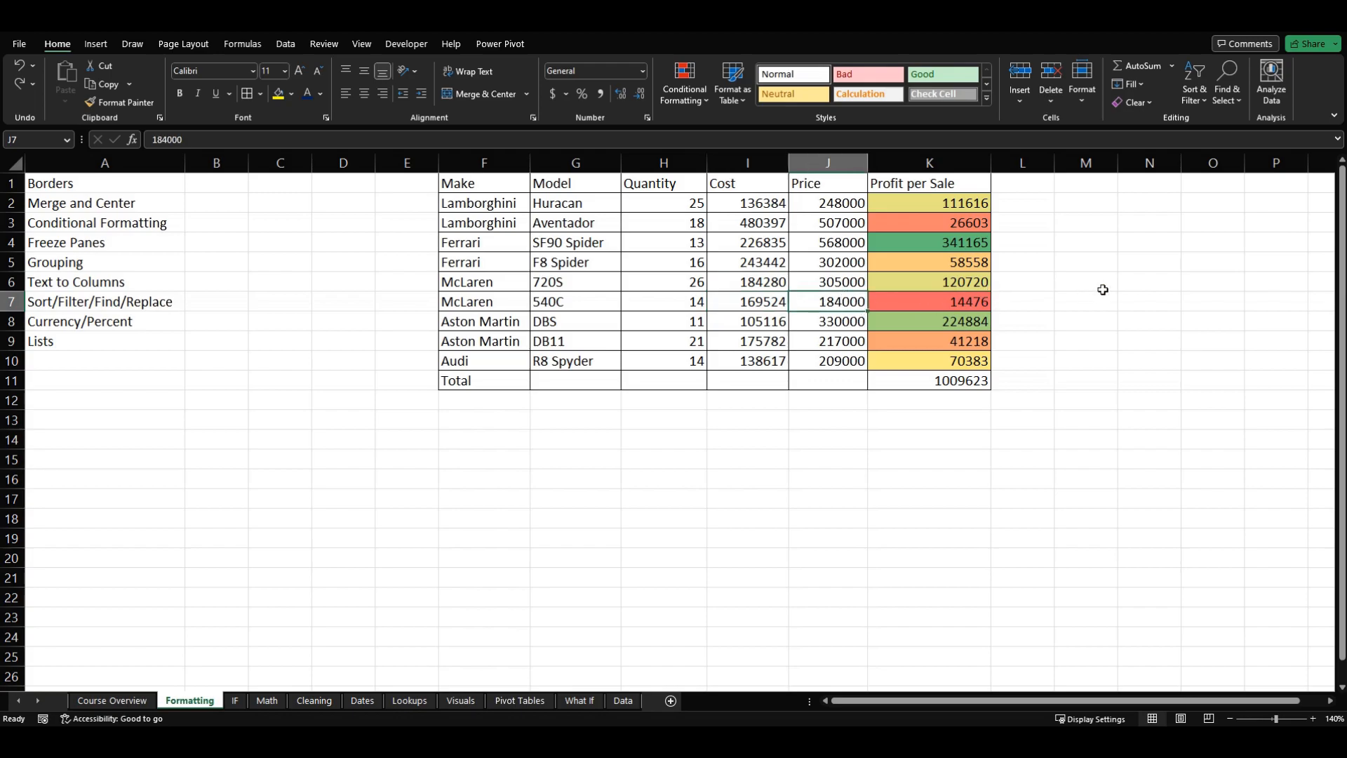
pyautogui.write('250')
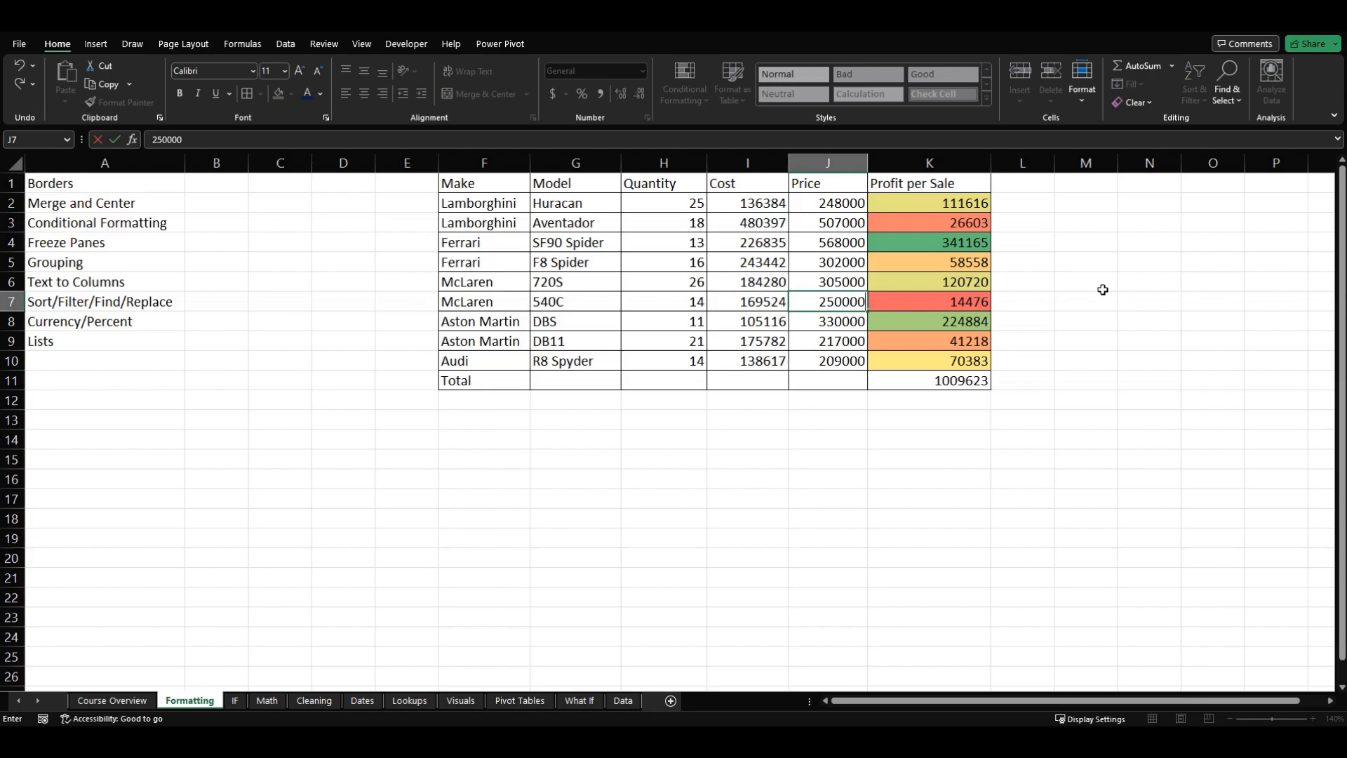
pyautogui.press('Return')
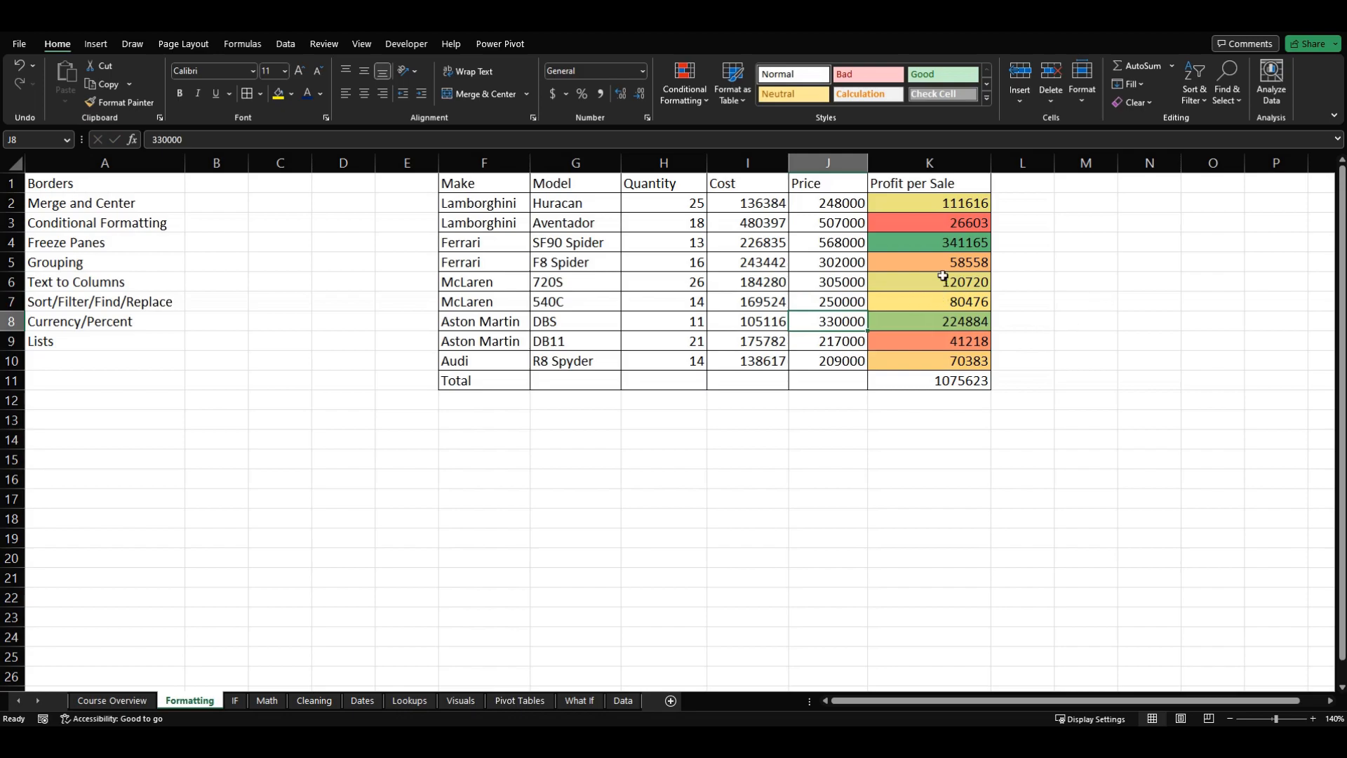
pyautogui.click(901, 304)
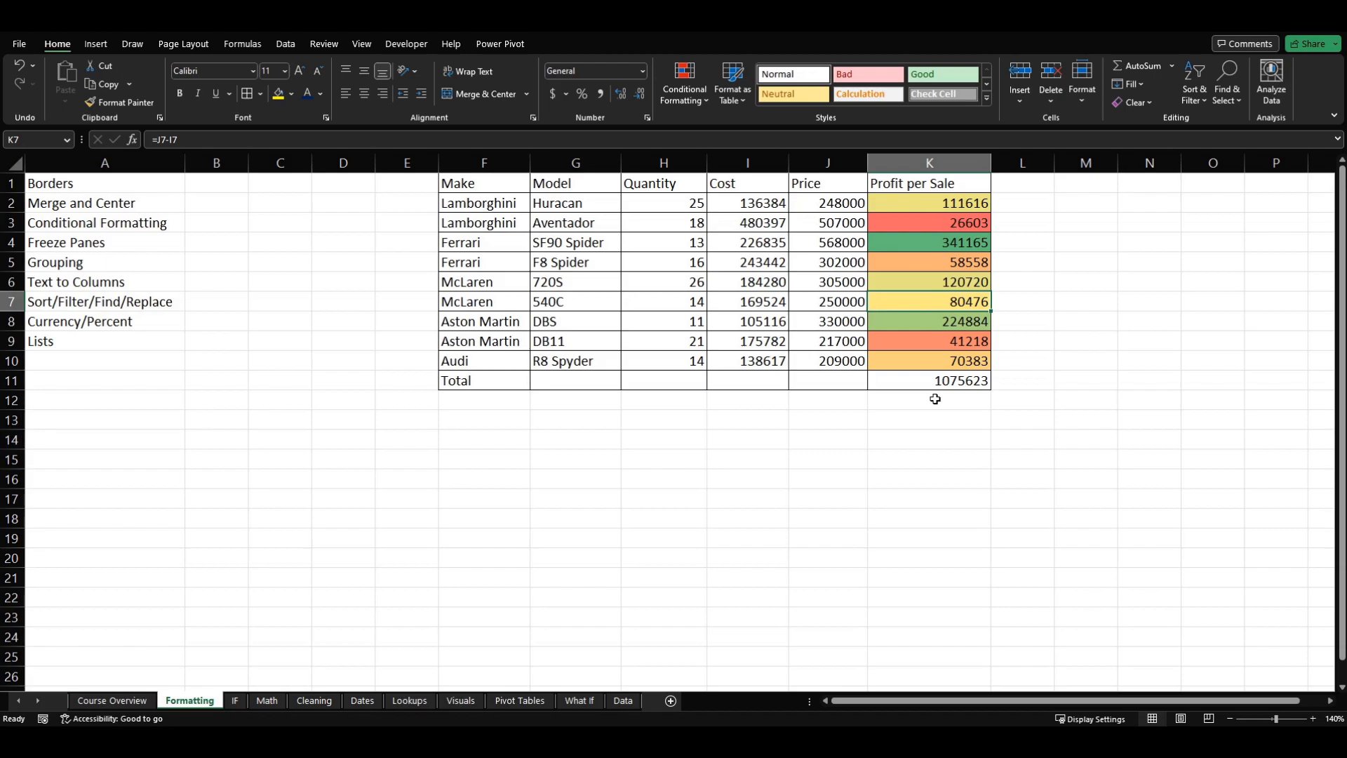
pyautogui.hotkey('ctrl', 'z')
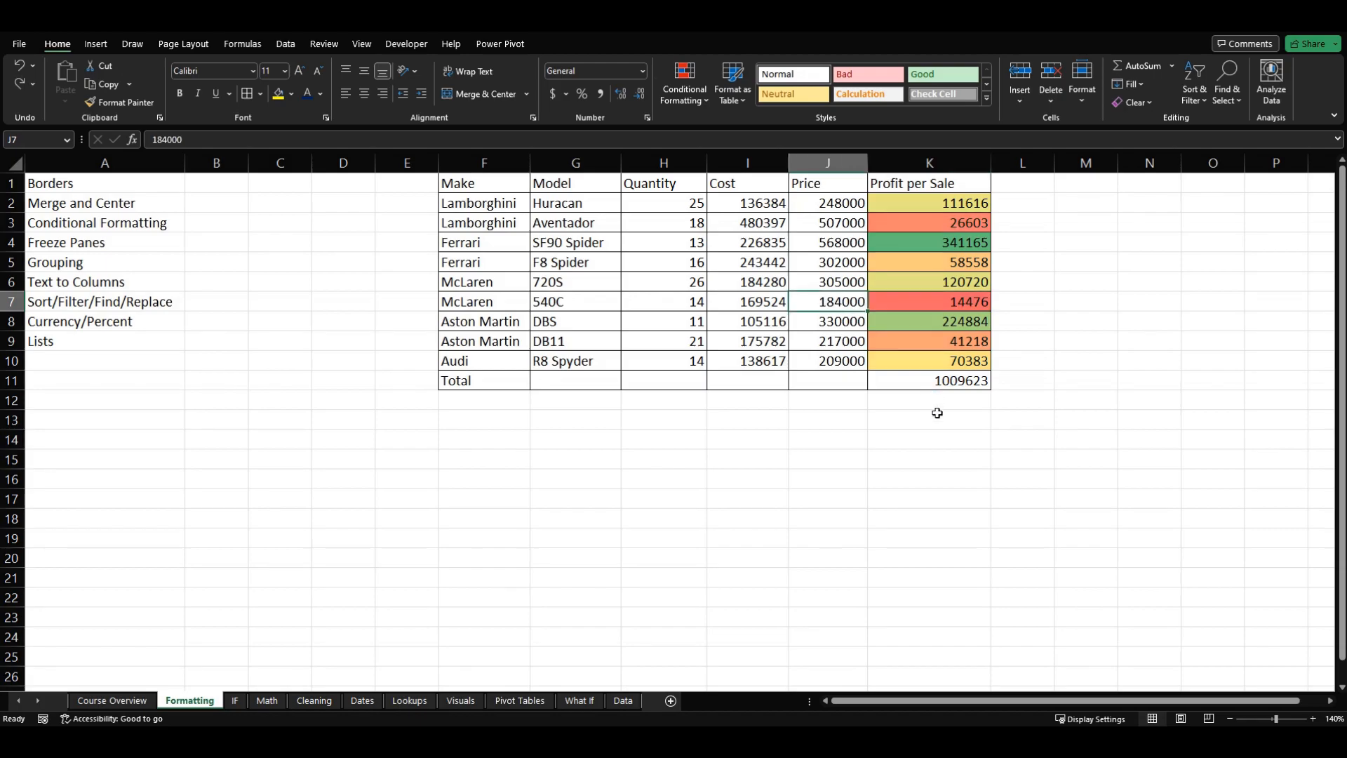
# Step: Add a Greater Than highlight rule to K2:K10 for values above 85000, using Green Fill with Dark Green Text
pyautogui.click(937, 412)
pyautogui.moveTo(901, 202); pyautogui.dragTo(902, 360)
pyautogui.click(698, 80)
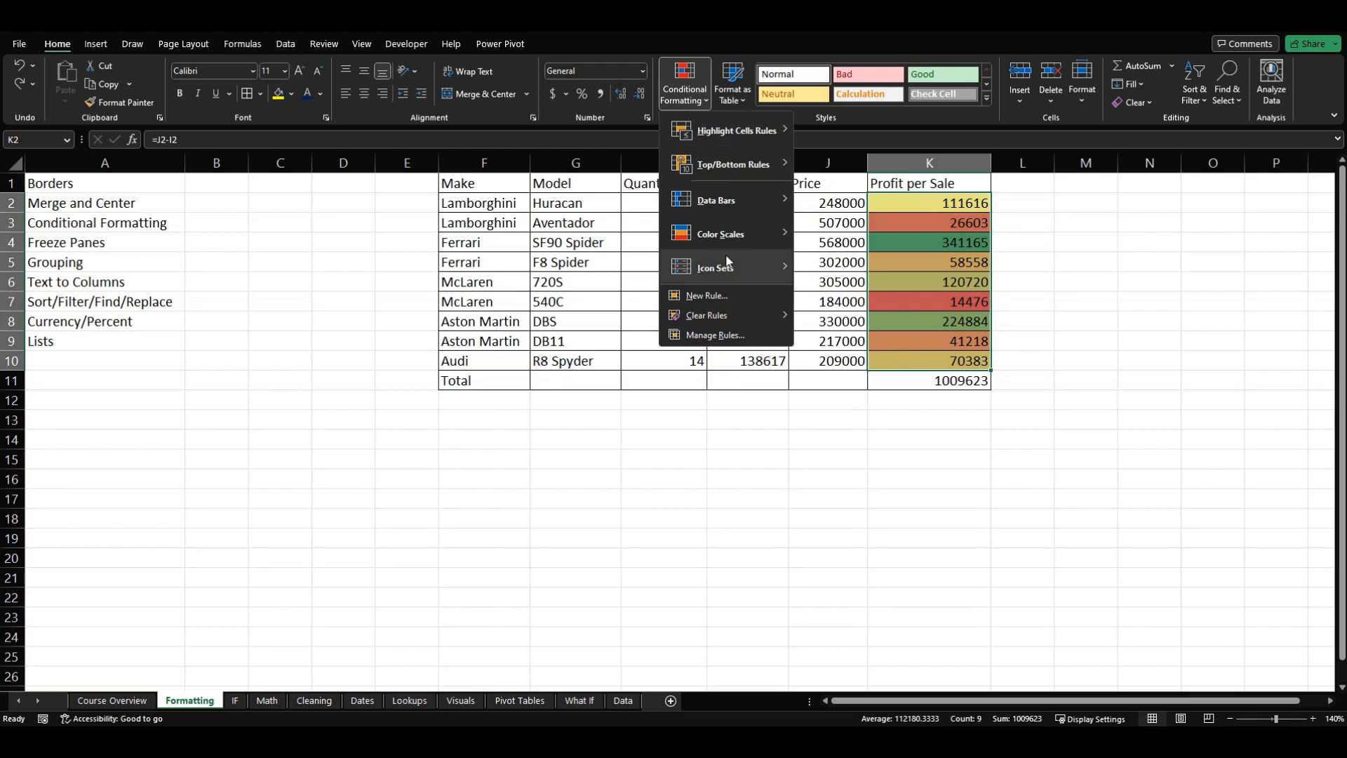
pyautogui.moveTo(729, 146)
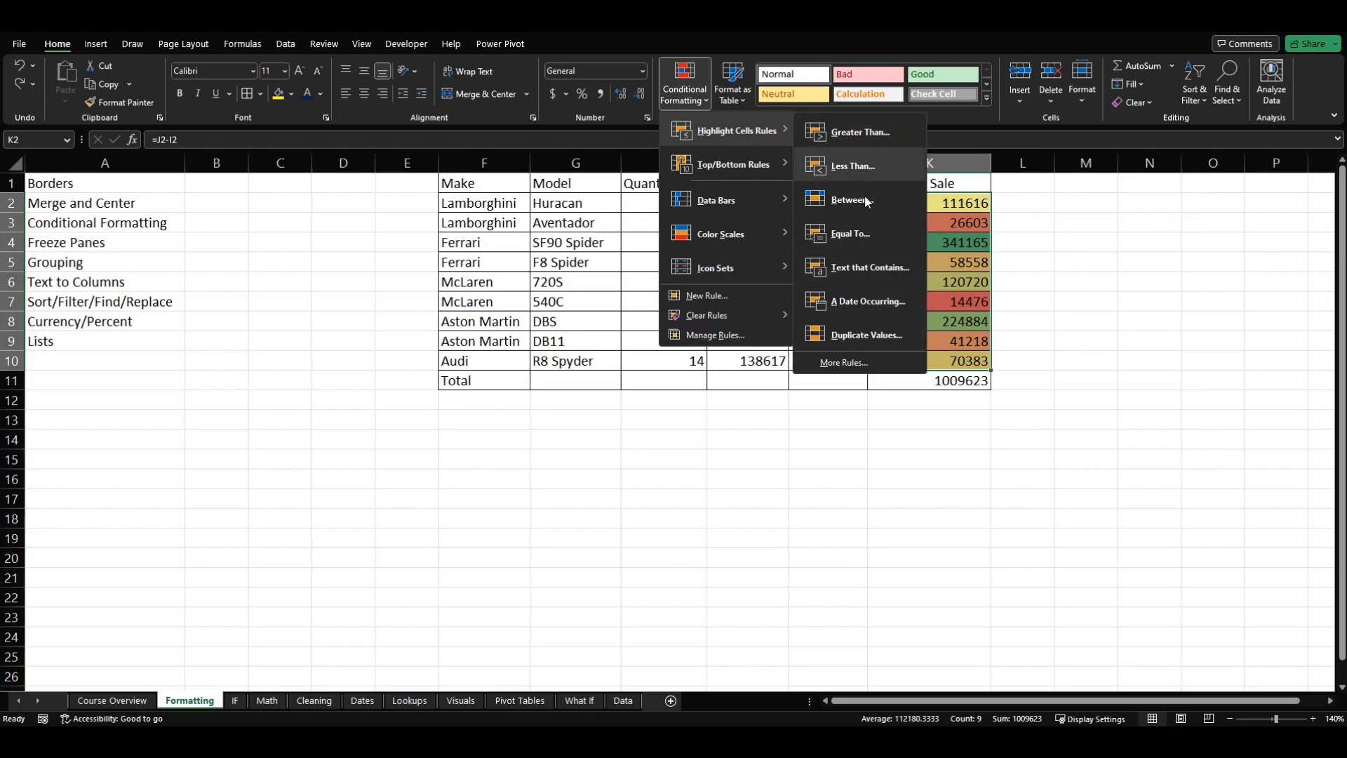
pyautogui.click(862, 132)
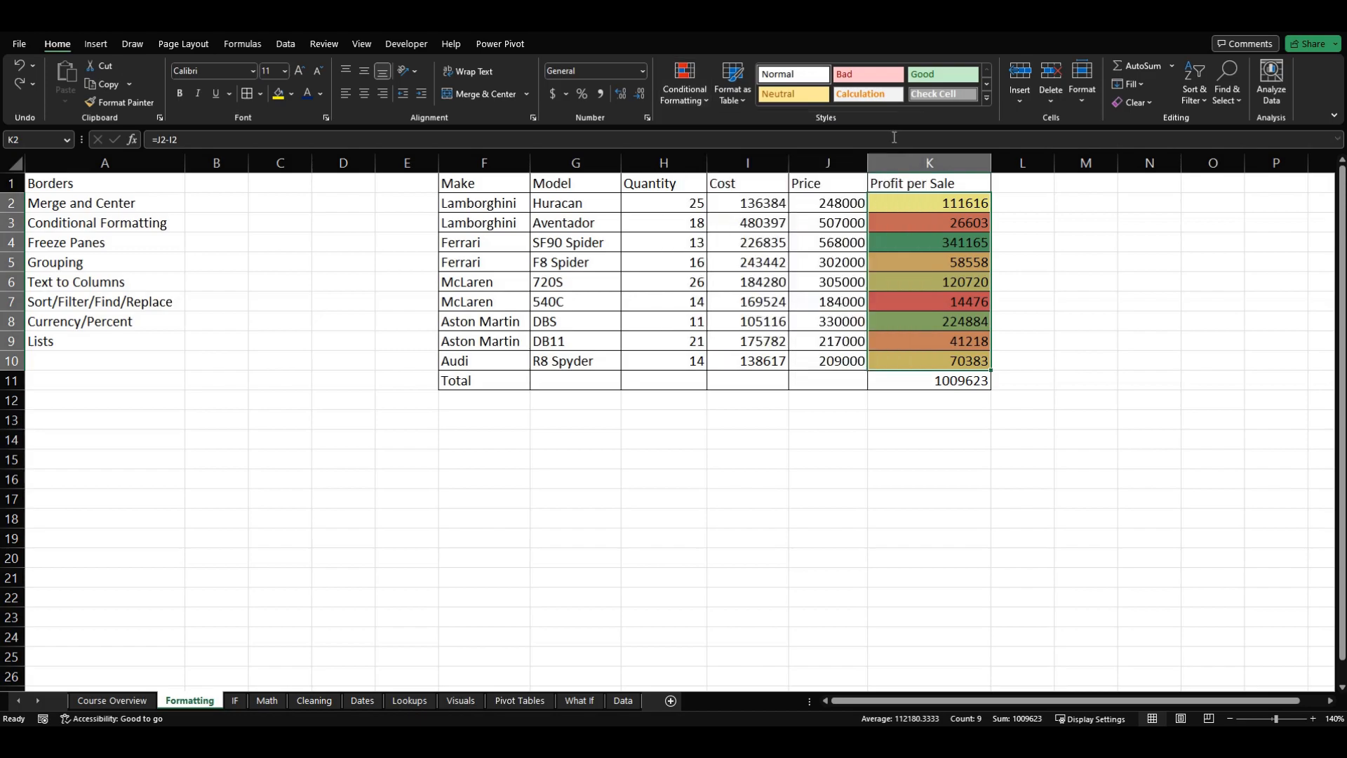
pyautogui.click(929, 482)
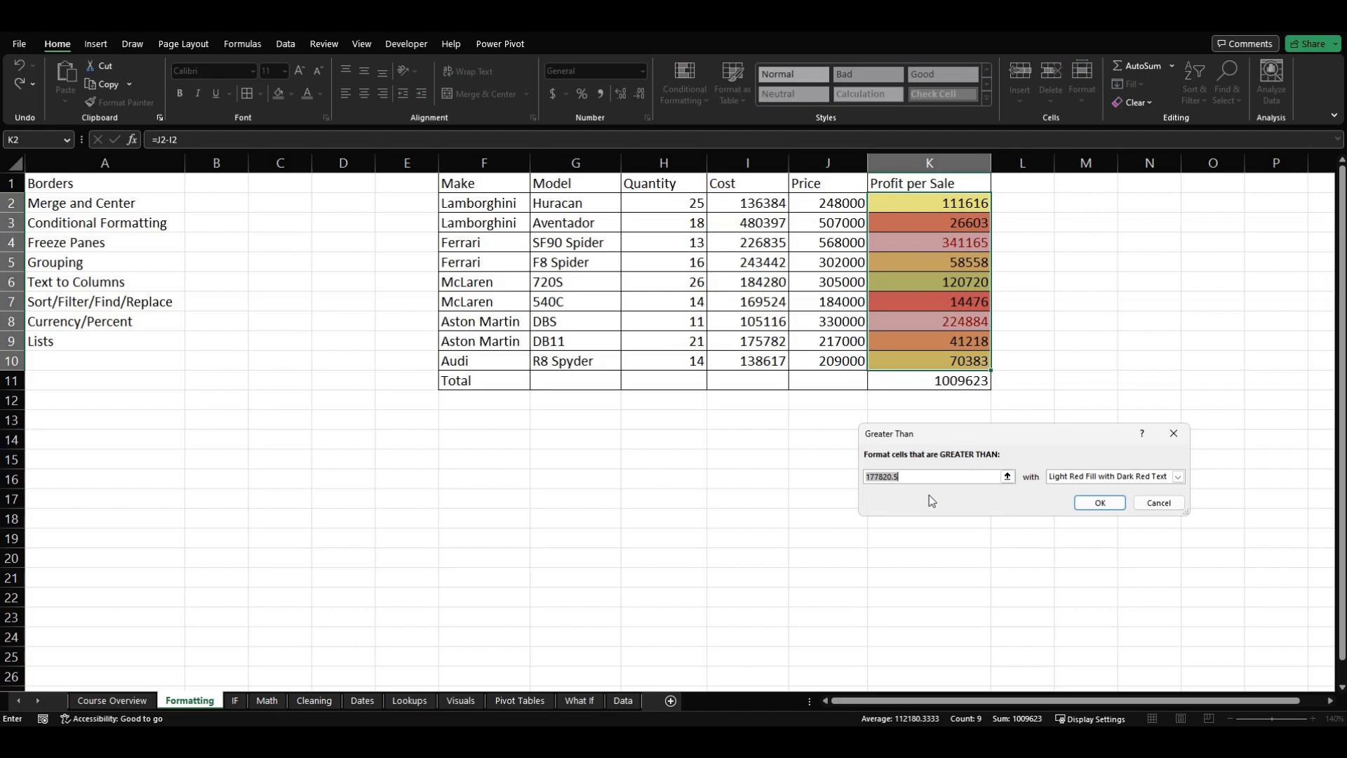
pyautogui.write('850000')
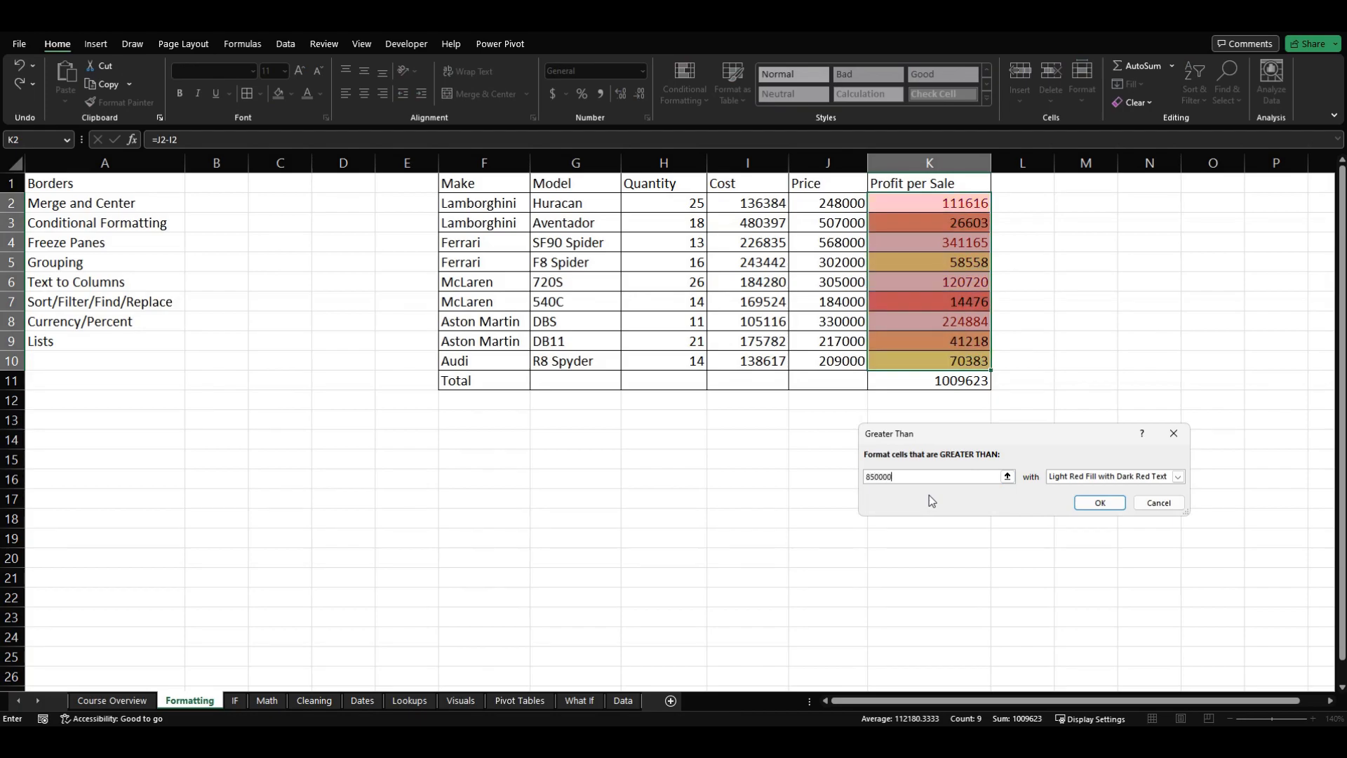
pyautogui.press('BackSpace')
pyautogui.click(1178, 477)
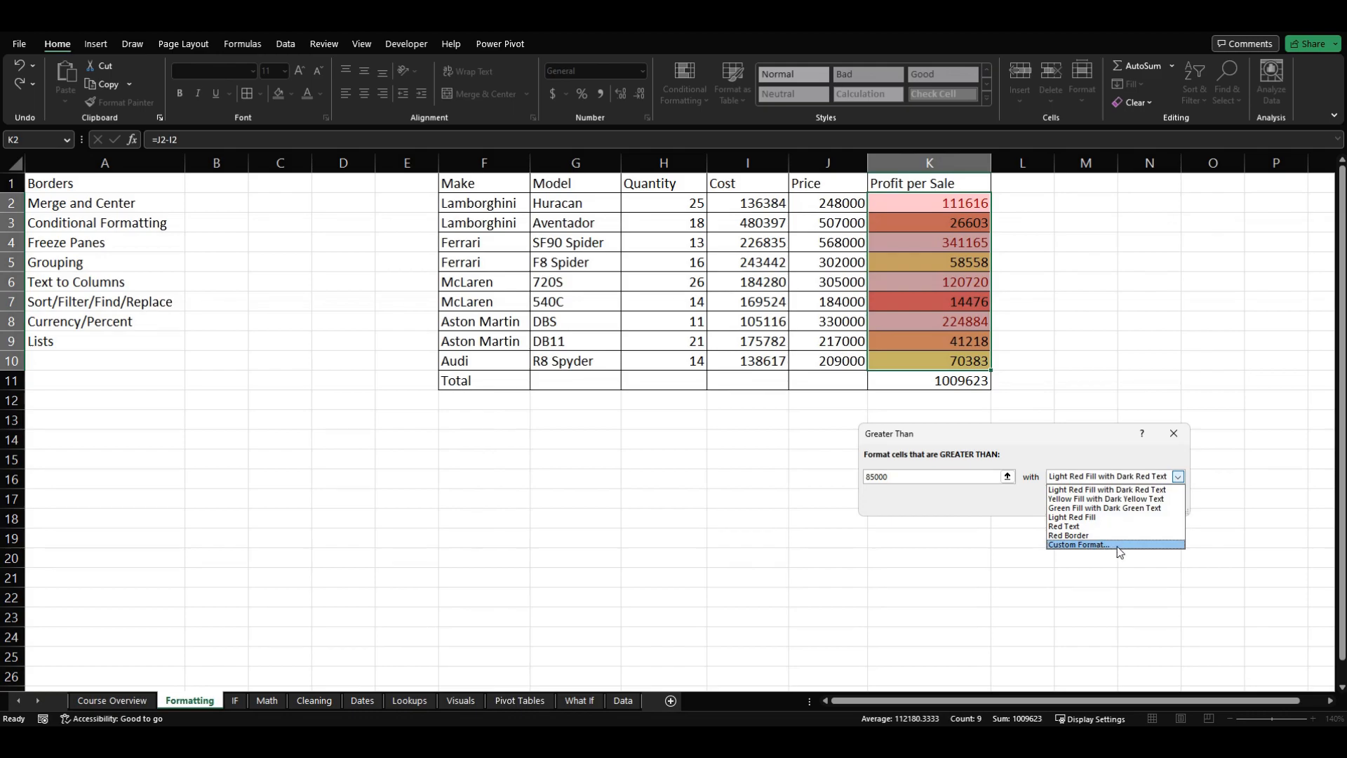
pyautogui.click(1091, 508)
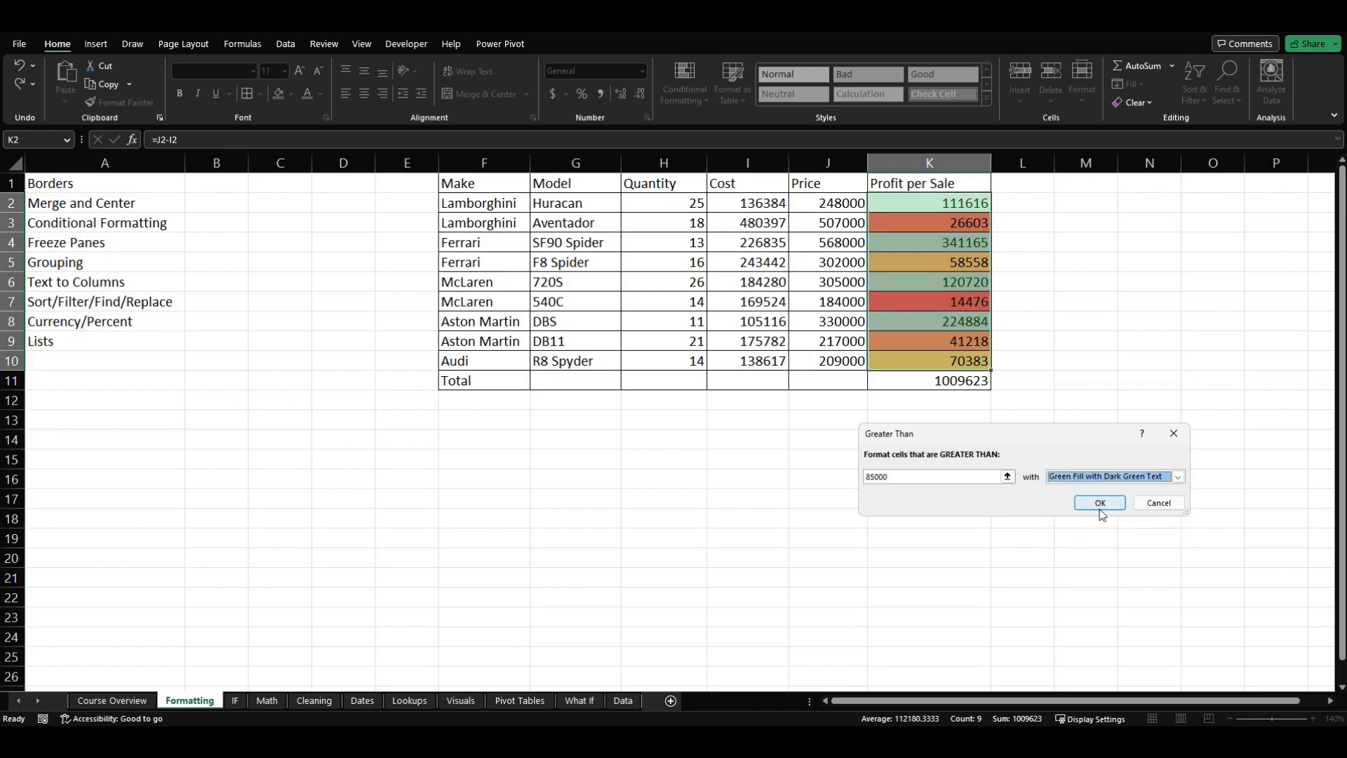
pyautogui.click(1107, 501)
# Step: Review which profit cells the Greater Than rule highlights and look over the data bar options for conditional formatting
pyautogui.click(960, 457)
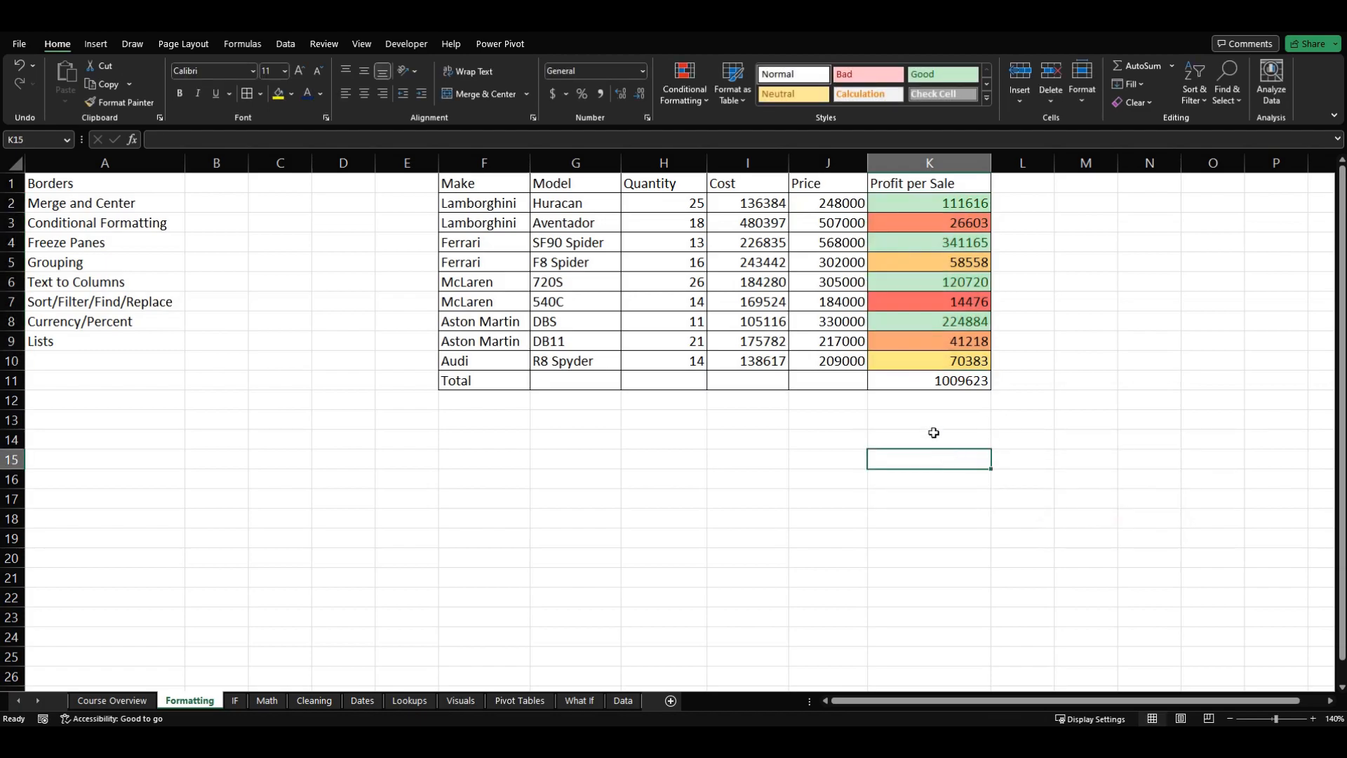
pyautogui.click(917, 320)
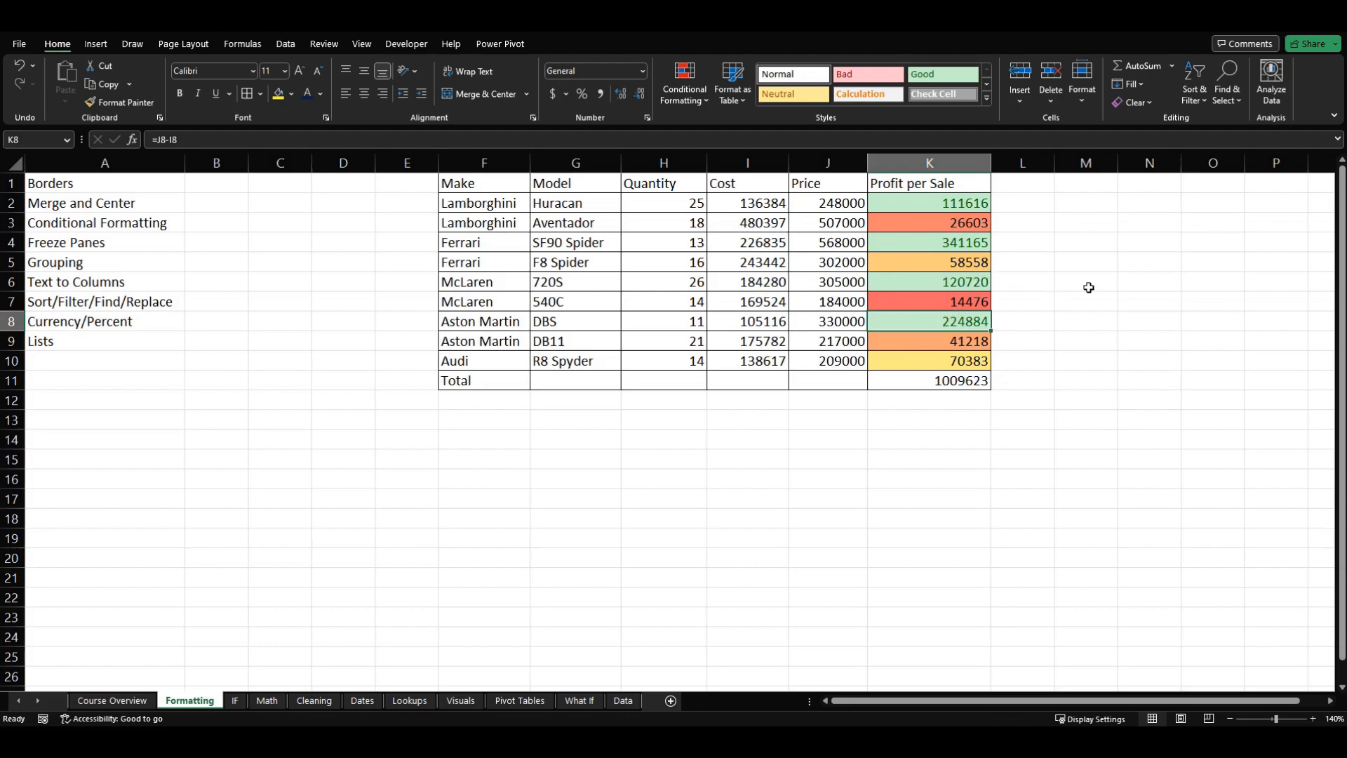
pyautogui.click(895, 282)
pyautogui.click(917, 236)
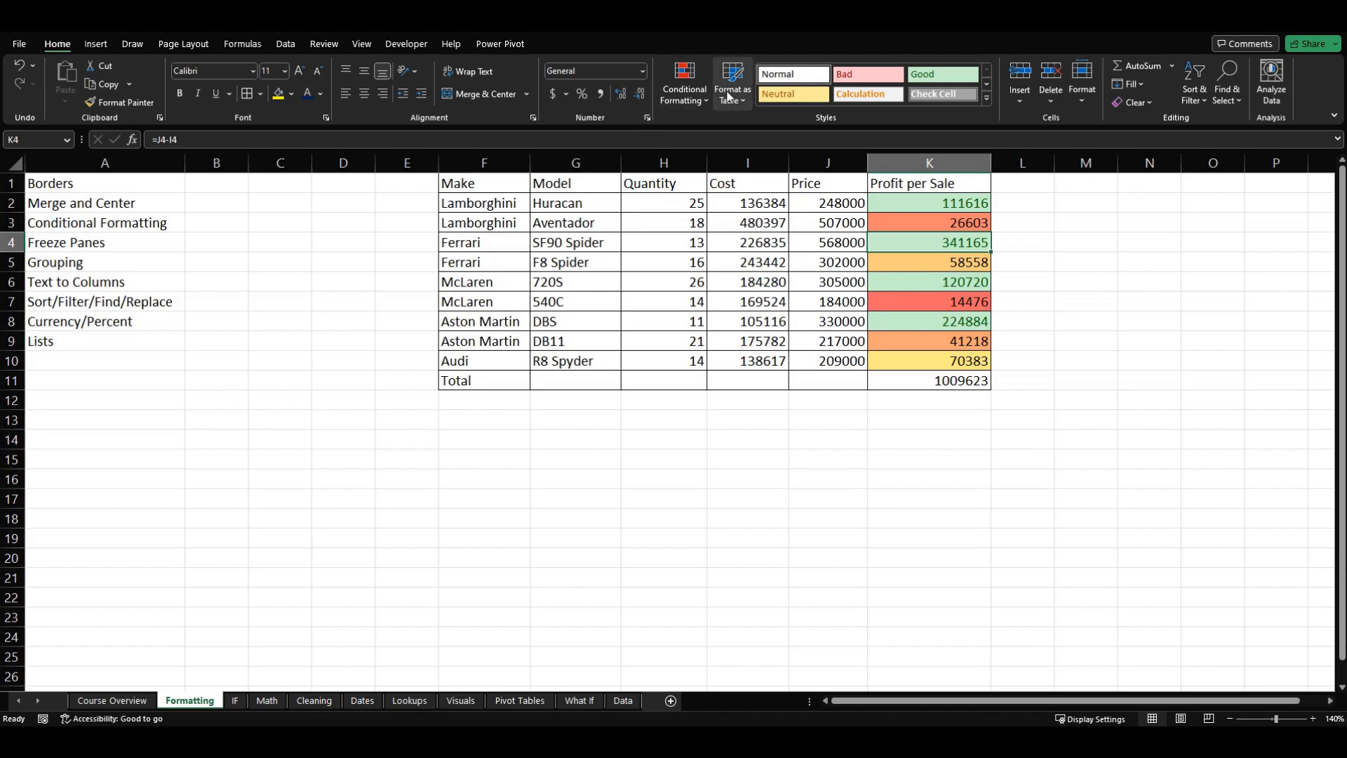
pyautogui.click(684, 88)
pyautogui.moveTo(739, 203)
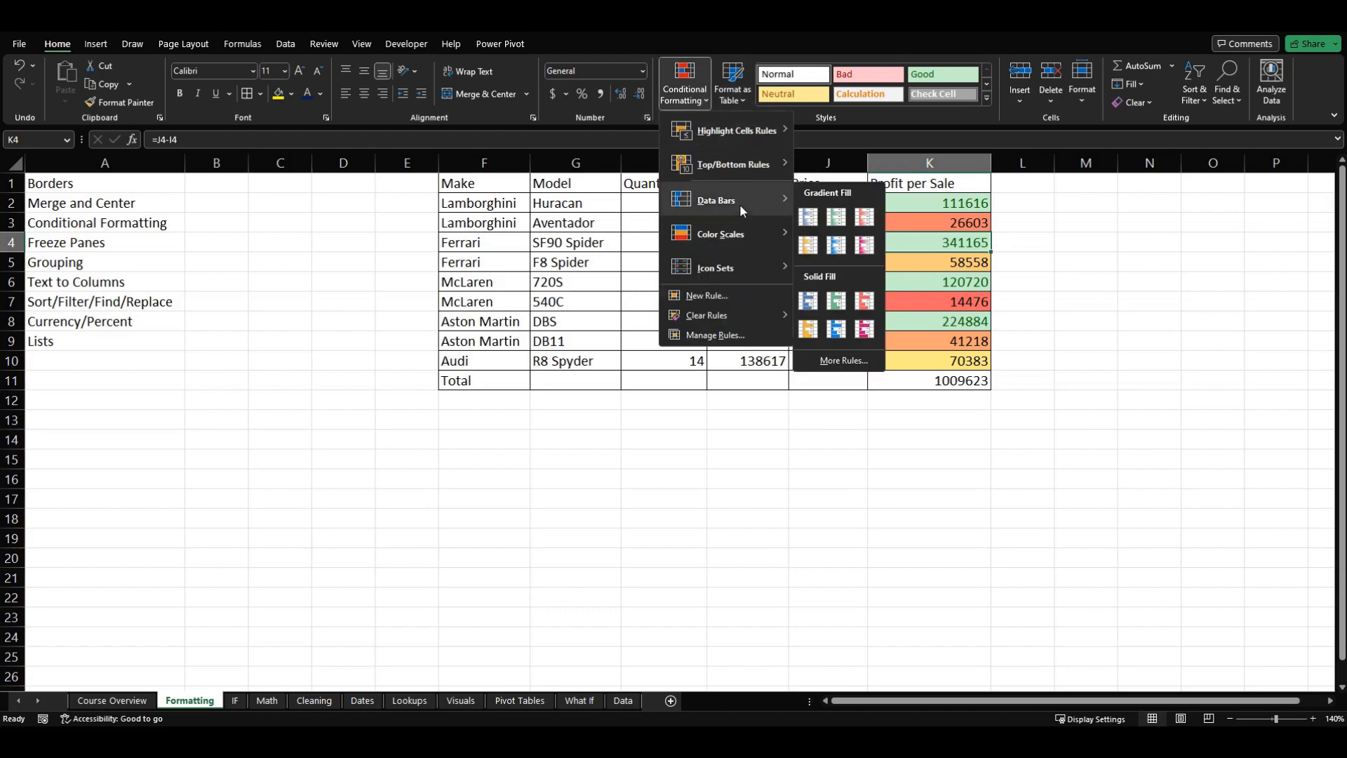
pyautogui.click(736, 496)
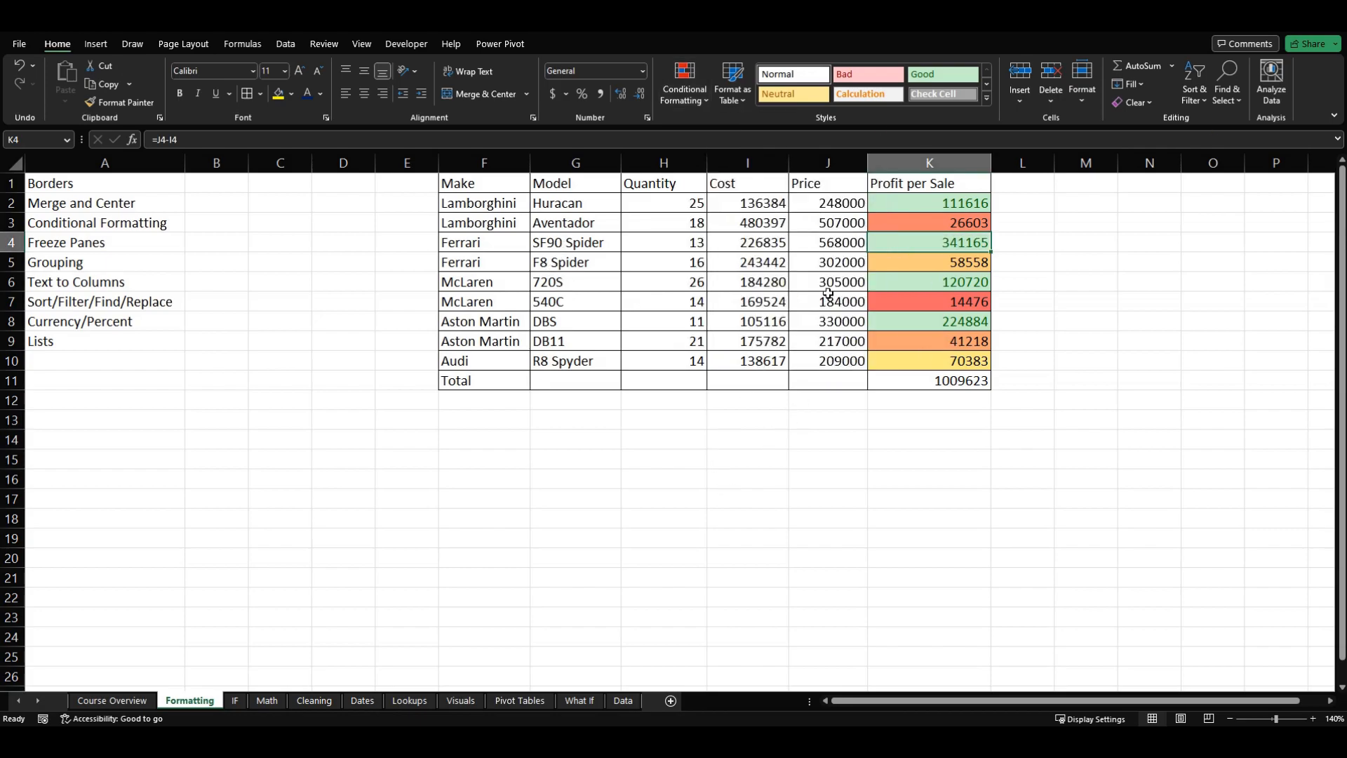
pyautogui.click(617, 495)
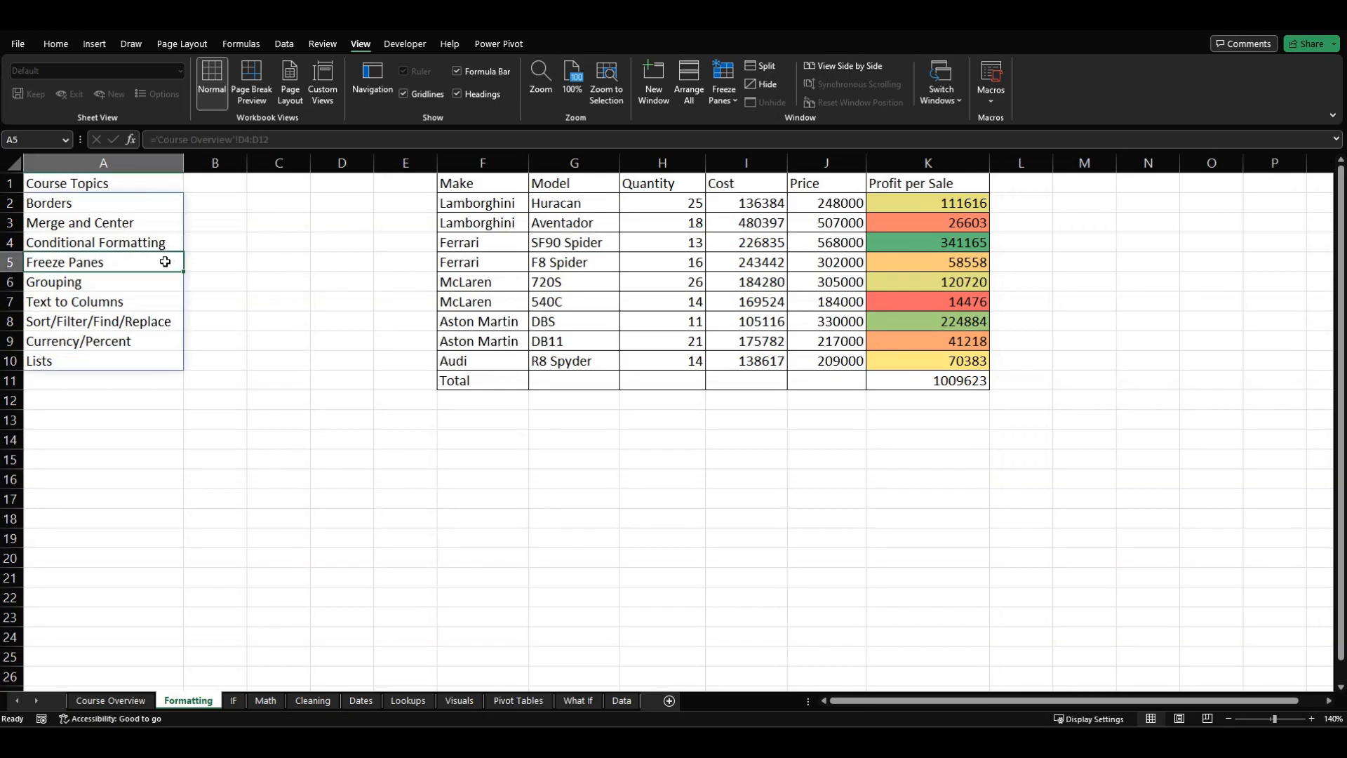
pyautogui.click(348, 381)
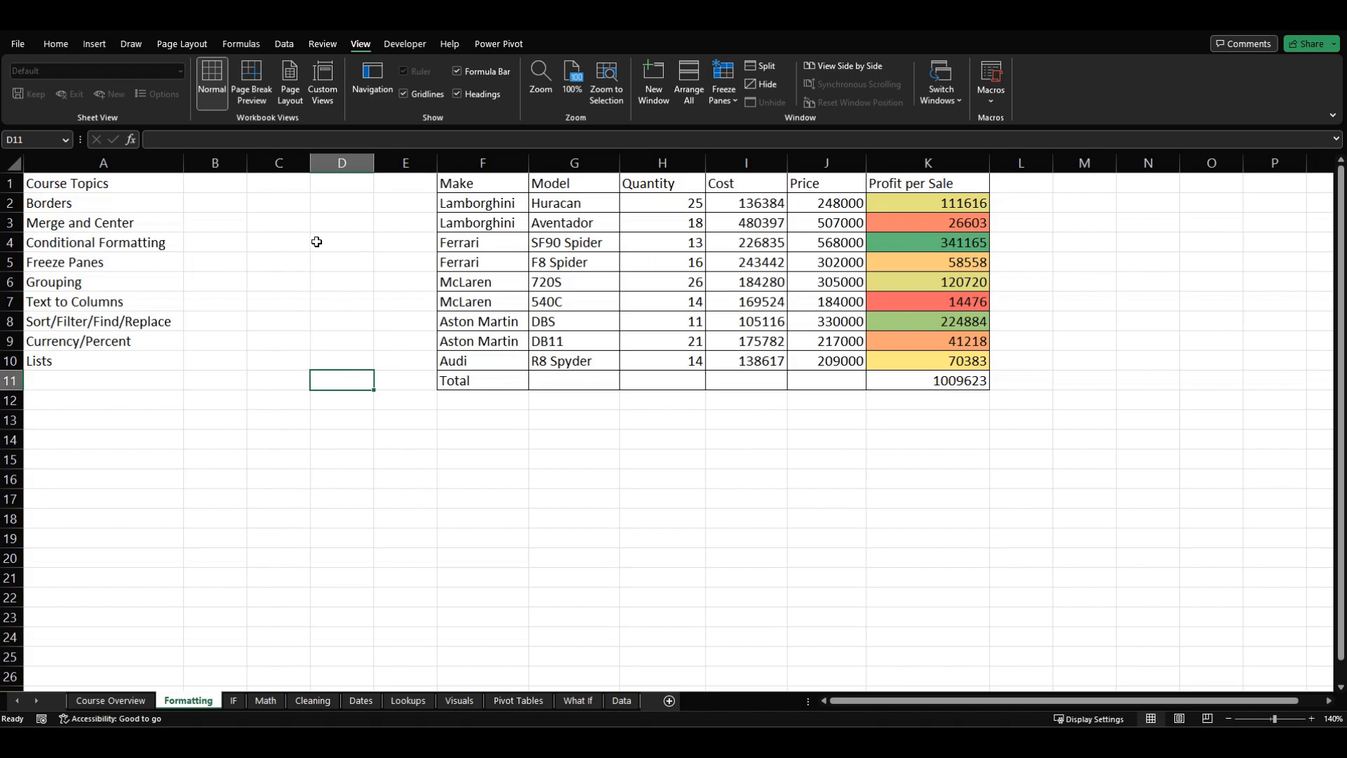
pyautogui.scroll(-4, 317, 264)
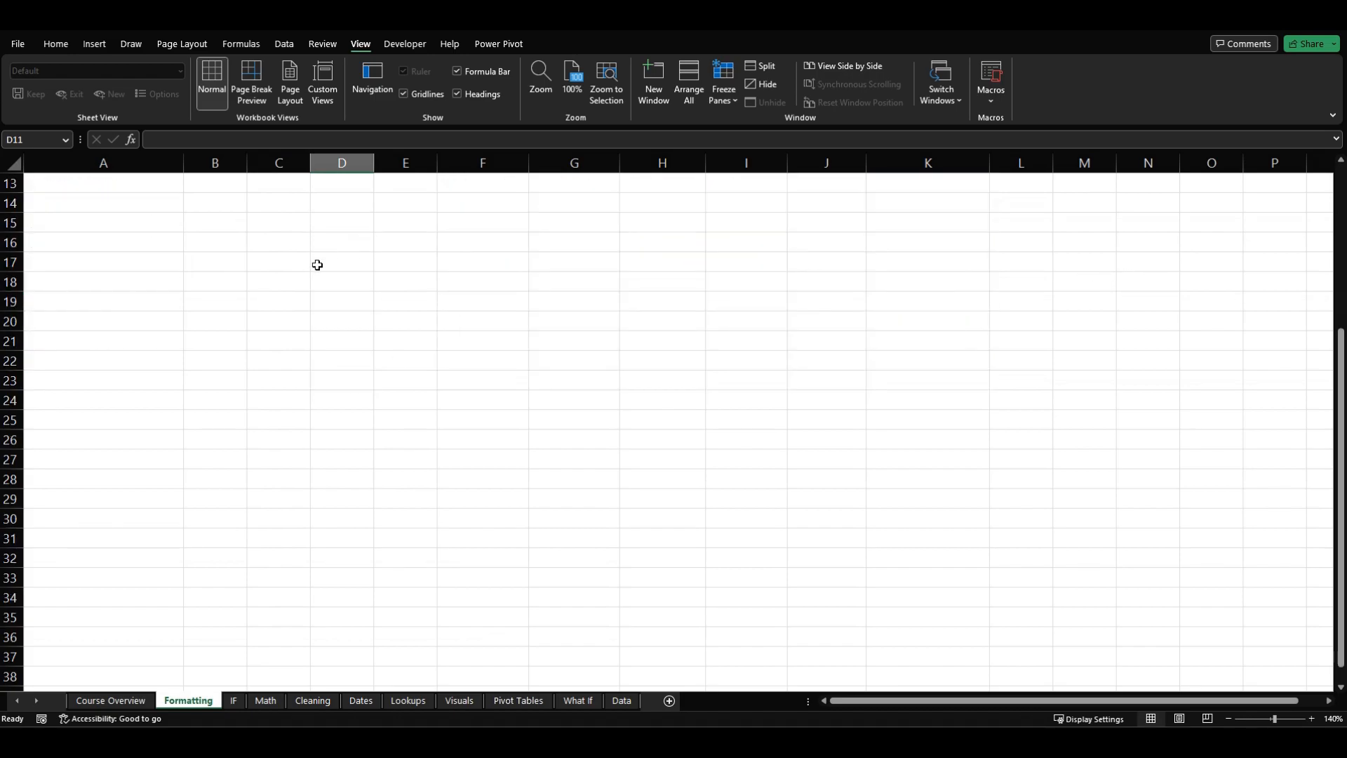
pyautogui.scroll(4, 319, 269)
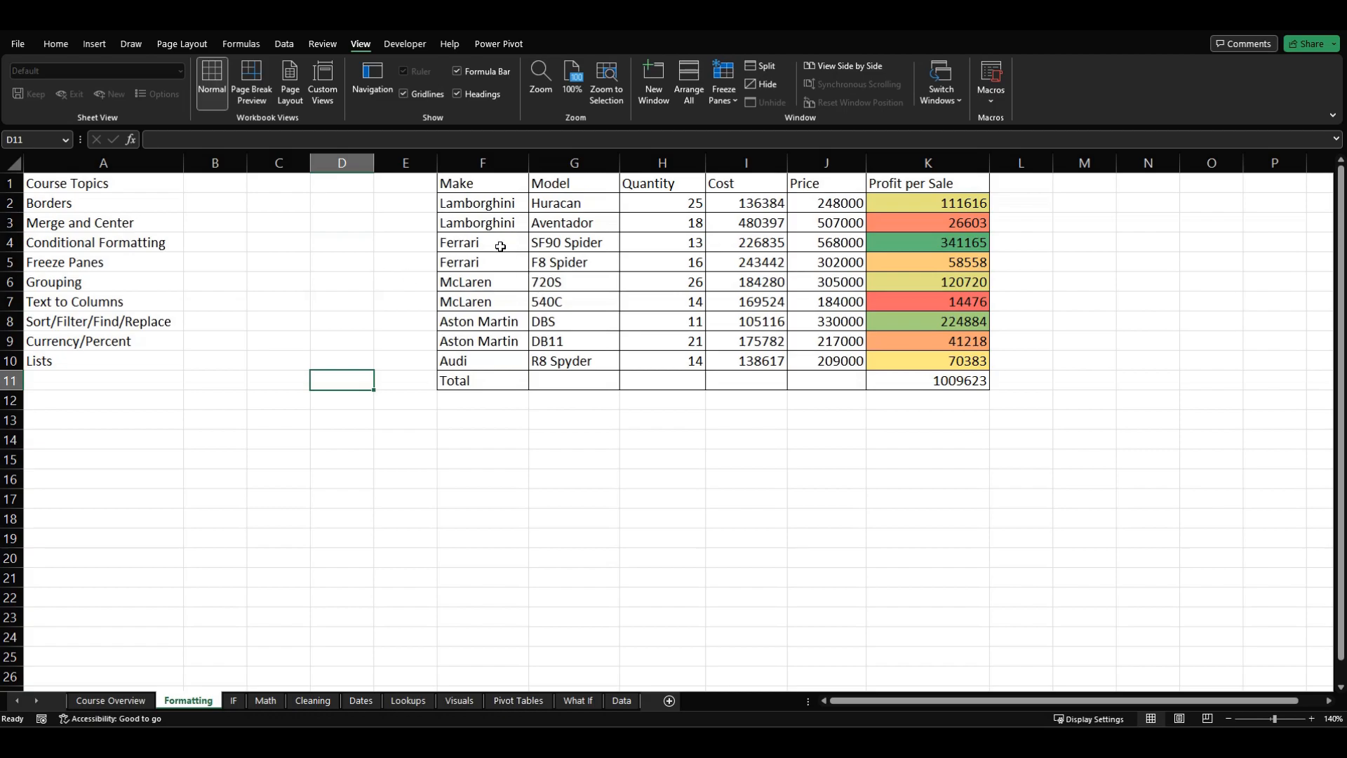
# Step: Examine how the header row and the Course Topics column move out of view when navigating the sheet without frozen panes
pyautogui.scroll(-2, 493, 231)
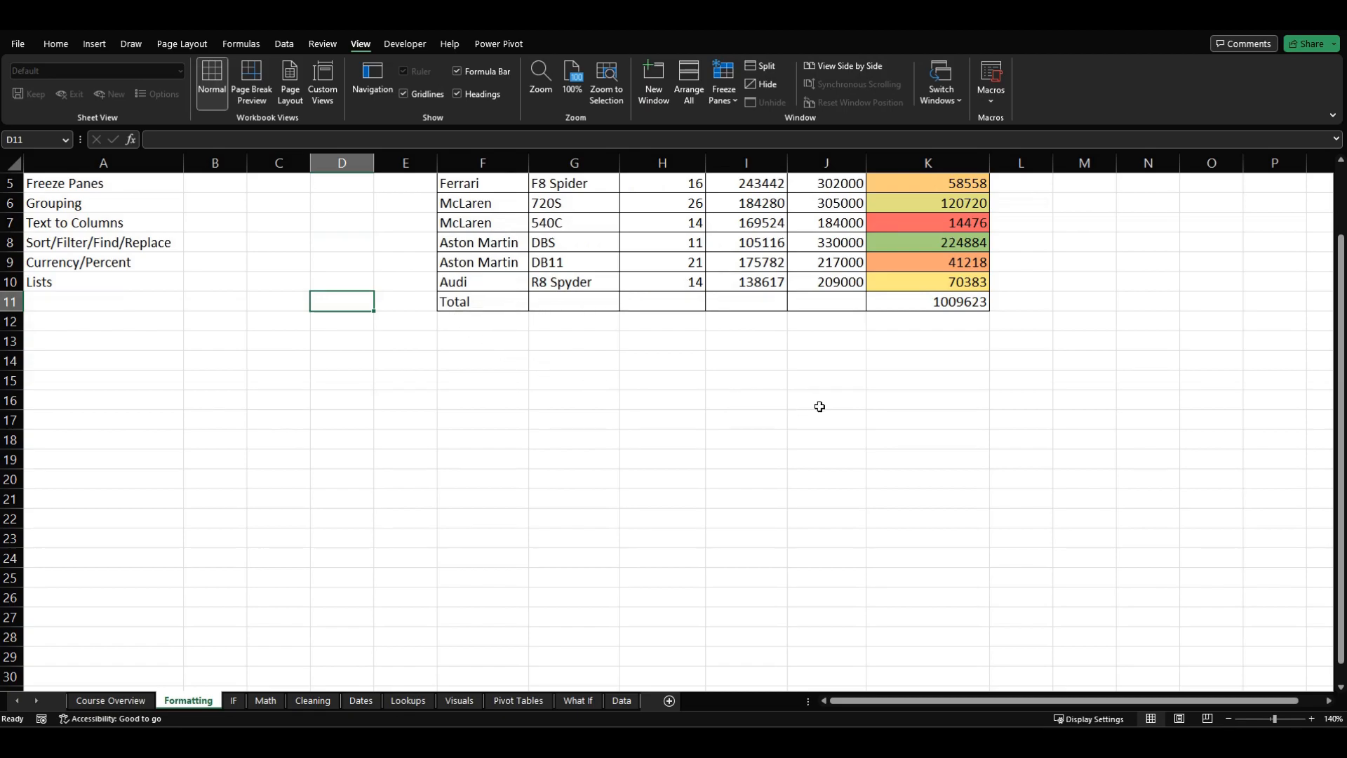
pyautogui.click(825, 263)
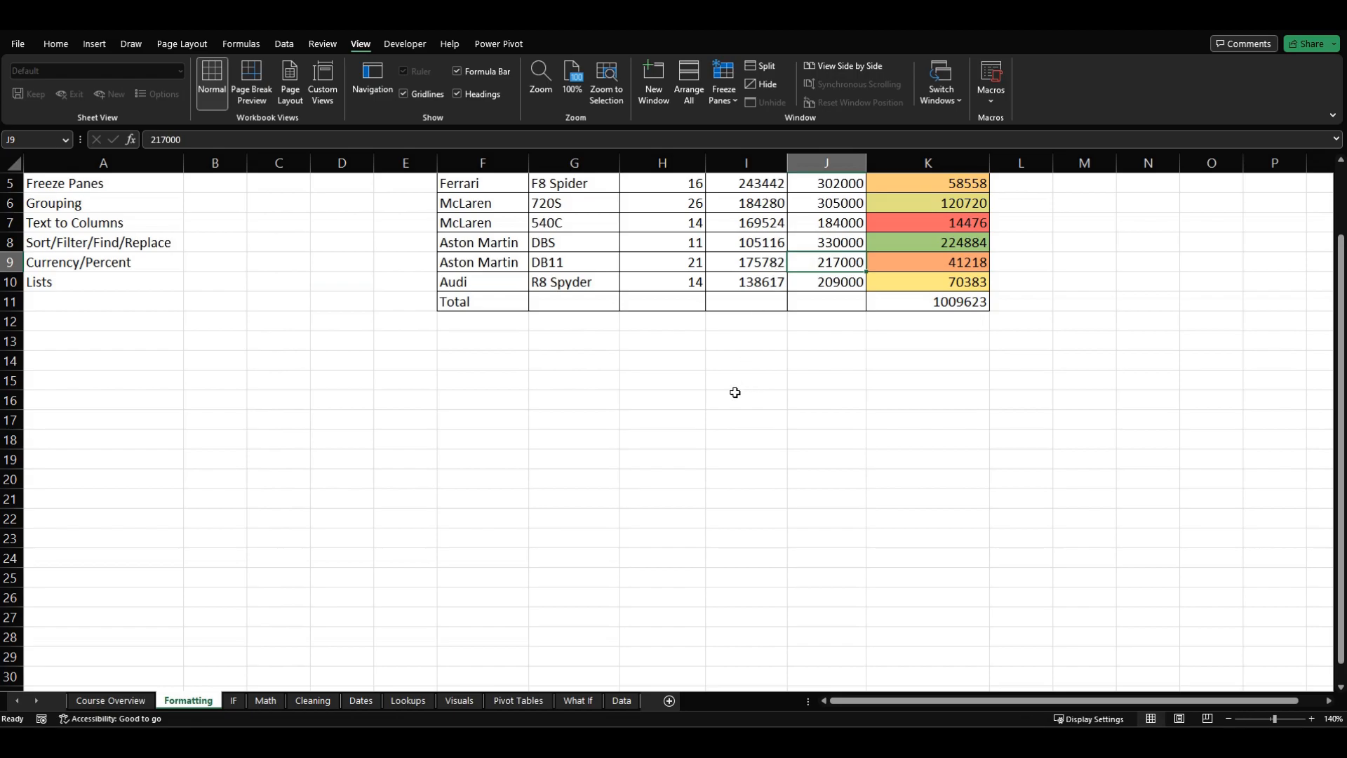
pyautogui.scroll(2, 734, 392)
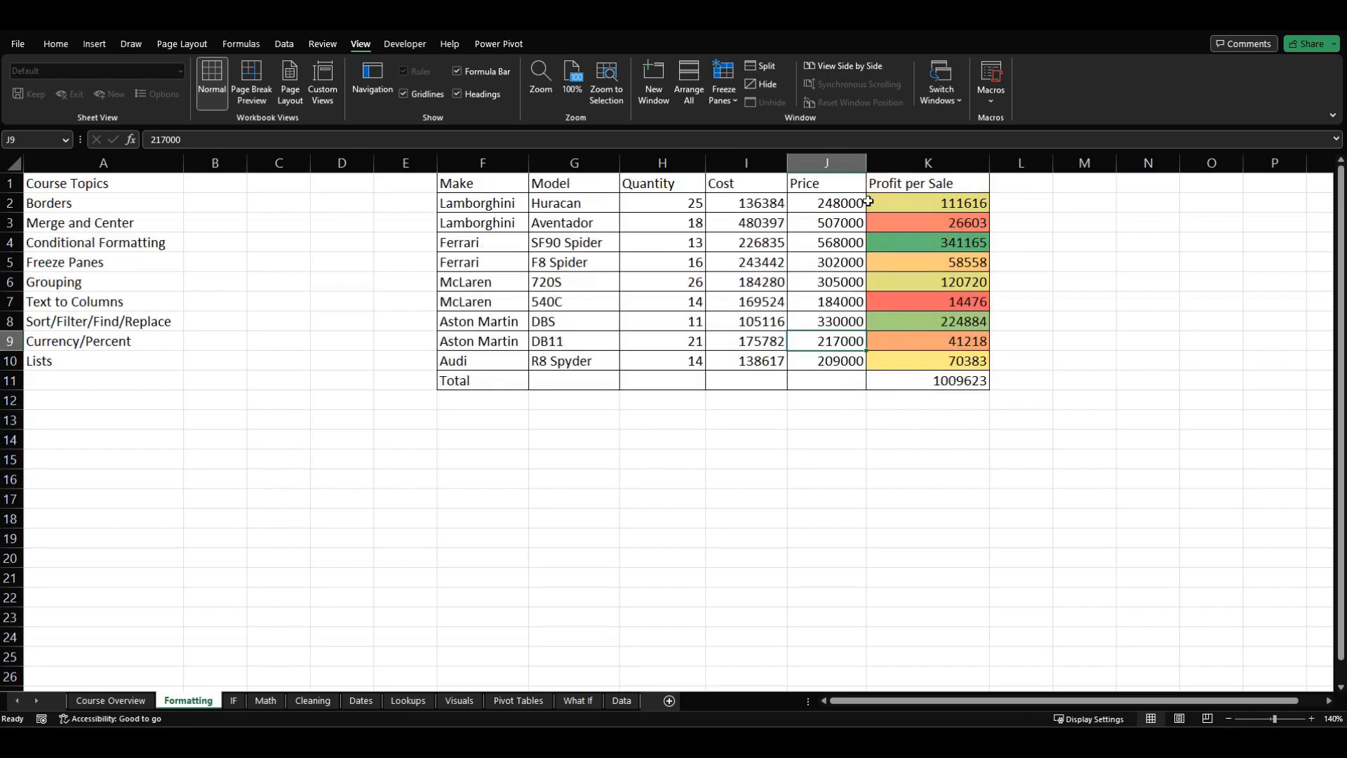
pyautogui.scroll(-3, 828, 224)
pyautogui.scroll(3, 783, 235)
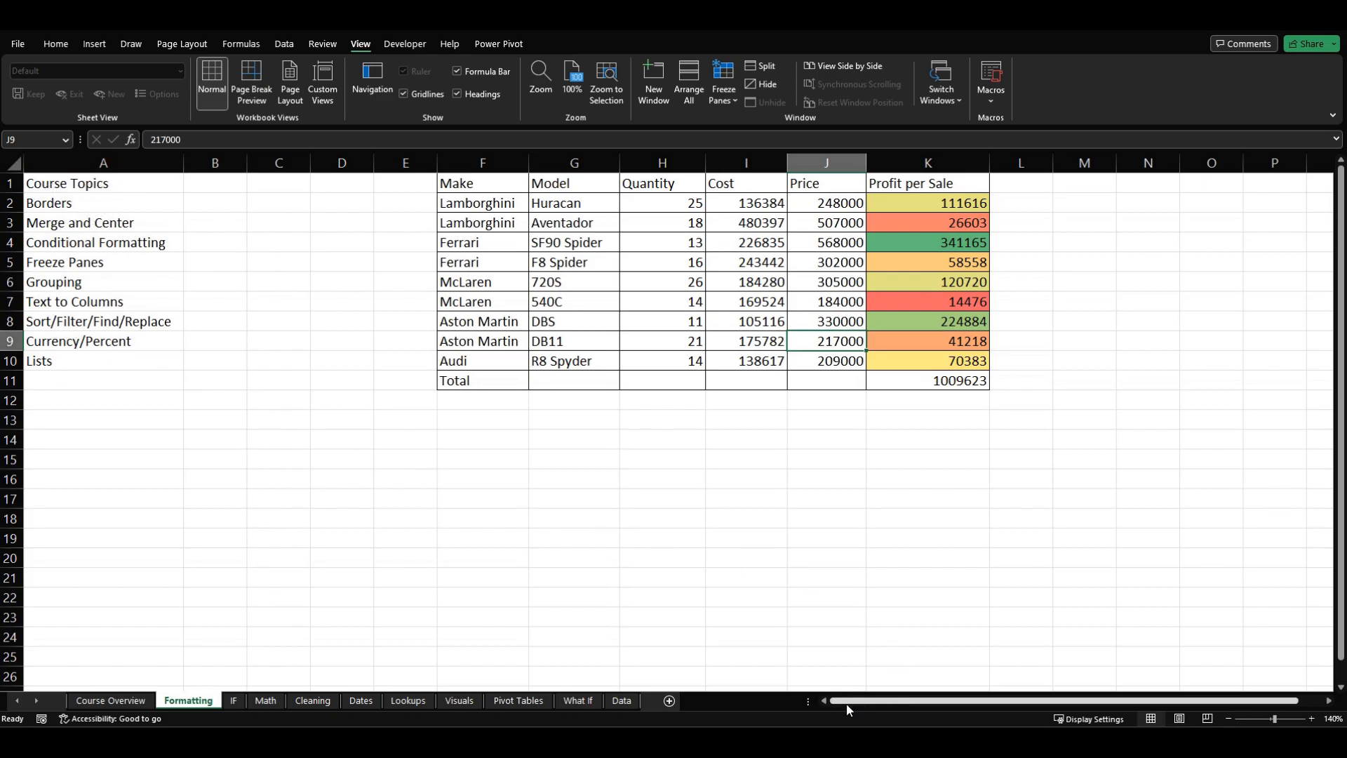
pyautogui.moveTo(849, 705); pyautogui.dragTo(920, 703)
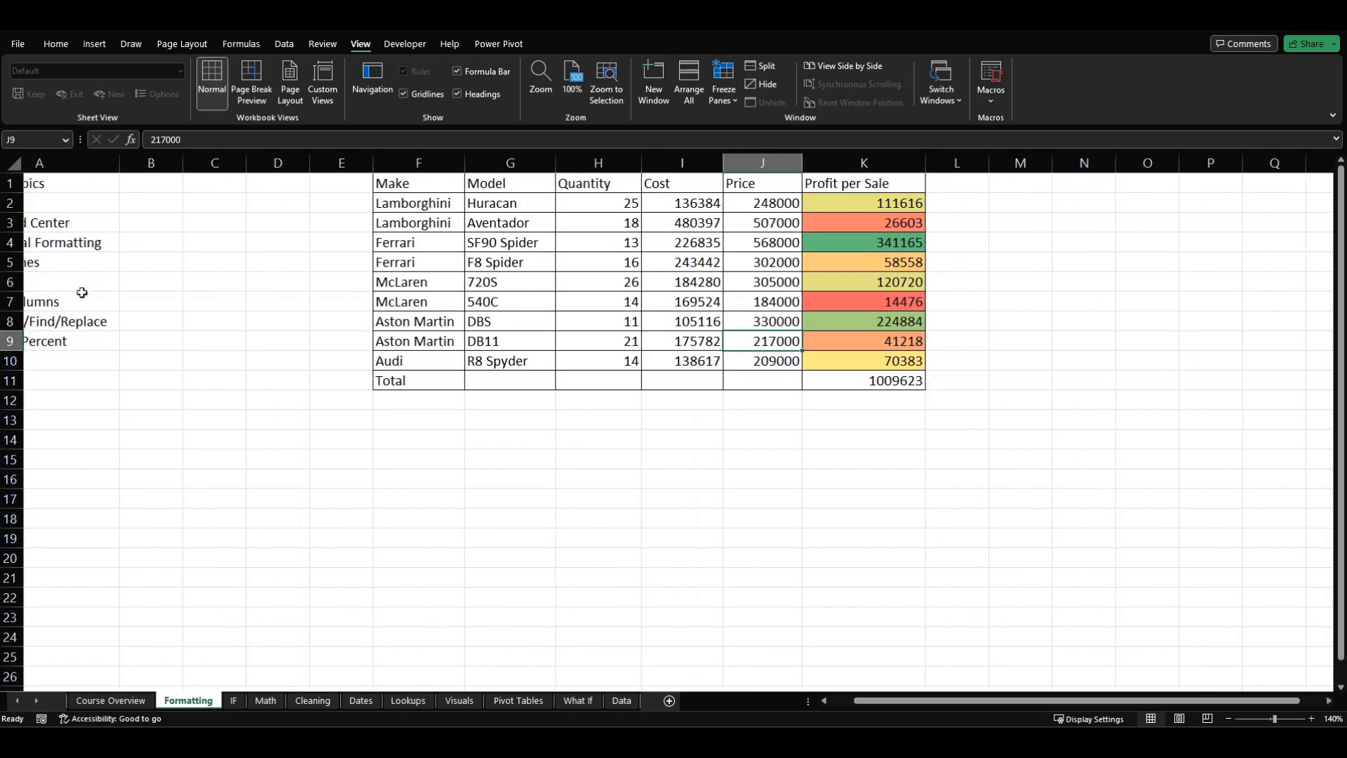
pyautogui.moveTo(980, 700); pyautogui.dragTo(956, 701)
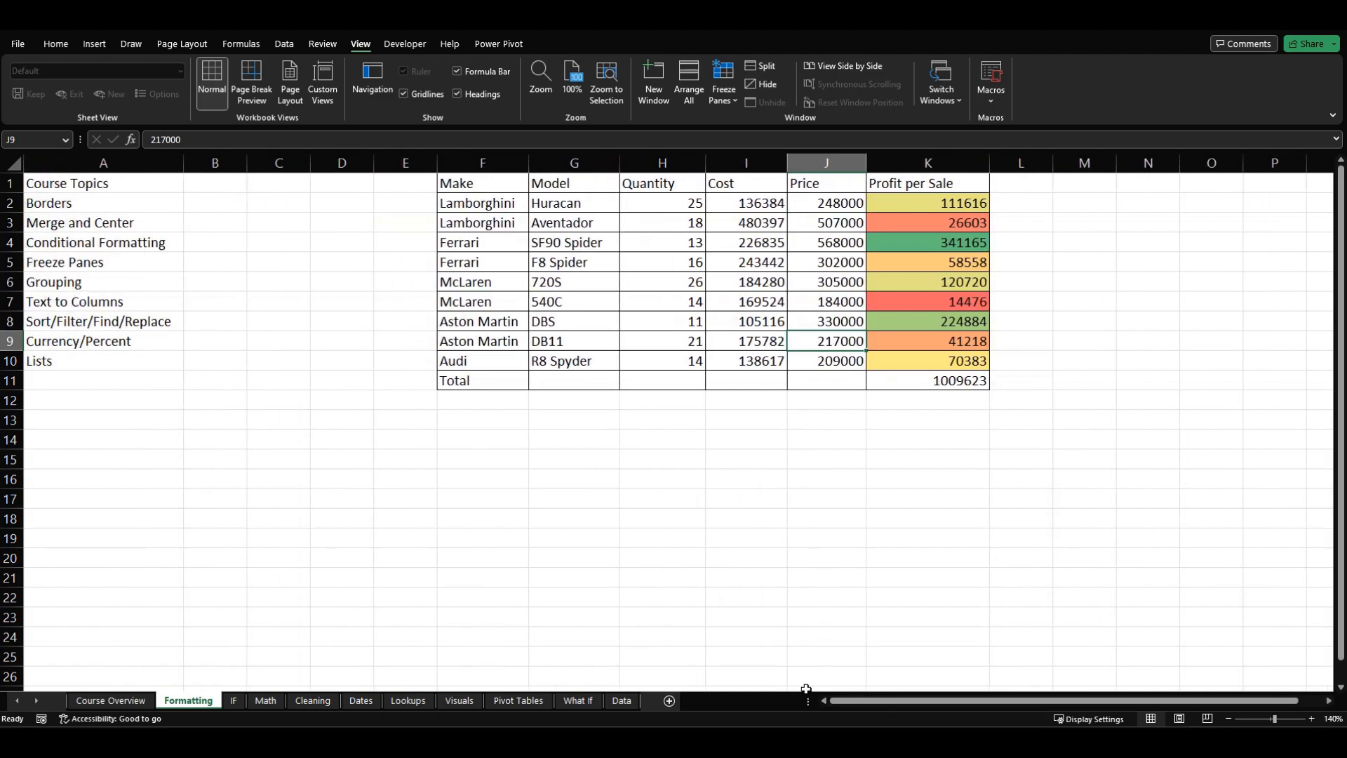
pyautogui.click(737, 498)
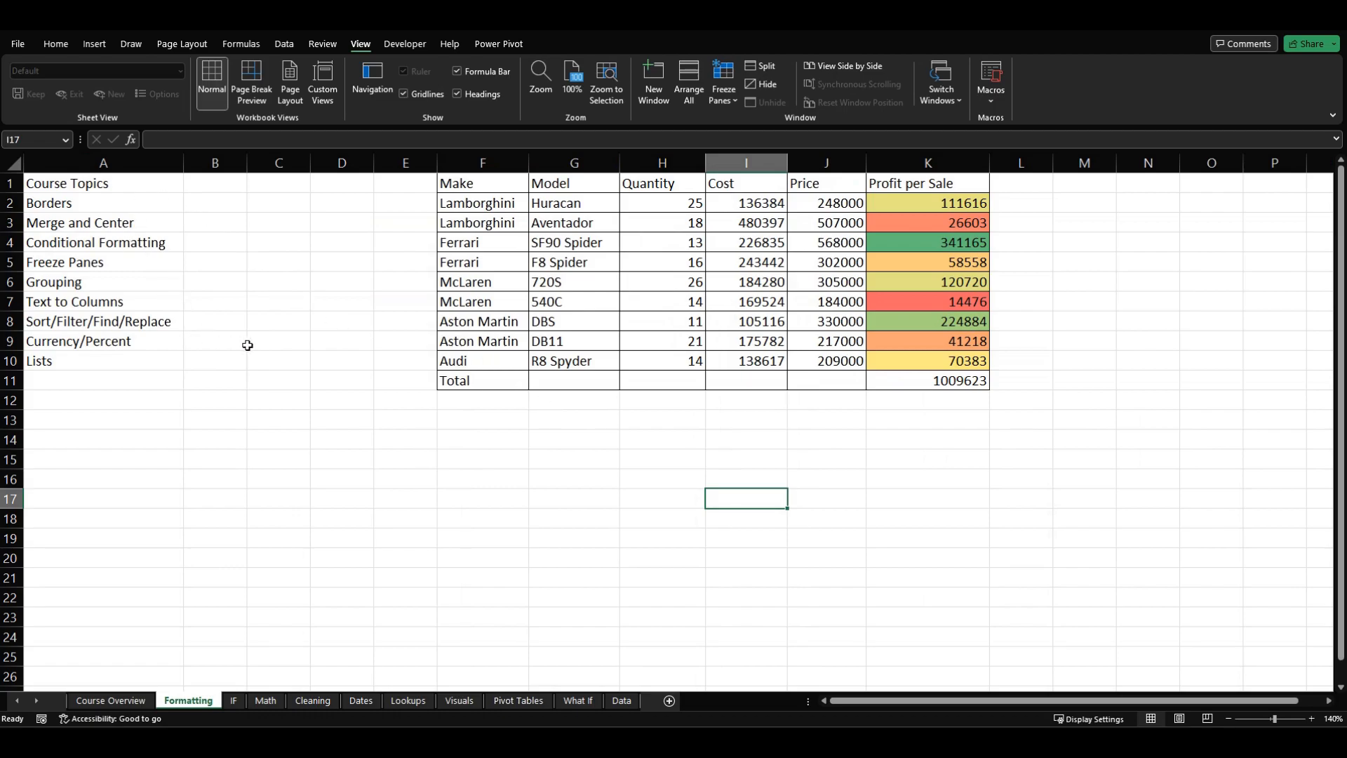
pyautogui.click(328, 309)
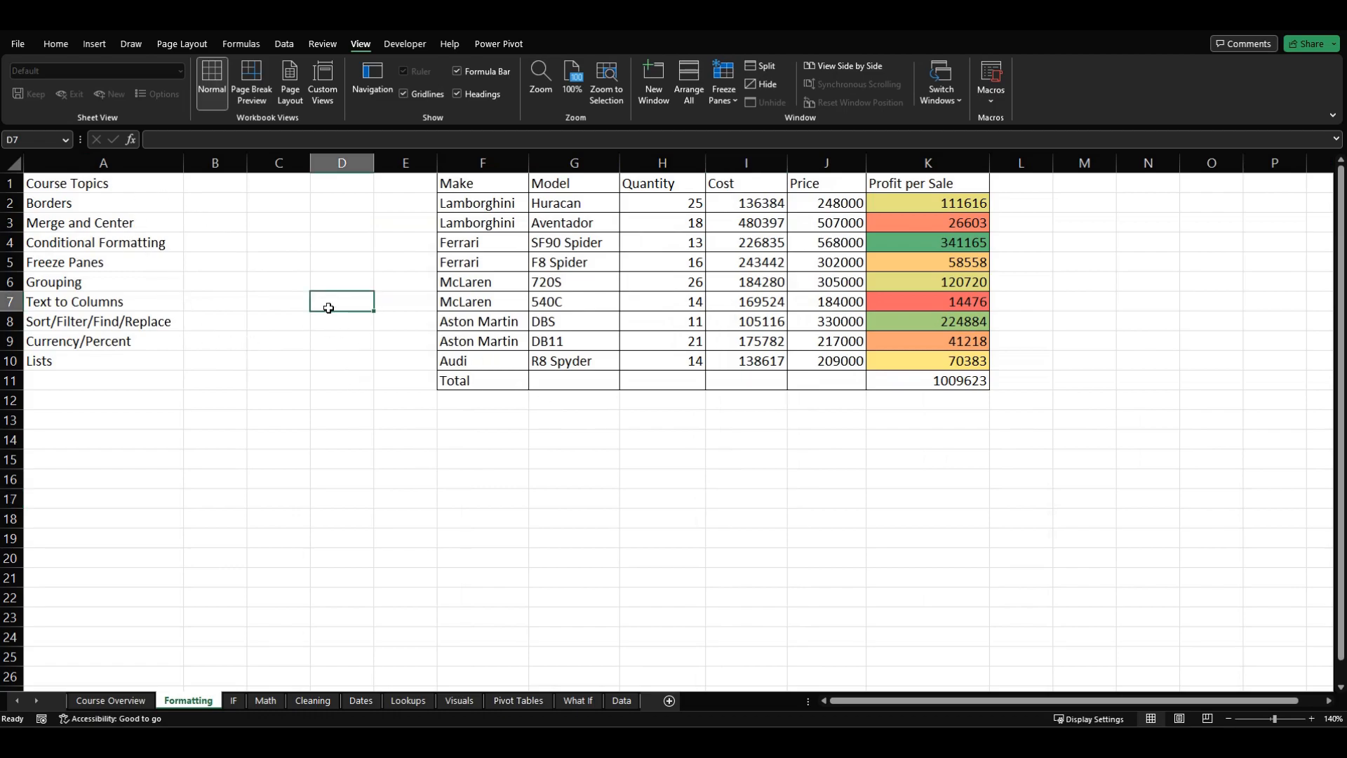
# Step: Freeze the panes at cell B2 to lock row 1 and column A in place
pyautogui.click(211, 209)
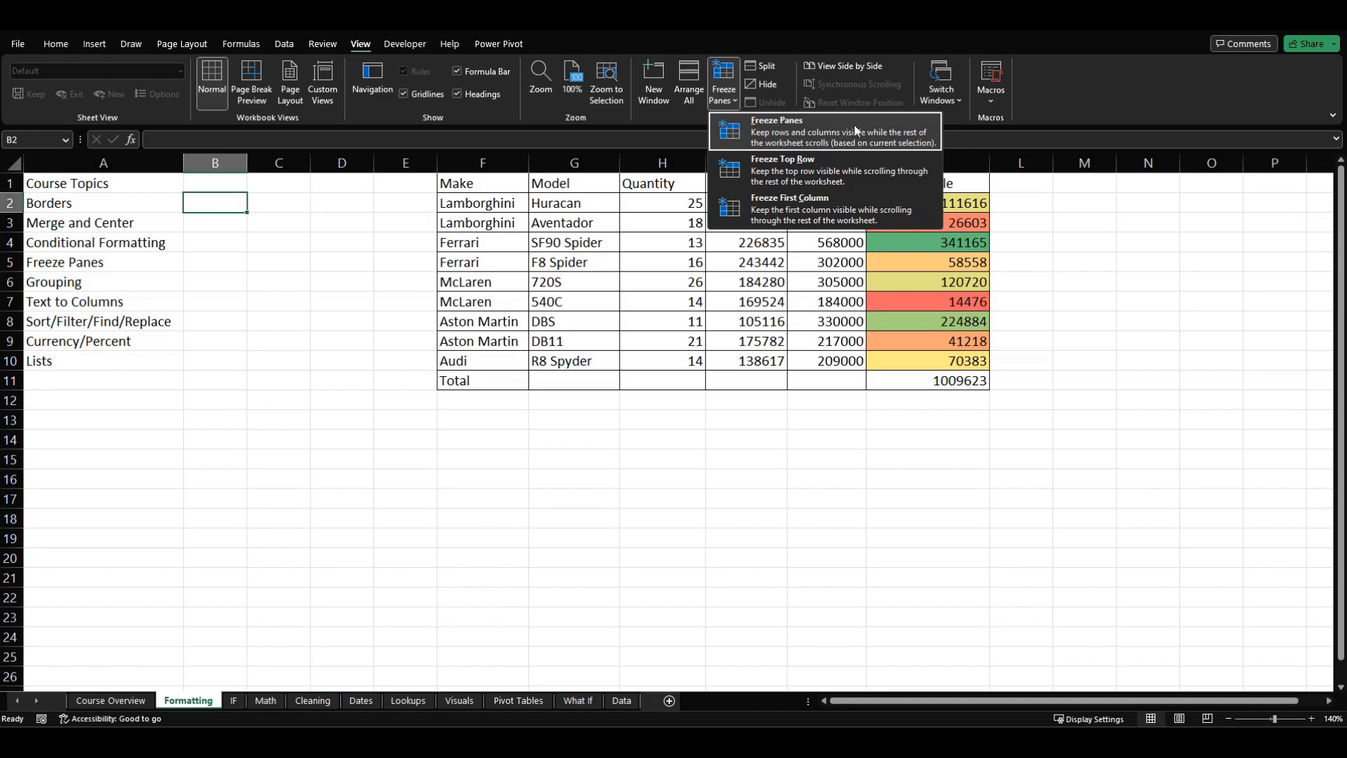
pyautogui.click(190, 231)
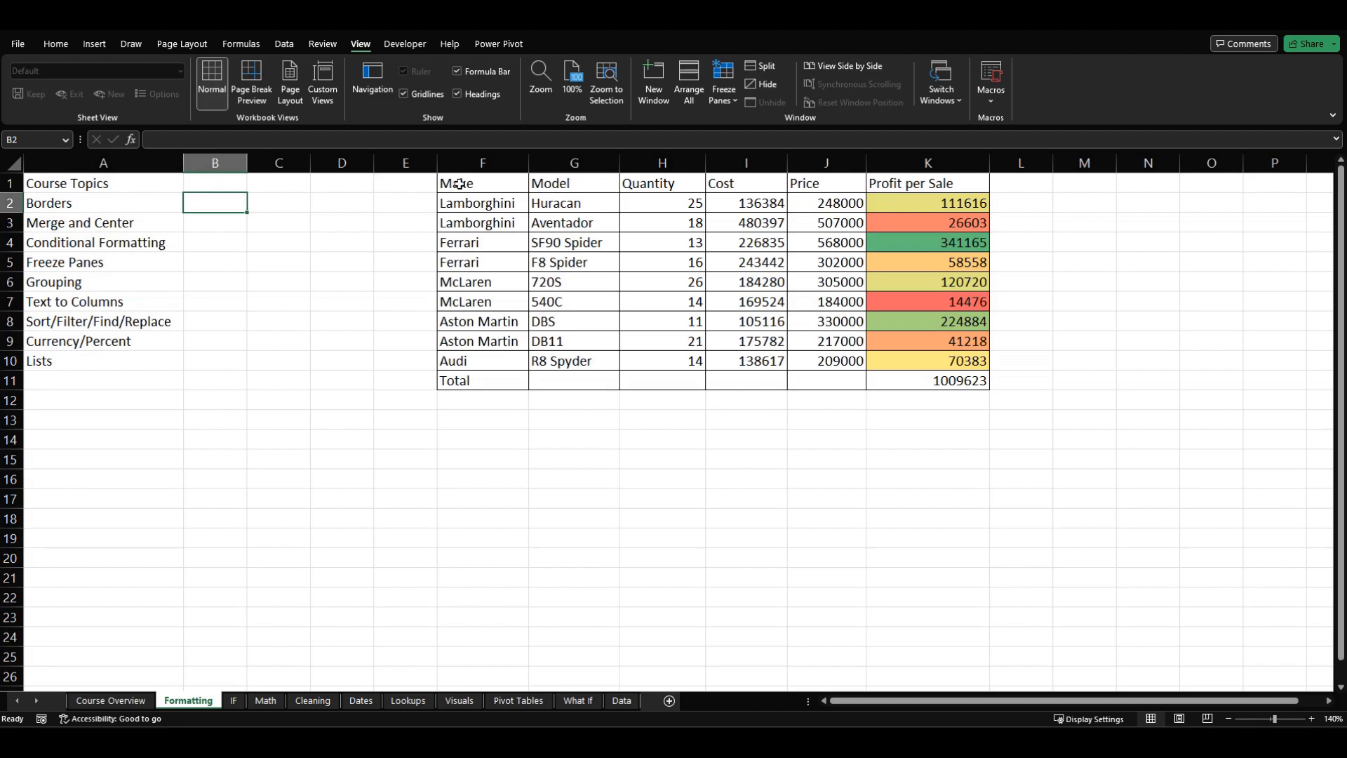
pyautogui.click(724, 87)
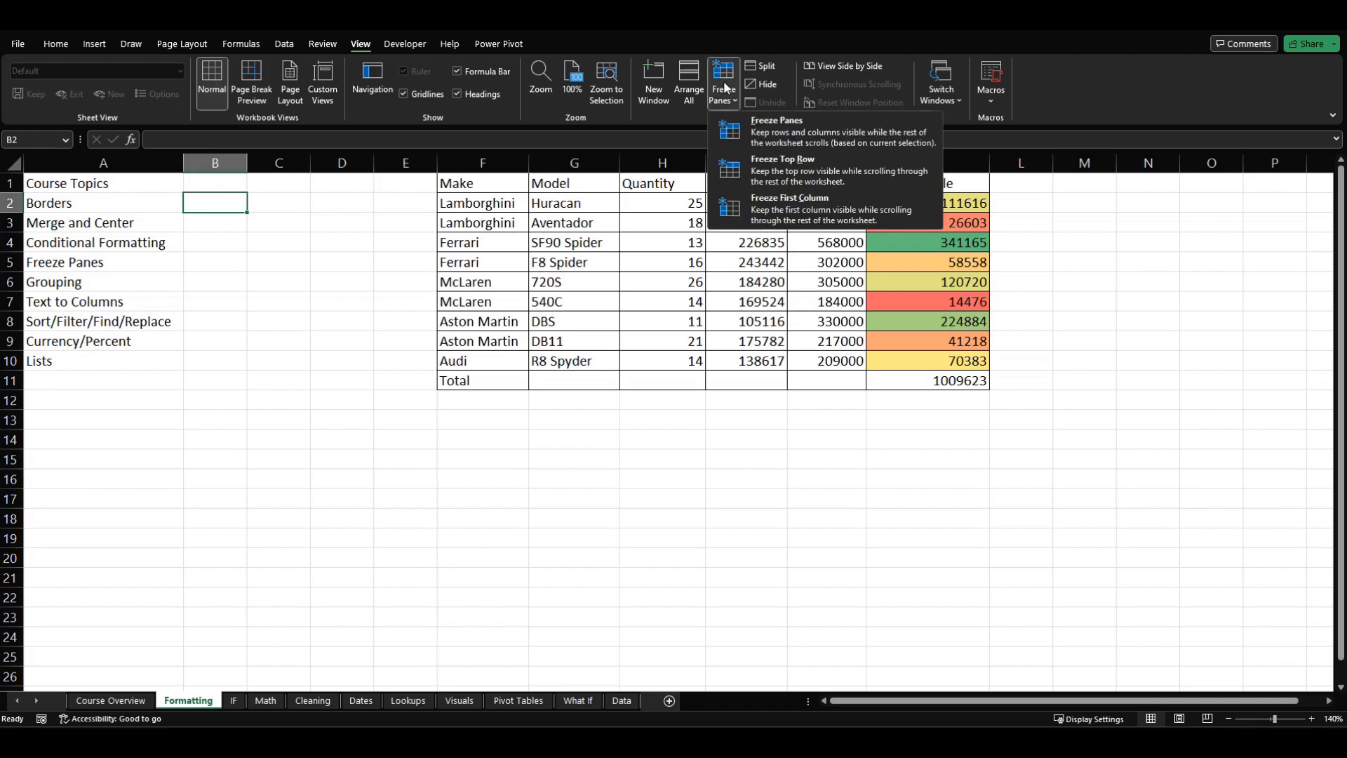
pyautogui.click(812, 132)
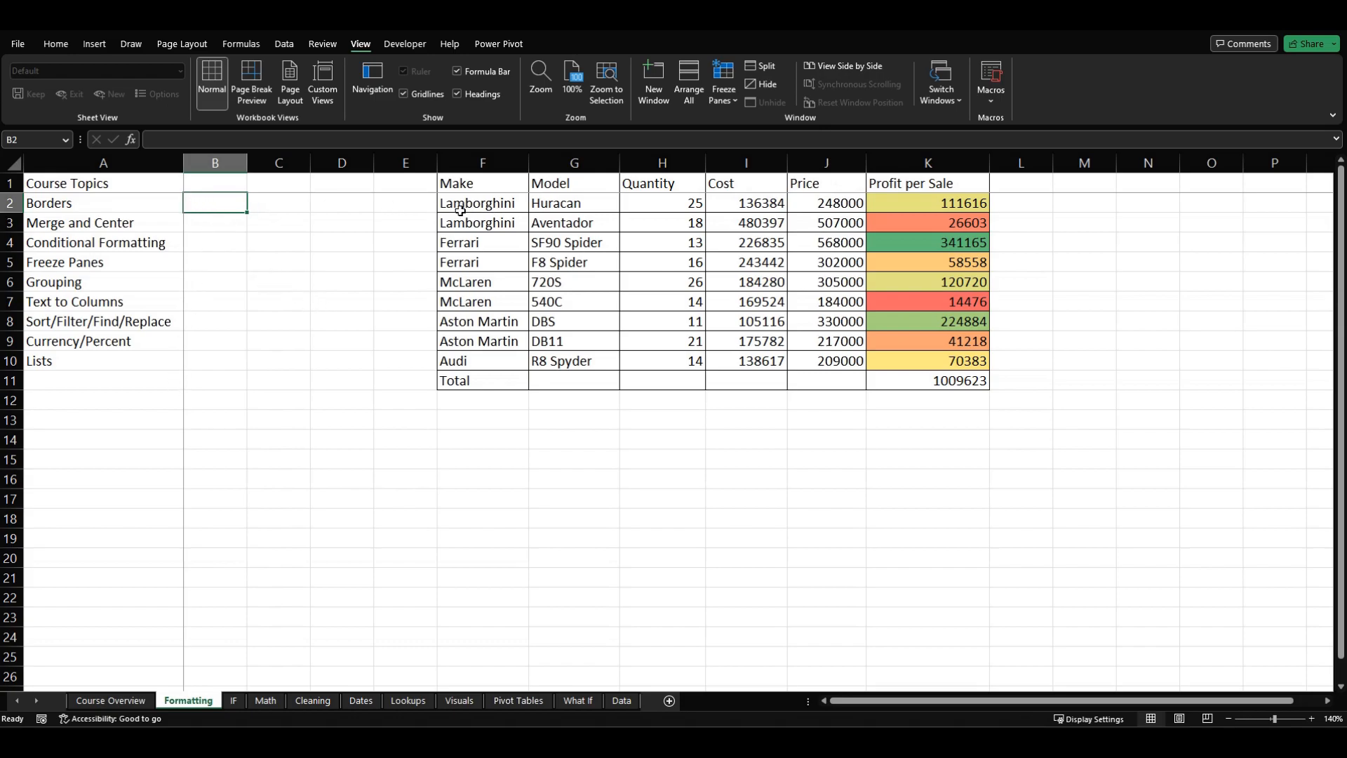
# Step: Check how the frozen header row and first column behave while viewing lower rows and columns further along the sheet
pyautogui.scroll(-2, 424, 250)
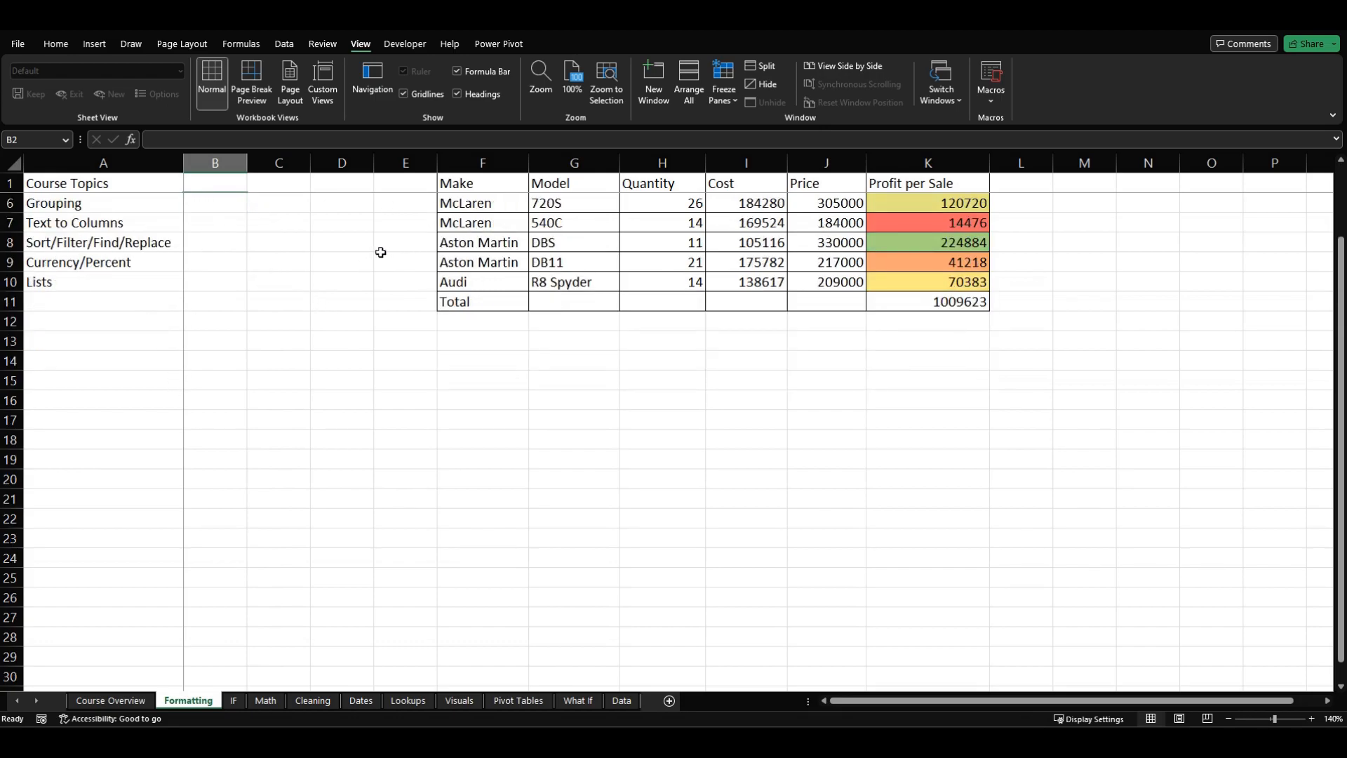
pyautogui.scroll(-2, 380, 252)
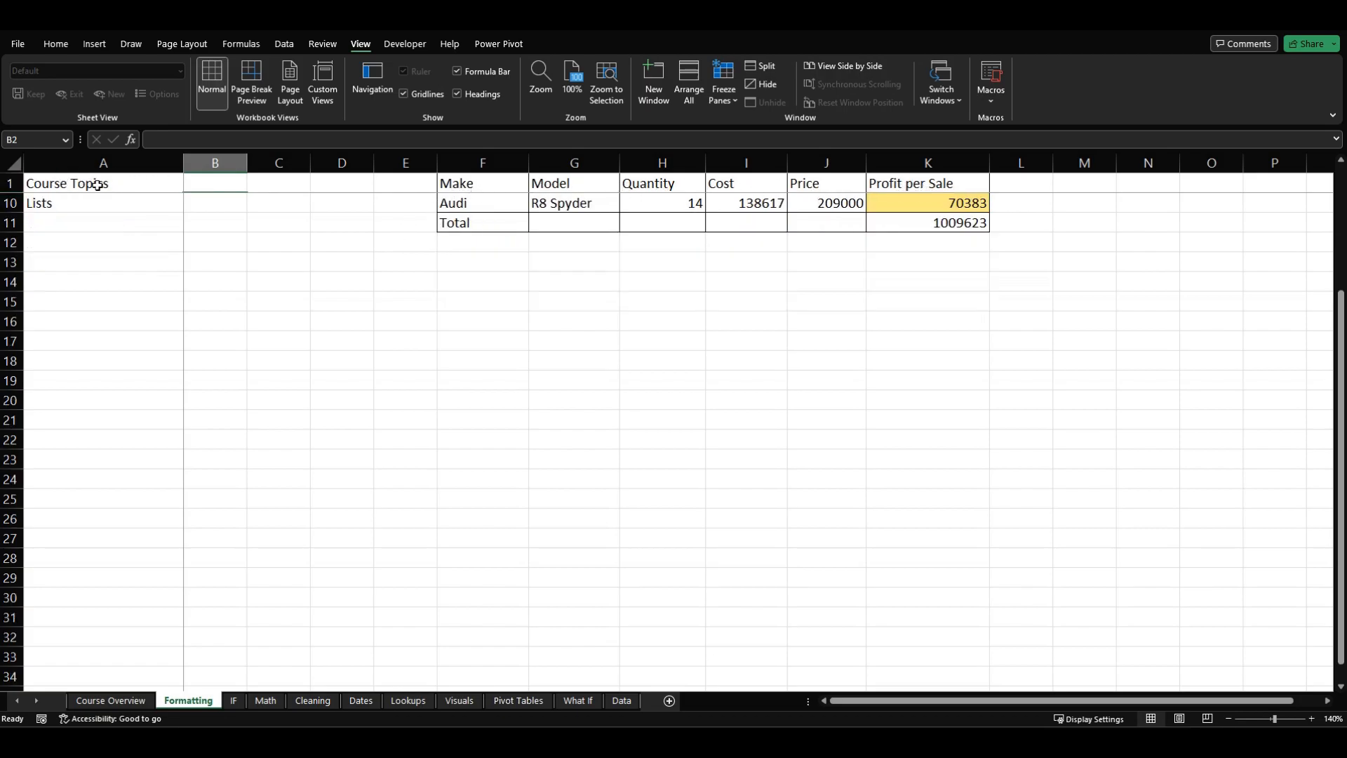
pyautogui.scroll(4, 236, 211)
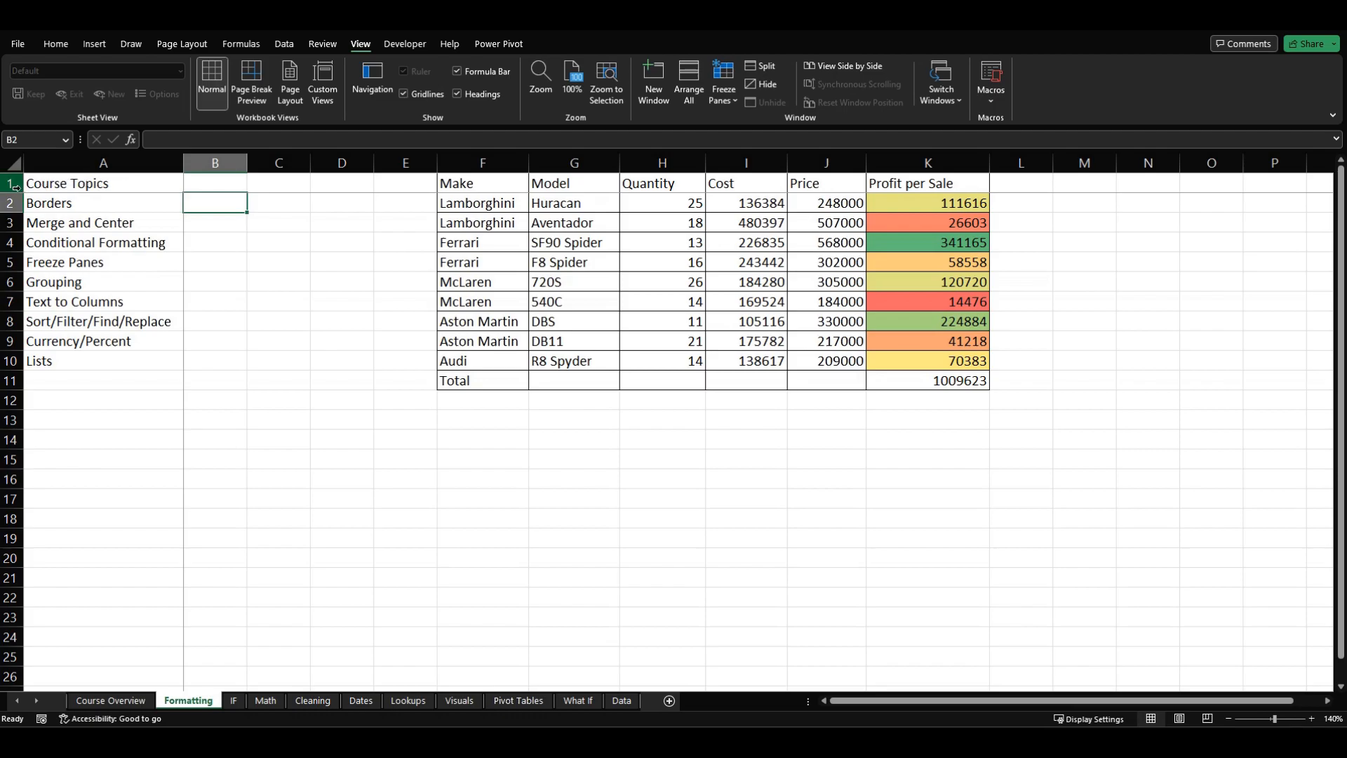
pyautogui.scroll(-2, 202, 212)
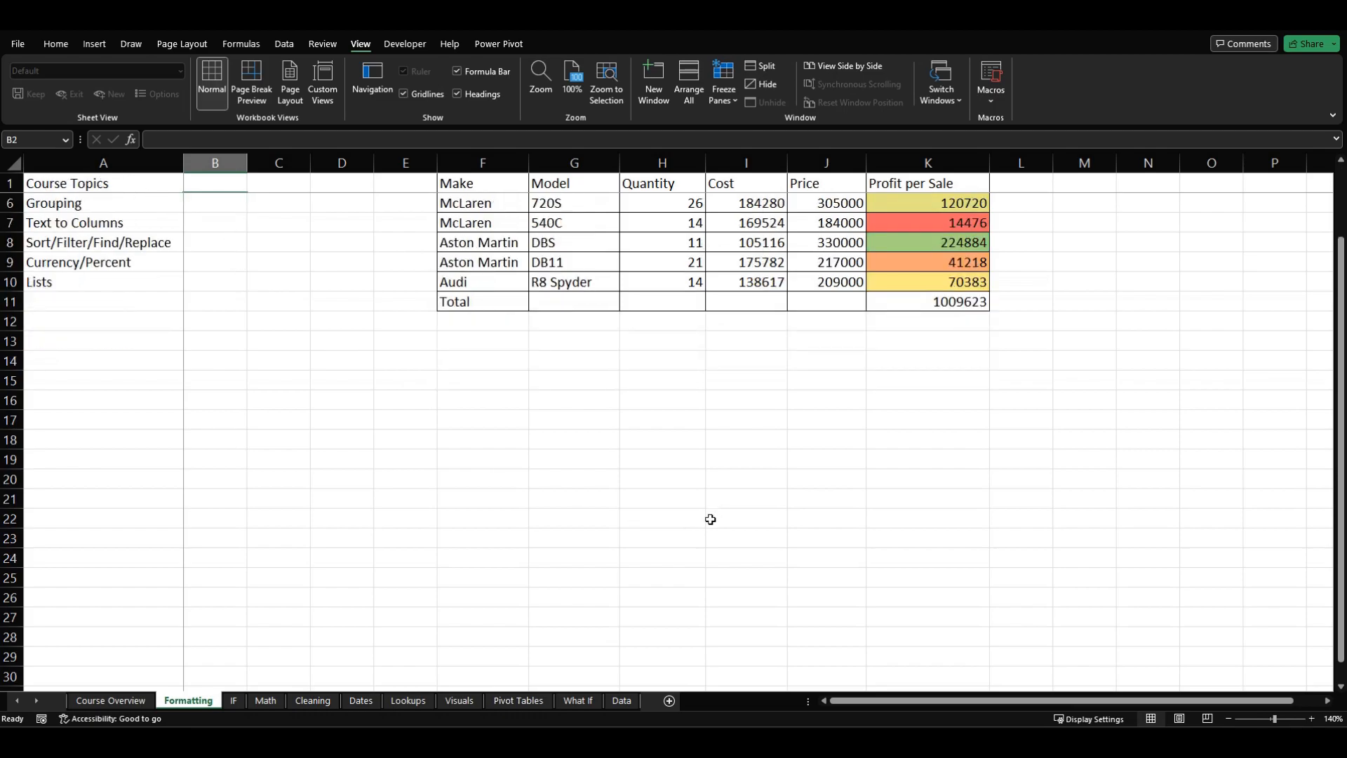
pyautogui.moveTo(853, 701); pyautogui.dragTo(879, 700)
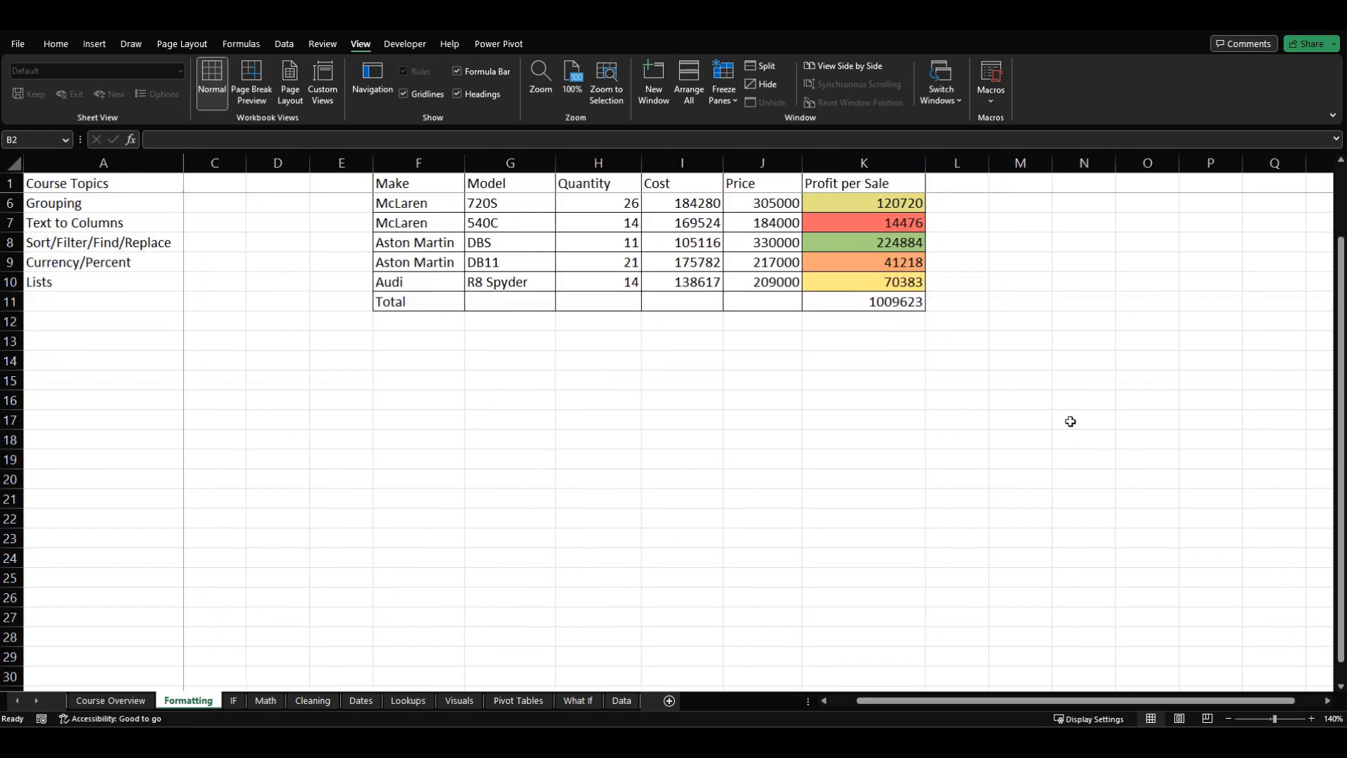
# Step: Move the active cell from M11 across to column U and down to U35 to test the frozen panes
pyautogui.click(995, 300)
pyautogui.press('Right')
pyautogui.press('Right')
pyautogui.press('Right')
pyautogui.press('Right')
pyautogui.press('Right')
pyautogui.press('Right')
pyautogui.press('Right')
pyautogui.press('Right')
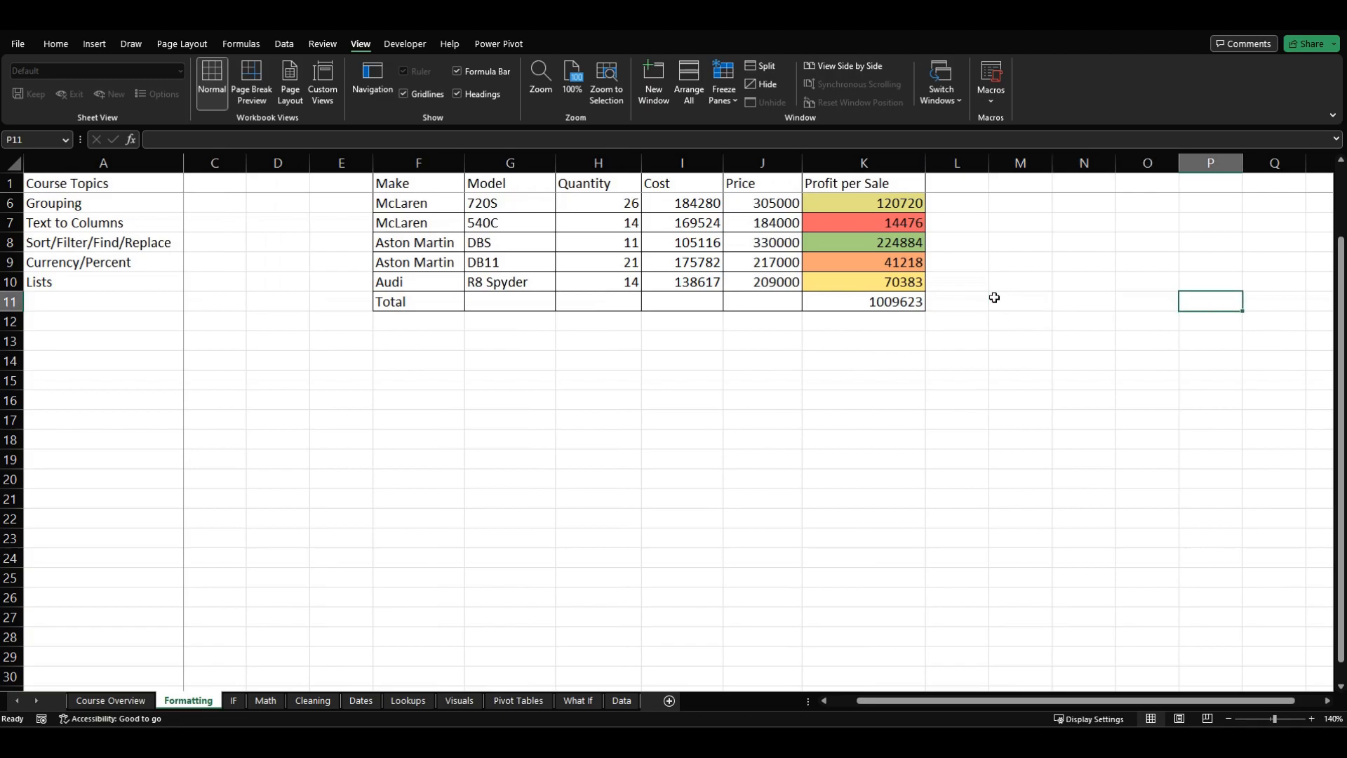
pyautogui.press('Down')
pyautogui.press('Down')
pyautogui.press('Down')
pyautogui.press('Down')
pyautogui.press('Down')
pyautogui.press('Down')
pyautogui.press('Down')
pyautogui.press('Down')
pyautogui.press('Down')
pyautogui.press('Down')
pyautogui.press('Down')
pyautogui.press('Down')
pyautogui.press('Down')
pyautogui.press('Down')
pyautogui.press('Down')
pyautogui.press('Down')
pyautogui.press('Down')
pyautogui.press('Down')
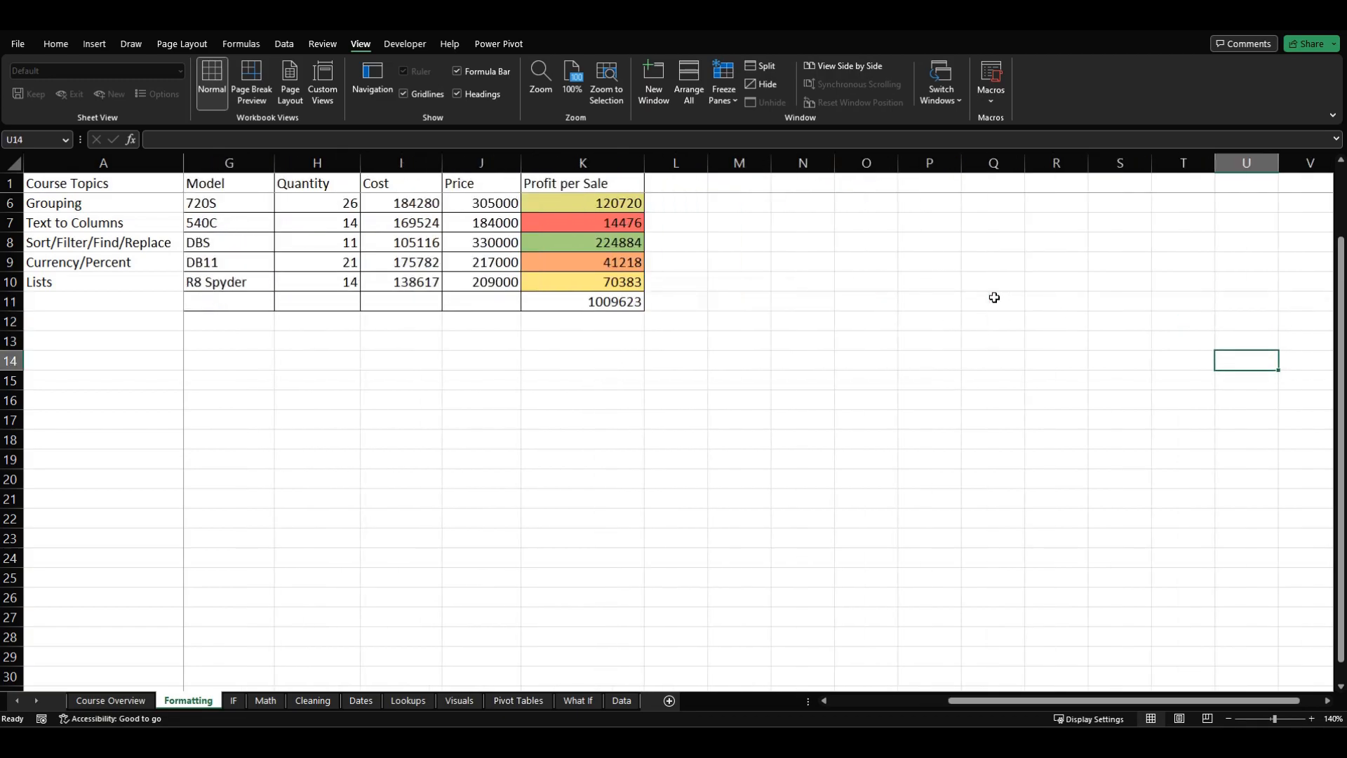
pyautogui.press('Down')
pyautogui.press('Down')
pyautogui.press('Down')
pyautogui.press('Down')
pyautogui.press('Down')
pyautogui.press('Down')
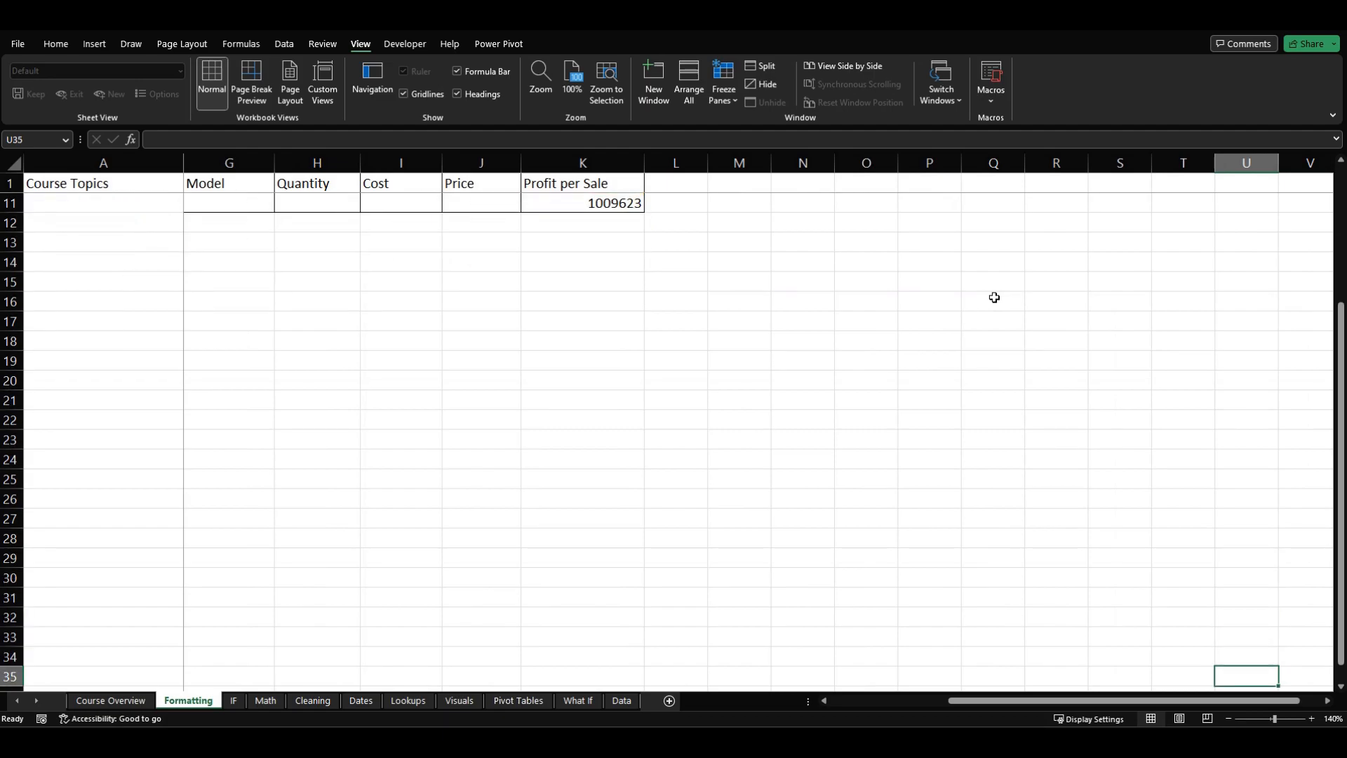
# Step: Bring the active cell back to column A and up through the Course Topics list, ending on cell D5
pyautogui.press('Left')
pyautogui.press('Up')
pyautogui.press('Up')
pyautogui.press('Up')
pyautogui.press('Up')
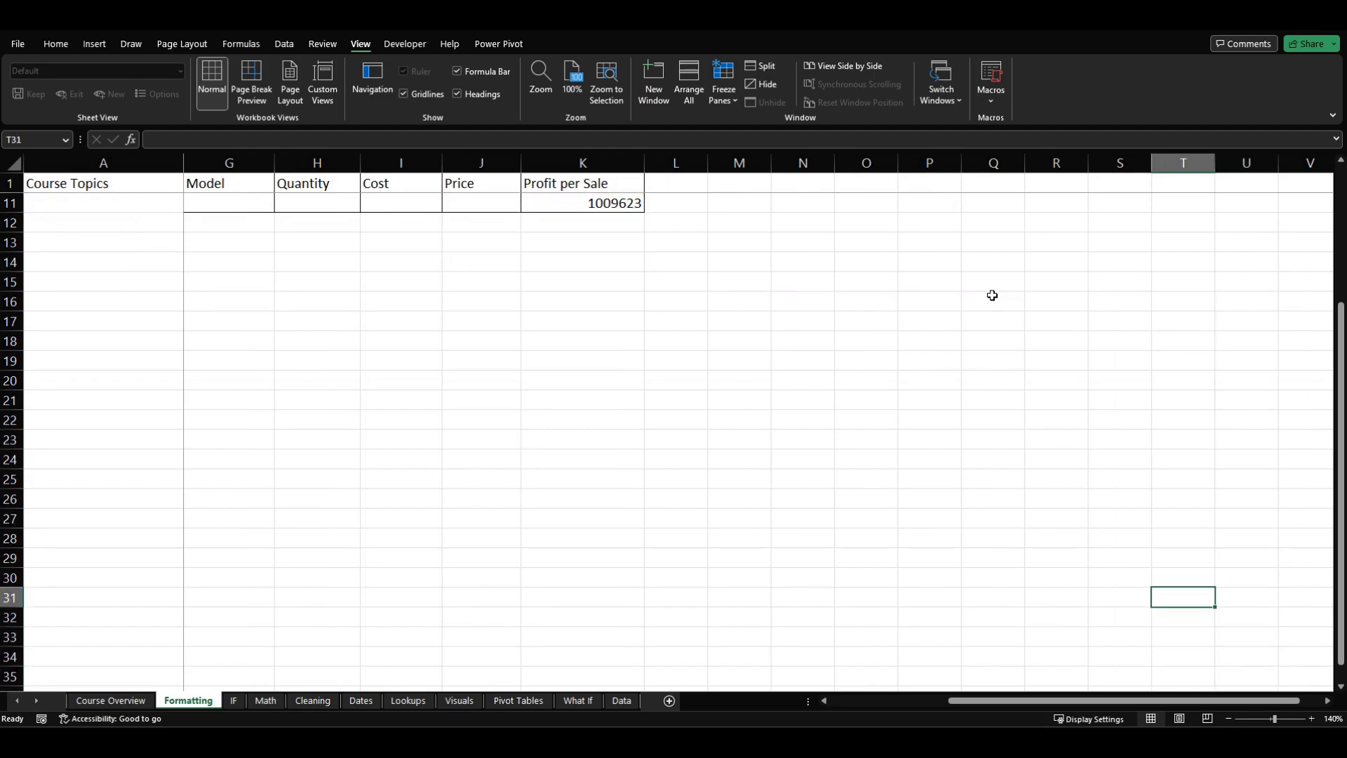
pyautogui.hotkey('ctrl', 'Left')
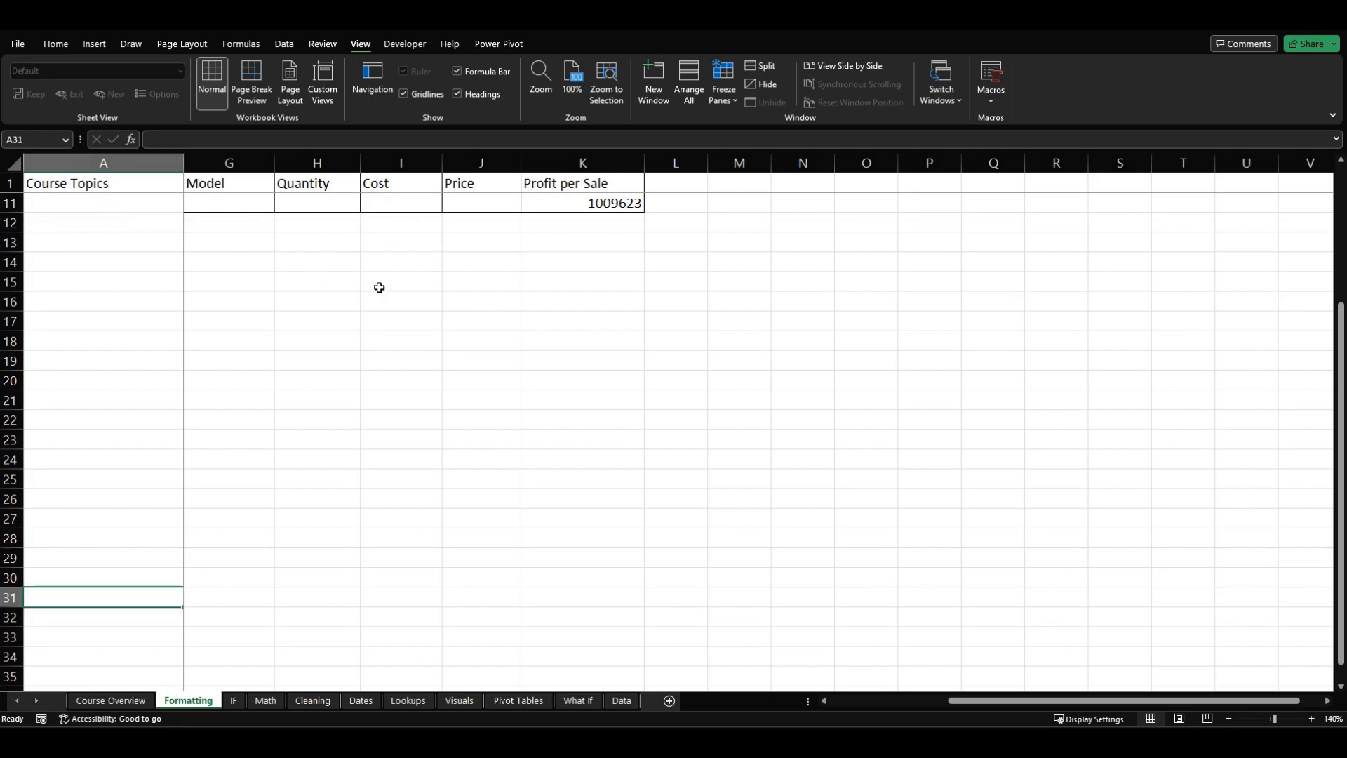
pyautogui.hotkey('ctrl', 'Up')
pyautogui.press('Up')
pyautogui.press('Up')
pyautogui.press('Up')
pyautogui.press('Up')
pyautogui.press('Up')
pyautogui.press('Up')
pyautogui.press('Up')
pyautogui.press('Up')
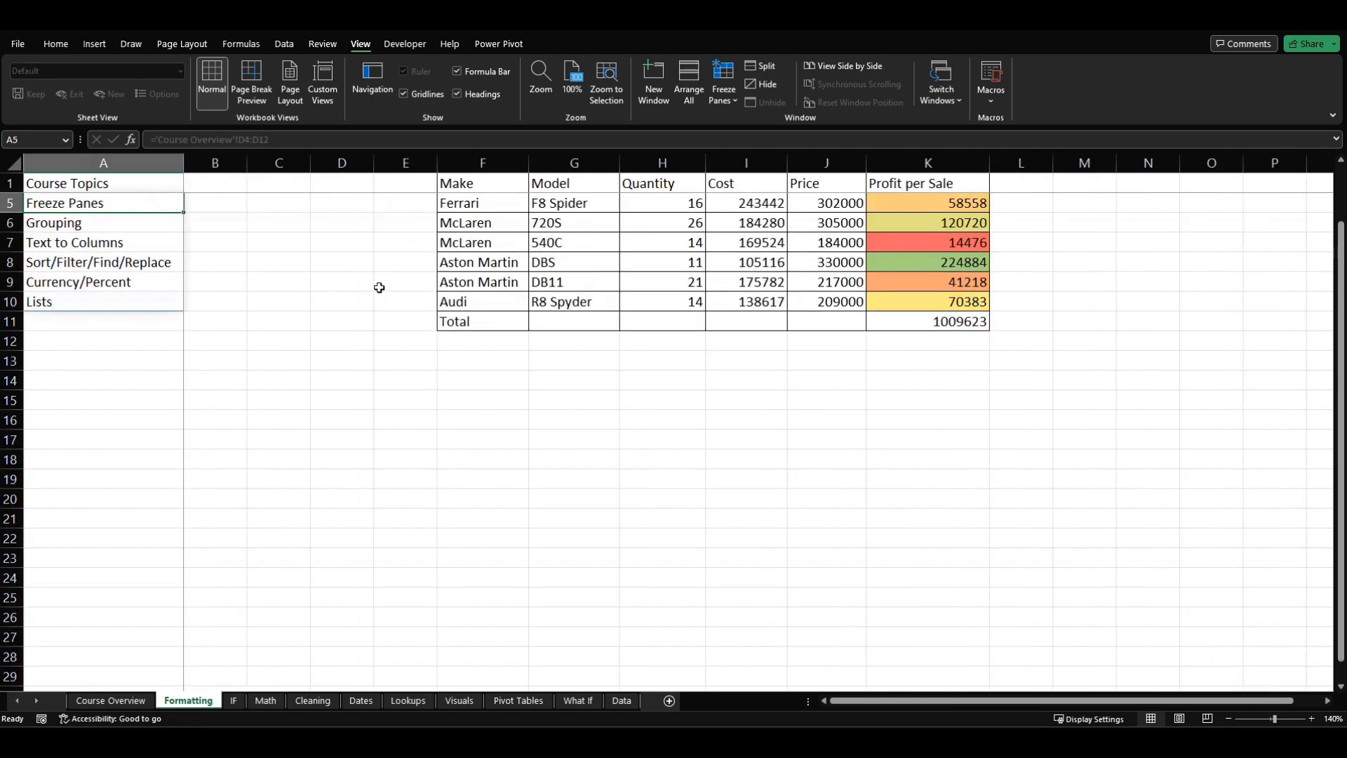
pyautogui.press('Up')
pyautogui.click(349, 266)
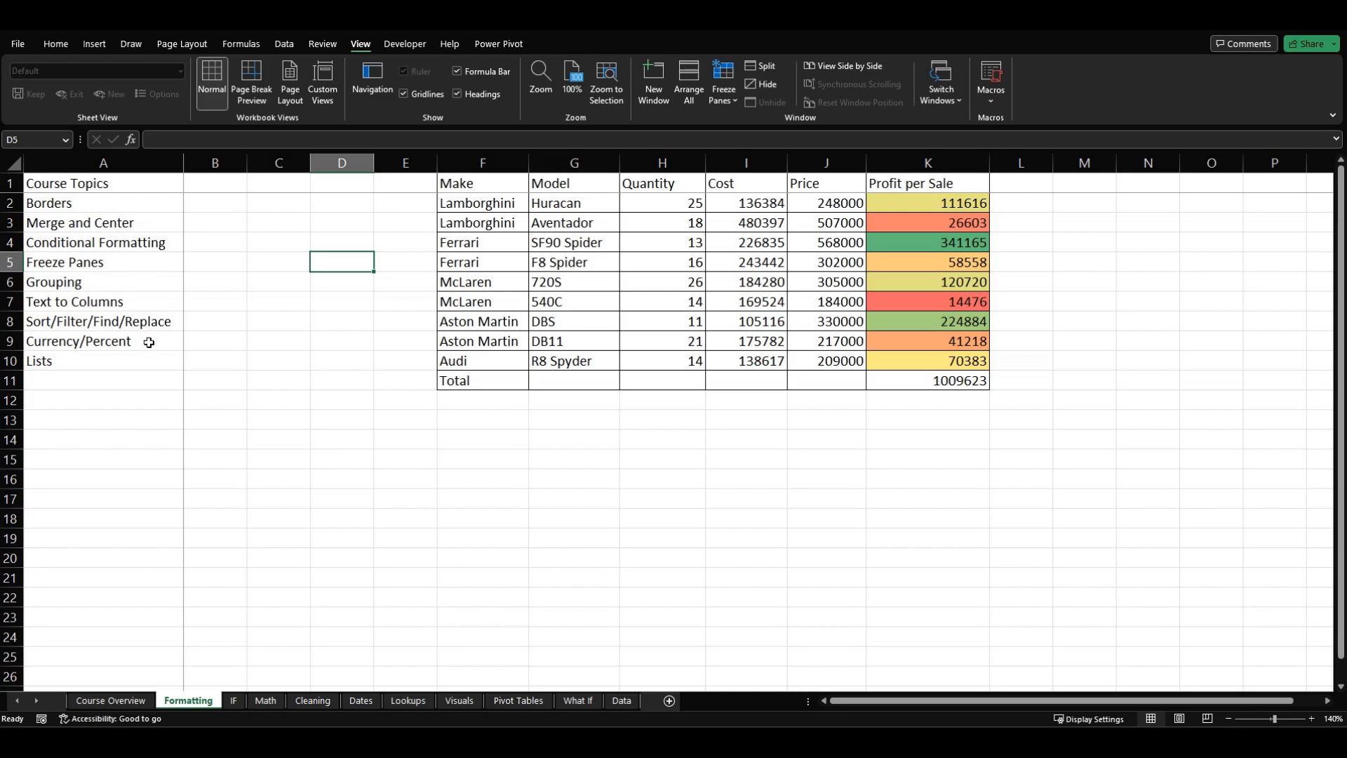
# Step: Unfreeze the panes so all rows and columns of the Formatting sheet can scroll
pyautogui.press('Left')
pyautogui.press('Down')
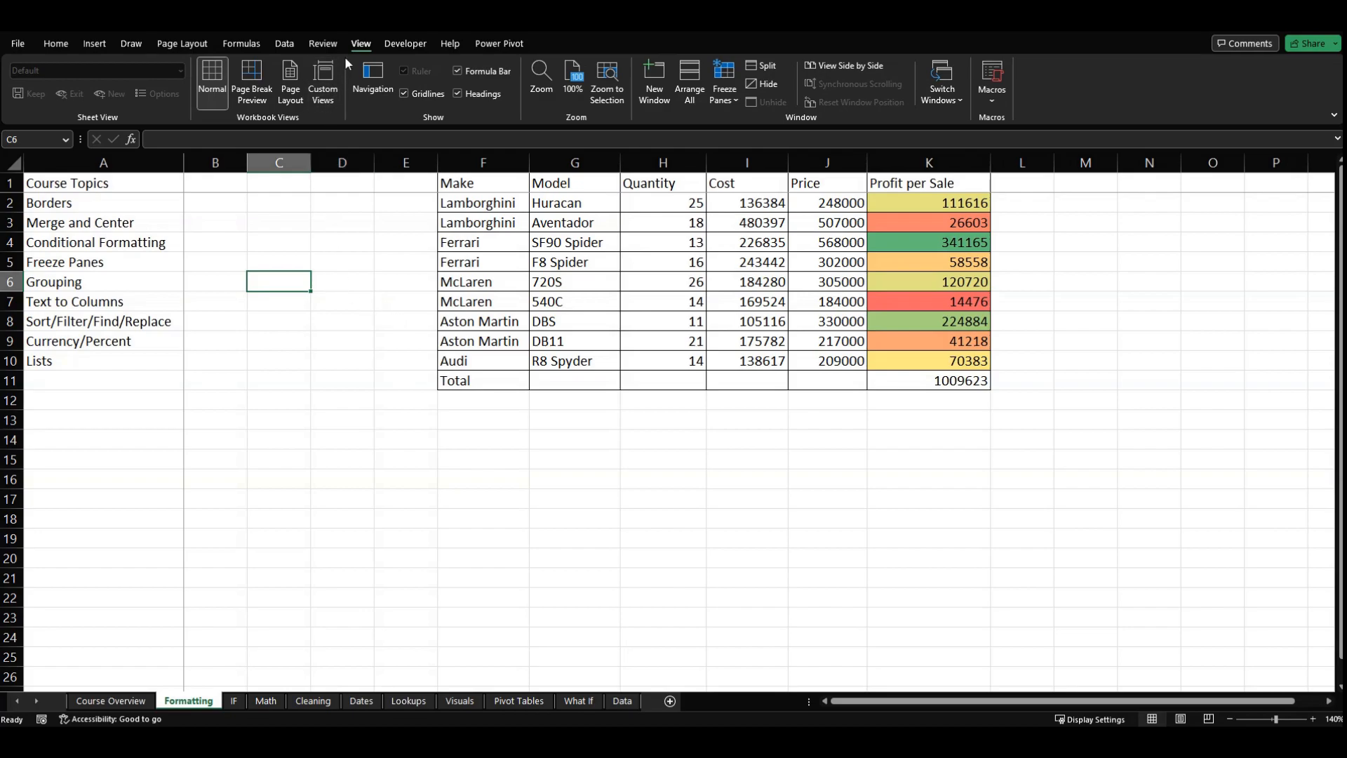
pyautogui.click(717, 99)
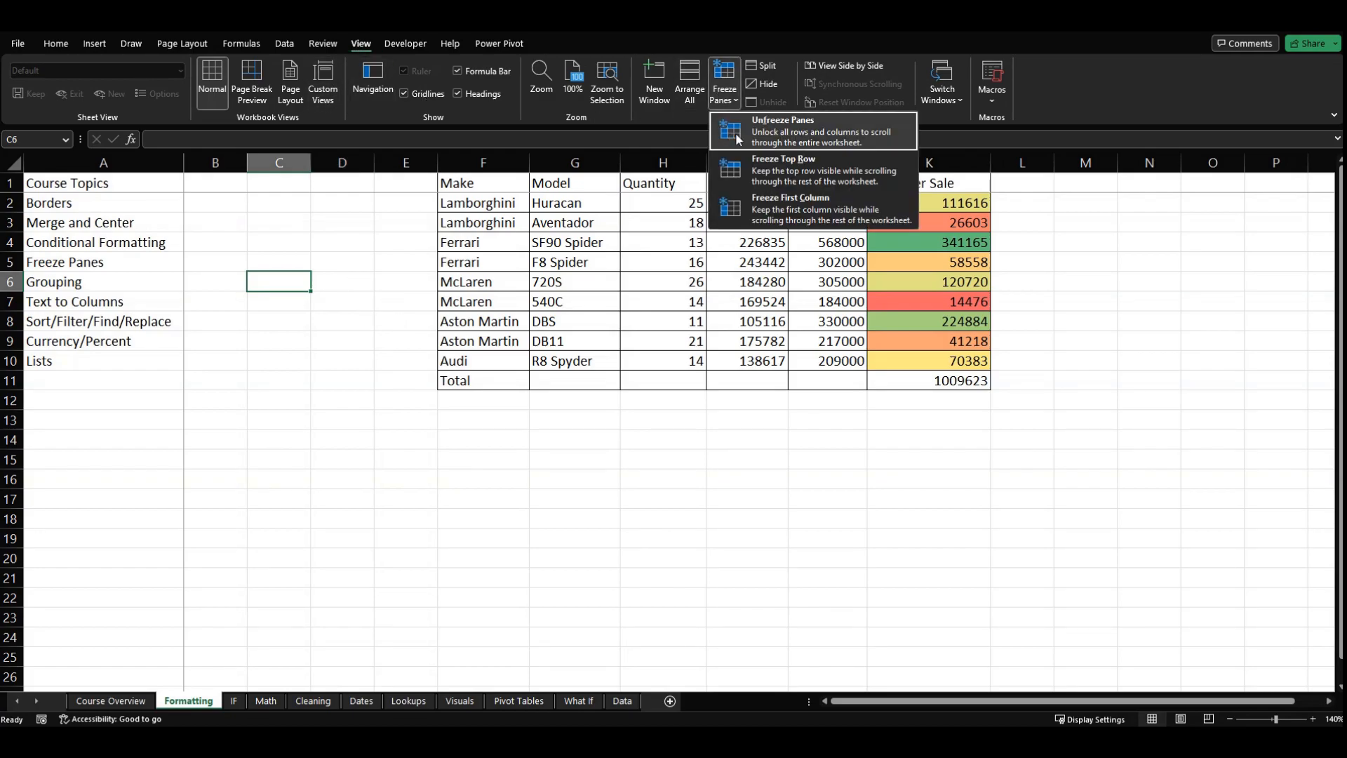
pyautogui.click(760, 129)
pyautogui.click(309, 387)
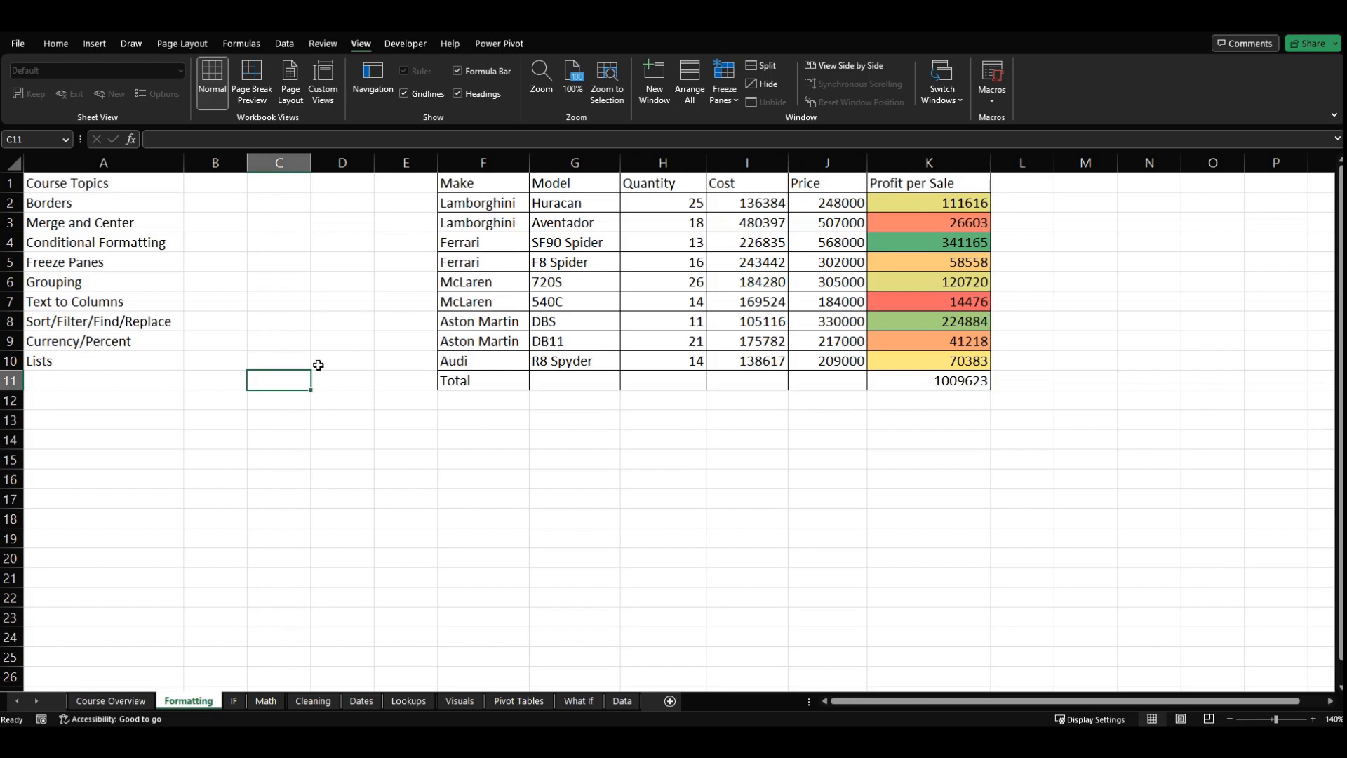
# Step: Group rows 2 to 10 of the Formatting sheet, leaving the header and Total rows outside the group
pyautogui.click(96, 285)
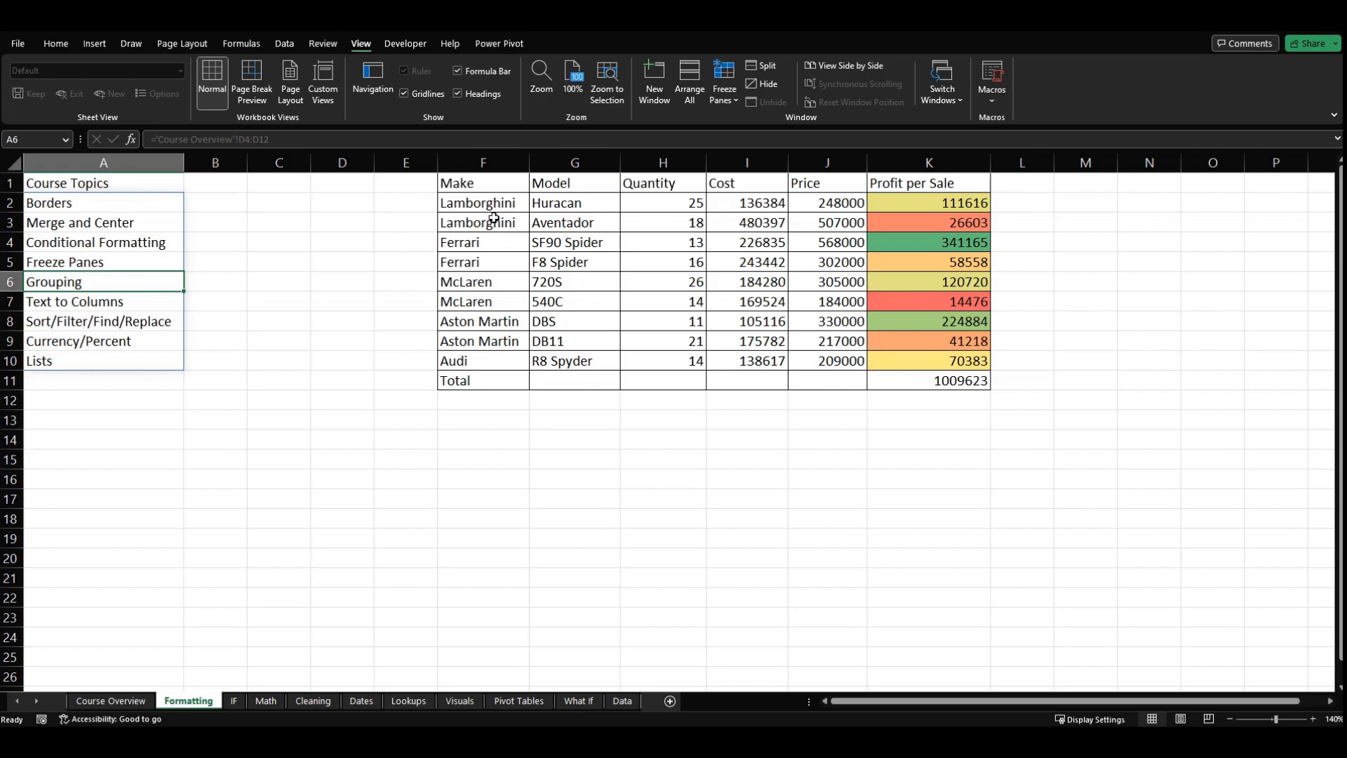
pyautogui.click(324, 248)
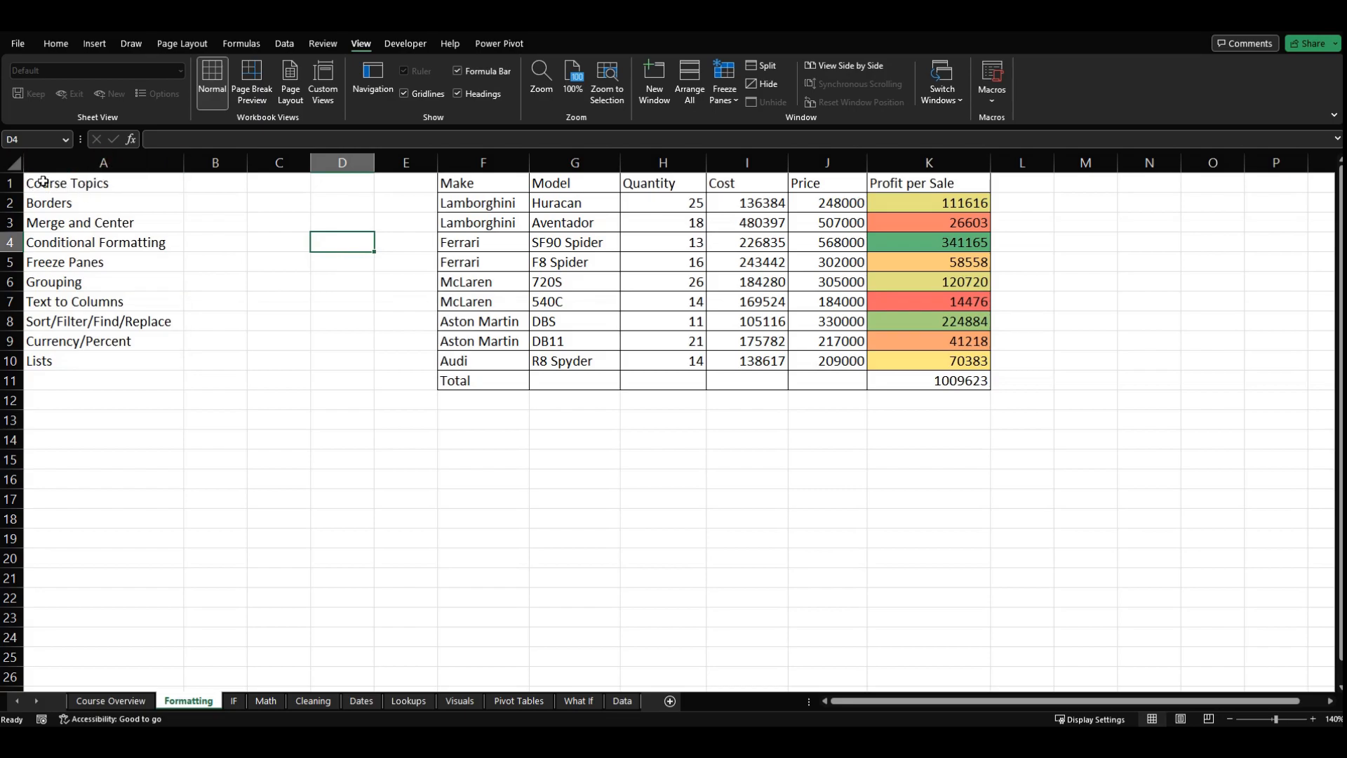
pyautogui.moveTo(10, 203); pyautogui.dragTo(10, 361)
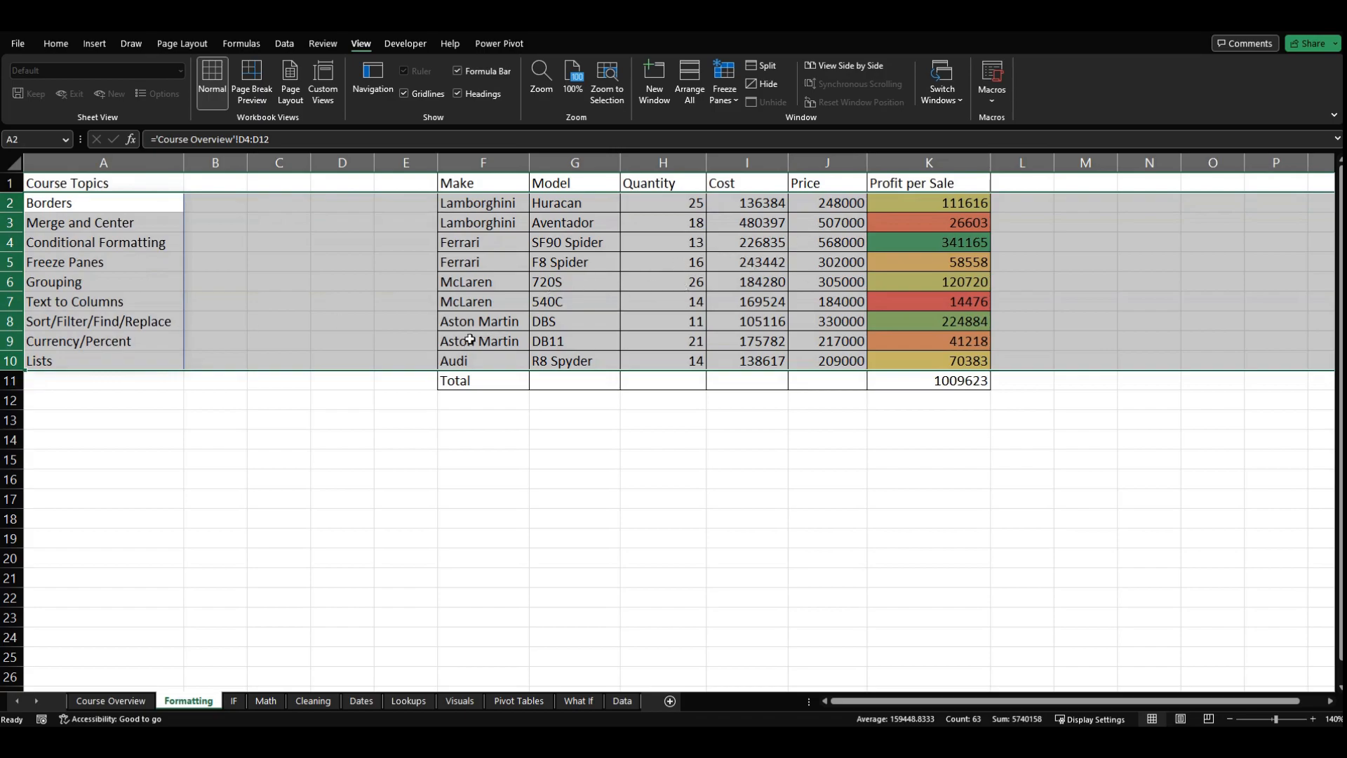
pyautogui.click(288, 43)
pyautogui.click(1100, 77)
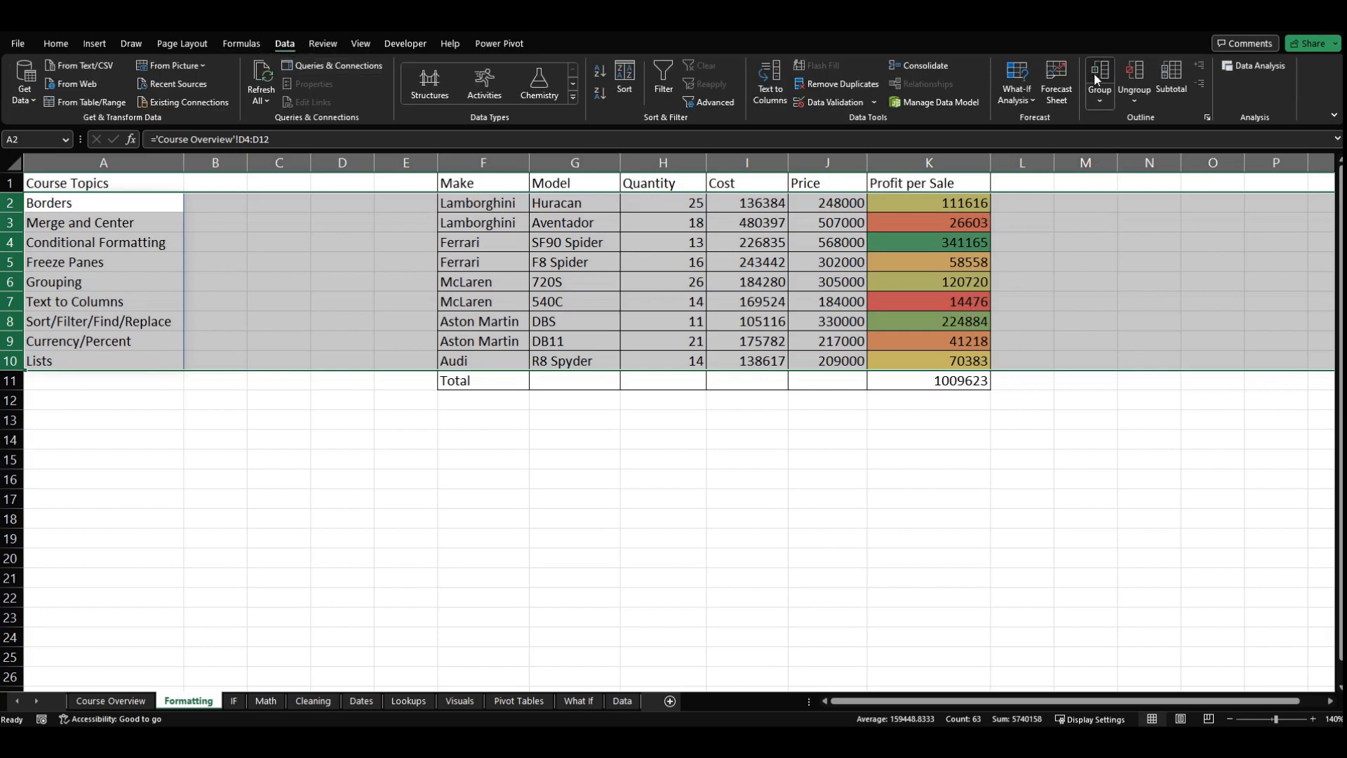
pyautogui.click(309, 319)
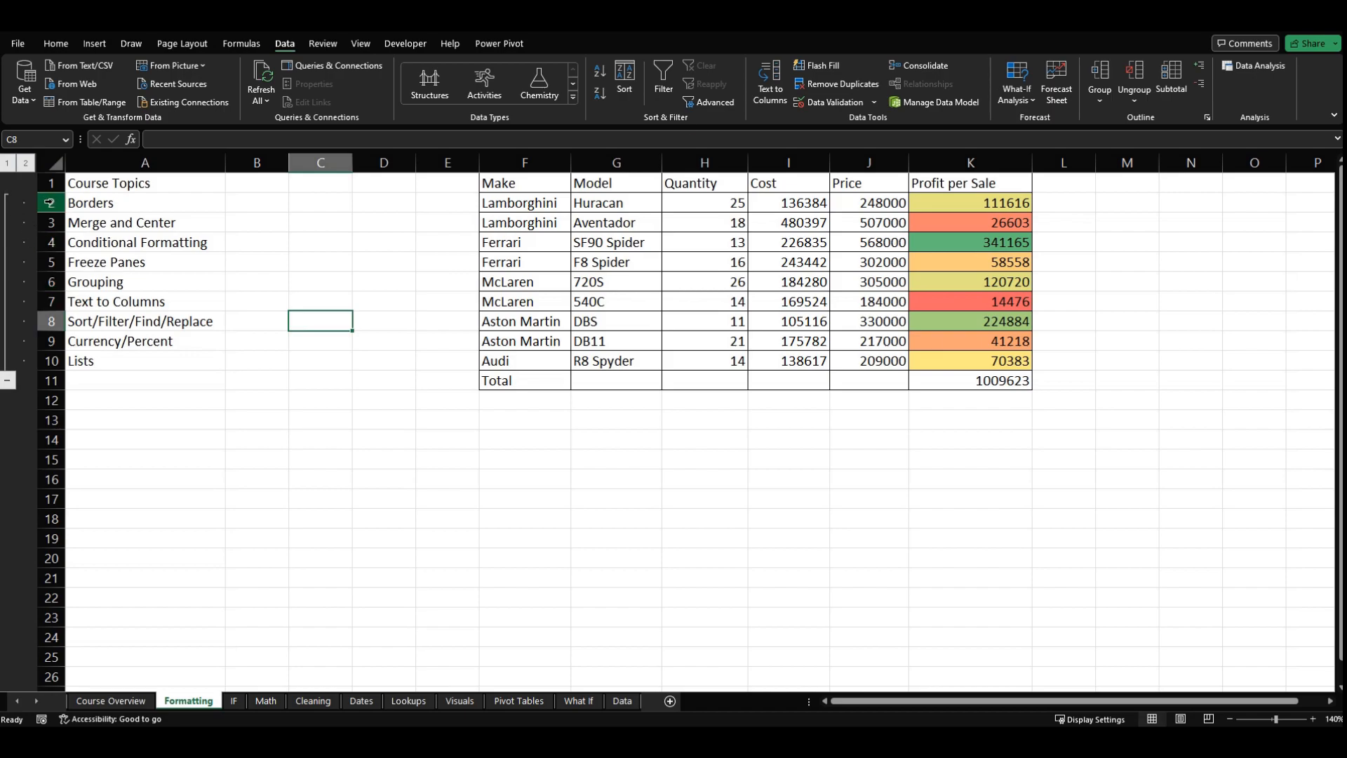
# Step: Collapse the grouped rows 2 to 10 to leave only the header and Total rows of the car table
pyautogui.click(49, 362)
pyautogui.click(51, 420)
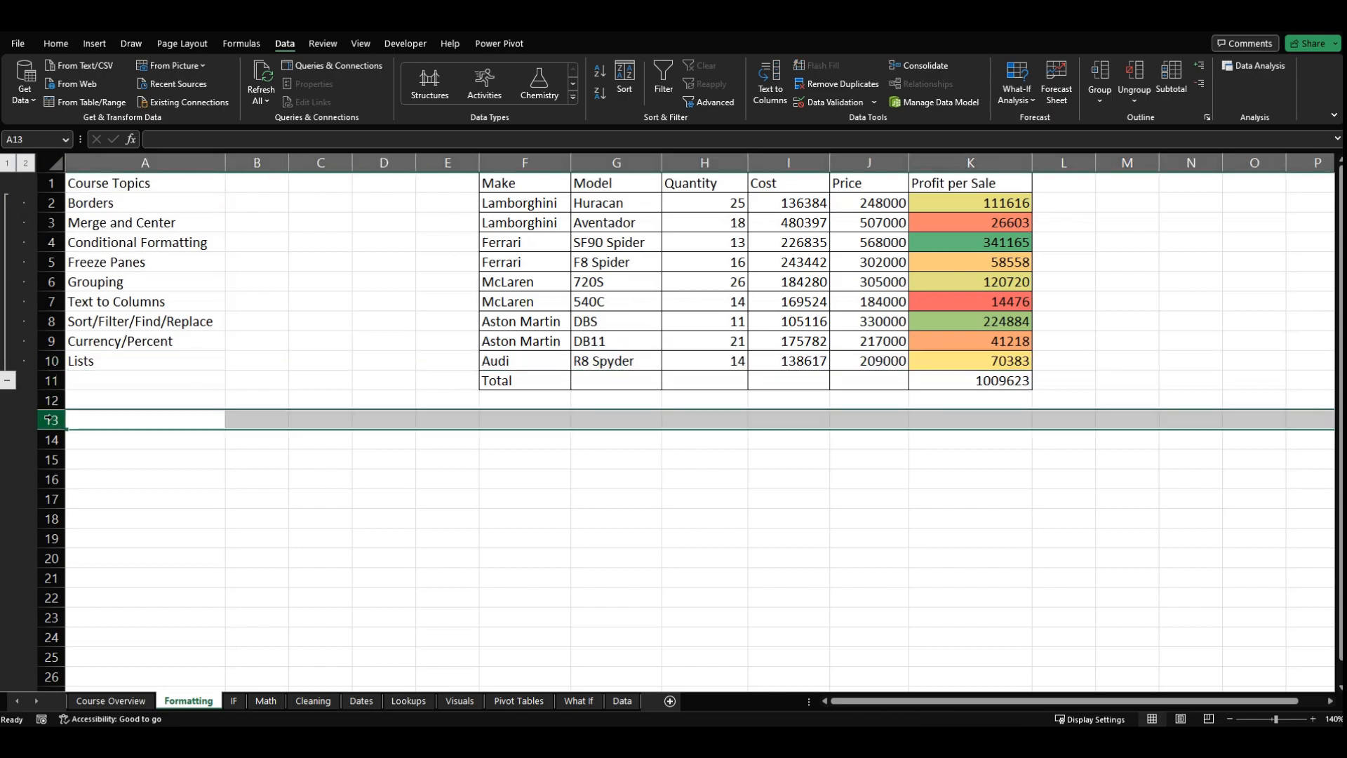
pyautogui.click(147, 453)
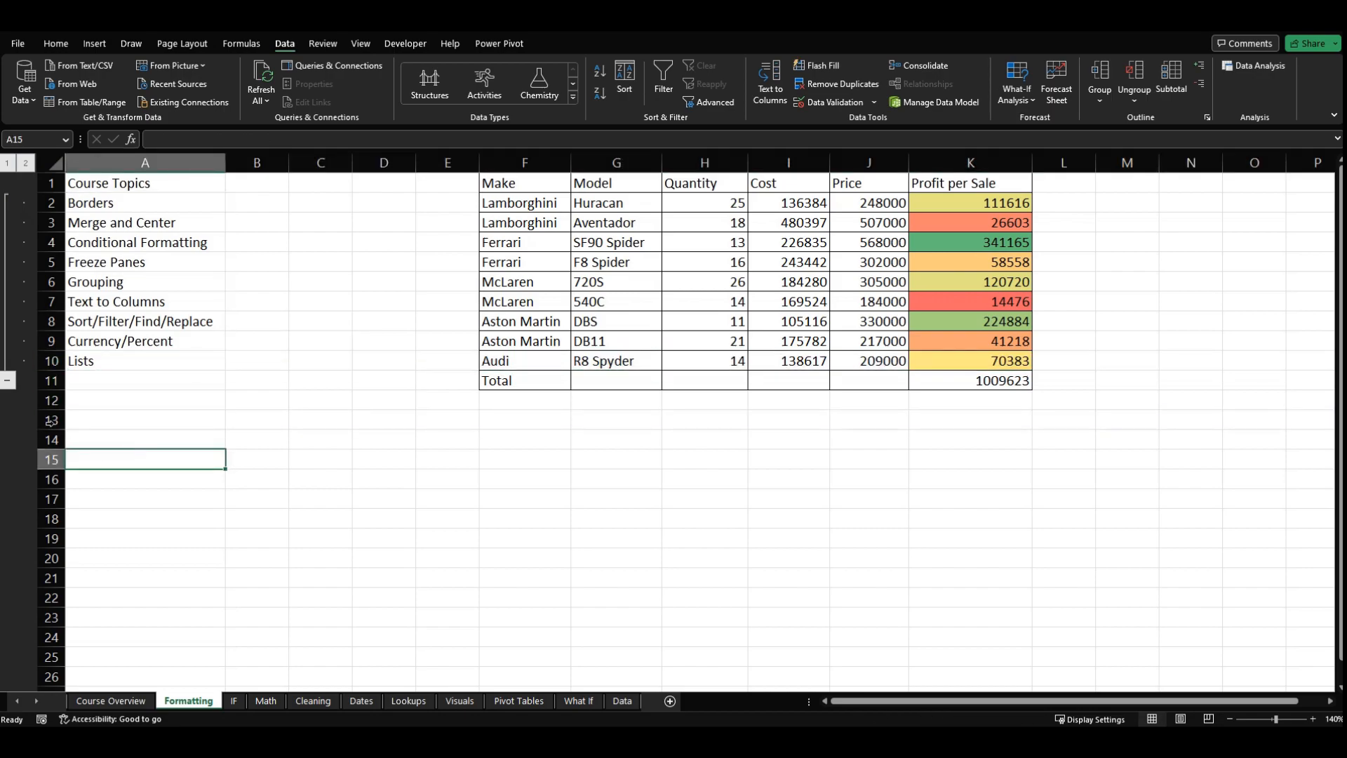
pyautogui.click(9, 382)
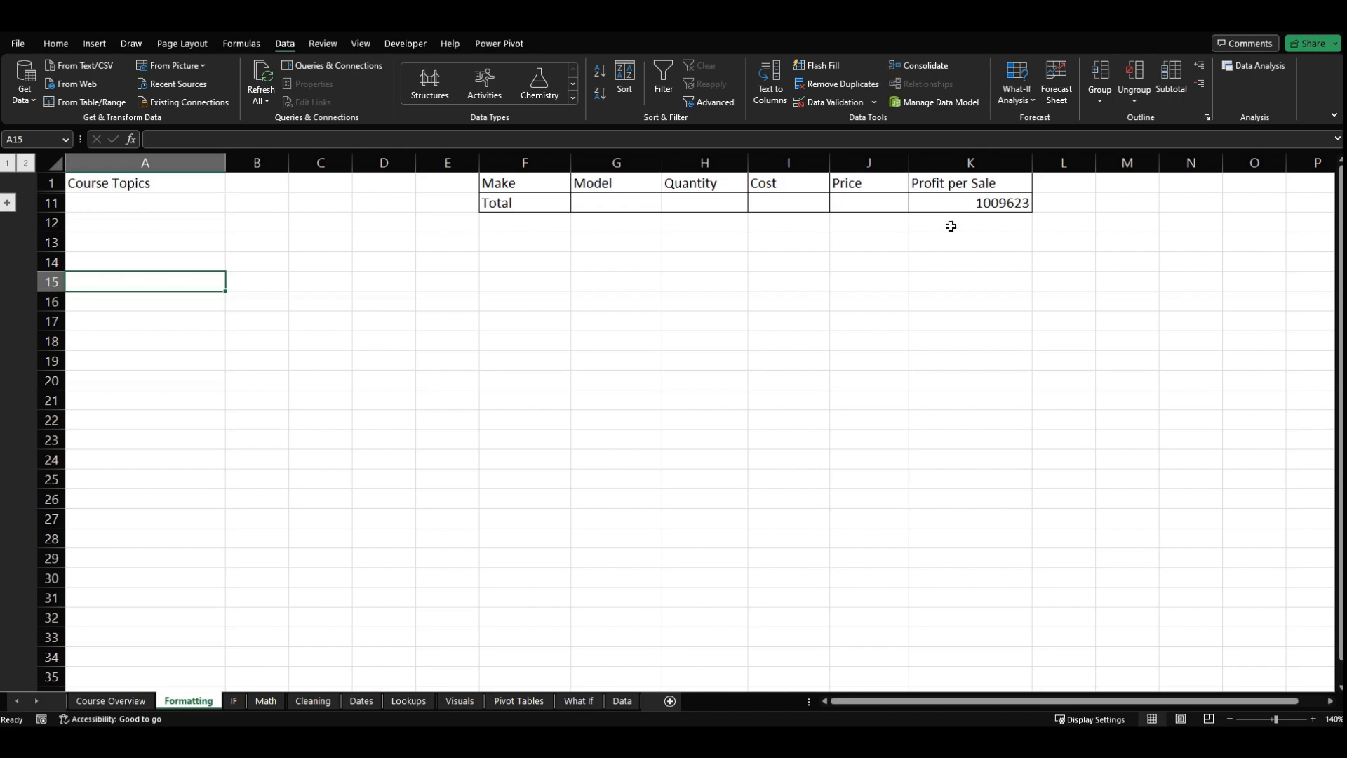
# Step: Expand the collapsed rows 2 to 10 and group rows 2 to 5 as a nested group inside them
pyautogui.click(958, 204)
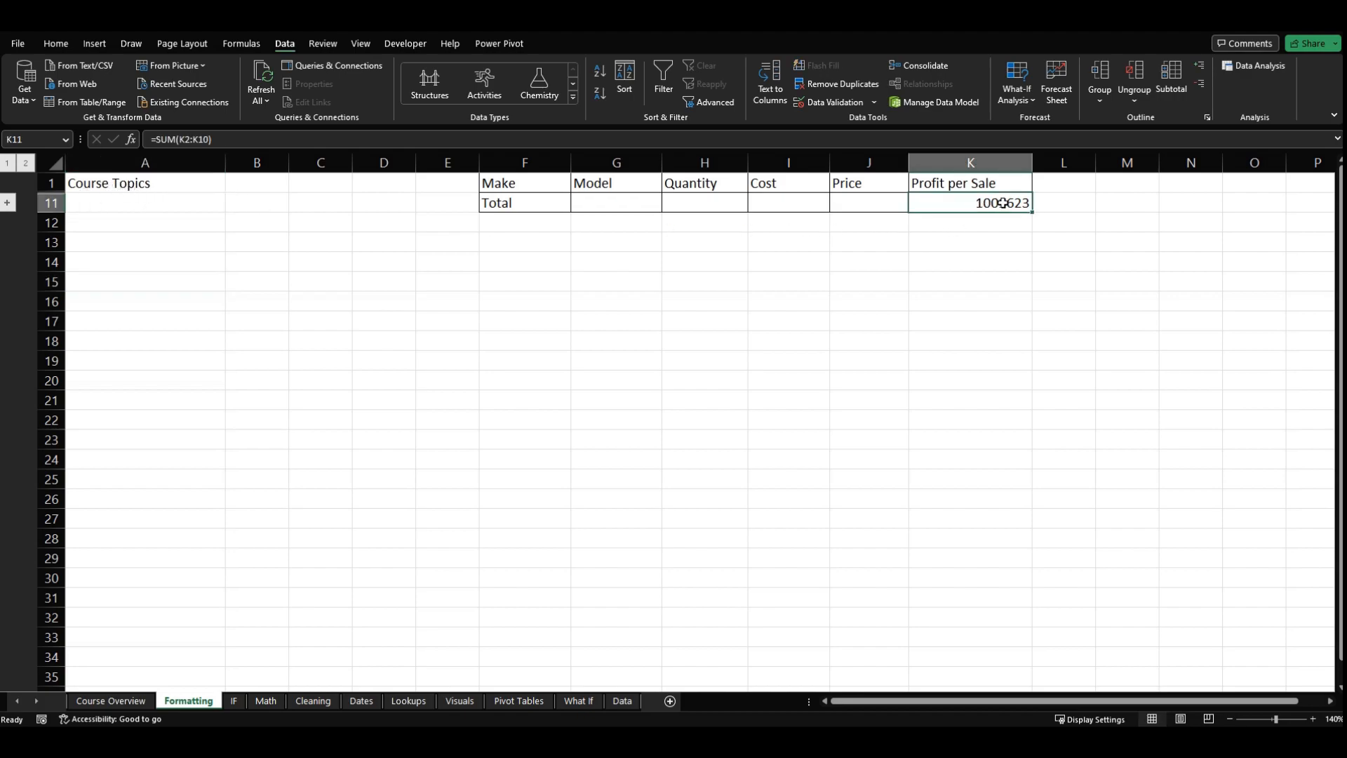
pyautogui.click(7, 204)
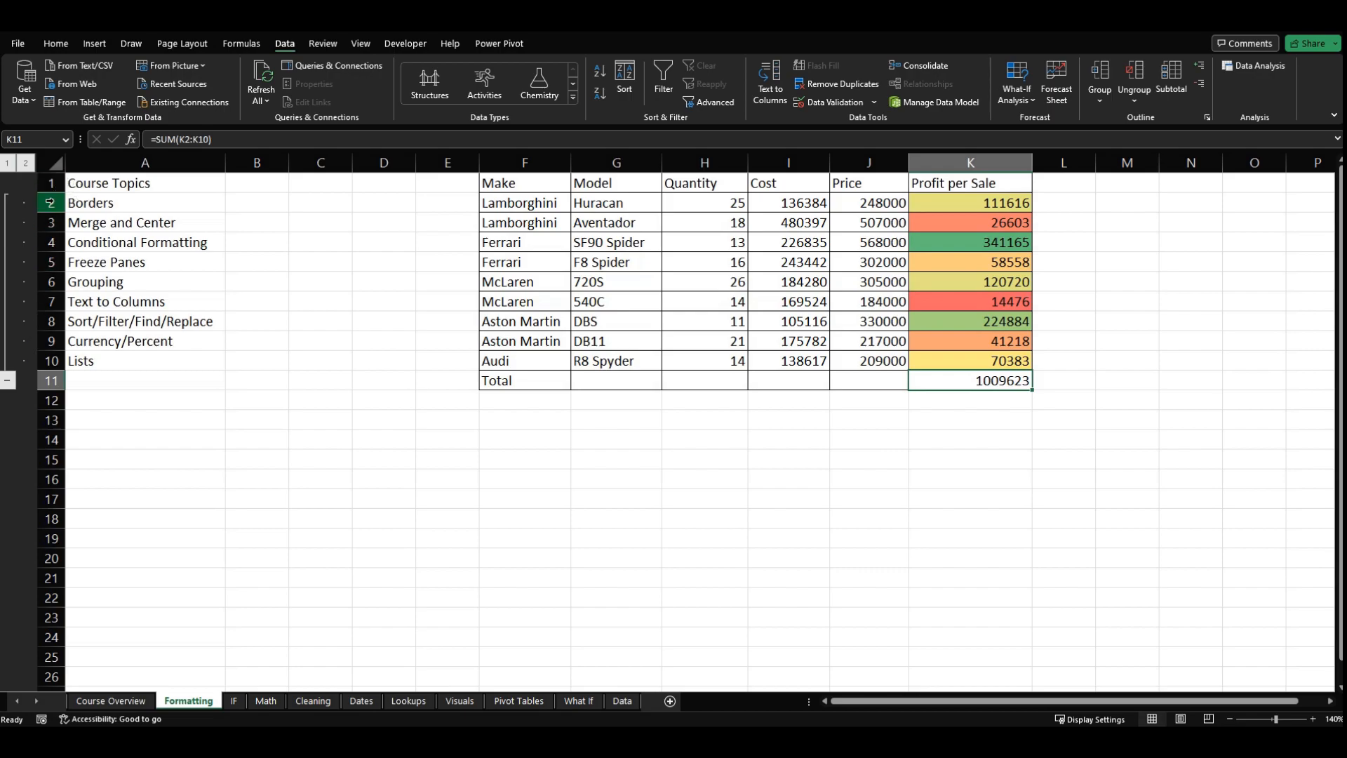
pyautogui.moveTo(51, 203); pyautogui.dragTo(50, 262)
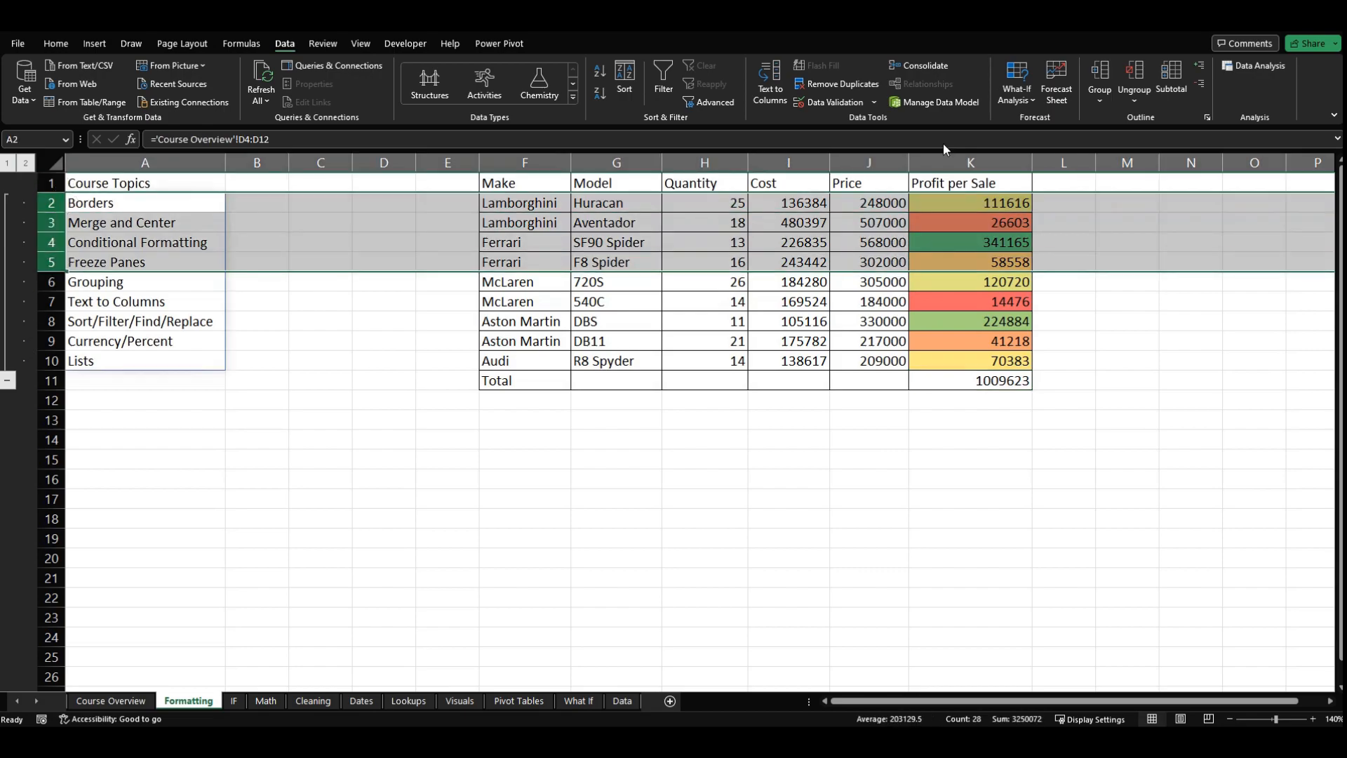
pyautogui.click(1101, 76)
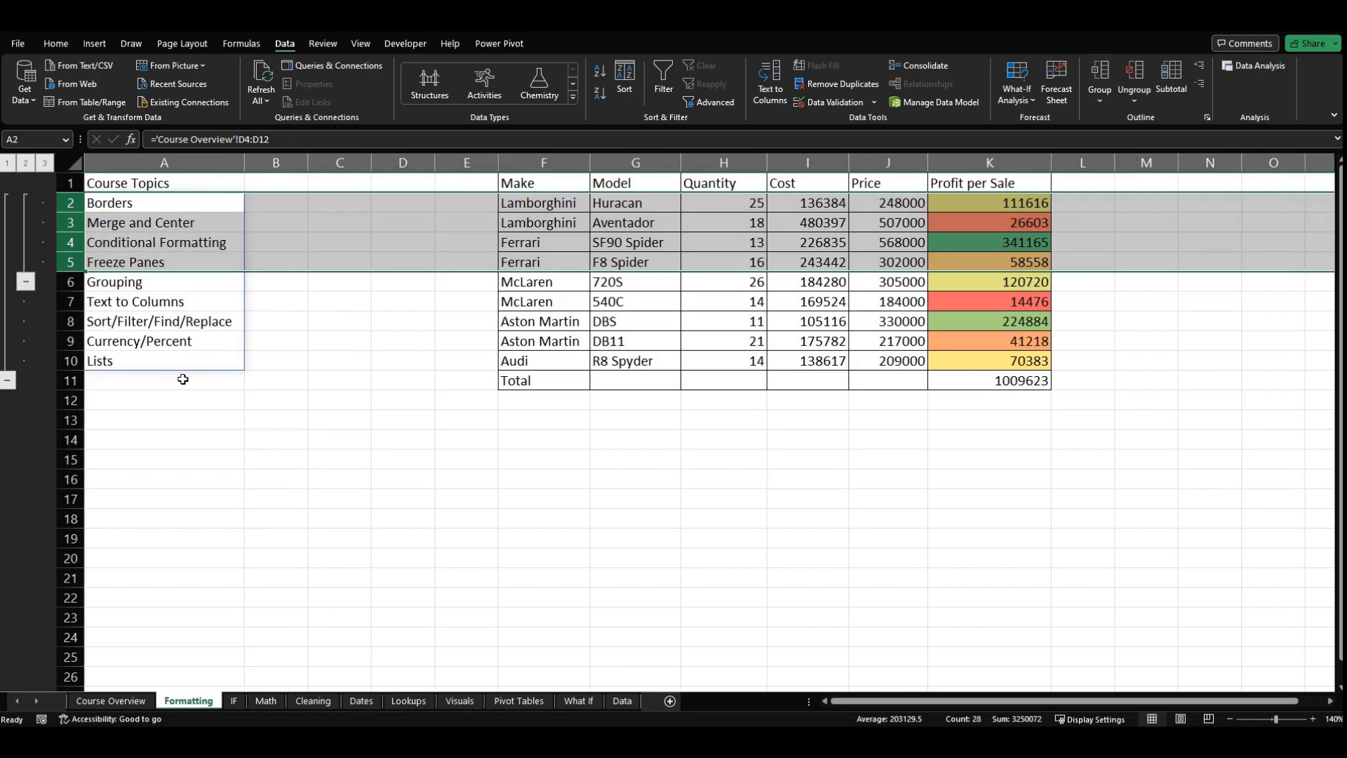
# Step: Collapse and re-expand the nested group of rows 2 to 5, and show outline levels 1, 2 and 3 in turn
pyautogui.click(142, 392)
pyautogui.click(28, 282)
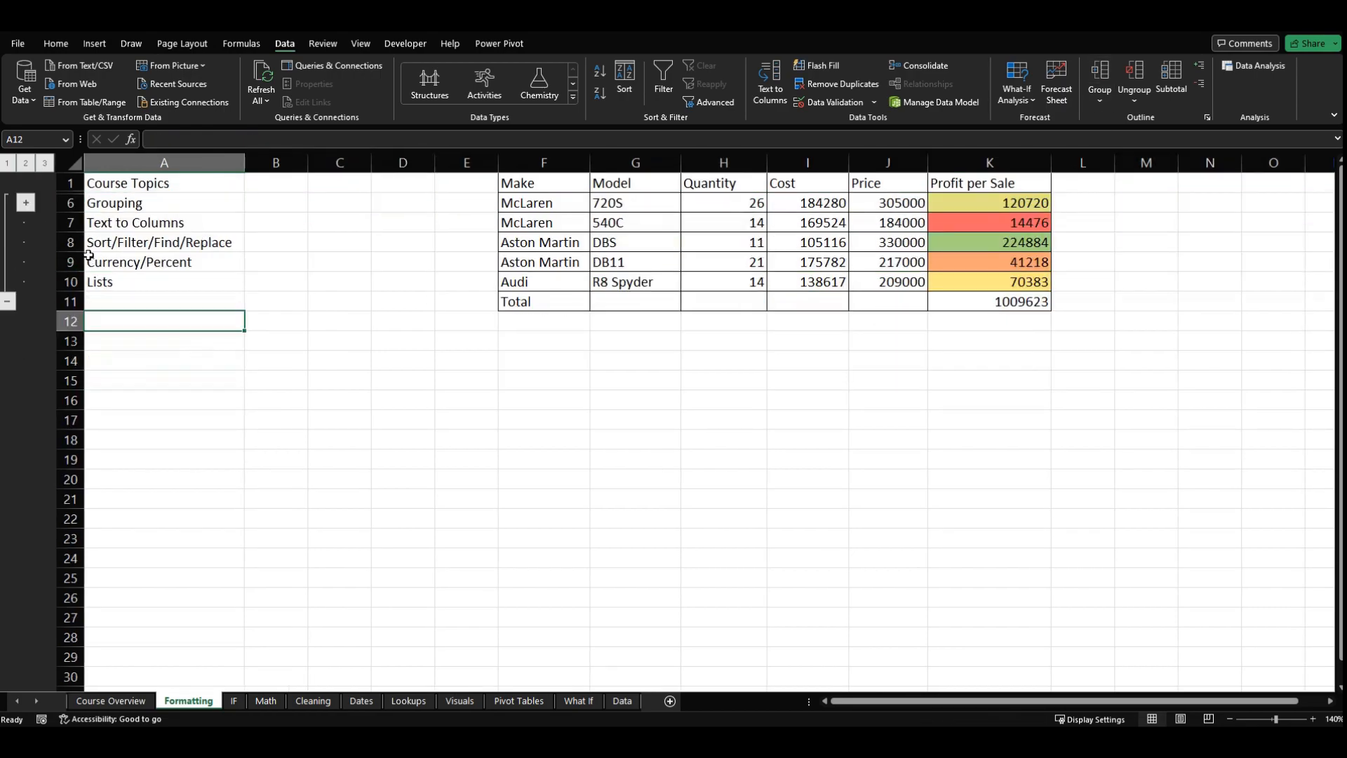
pyautogui.click(27, 208)
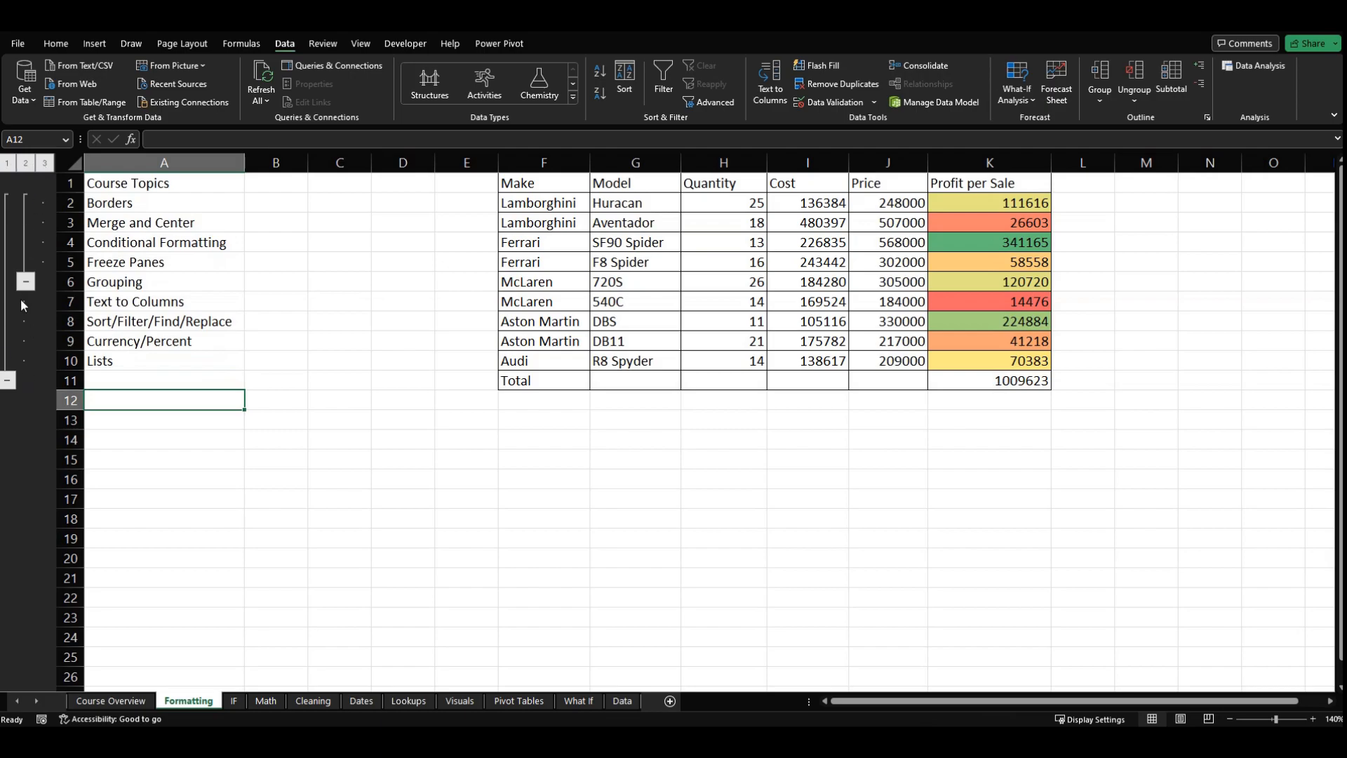
pyautogui.click(7, 164)
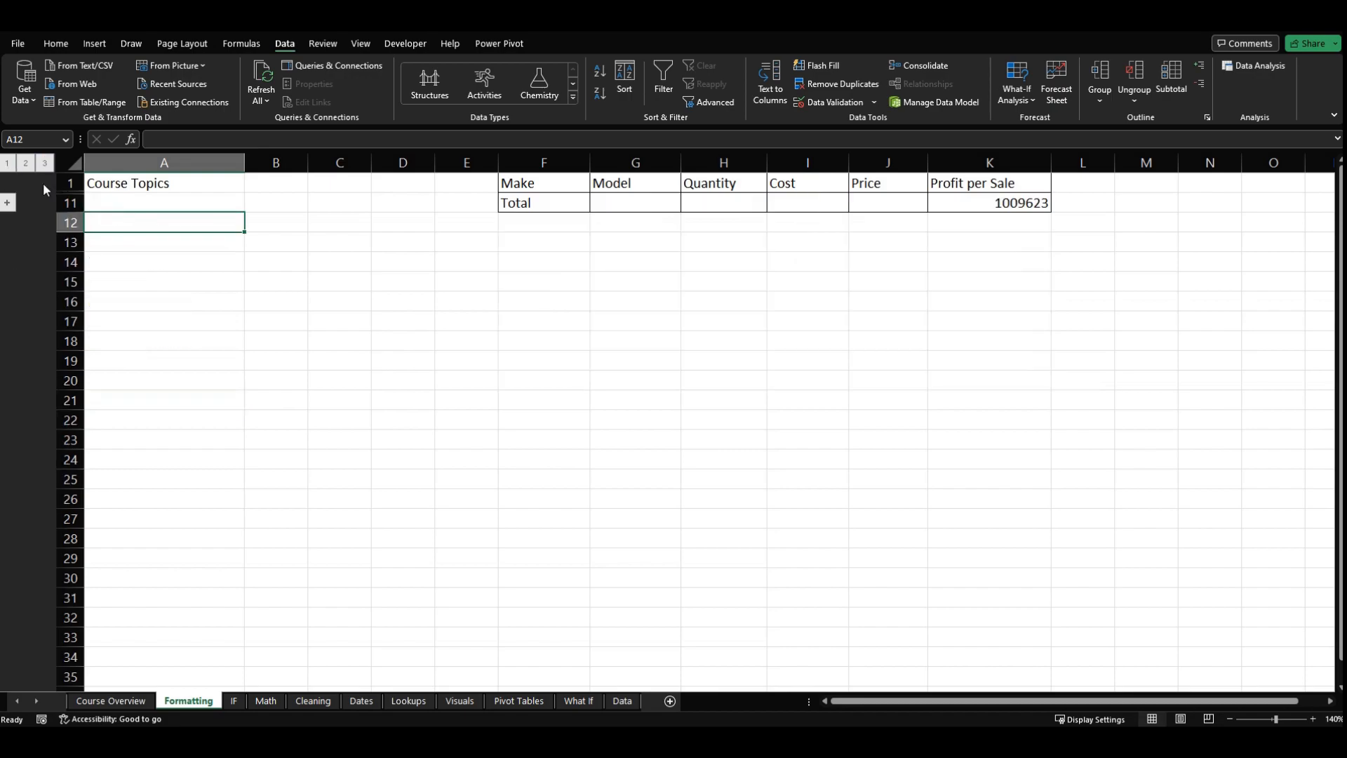
pyautogui.click(25, 165)
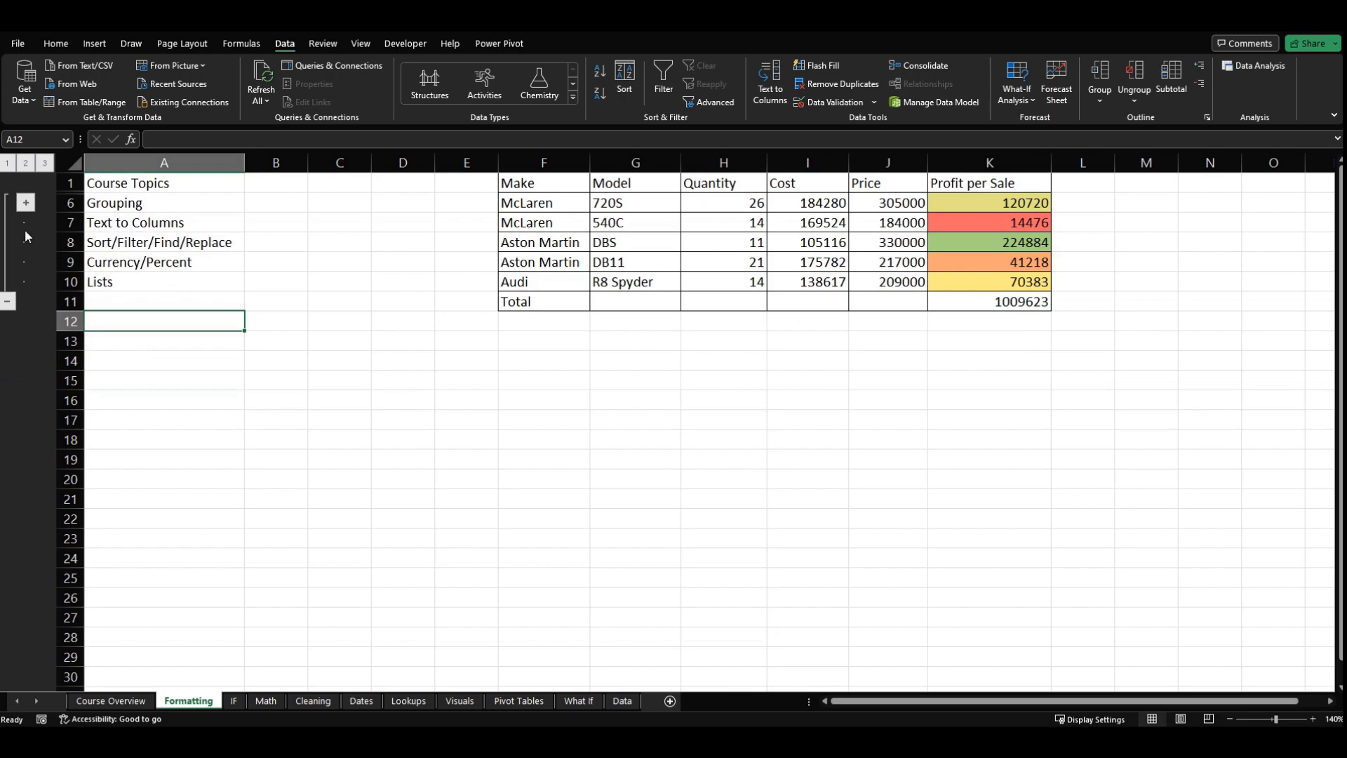
pyautogui.click(44, 164)
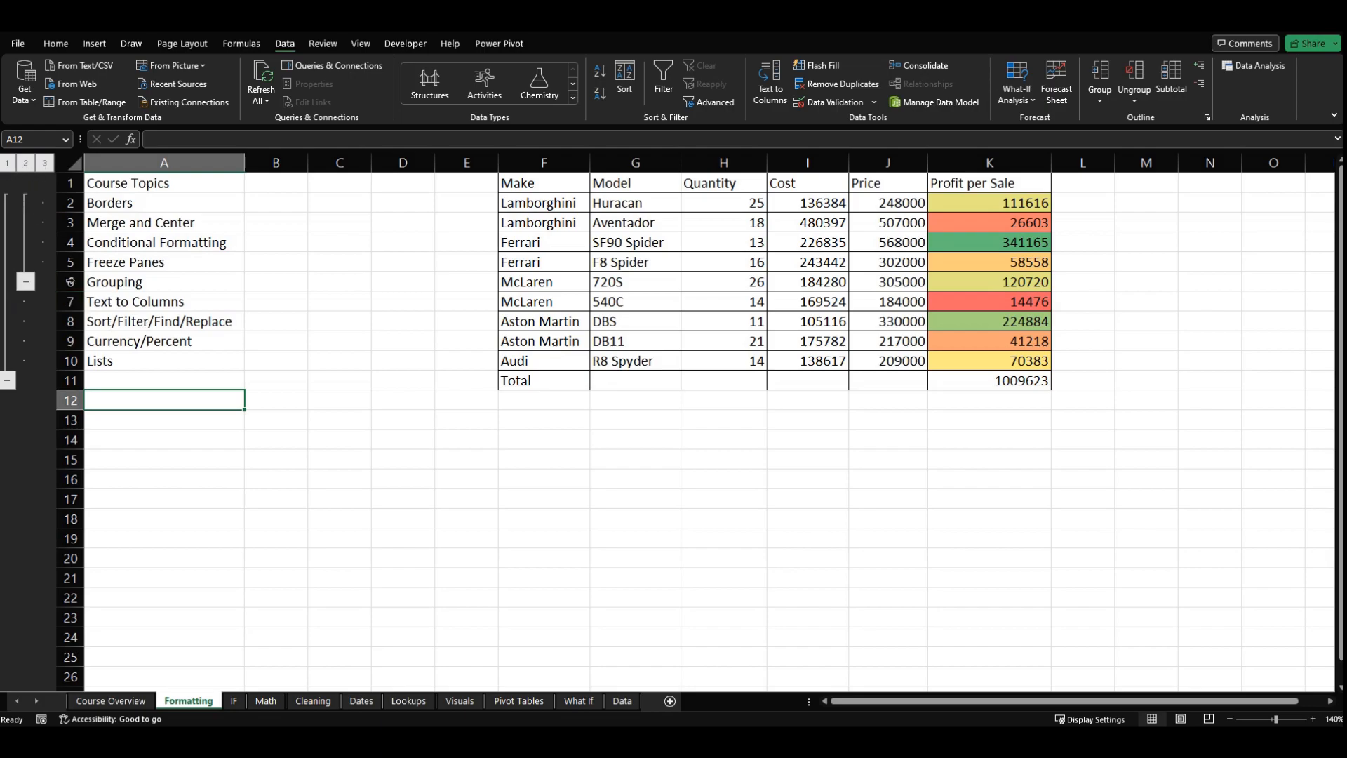
# Step: Select the two Lamborghini models in G2:G3, and hide and show their rows again with the nested group
pyautogui.click(192, 382)
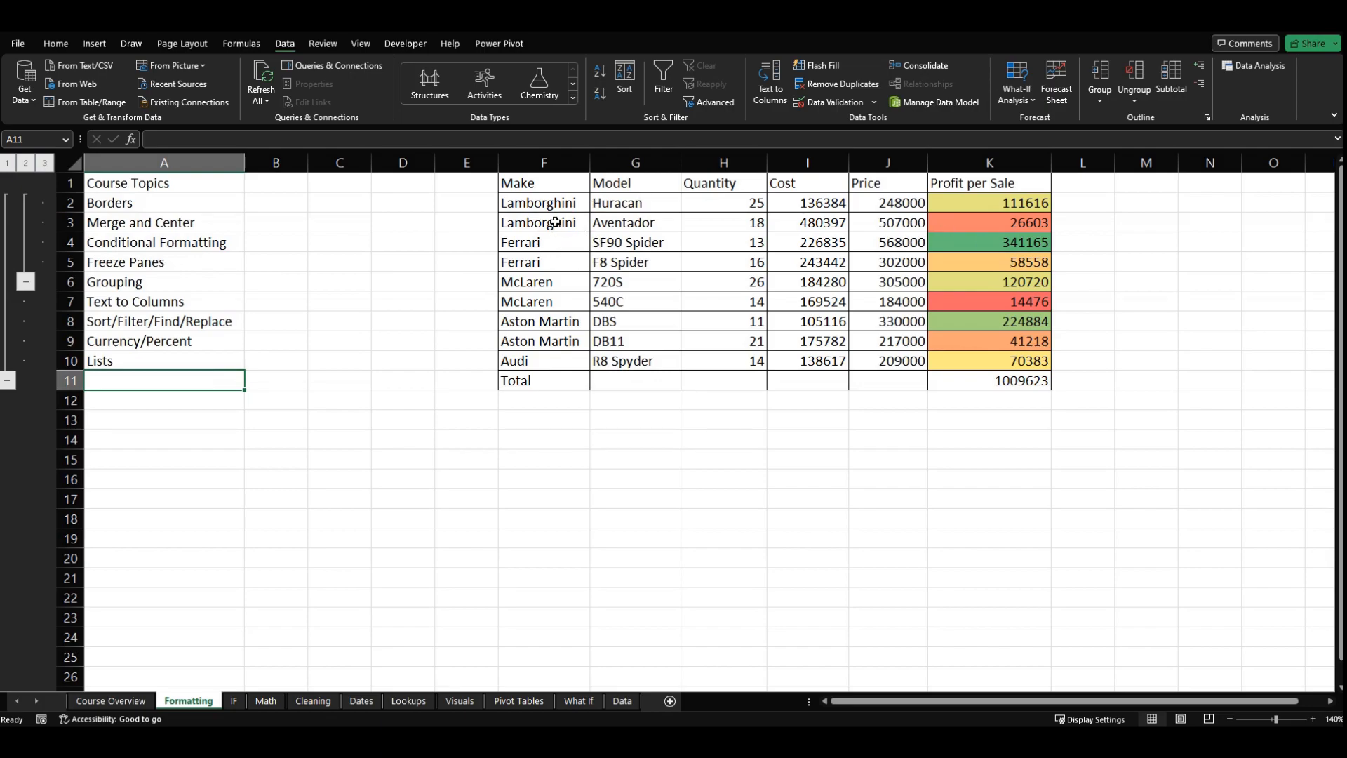
pyautogui.moveTo(636, 204); pyautogui.dragTo(662, 215)
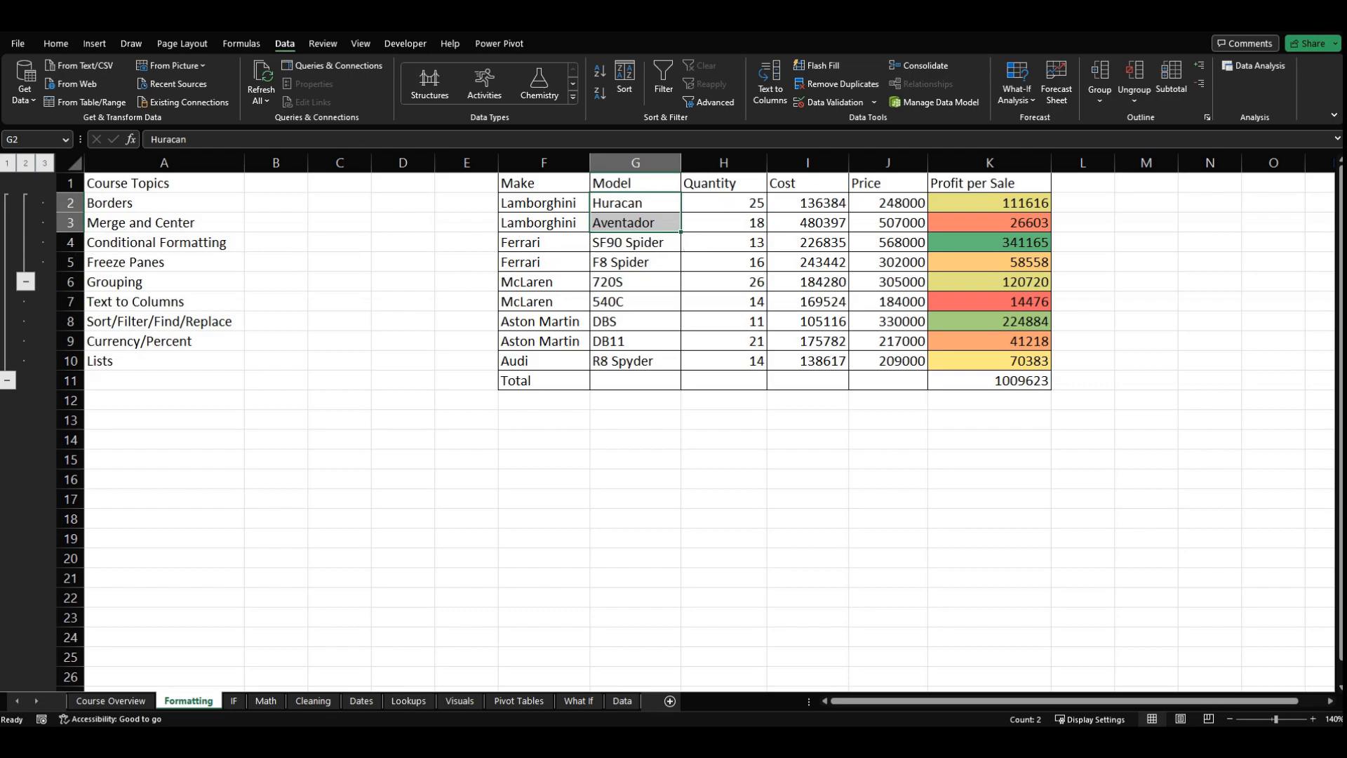
pyautogui.click(26, 282)
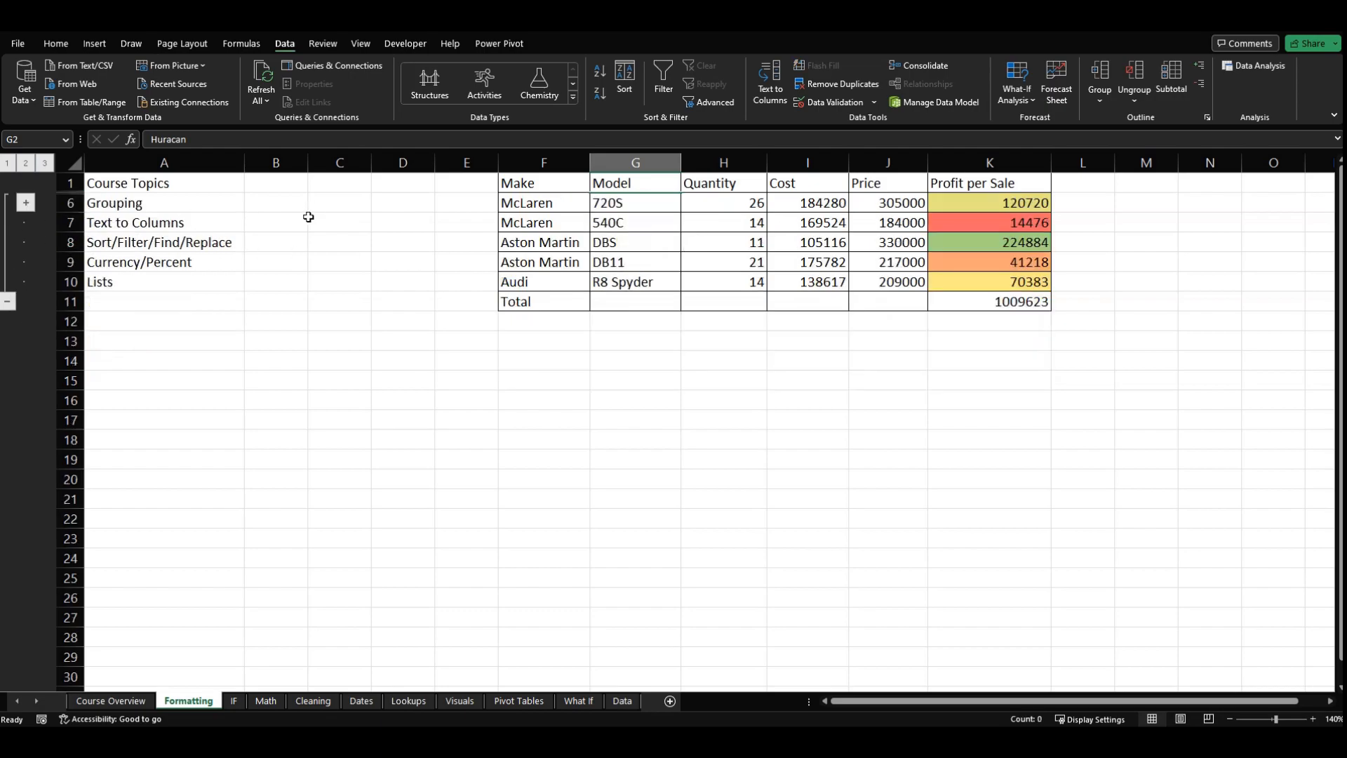
pyautogui.click(26, 202)
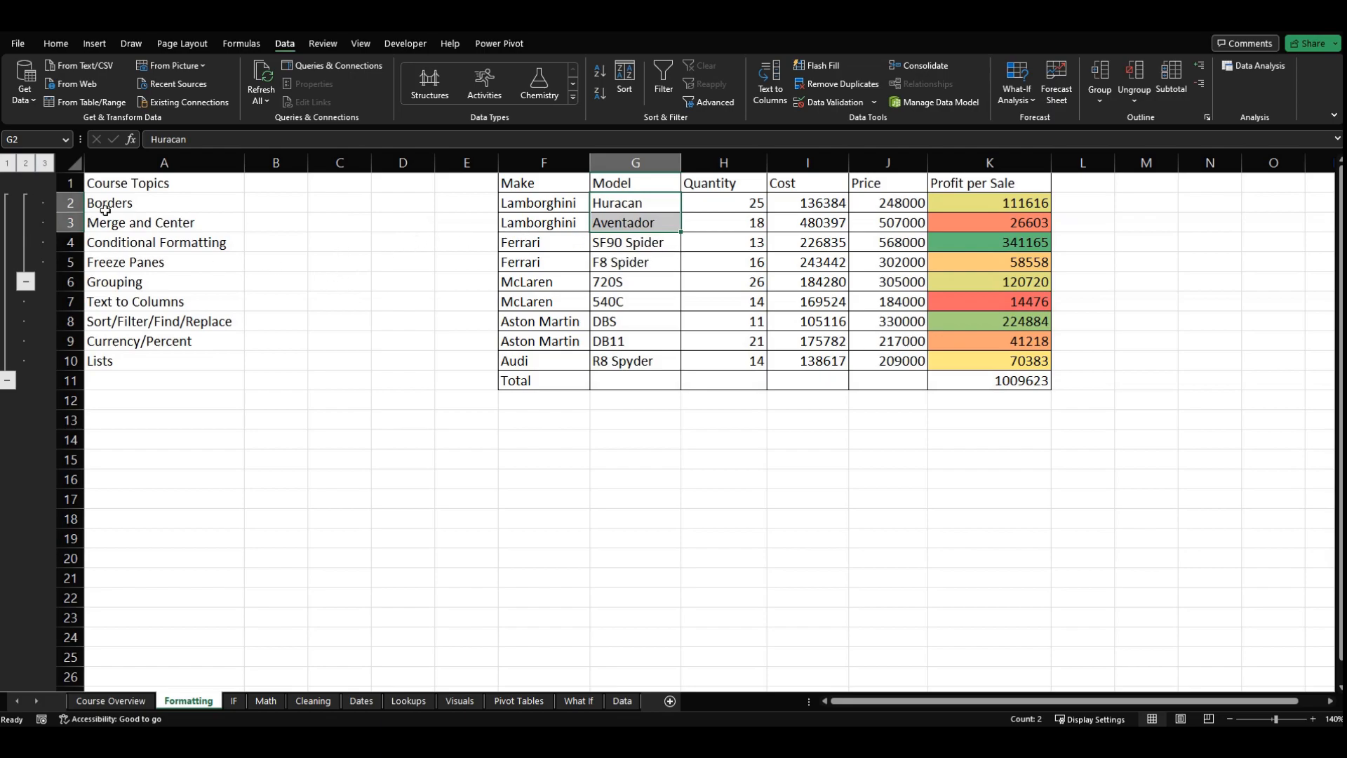
# Step: Remove both grouping levels from the car table by ungrouping rows 2 to 11 twice, and clear the row selection
pyautogui.moveTo(70, 202); pyautogui.dragTo(70, 380)
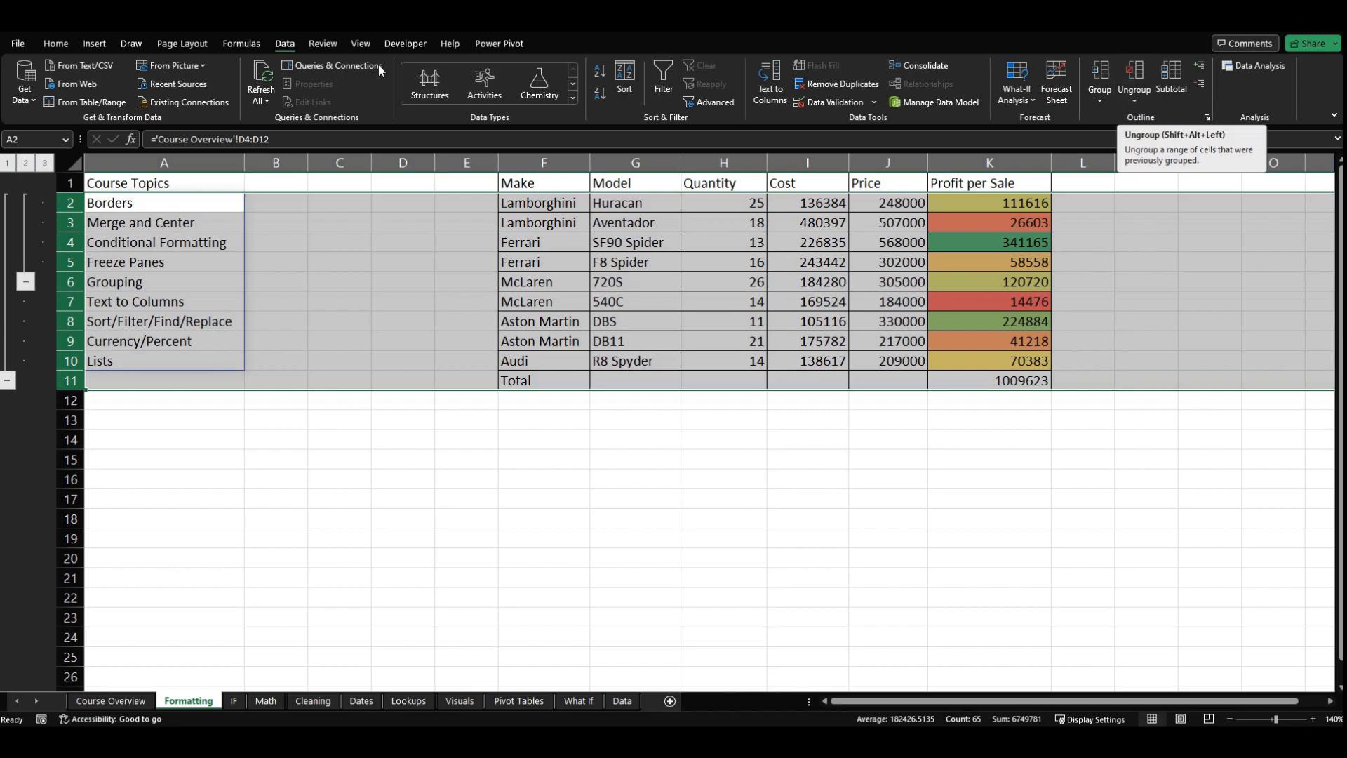
pyautogui.click(1144, 75)
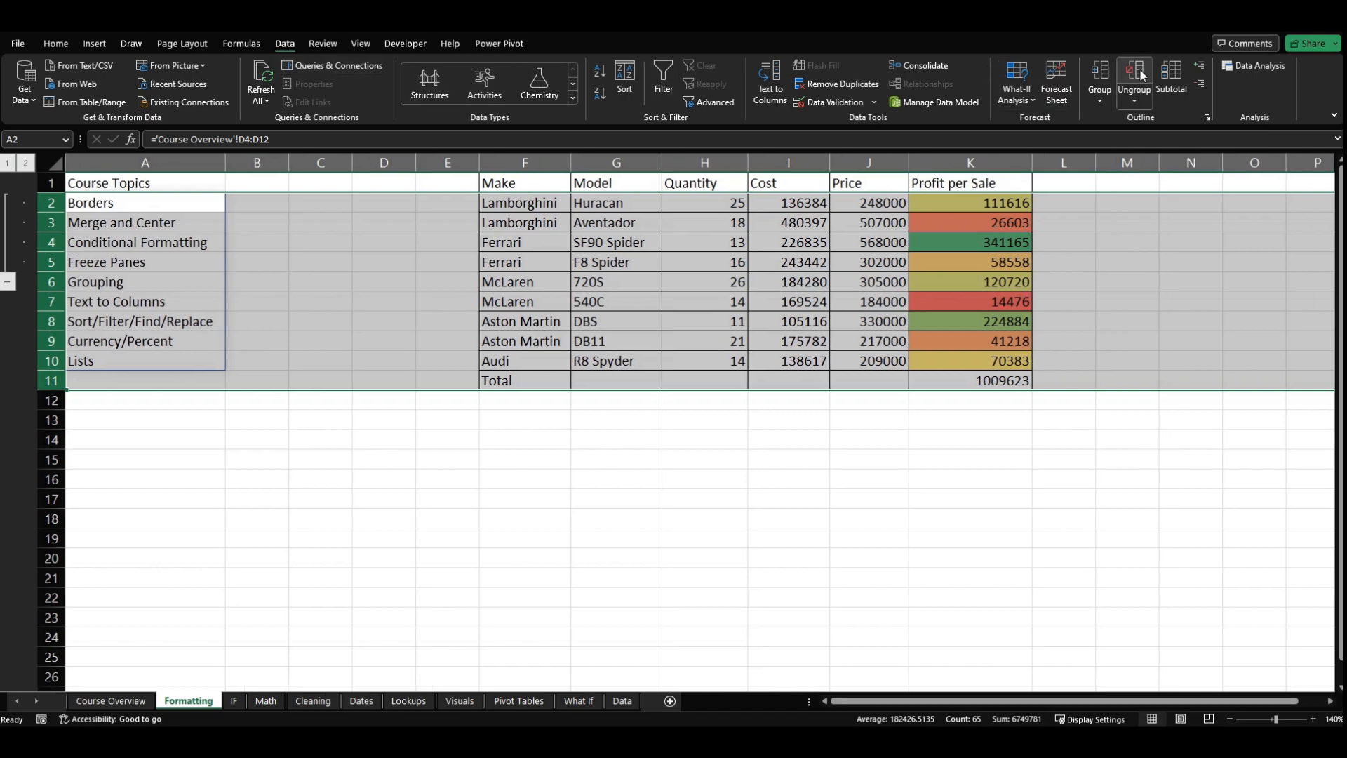
pyautogui.click(1136, 70)
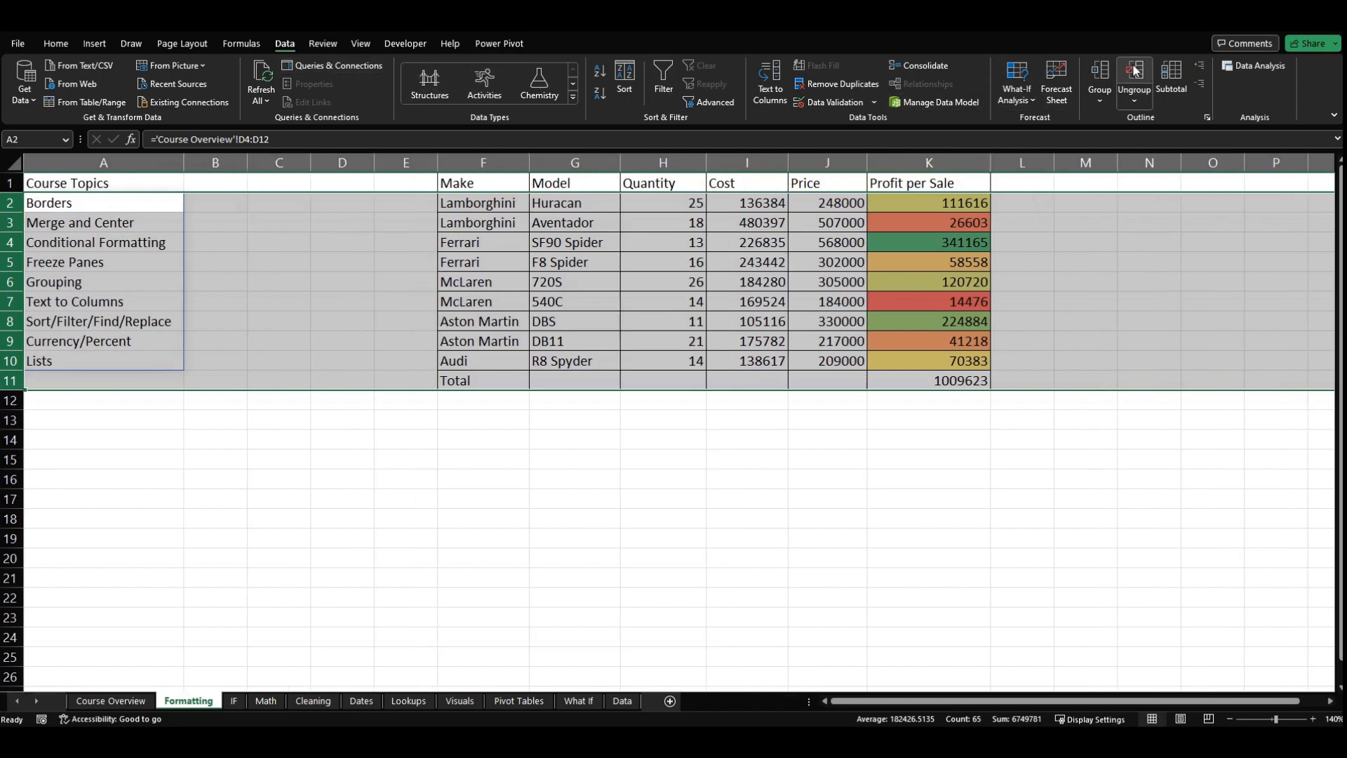
pyautogui.click(318, 288)
pyautogui.click(294, 418)
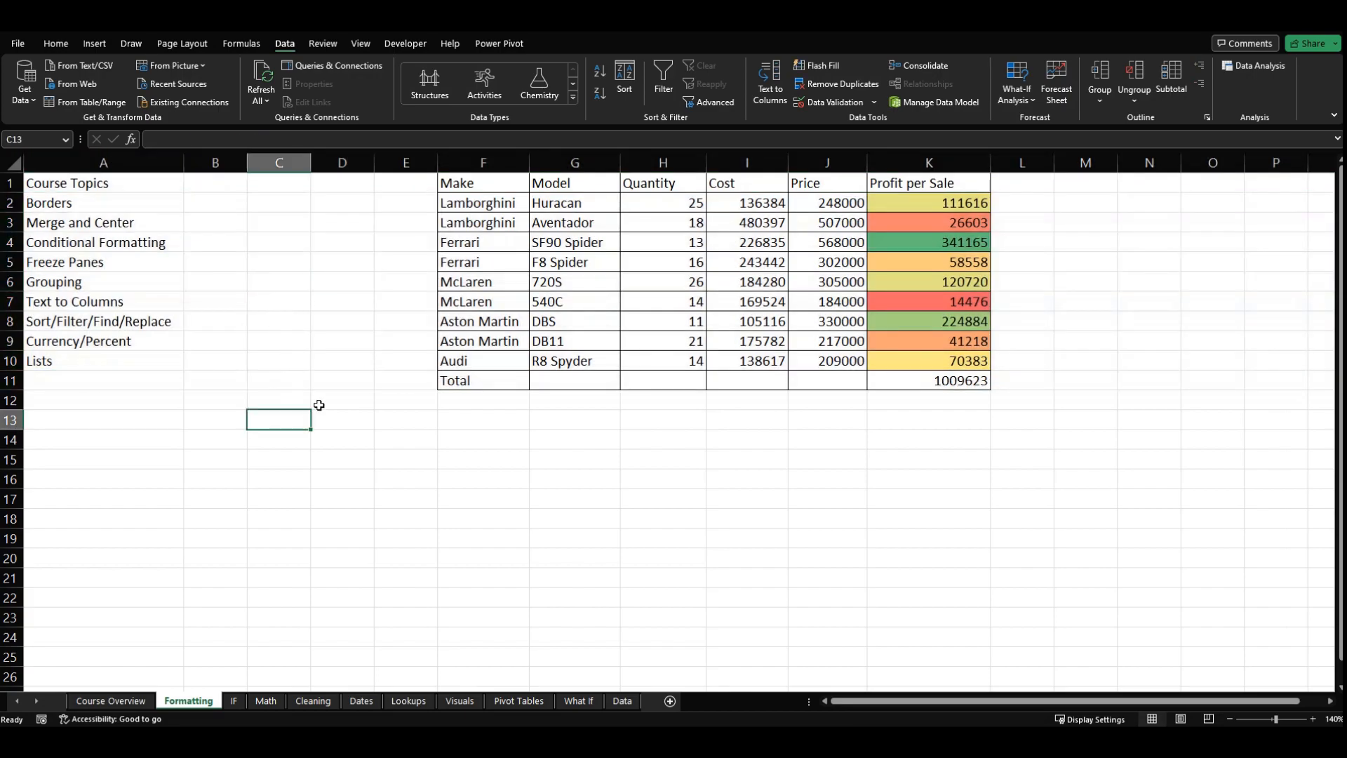
# Step: Go through the course topics from Freeze Panes to Sort/Filter/Find/Replace, and examine the Profit per Sale values in K2:K10
pyautogui.click(210, 339)
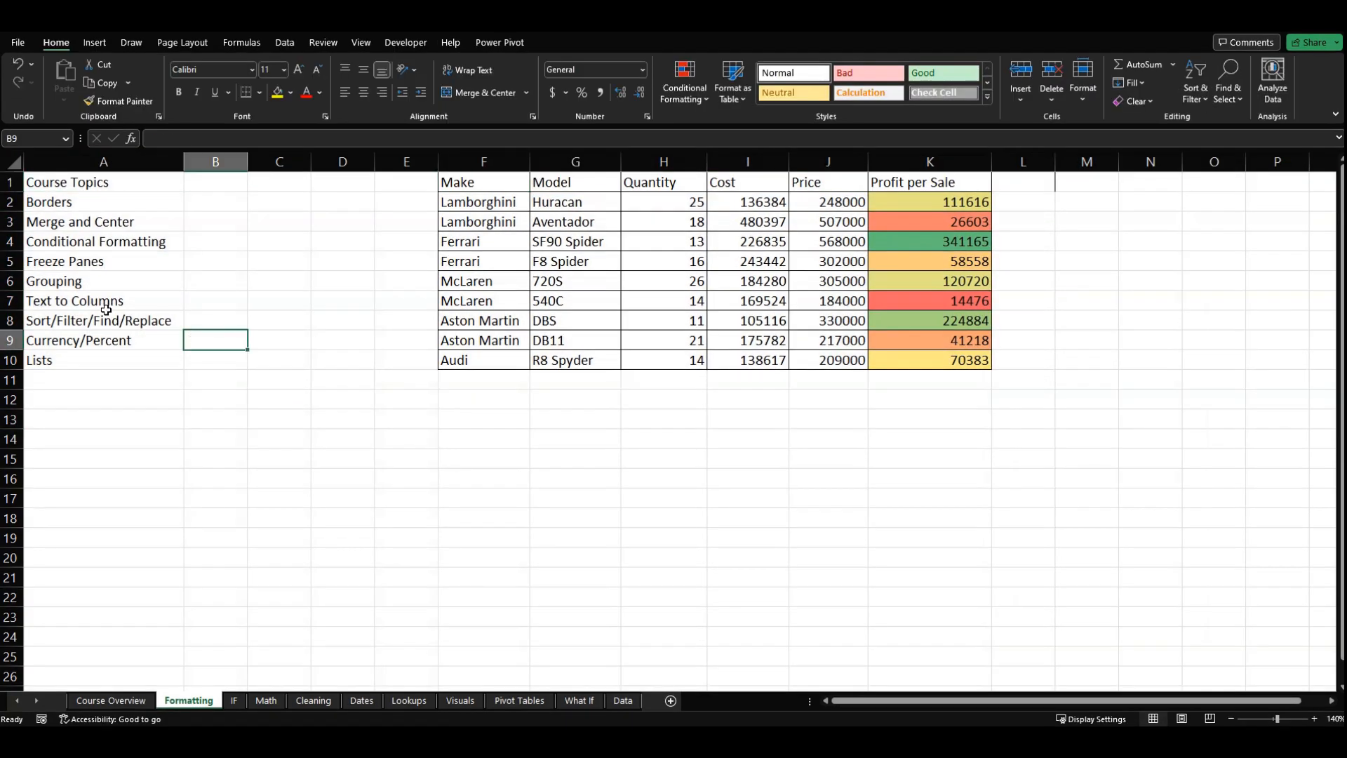
pyautogui.click(97, 265)
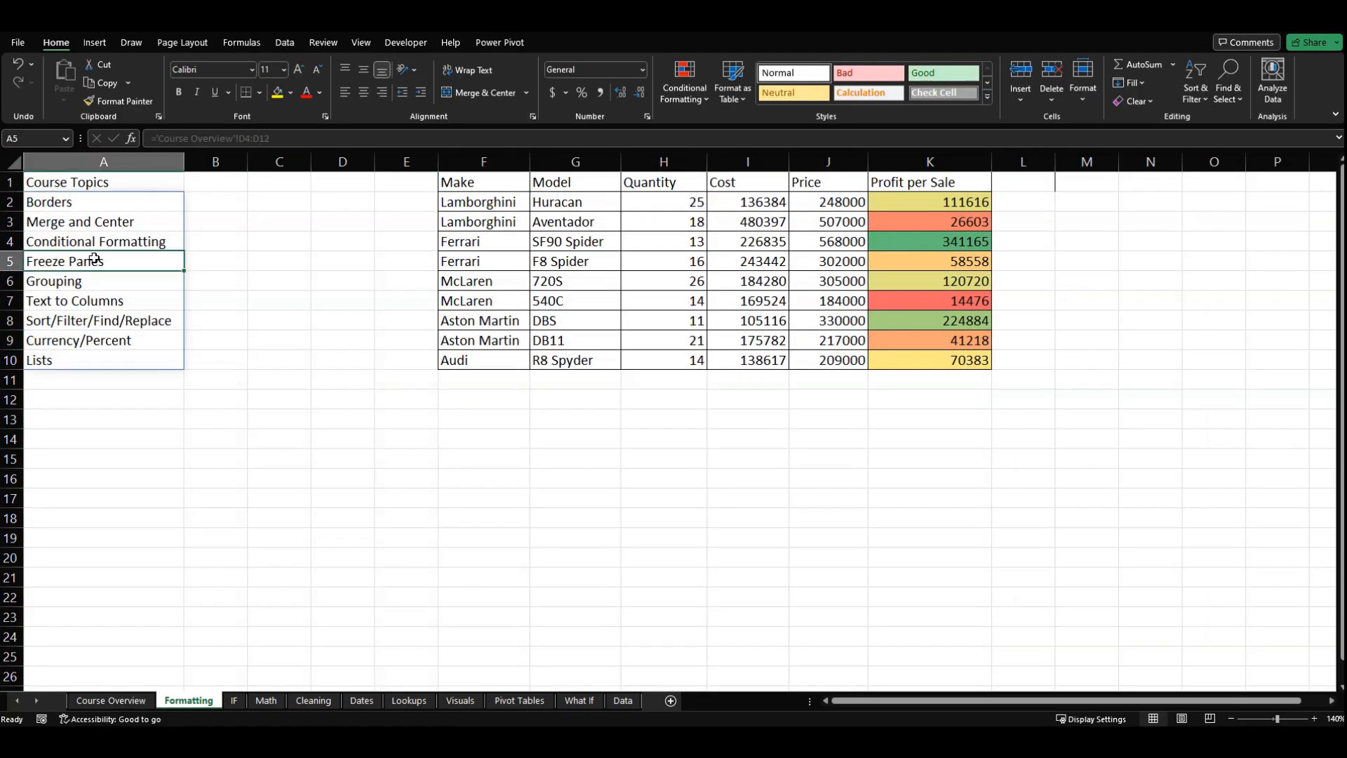
pyautogui.click(120, 281)
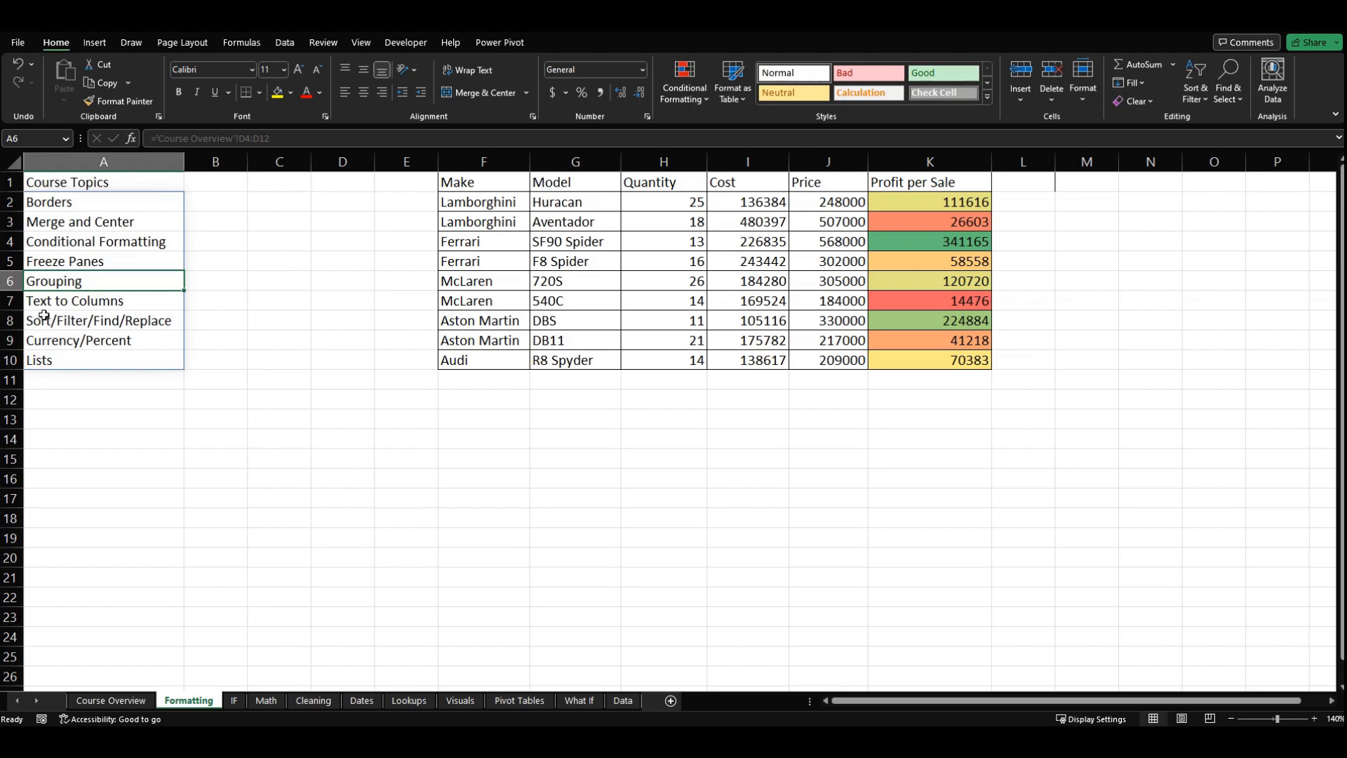
pyautogui.click(120, 320)
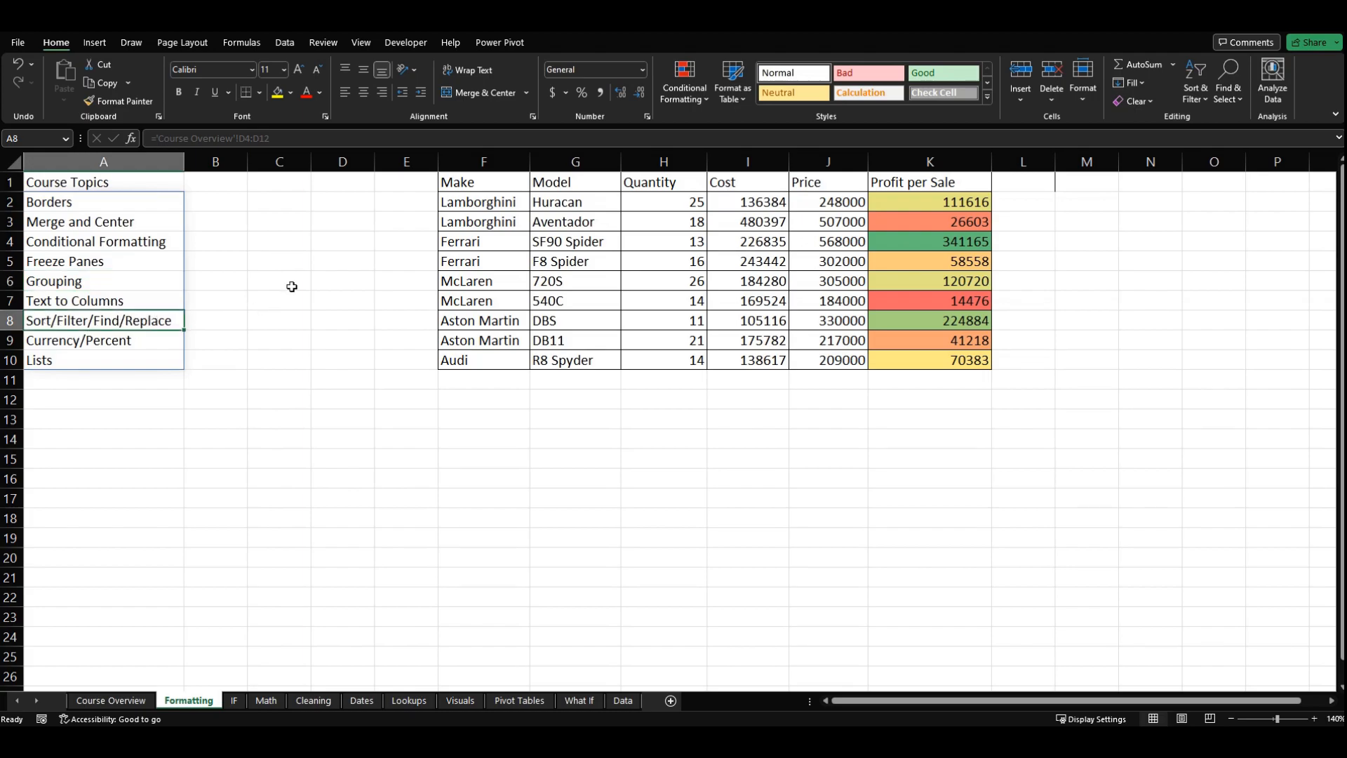
pyautogui.click(483, 258)
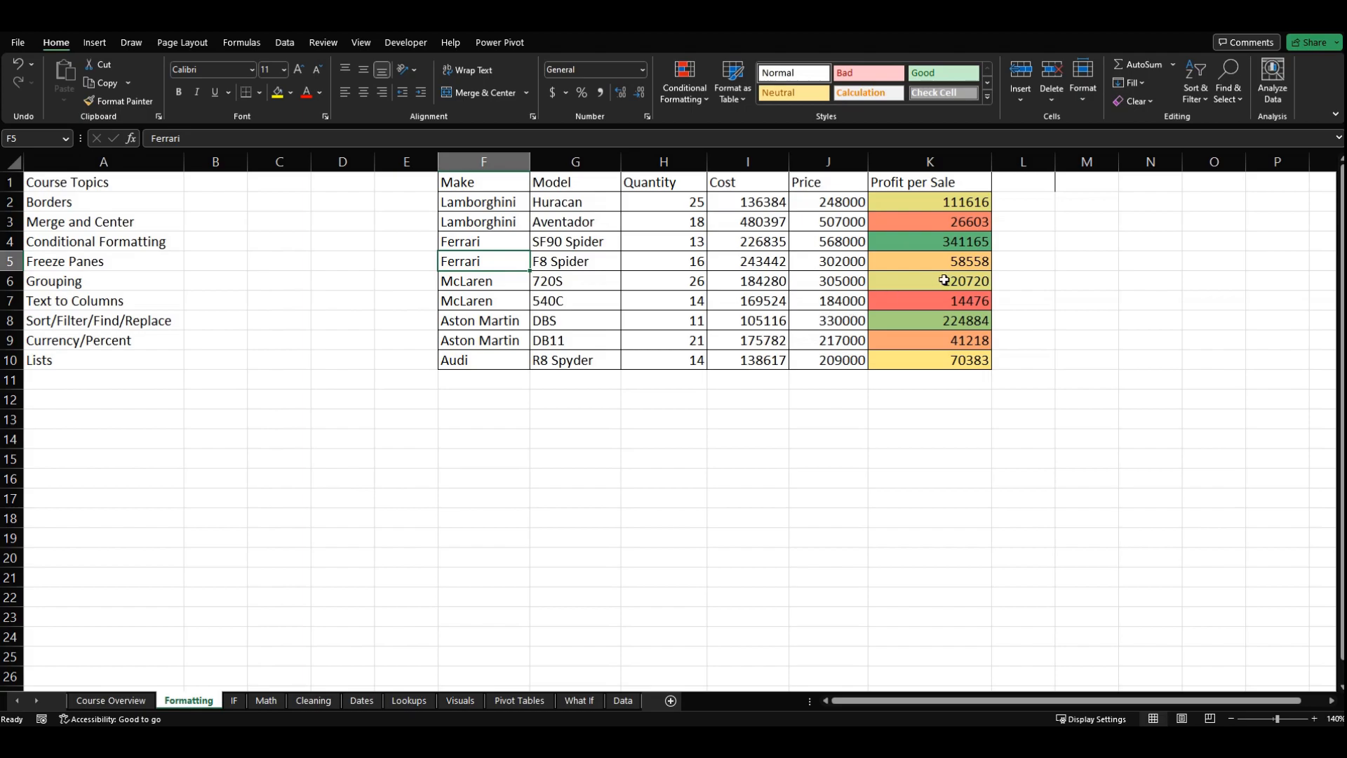
pyautogui.moveTo(905, 200); pyautogui.dragTo(902, 354)
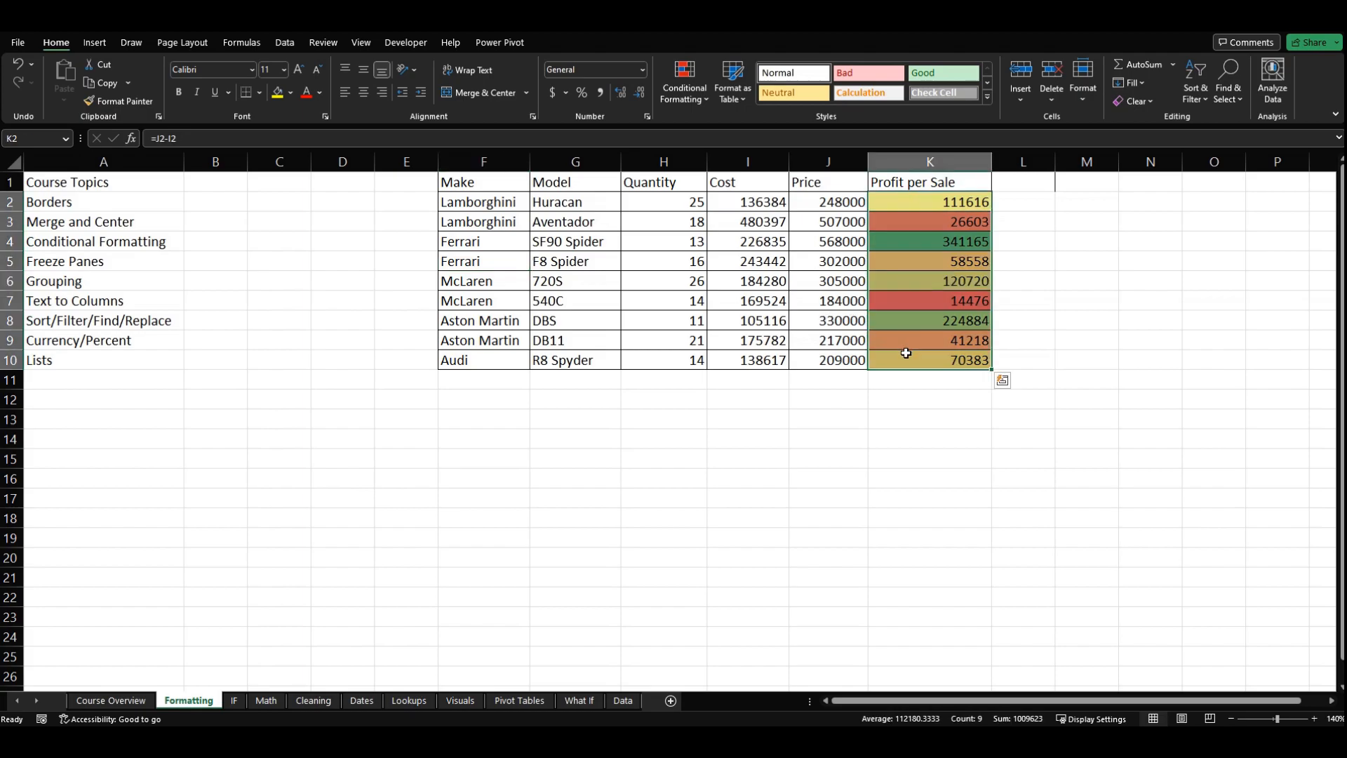
pyautogui.click(906, 248)
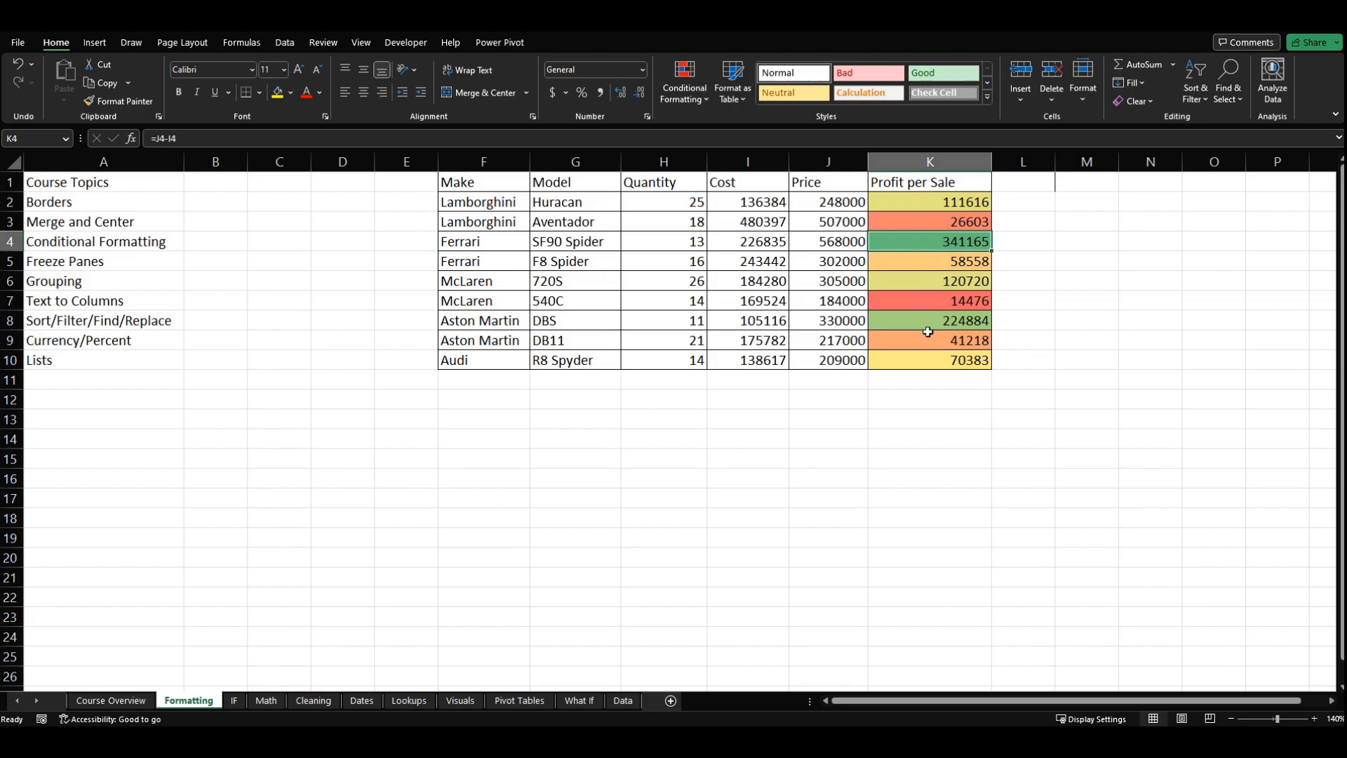
# Step: Turn on filtering for the car table's header row, and view the Make column's filter options without changing them
pyautogui.click(668, 267)
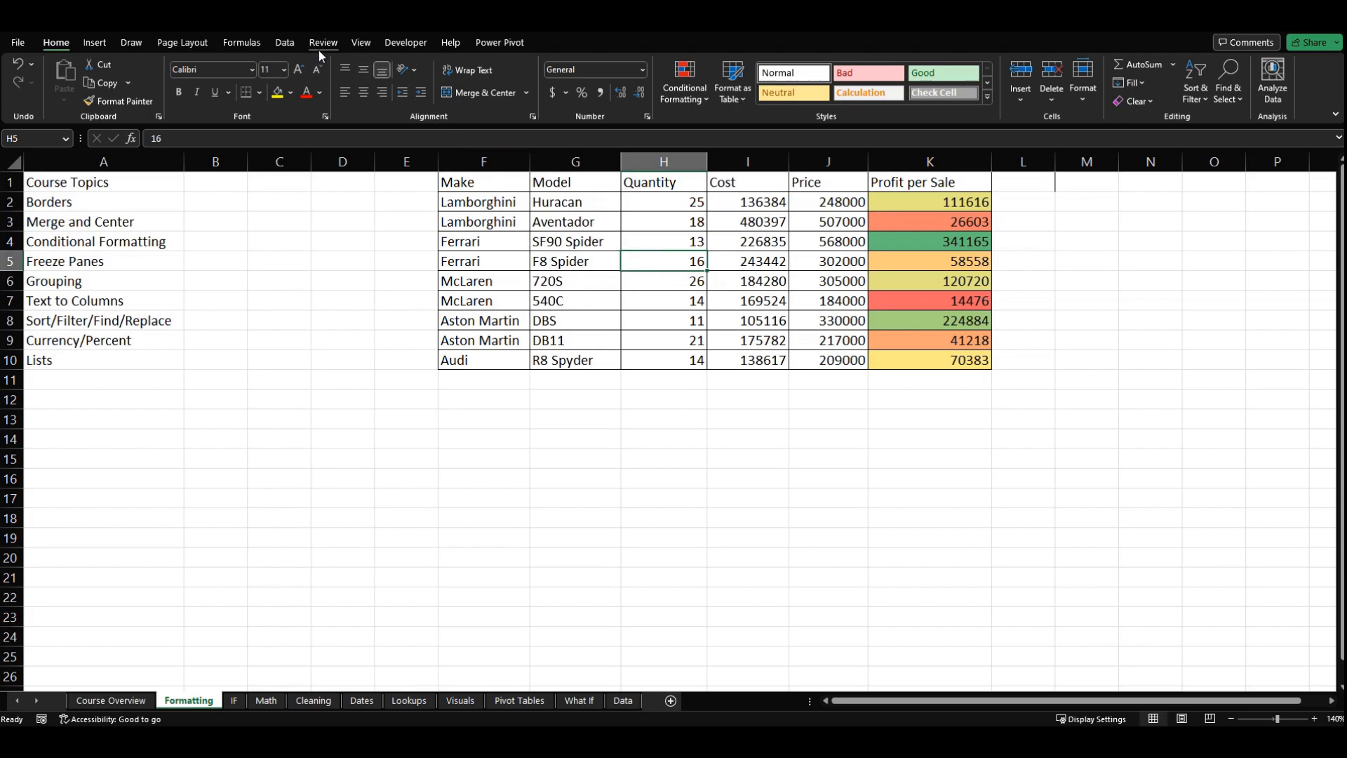
pyautogui.click(285, 44)
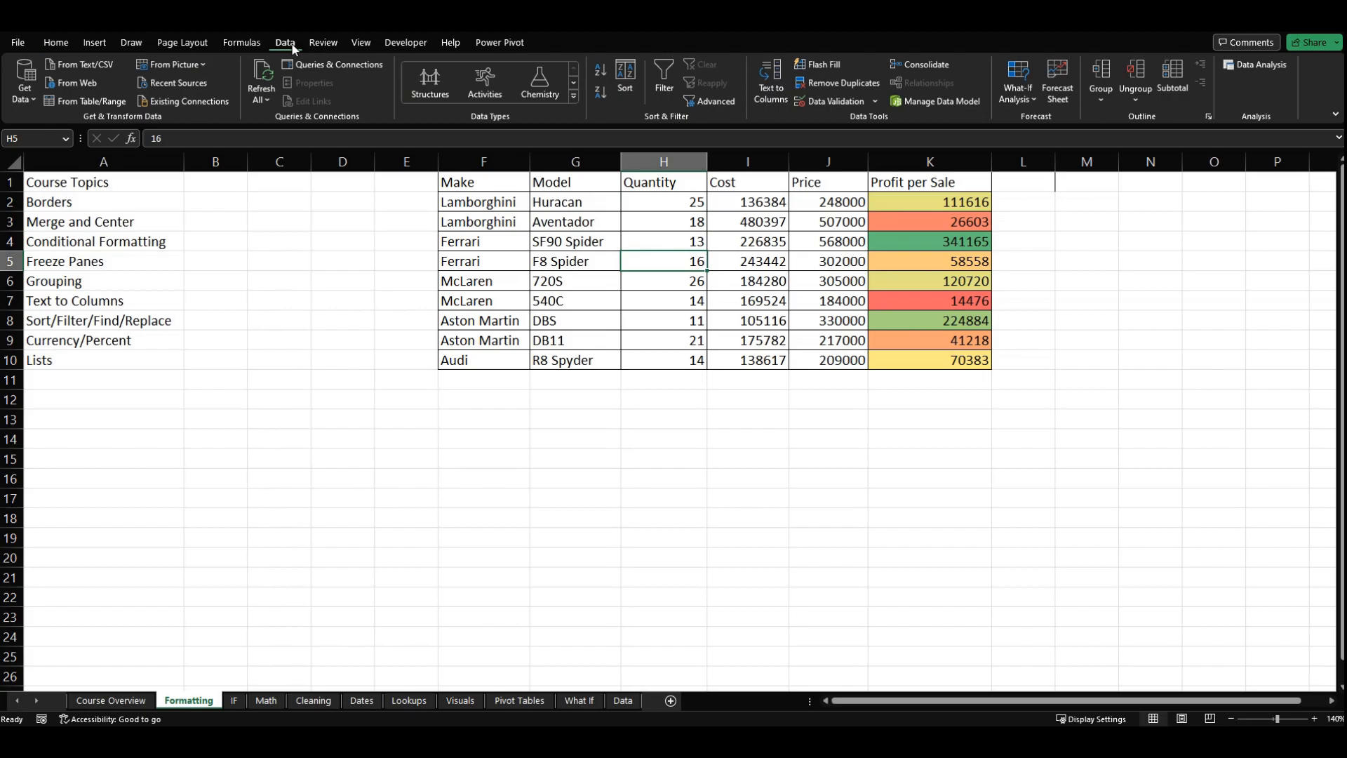
pyautogui.click(666, 79)
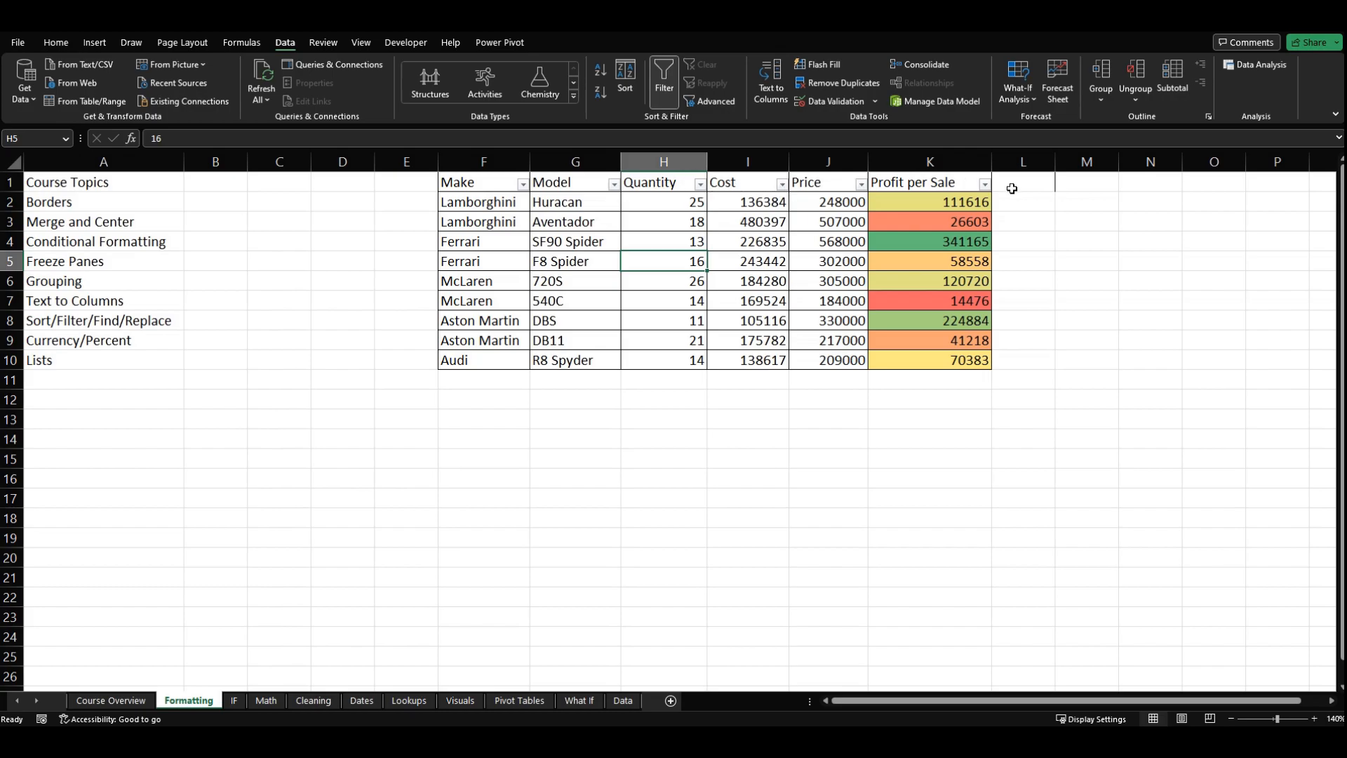
pyautogui.click(523, 185)
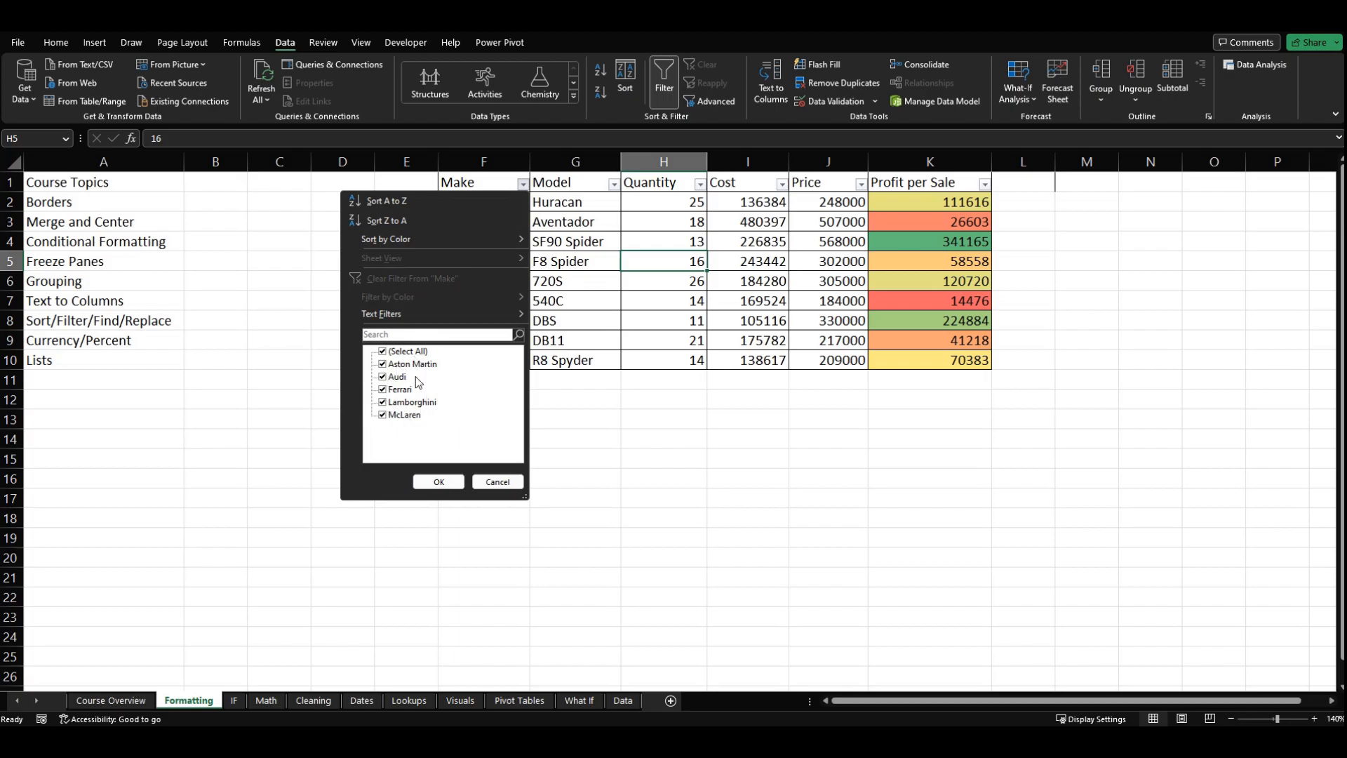
pyautogui.click(498, 482)
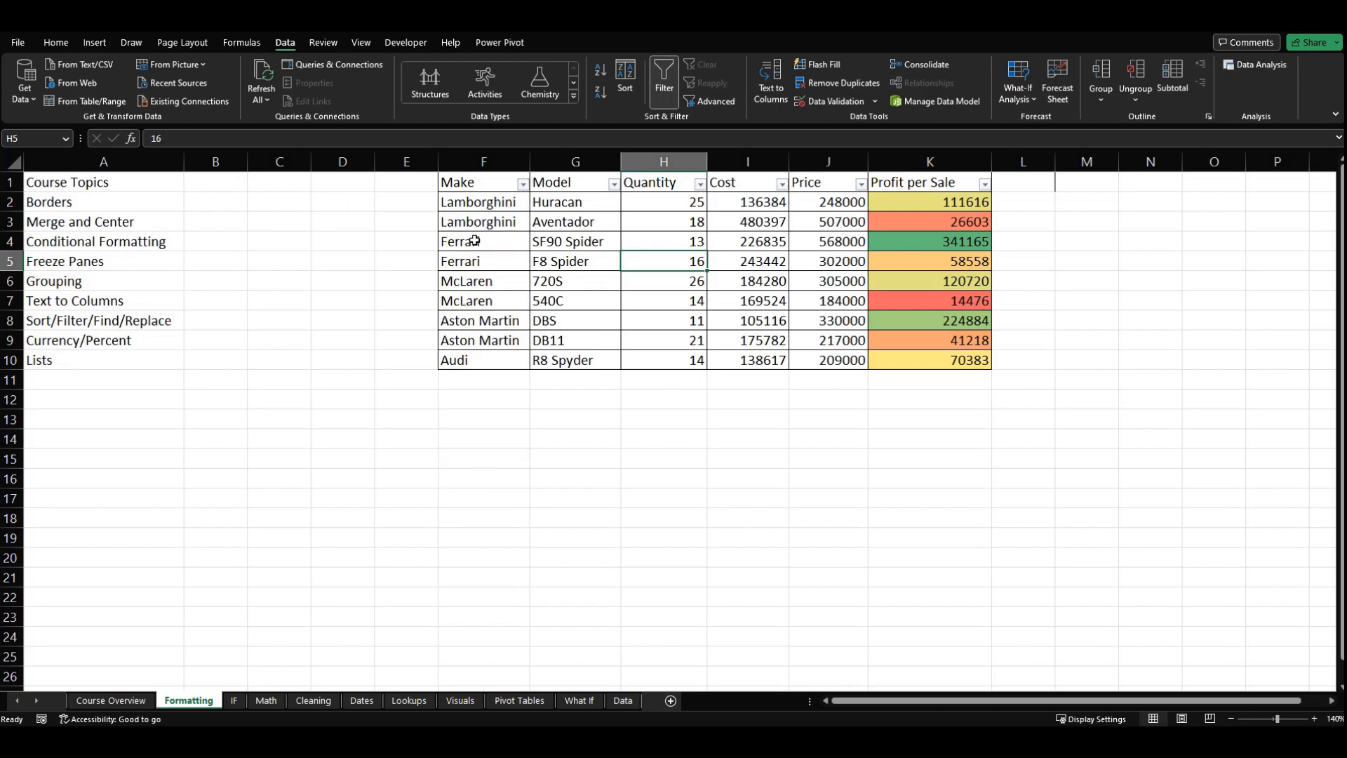
# Step: Filter the Make column to show only Ferrari and McLaren
pyautogui.click(494, 211)
pyautogui.press('Down')
pyautogui.press('Down')
pyautogui.press('Down')
pyautogui.press('Down')
pyautogui.click(523, 184)
pyautogui.click(409, 352)
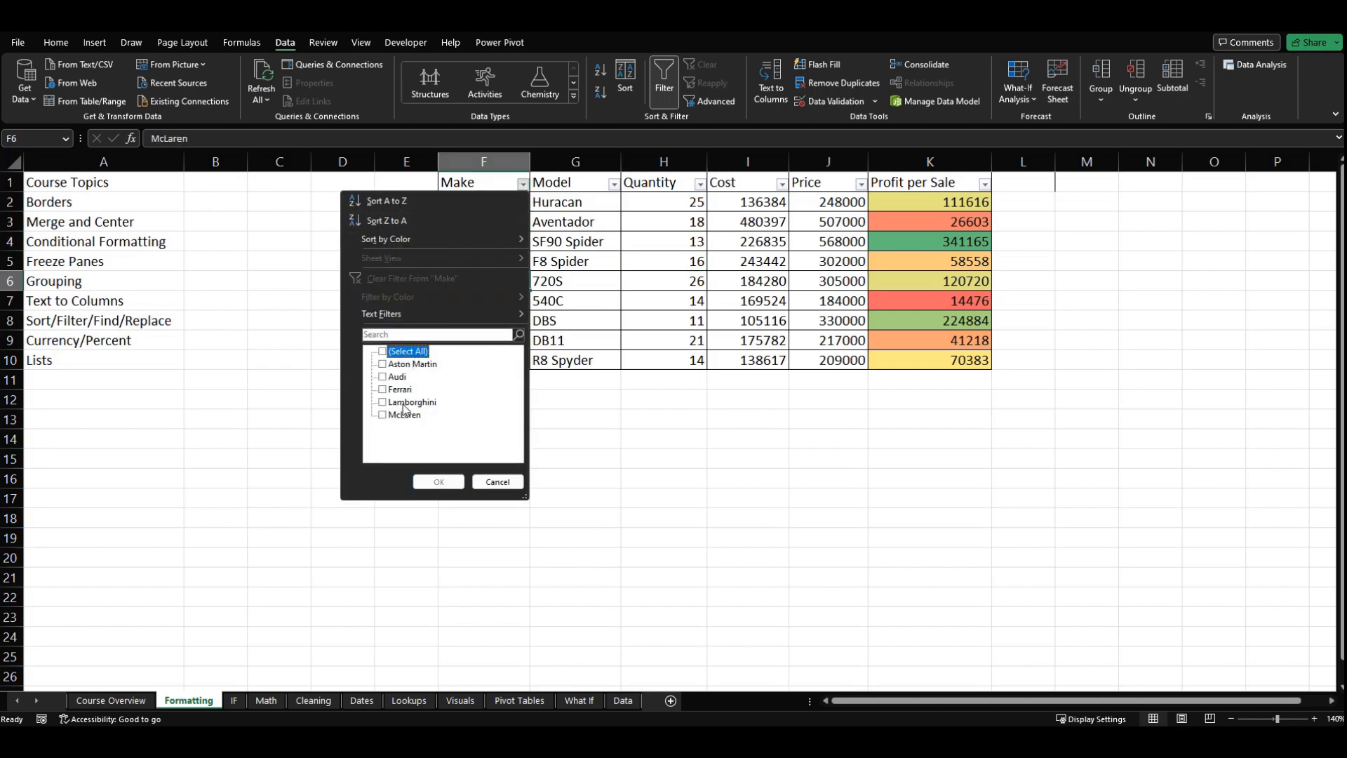
pyautogui.click(402, 417)
pyautogui.click(399, 391)
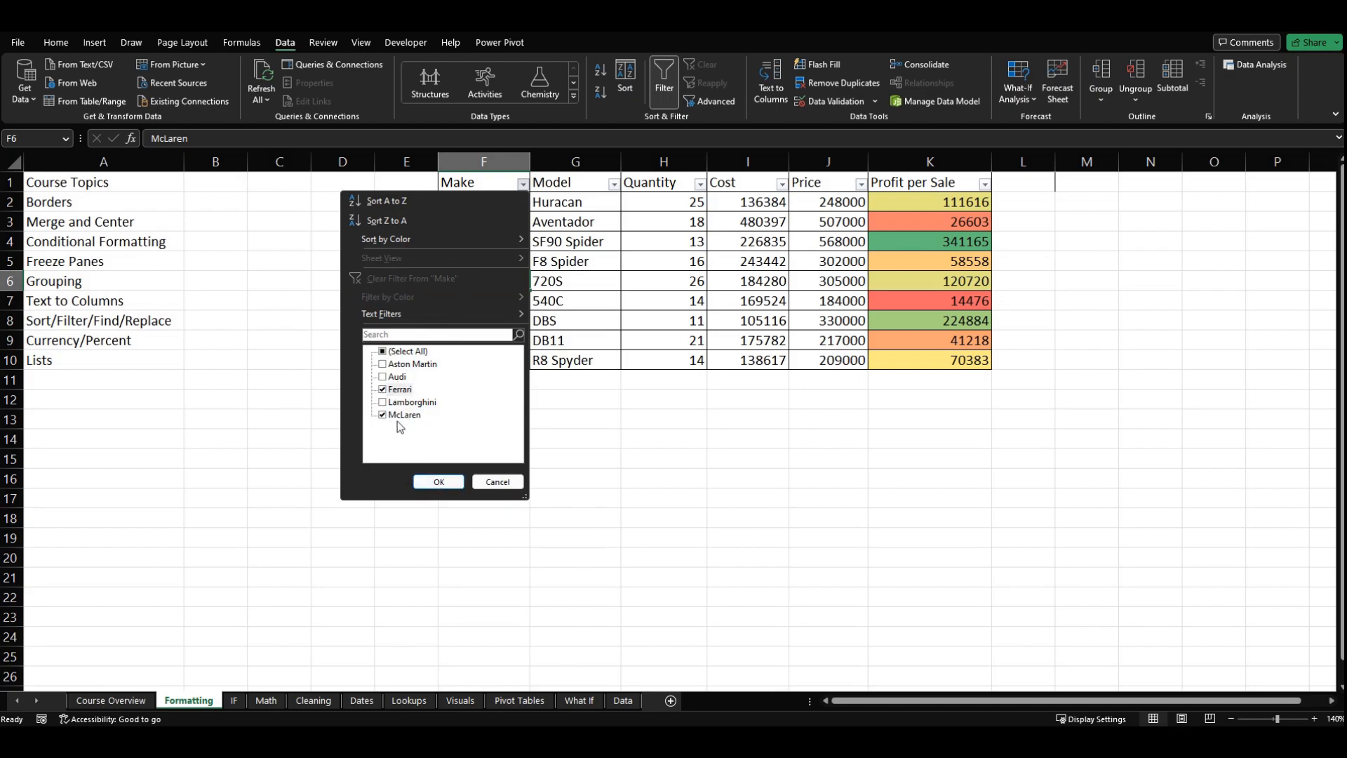
pyautogui.click(438, 481)
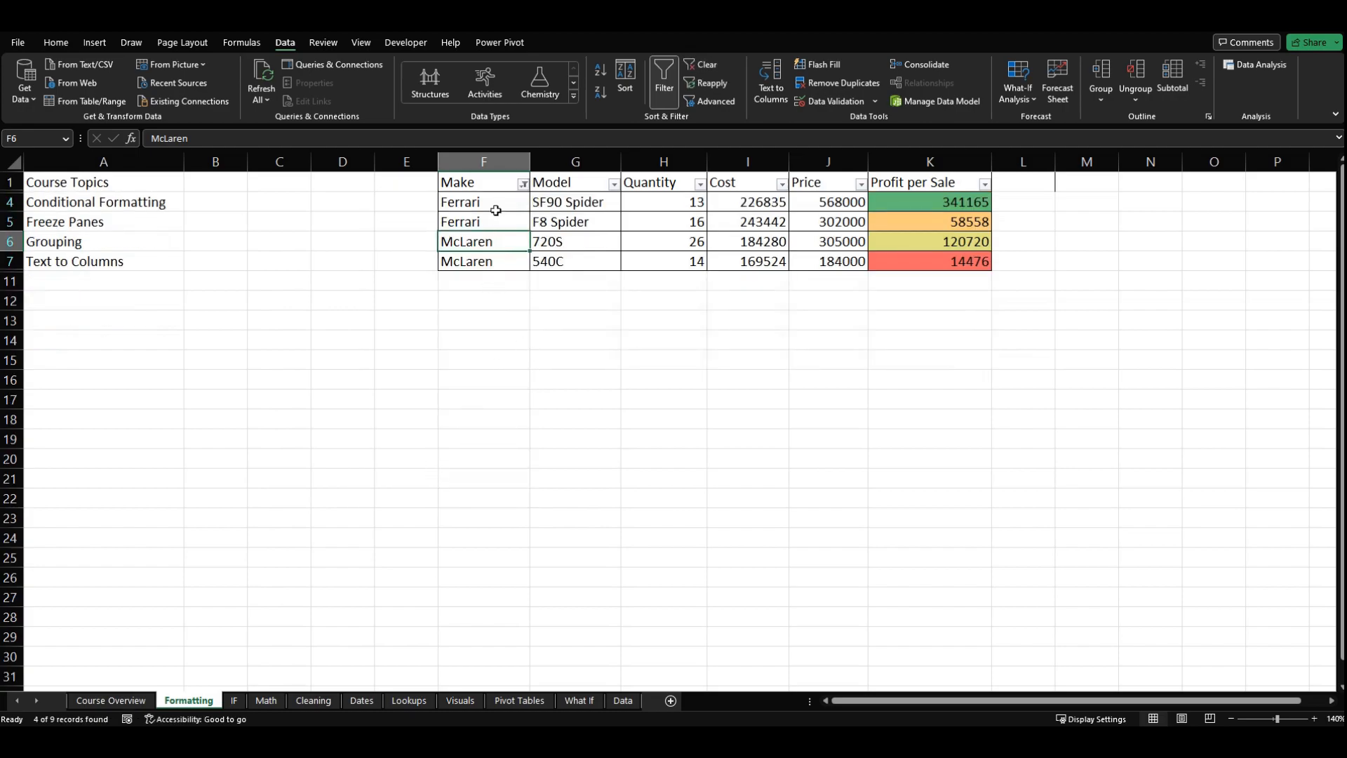
# Step: Include all makes in the Make column's filter again, and select the first Profit per Sale value in K2
pyautogui.click(522, 184)
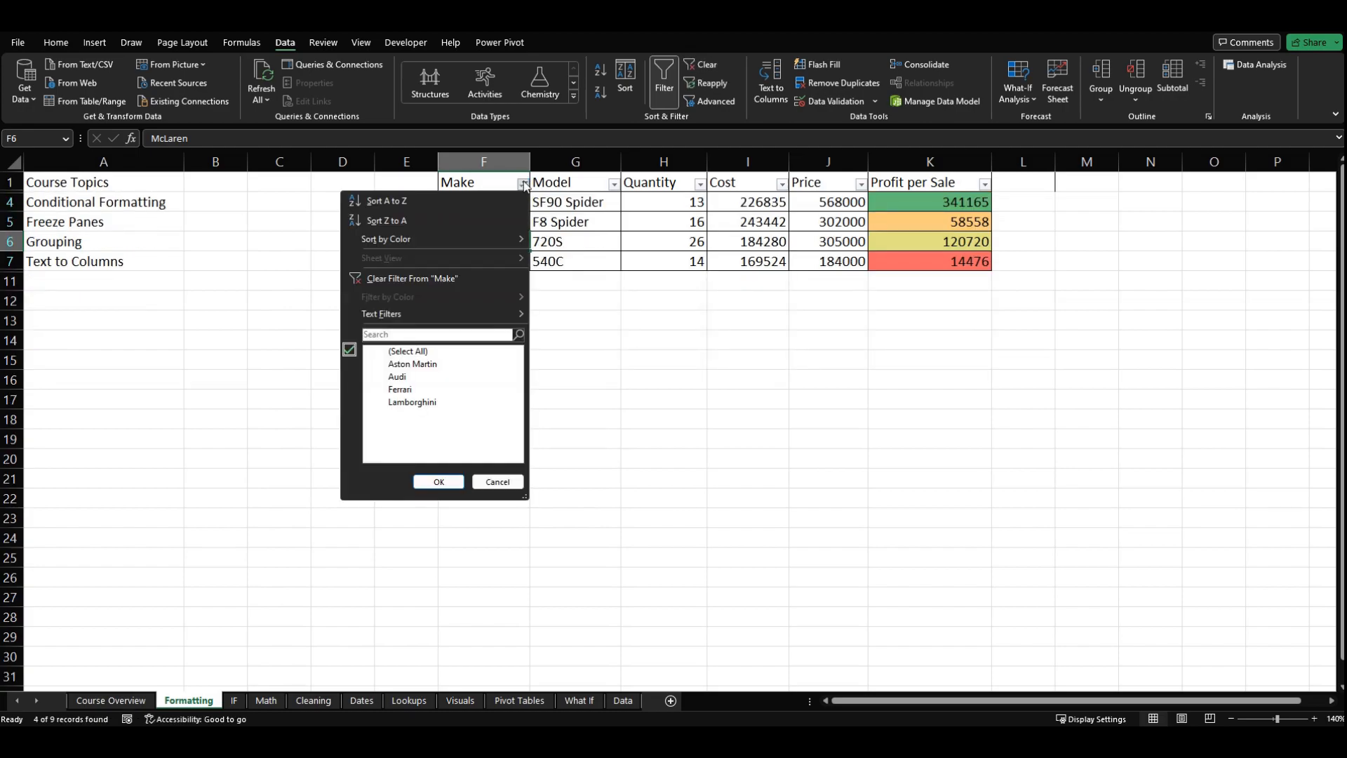
pyautogui.click(414, 353)
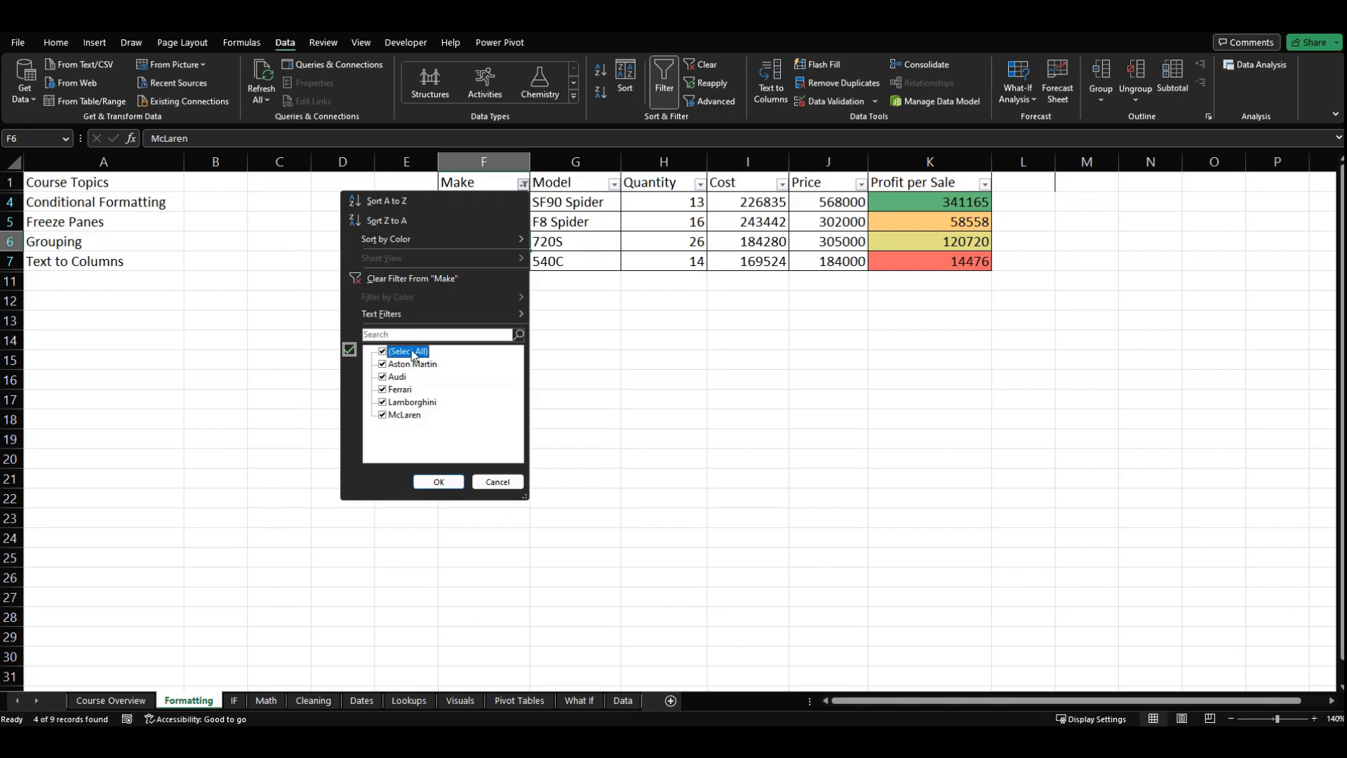
pyautogui.click(438, 481)
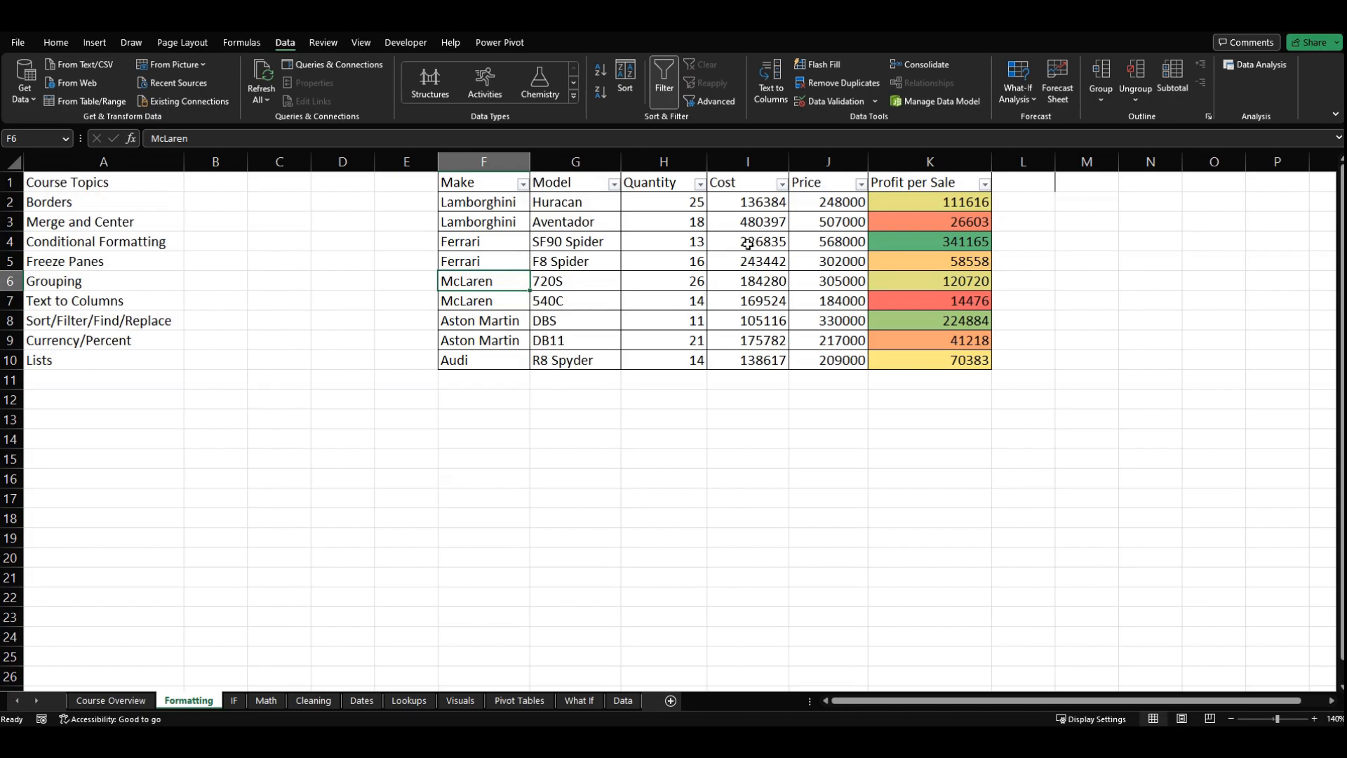
pyautogui.click(927, 199)
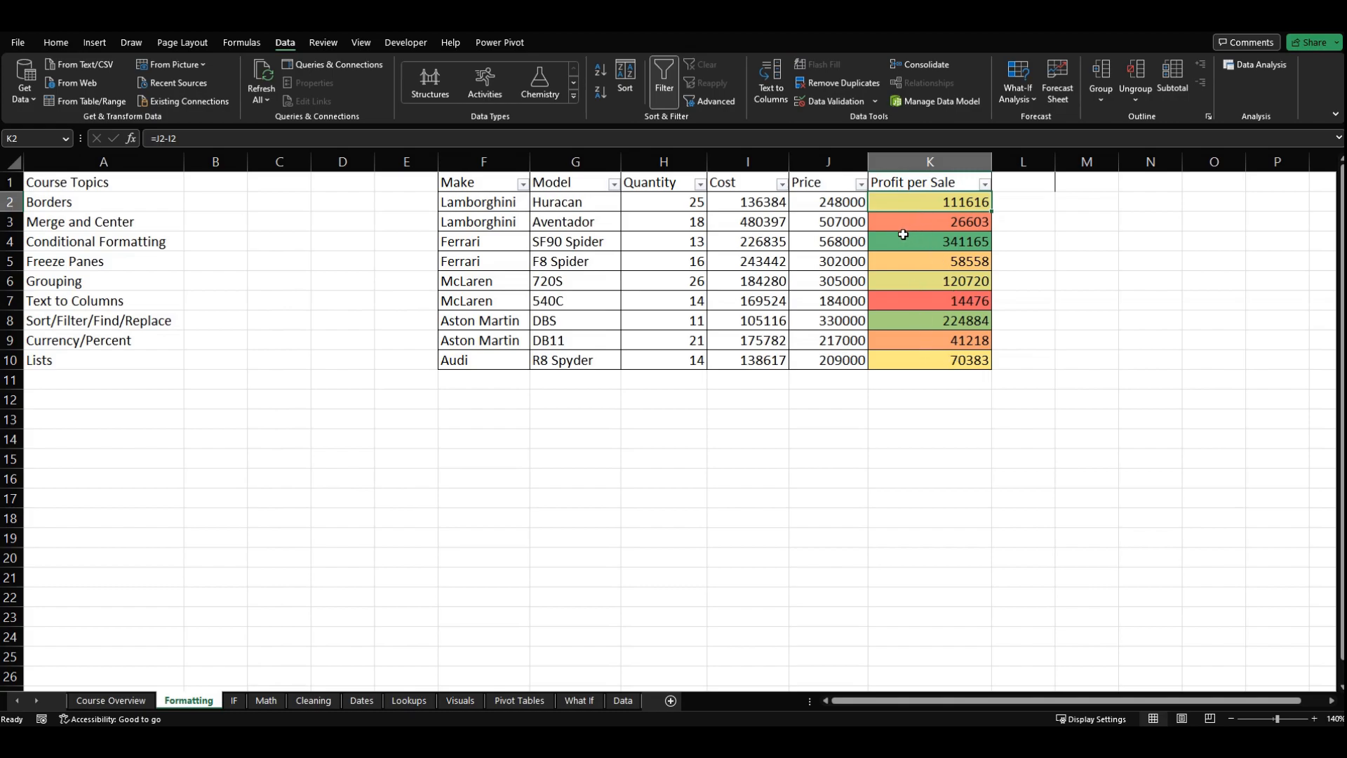
# Step: Sort the car table by Profit per Sale from largest to smallest, and re-sort it from smallest to largest
pyautogui.click(985, 184)
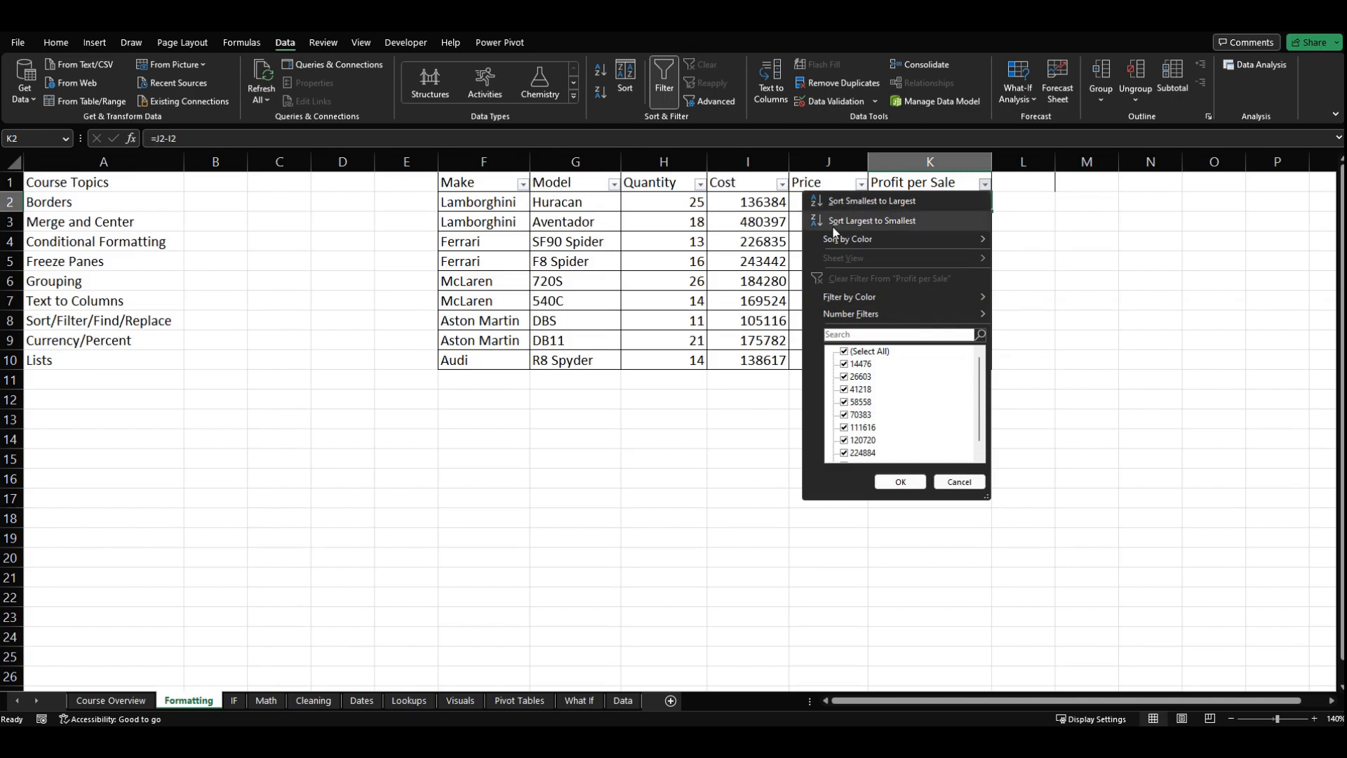
pyautogui.click(879, 221)
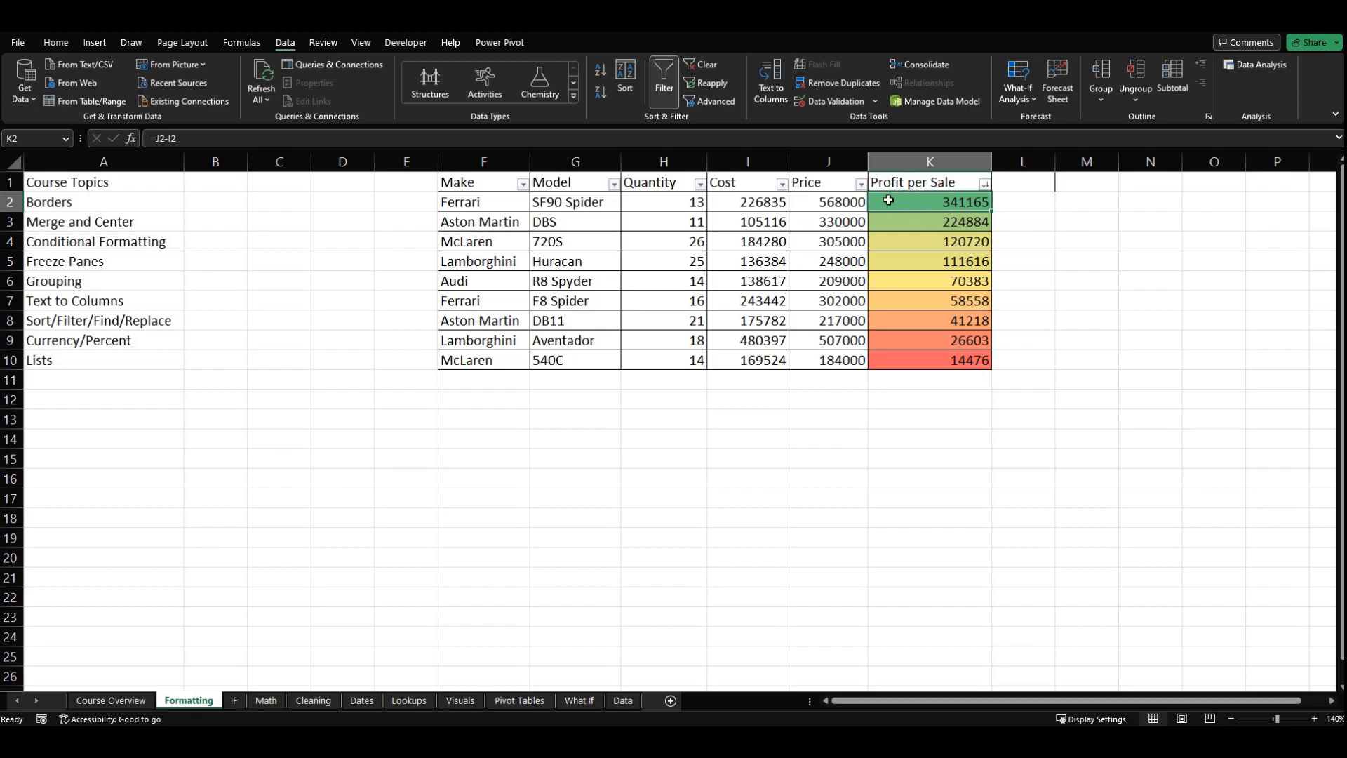
pyautogui.click(987, 183)
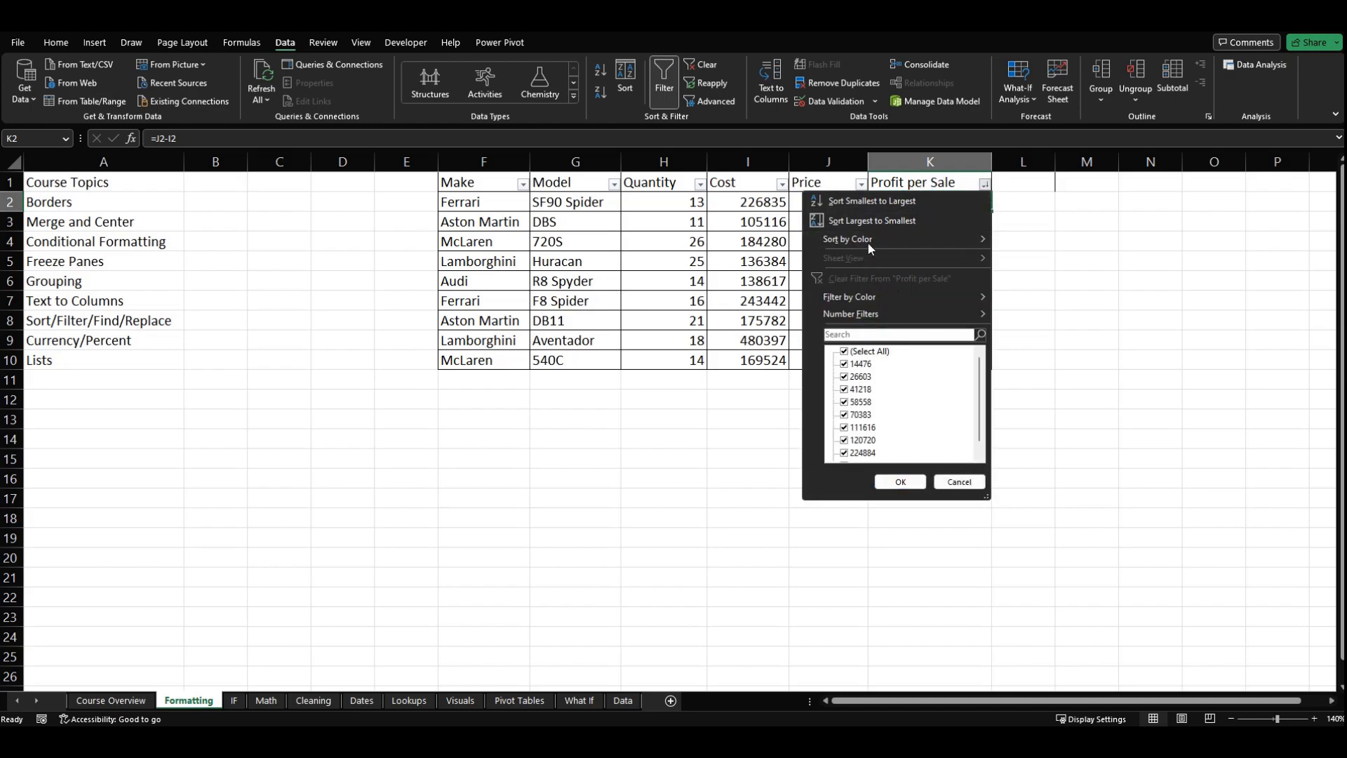
pyautogui.click(874, 205)
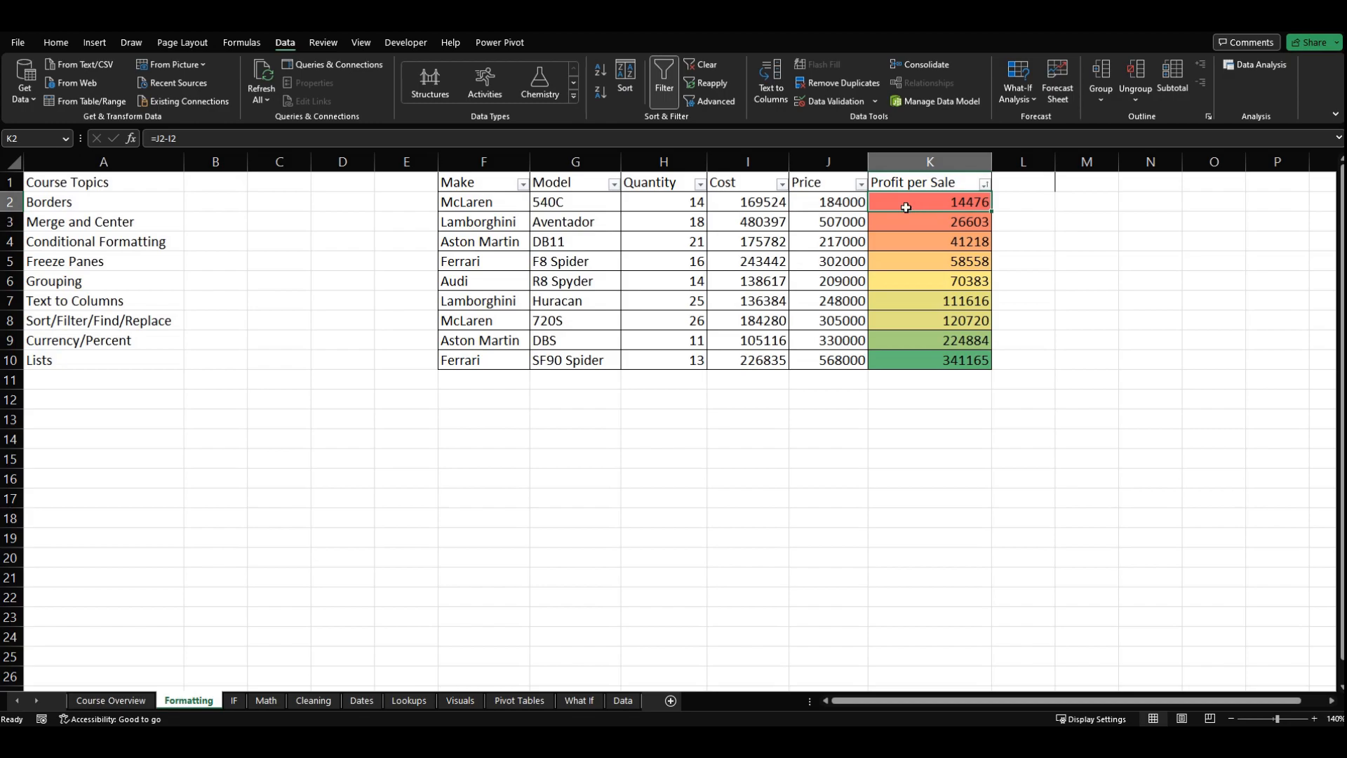
# Step: Filter the Profit per Sale column by cell color to show only the light yellow cells
pyautogui.click(986, 185)
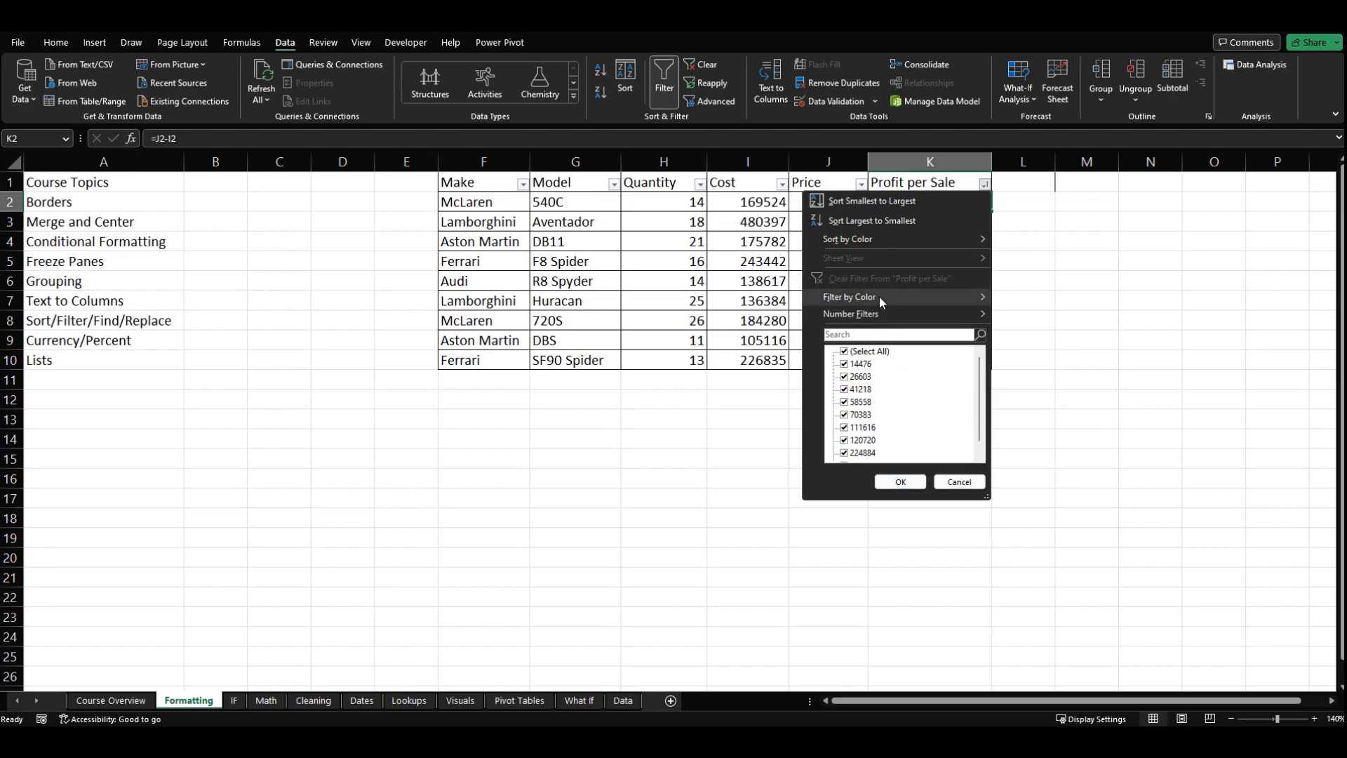
pyautogui.moveTo(879, 297)
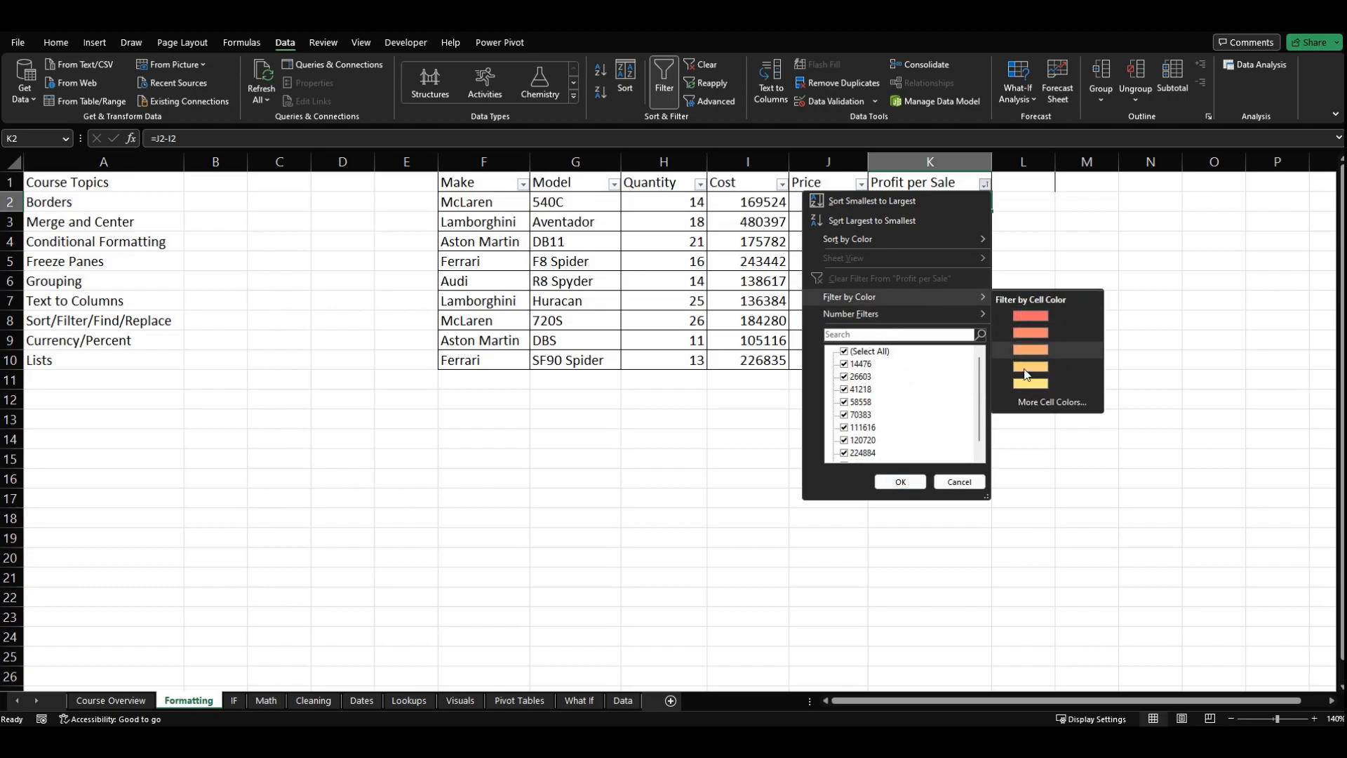
pyautogui.click(1031, 383)
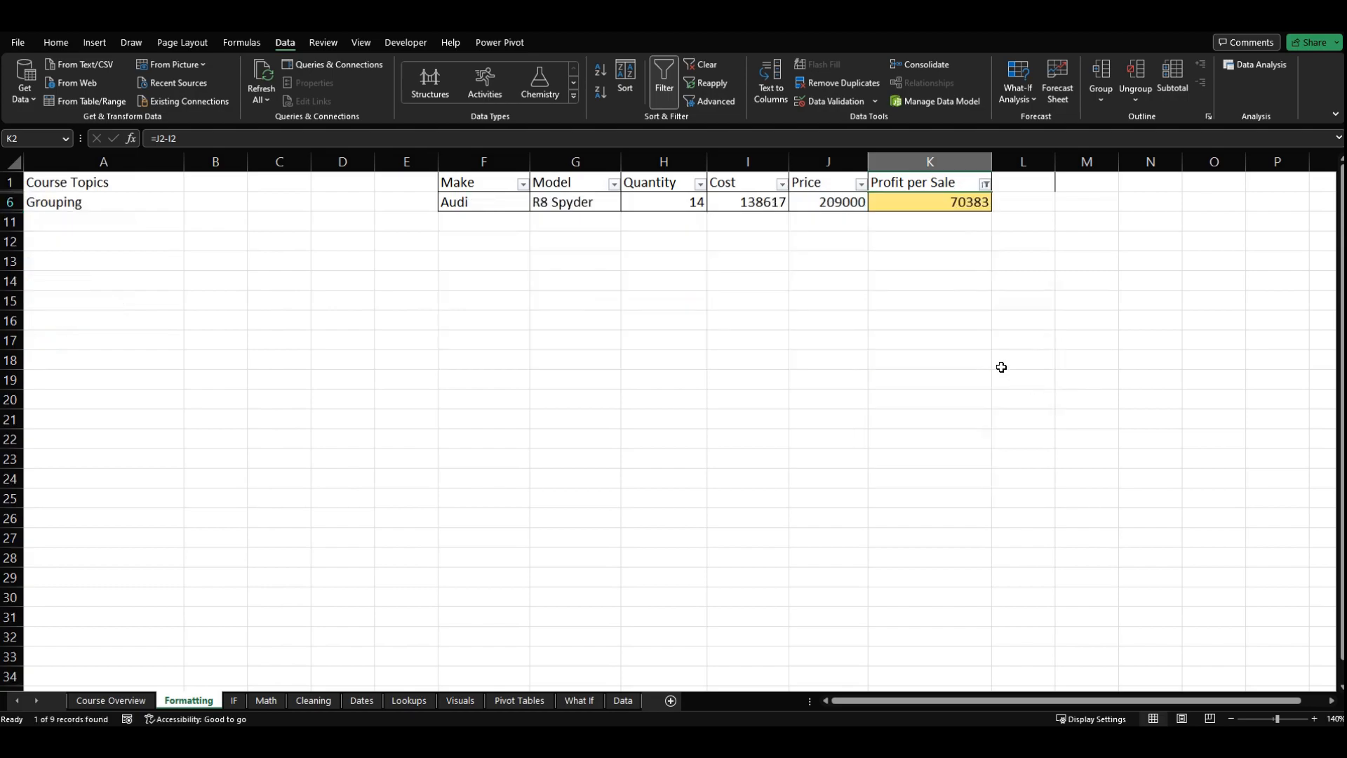
# Step: Include all values in the Profit per Sale column's filter again
pyautogui.click(985, 184)
pyautogui.moveTo(869, 301)
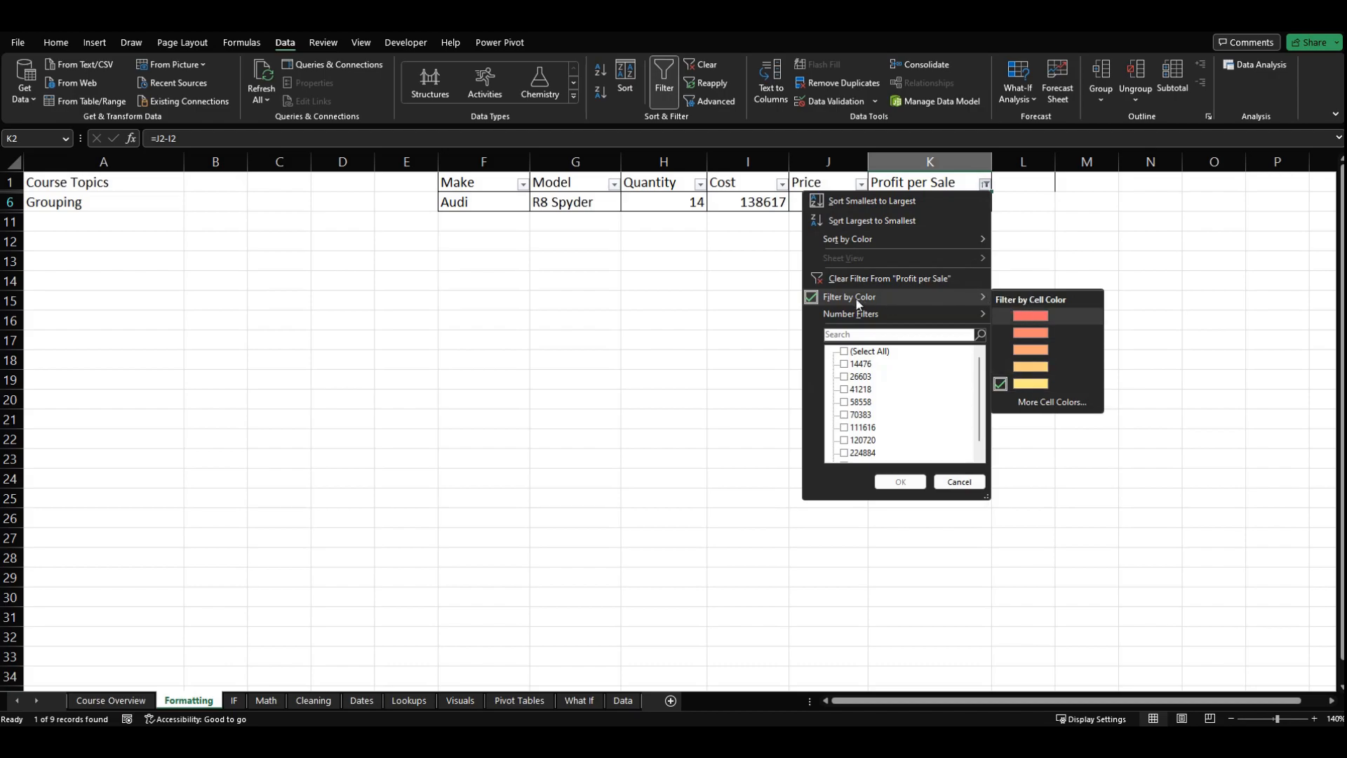
pyautogui.click(859, 352)
pyautogui.click(901, 485)
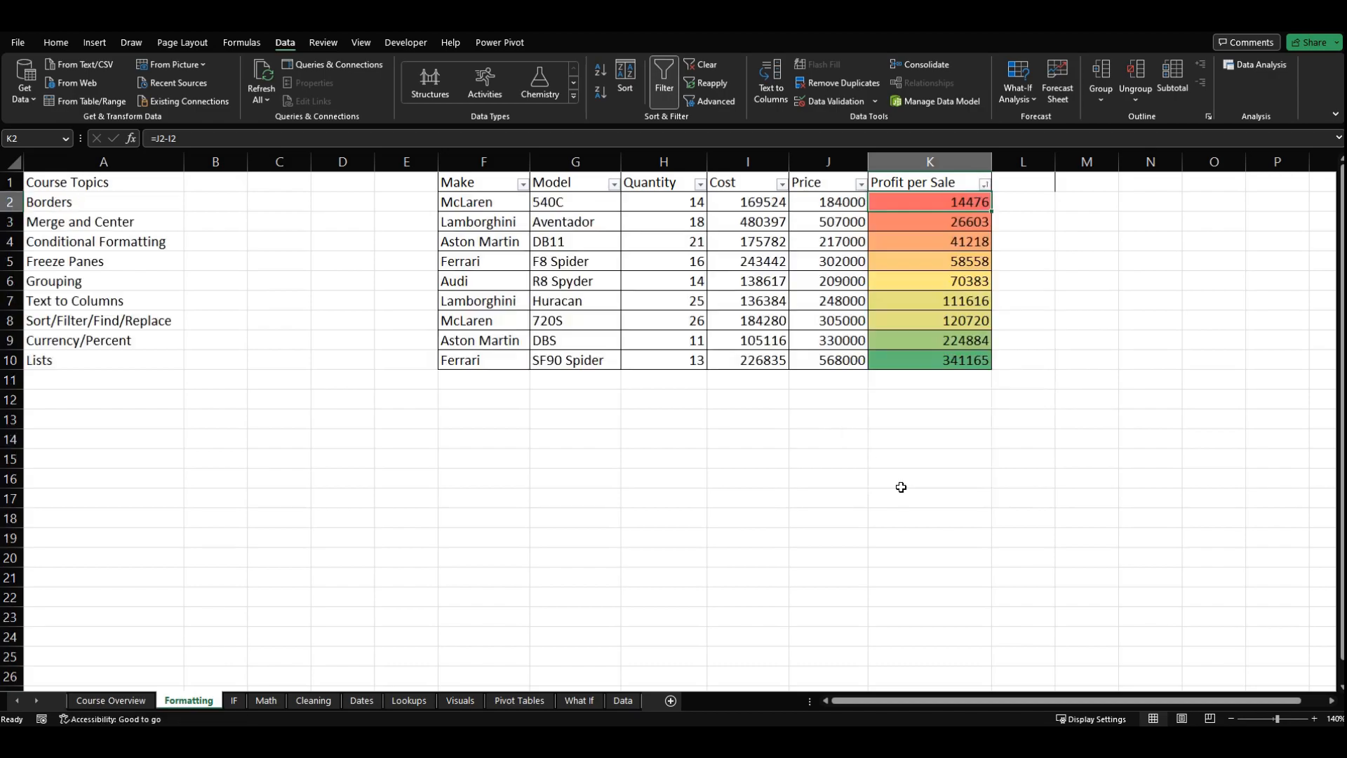
pyautogui.click(865, 421)
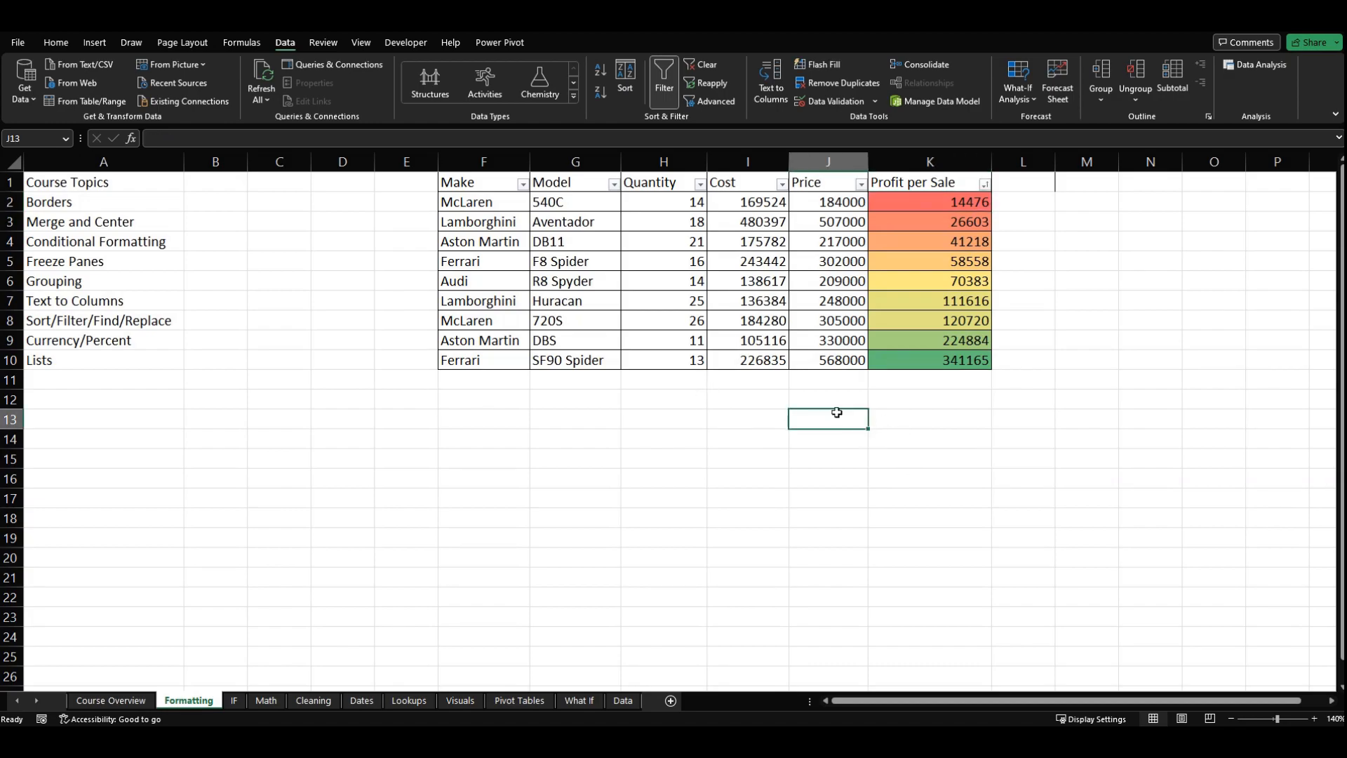
# Step: View the number filter choices for the Profit per Sale column, including Custom Filter, without applying any
pyautogui.click(931, 278)
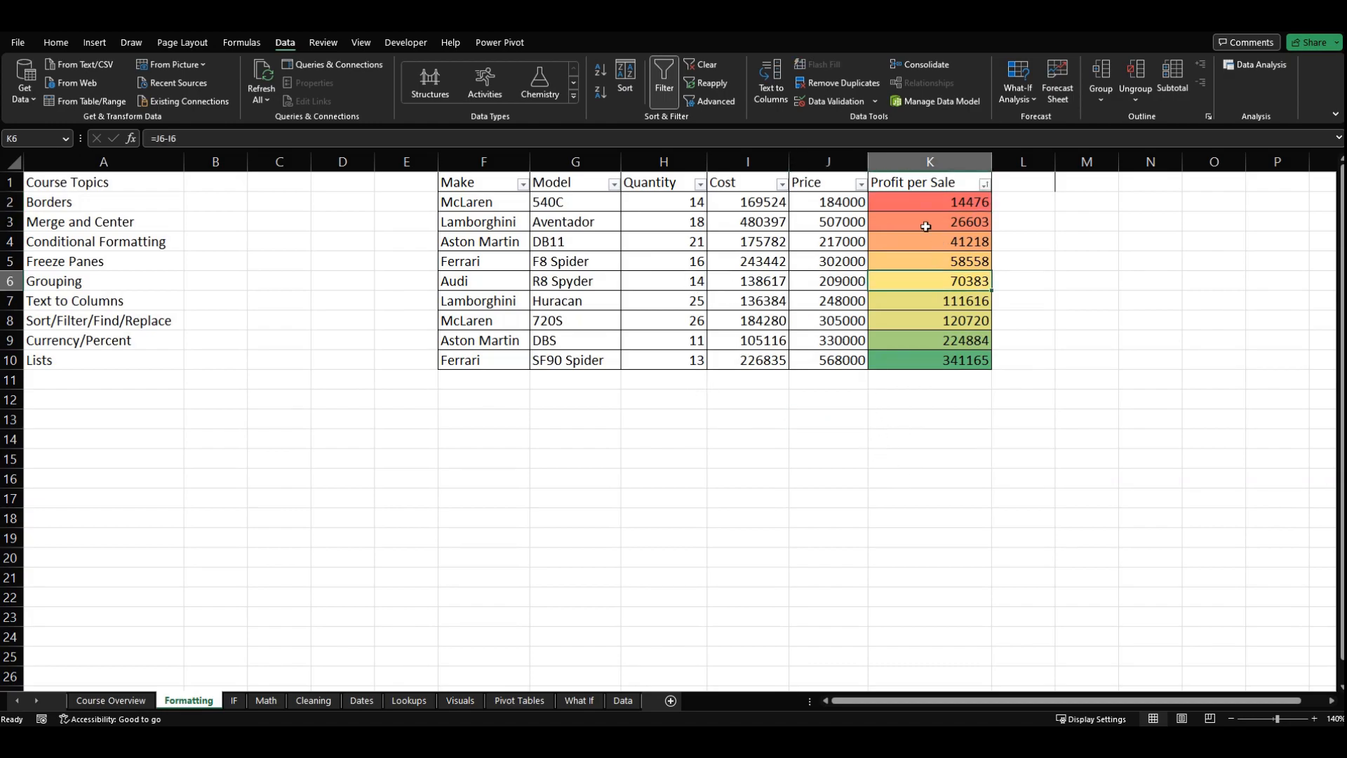
pyautogui.click(985, 184)
pyautogui.moveTo(849, 320)
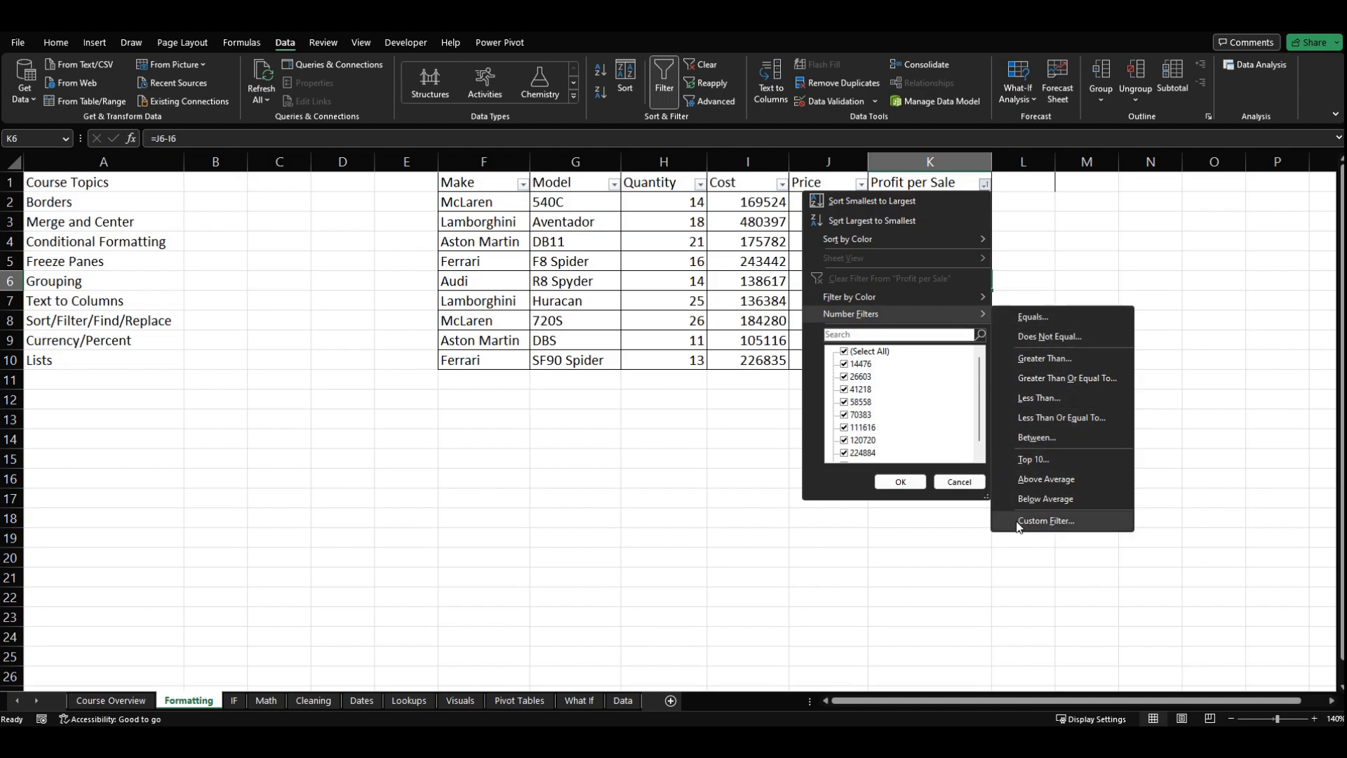
pyautogui.click(679, 445)
pyautogui.click(861, 477)
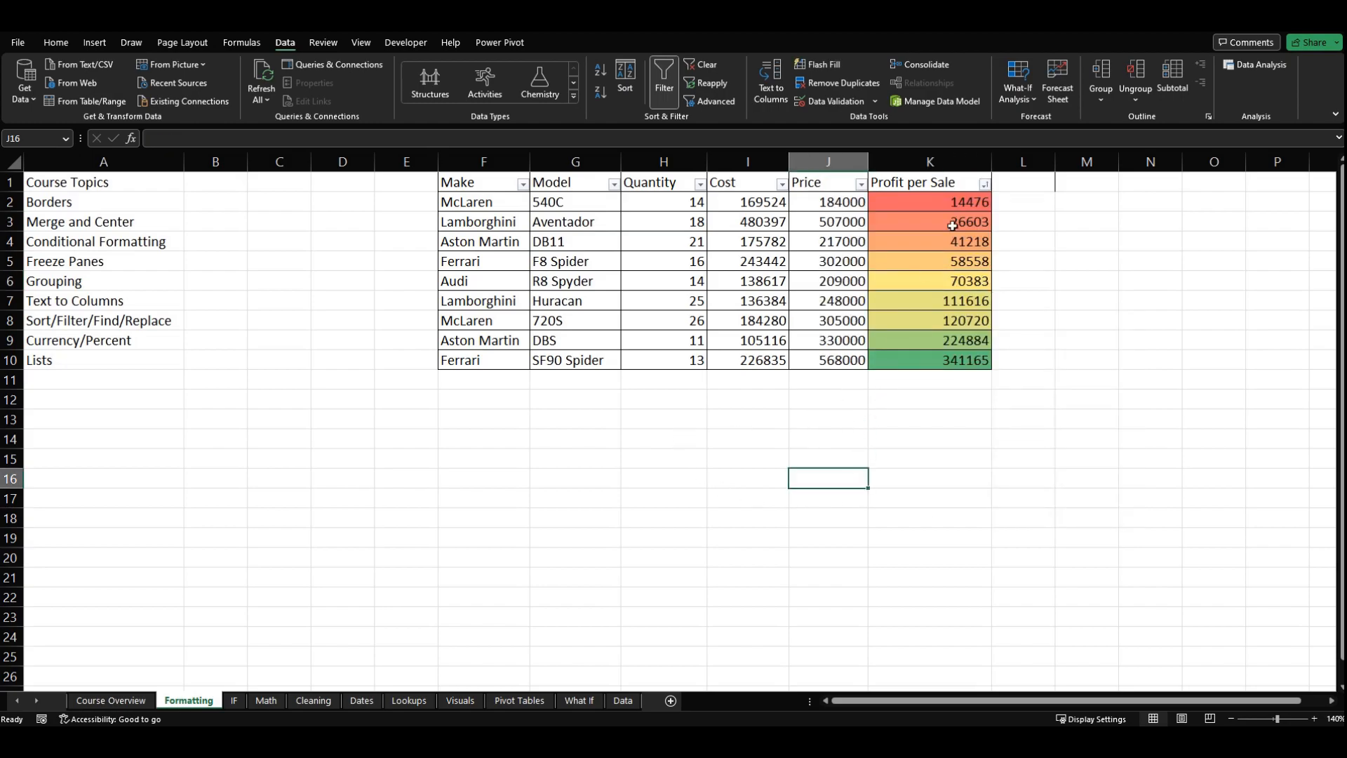
# Step: Leave the Profit per Sale filter options unchanged and turn off filtering for the car data's header row
pyautogui.click(984, 184)
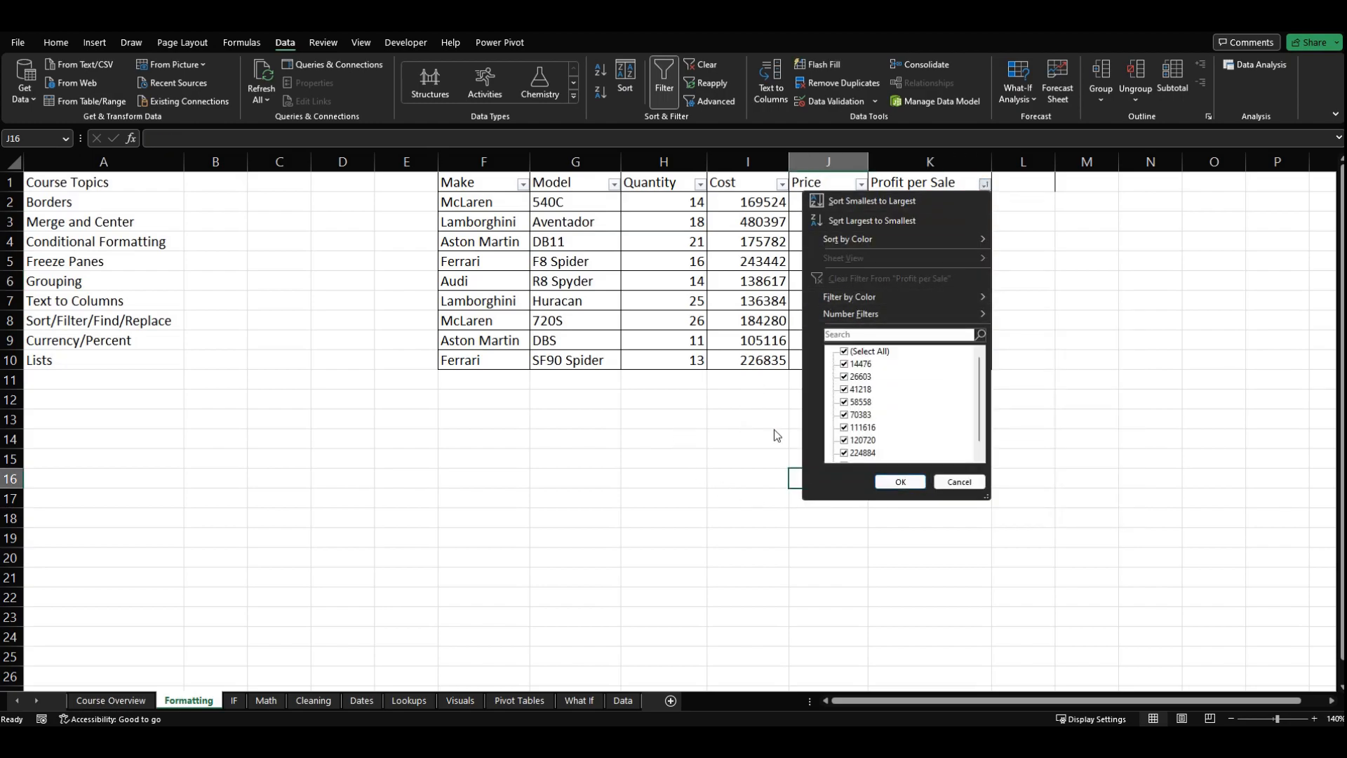
pyautogui.click(959, 482)
pyautogui.click(662, 78)
pyautogui.click(653, 242)
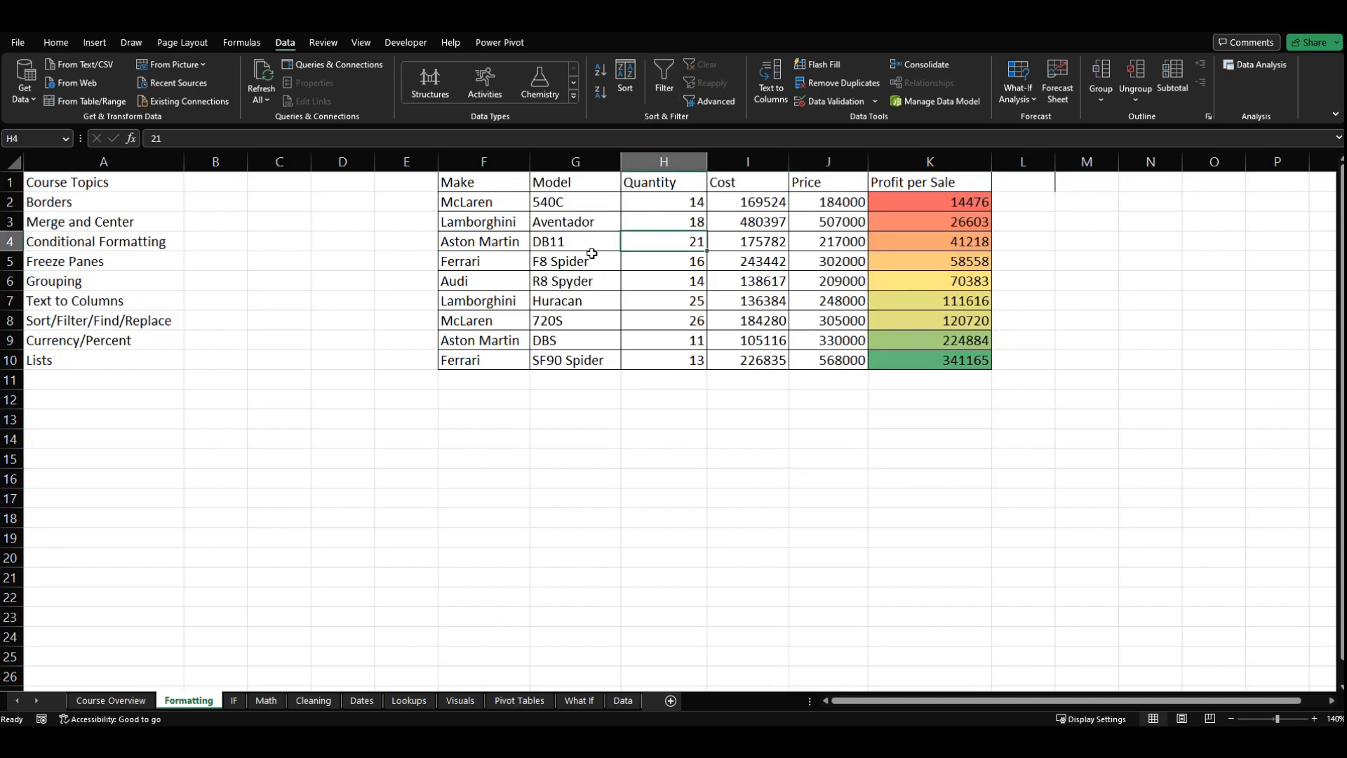
# Step: Convert the car data in F1:K10 into a table that uses the existing first row as headers
pyautogui.click(588, 281)
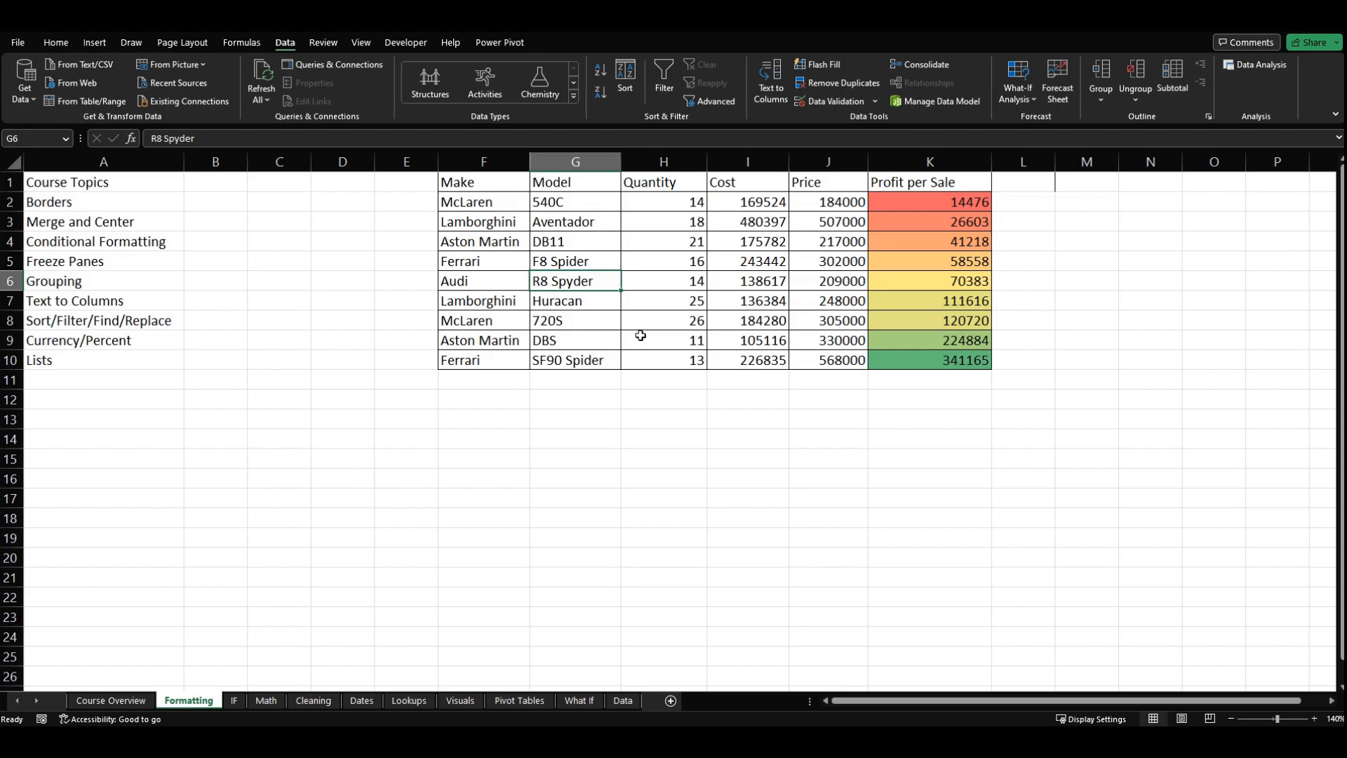
pyautogui.hotkey('ctrl', 't')
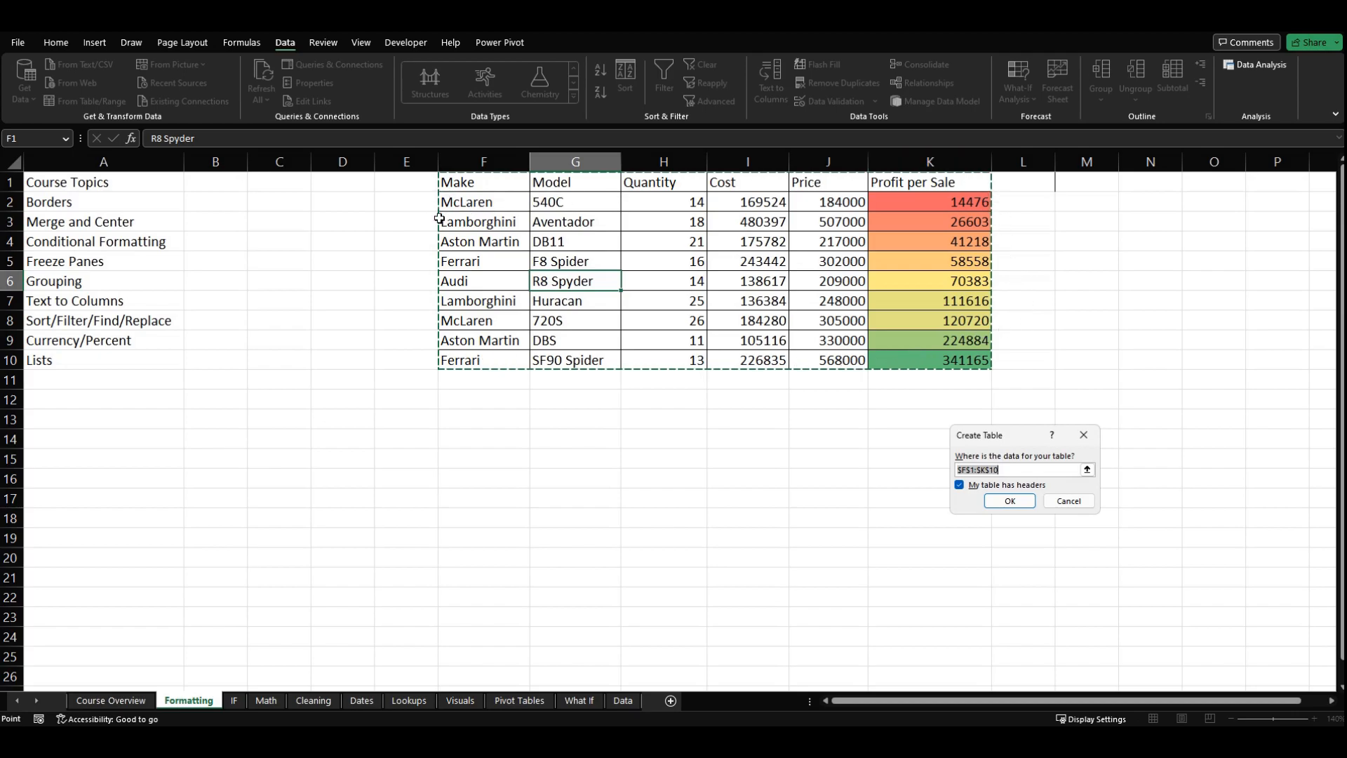
pyautogui.moveTo(1011, 437); pyautogui.dragTo(779, 380)
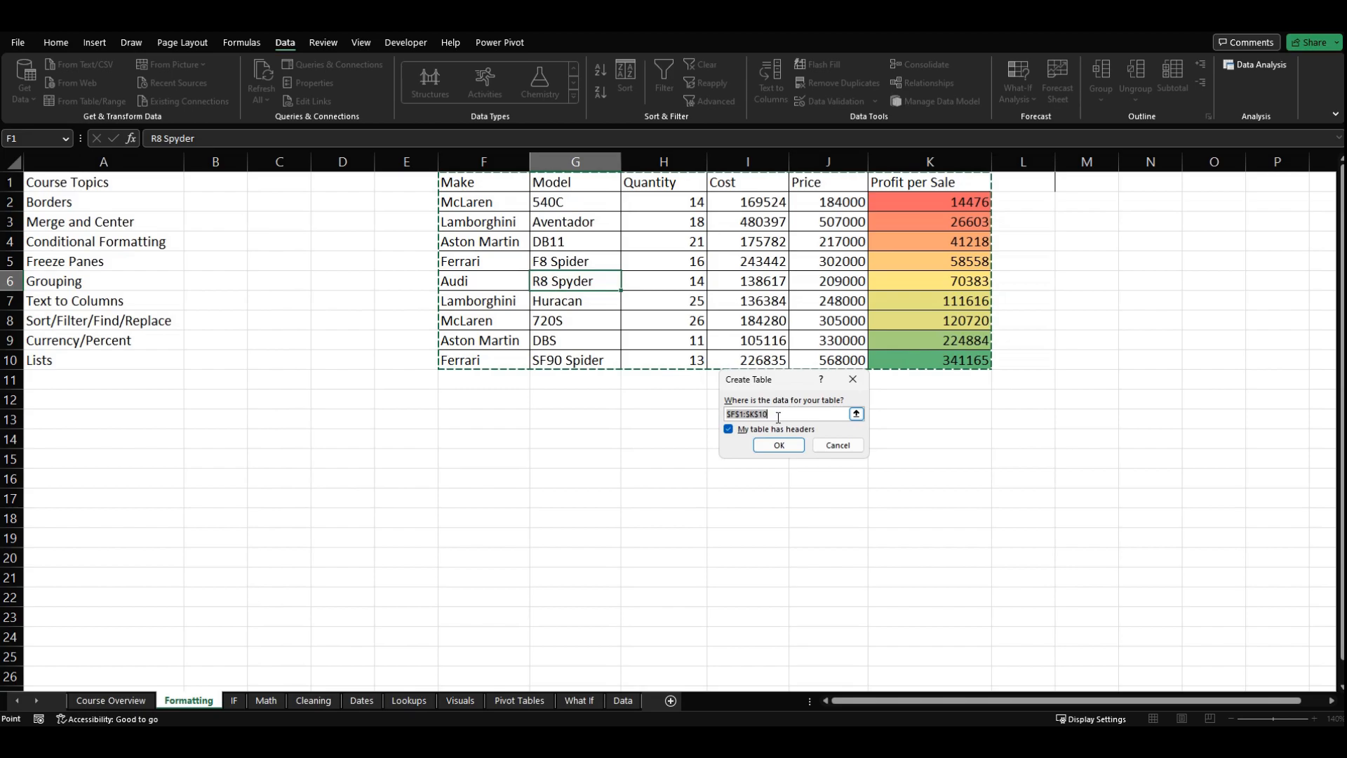
pyautogui.click(729, 430)
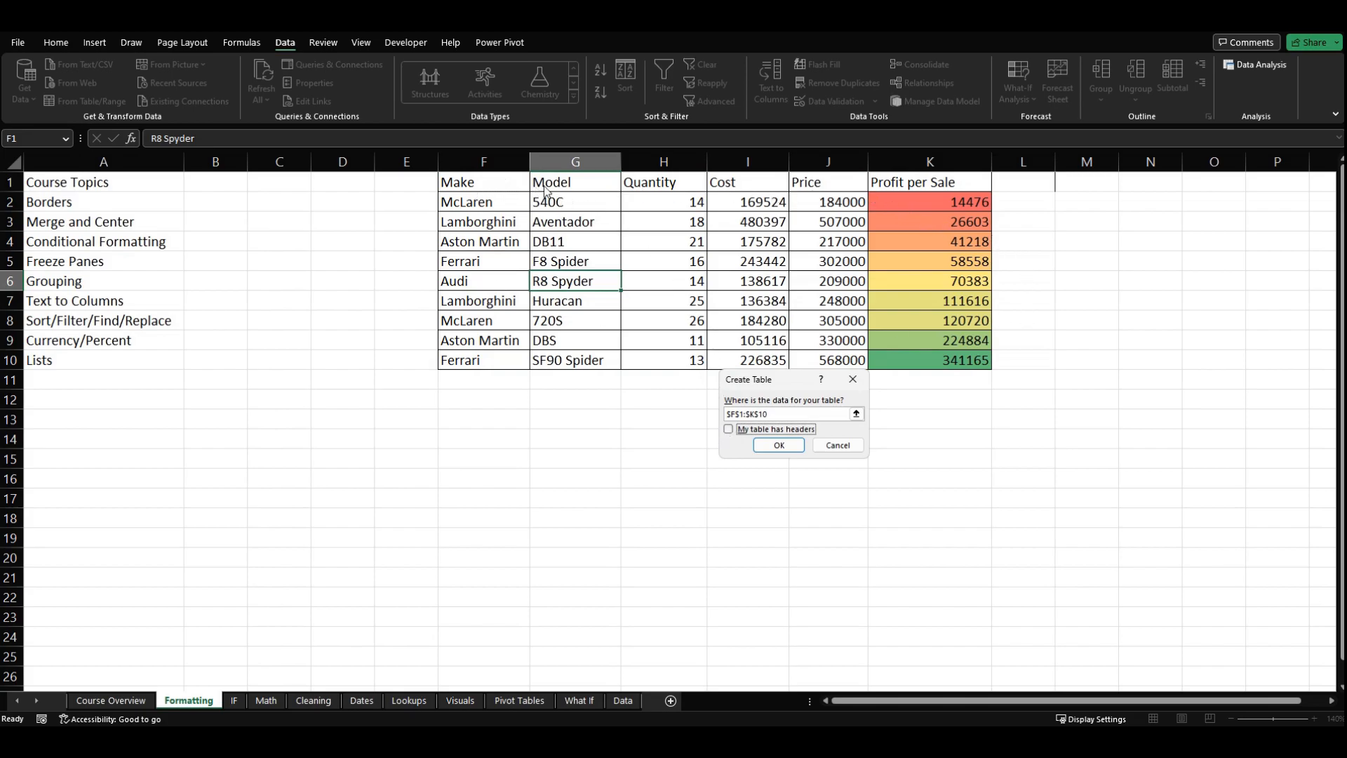
pyautogui.click(764, 447)
pyautogui.click(794, 421)
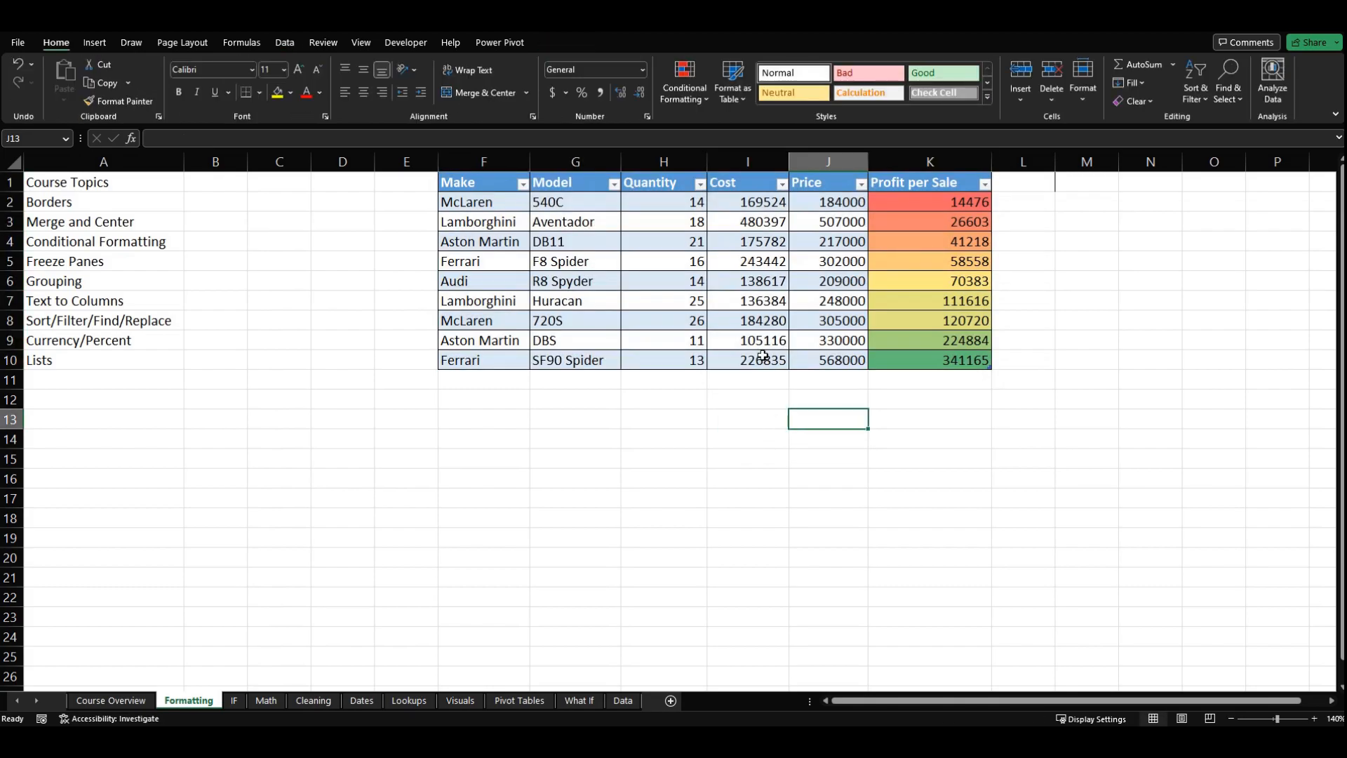
# Step: Apply the Orange, Table Style Medium 3 style to the car table
pyautogui.click(526, 221)
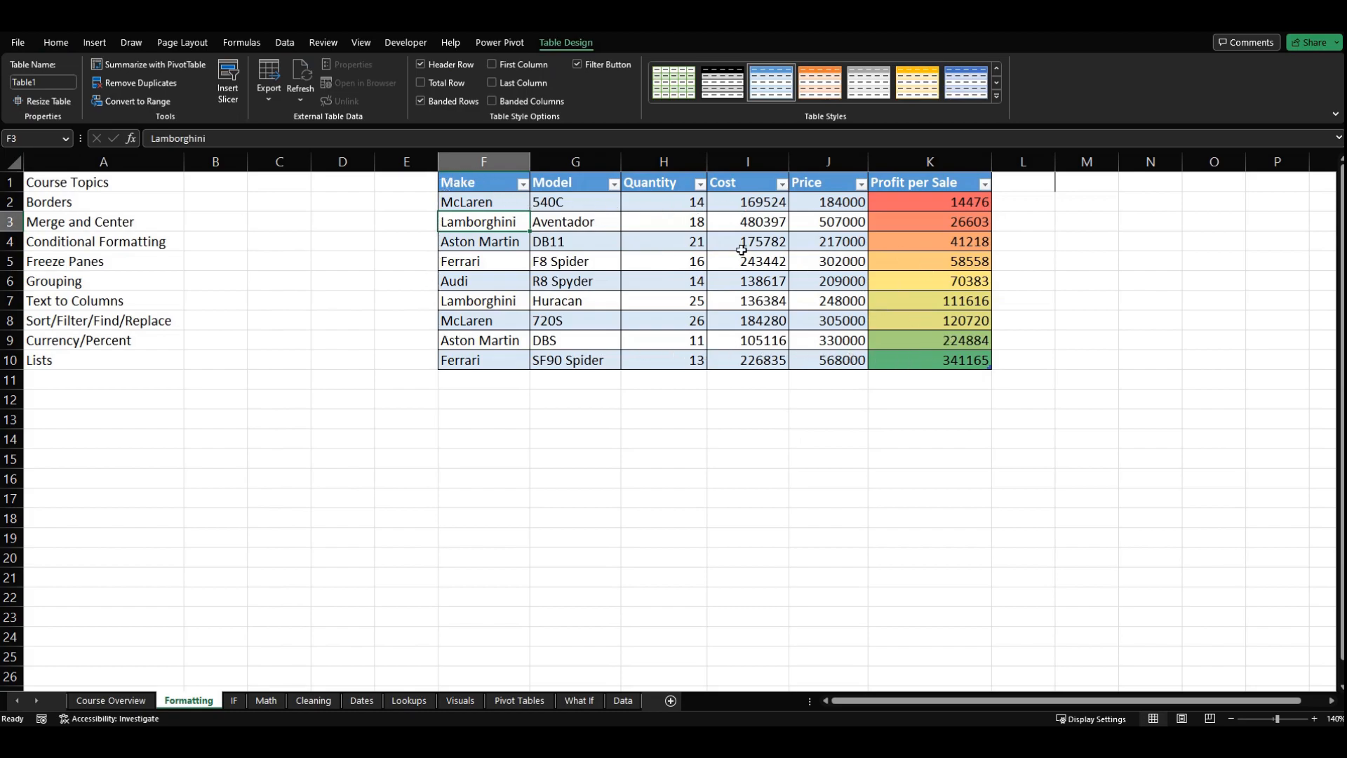
pyautogui.click(515, 207)
pyautogui.click(601, 207)
pyautogui.click(670, 206)
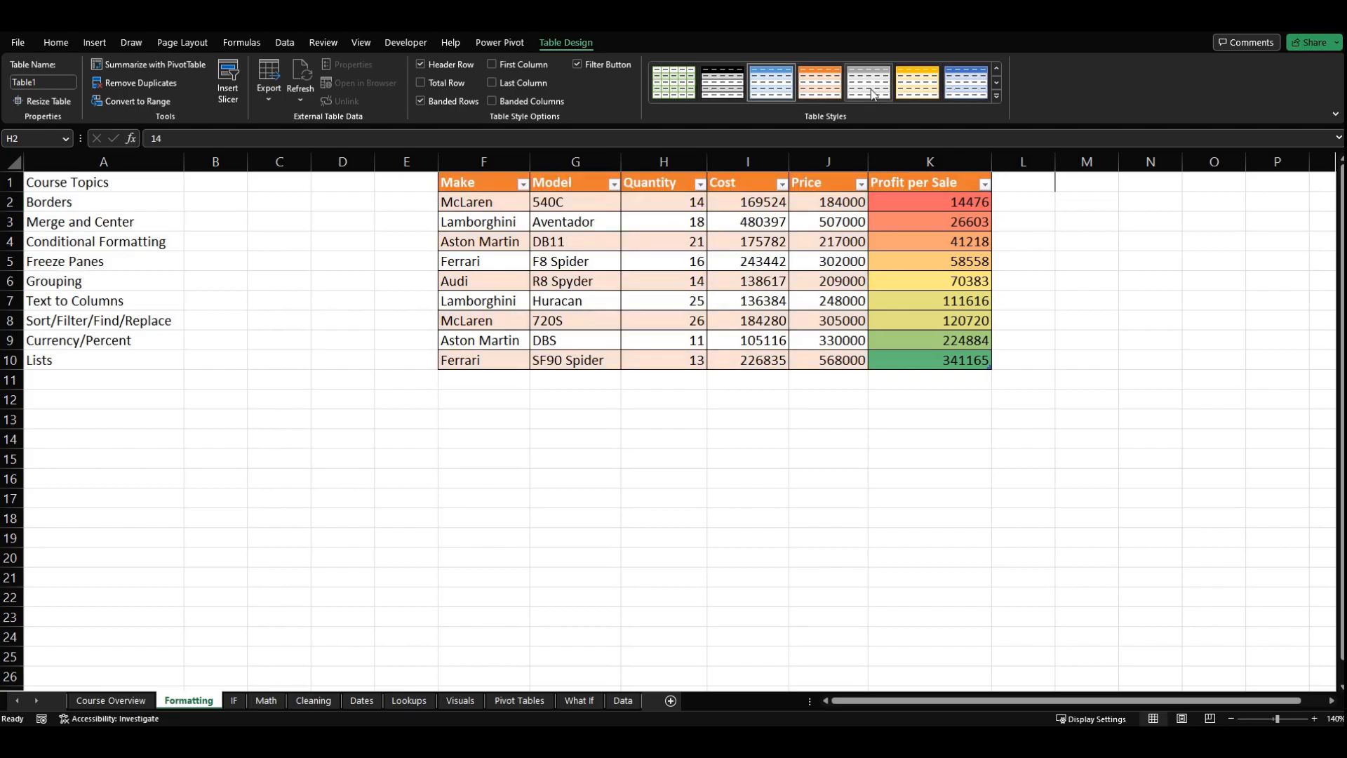
pyautogui.click(808, 85)
pyautogui.click(804, 268)
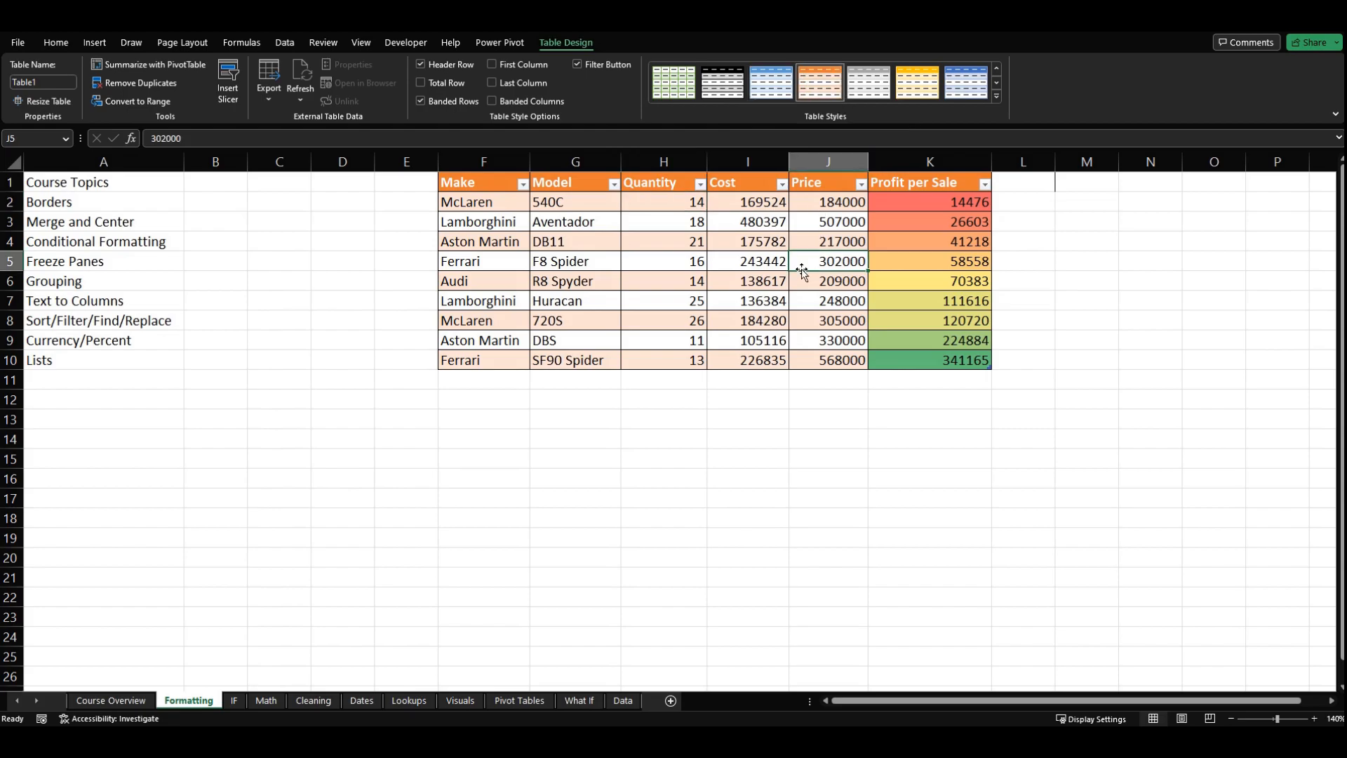
pyautogui.click(962, 340)
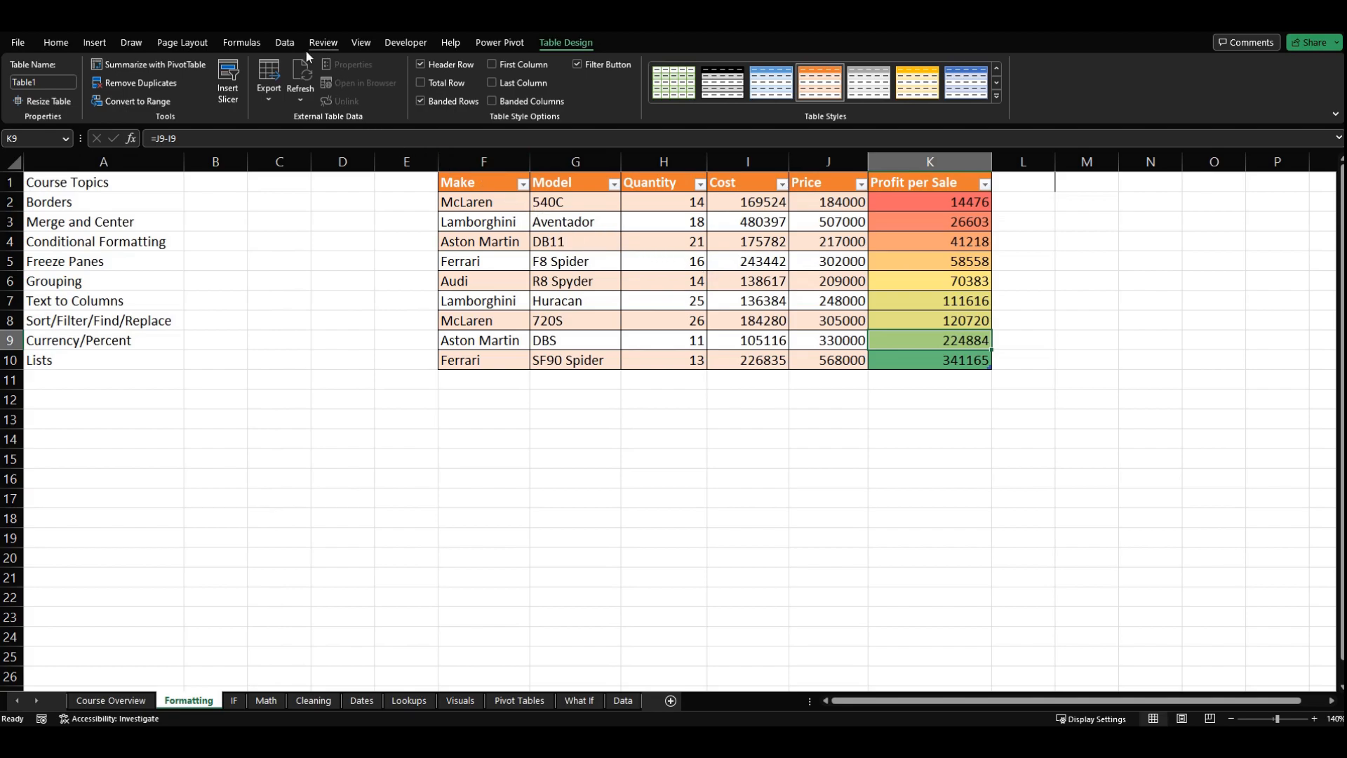
pyautogui.click(285, 43)
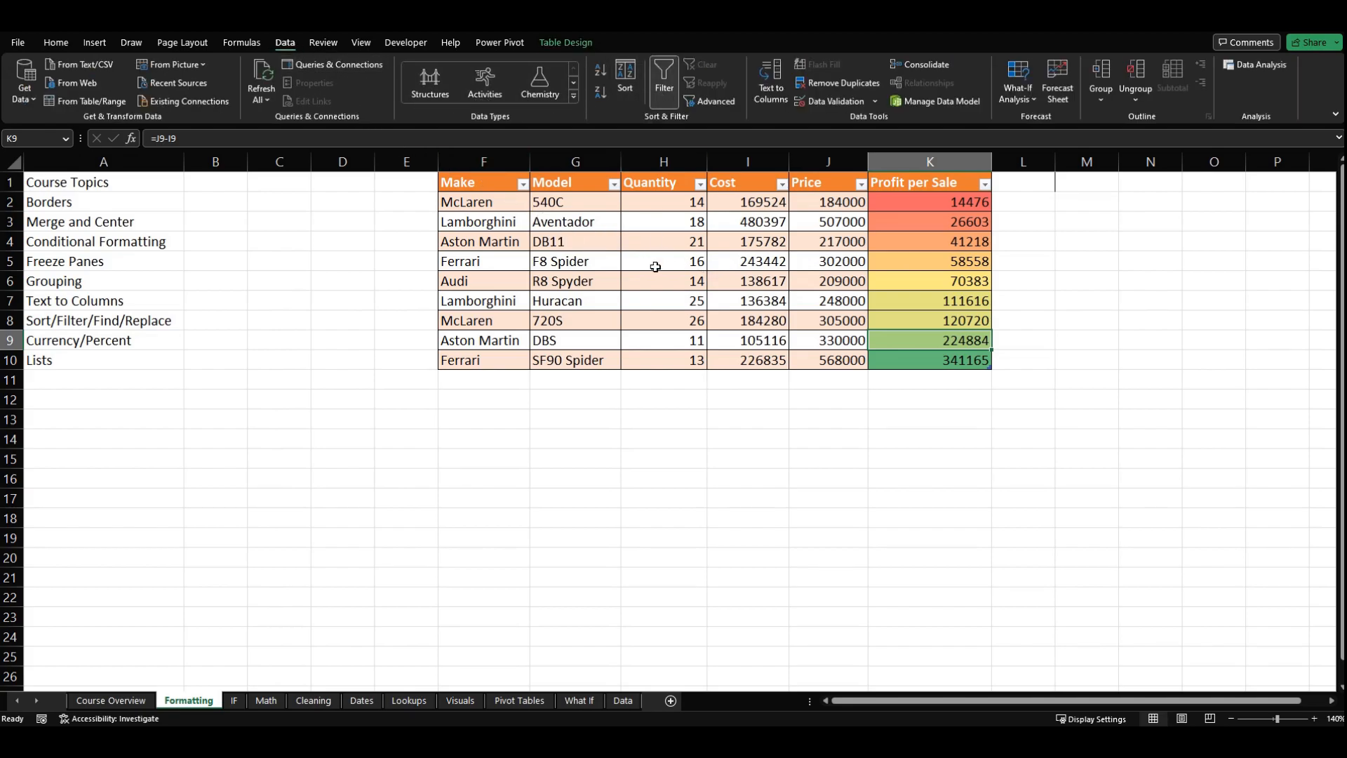
pyautogui.click(632, 360)
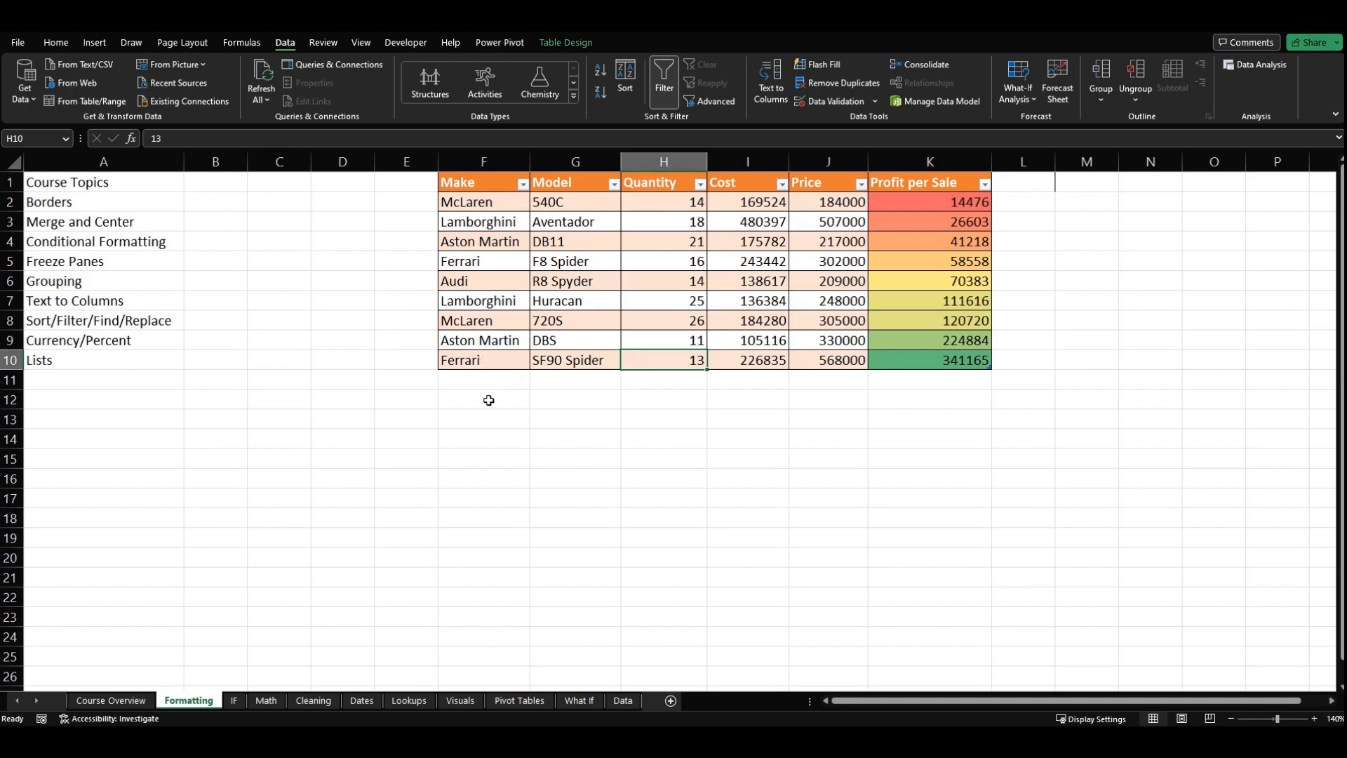
# Step: Extend the table with a new row by entering Audi as the make in F11, and look across the new row
pyautogui.click(504, 382)
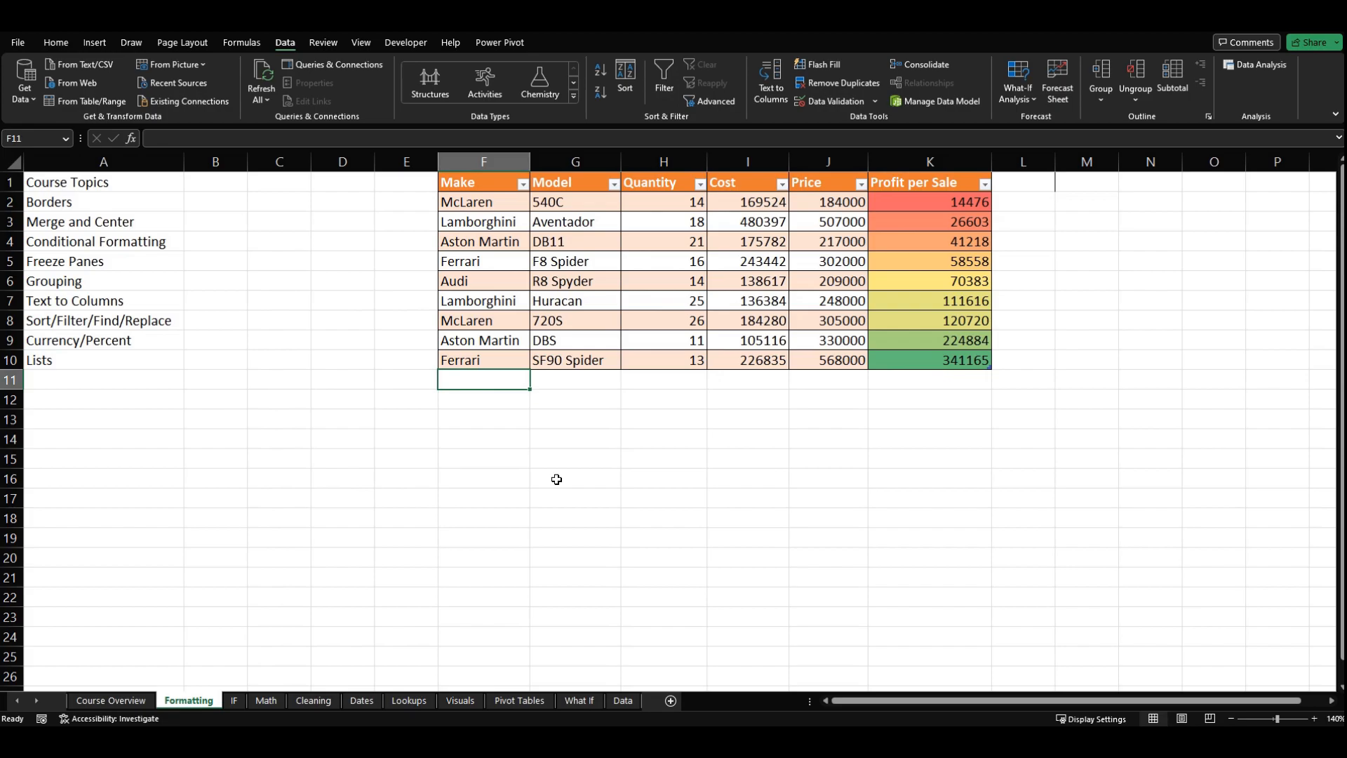
pyautogui.write('Audi')
pyautogui.press('Return')
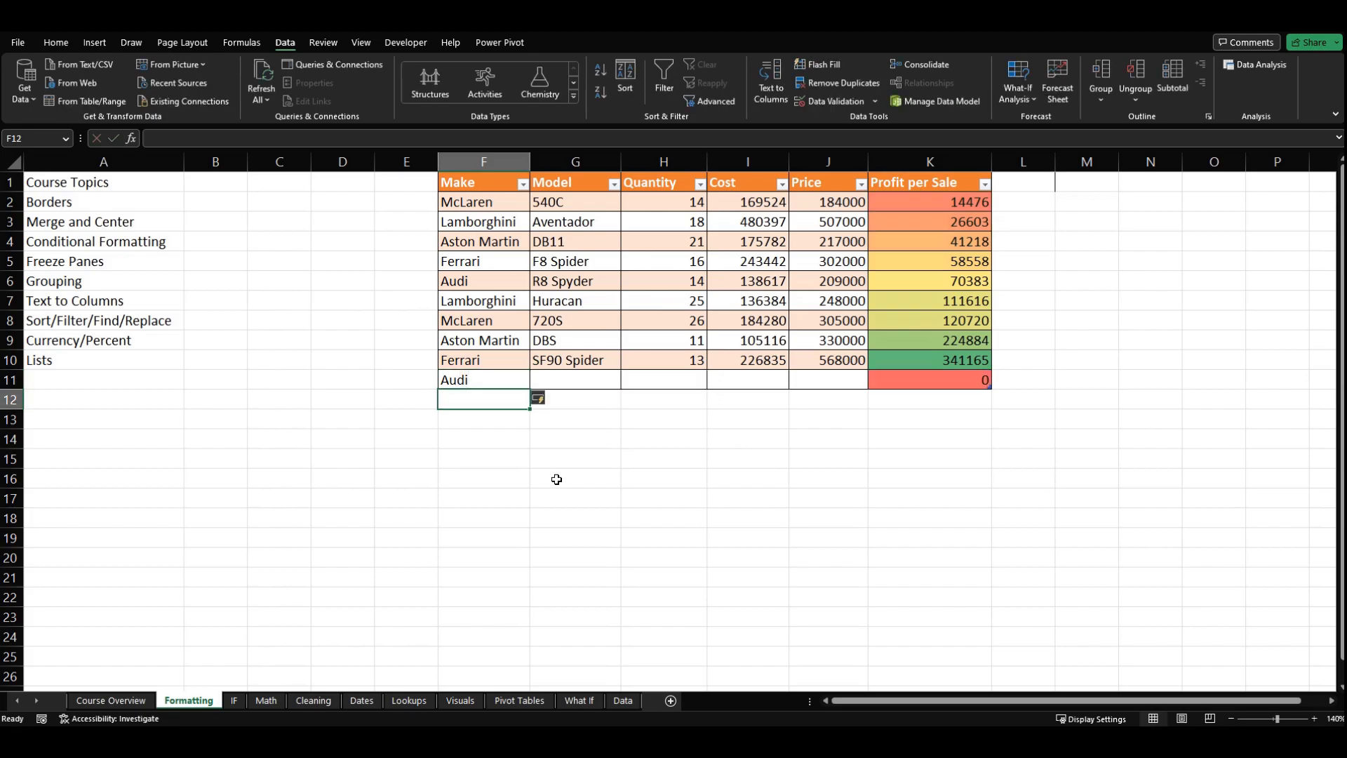
pyautogui.press('Right')
pyautogui.press('Right')
pyautogui.press('Right')
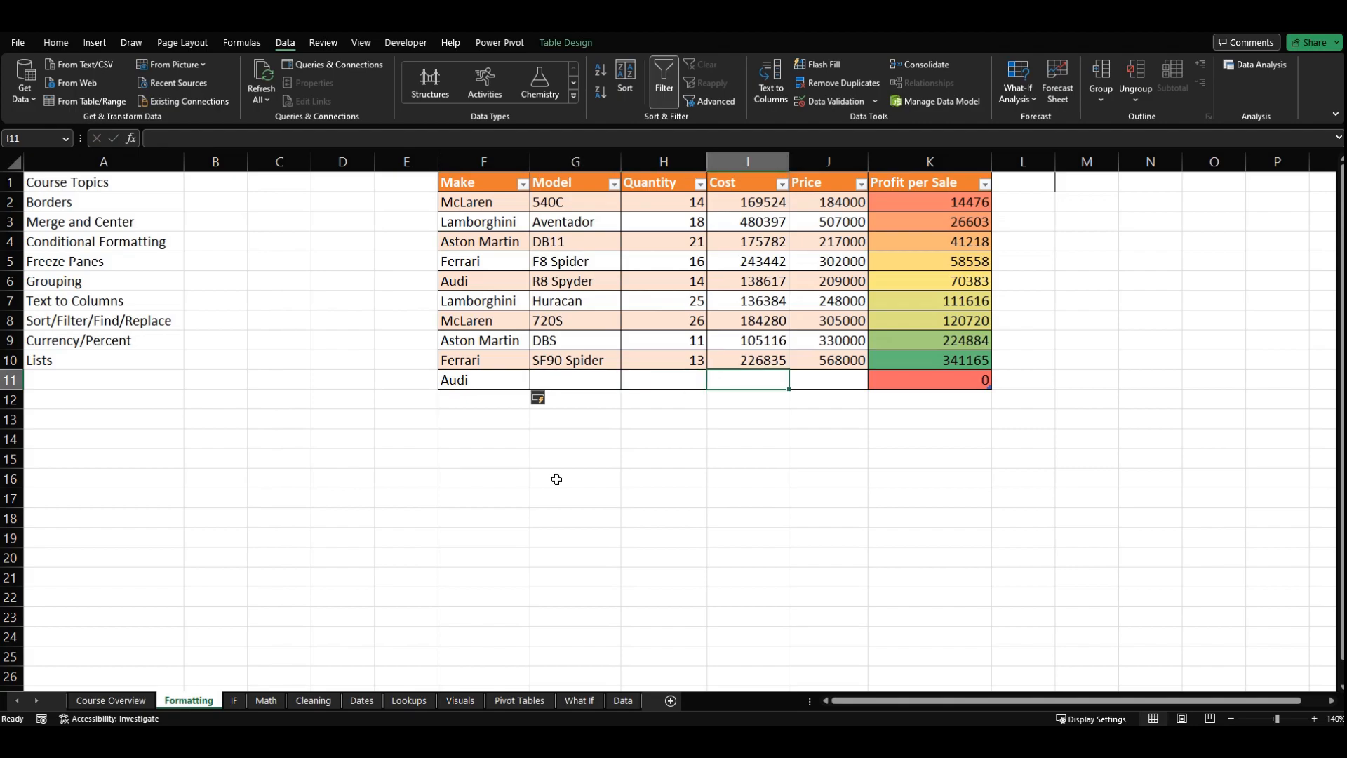
pyautogui.press('Left')
pyautogui.press('Left')
pyautogui.press('Left')
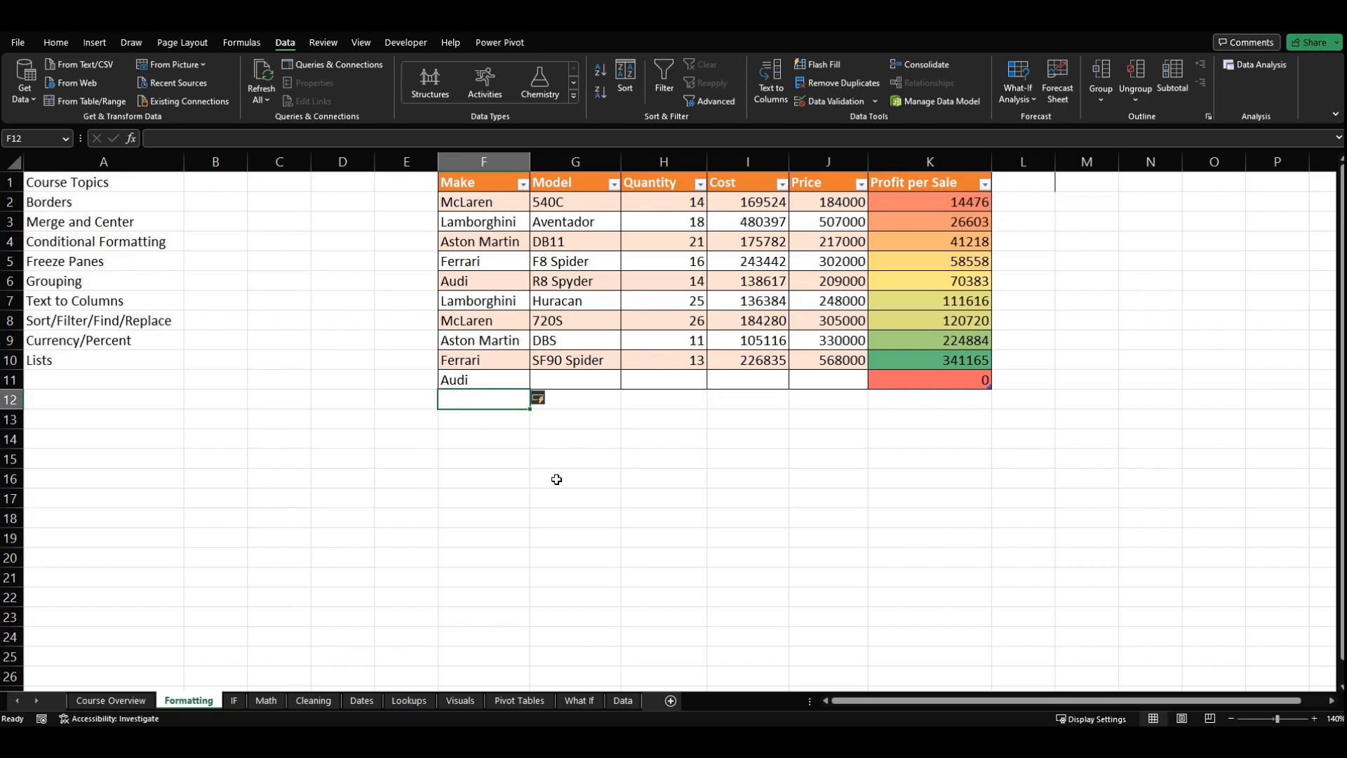
# Step: Add another table row with Ferrari as the make in F12, and inspect its Profit per Sale formula in K12
pyautogui.write('F')
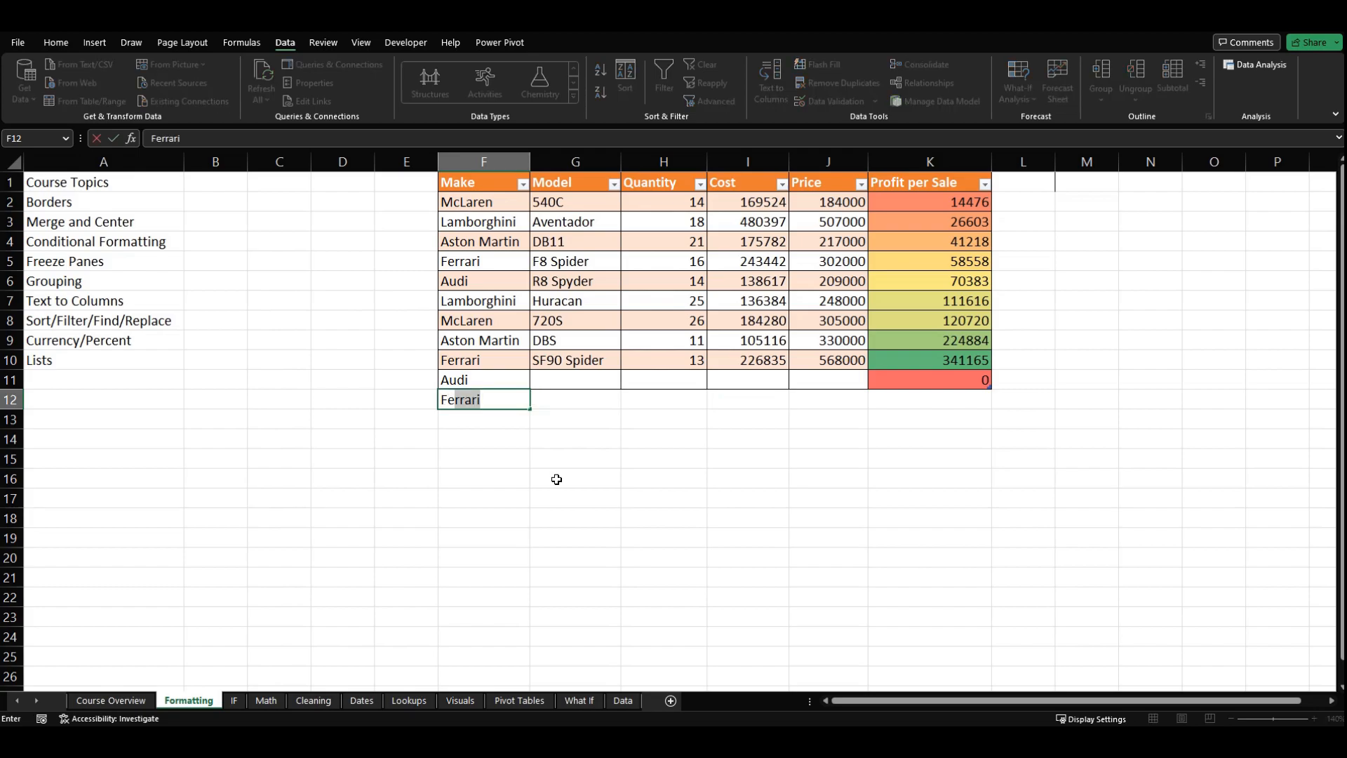
pyautogui.write('err')
pyautogui.press('Return')
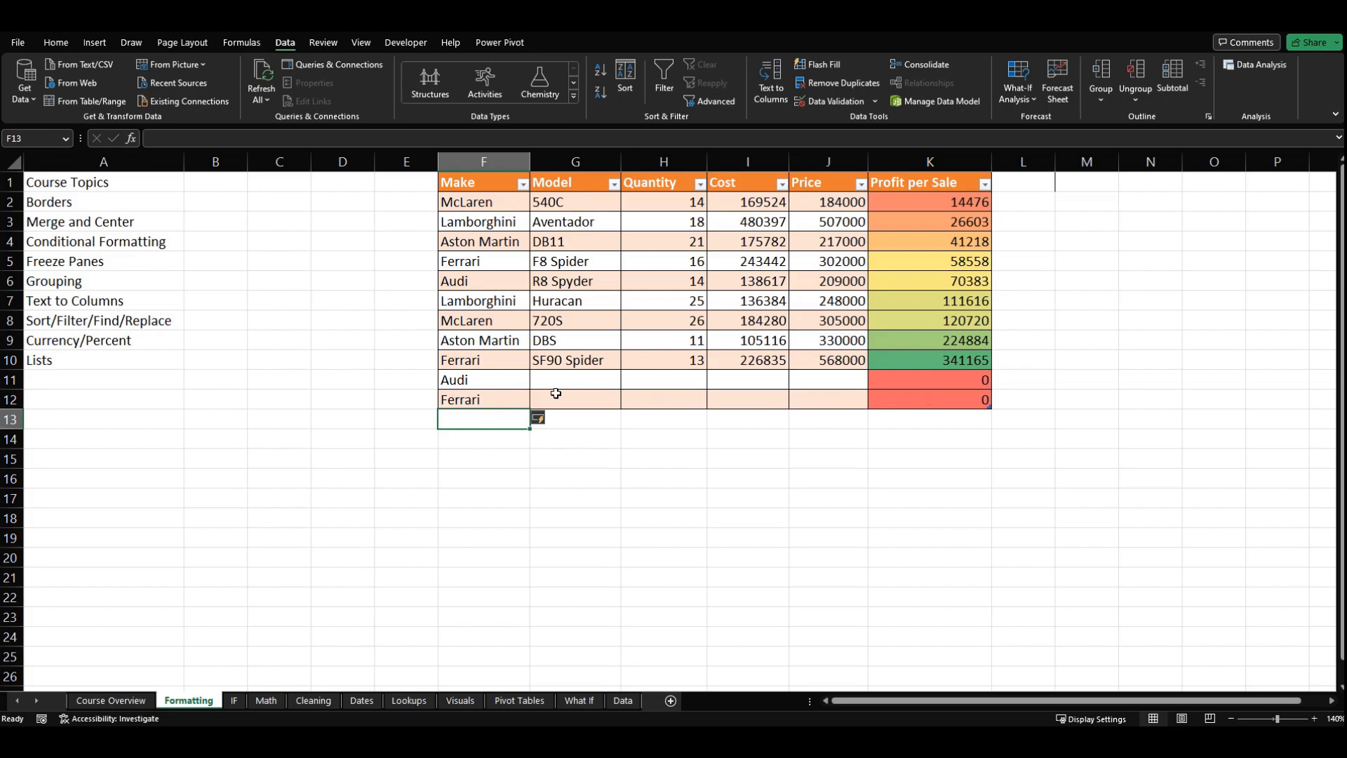
pyautogui.click(893, 400)
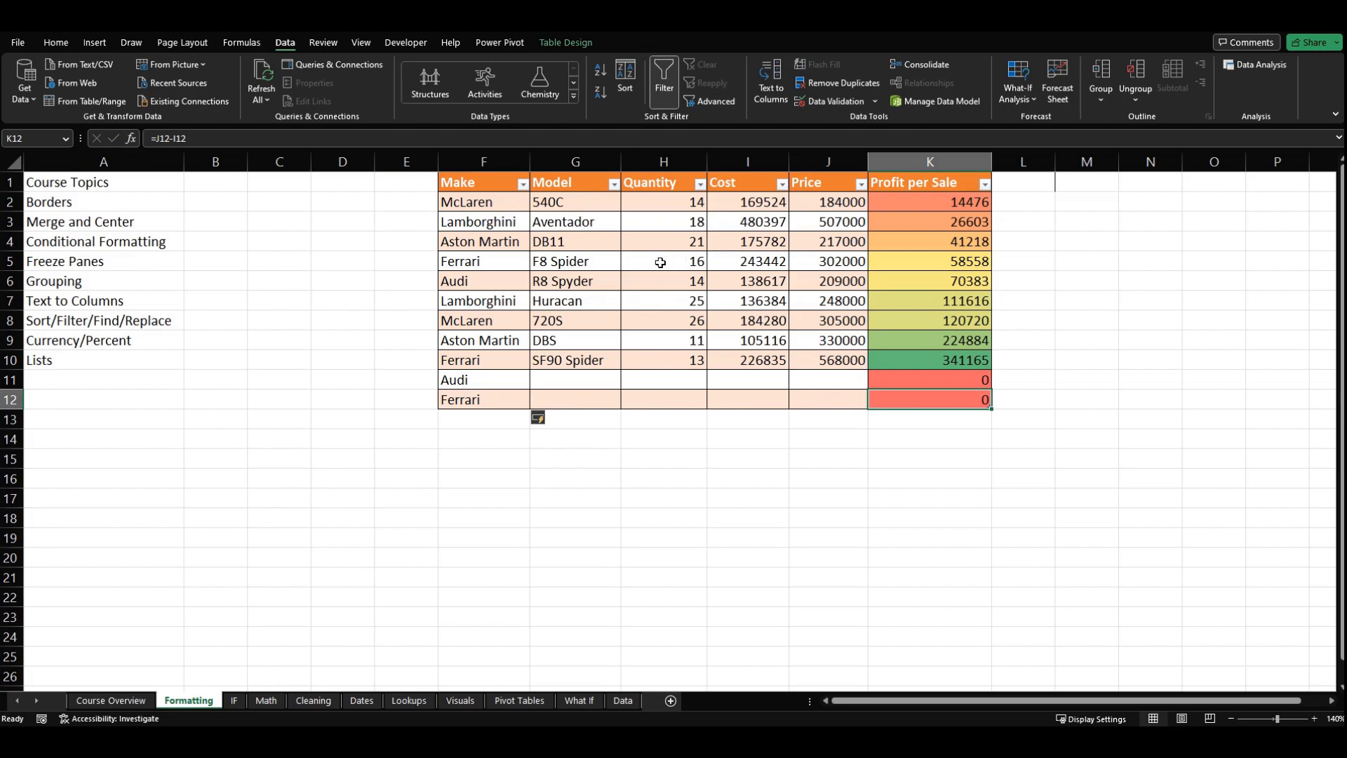
# Step: Convert the car table back to a normal range
pyautogui.rightClick(654, 324)
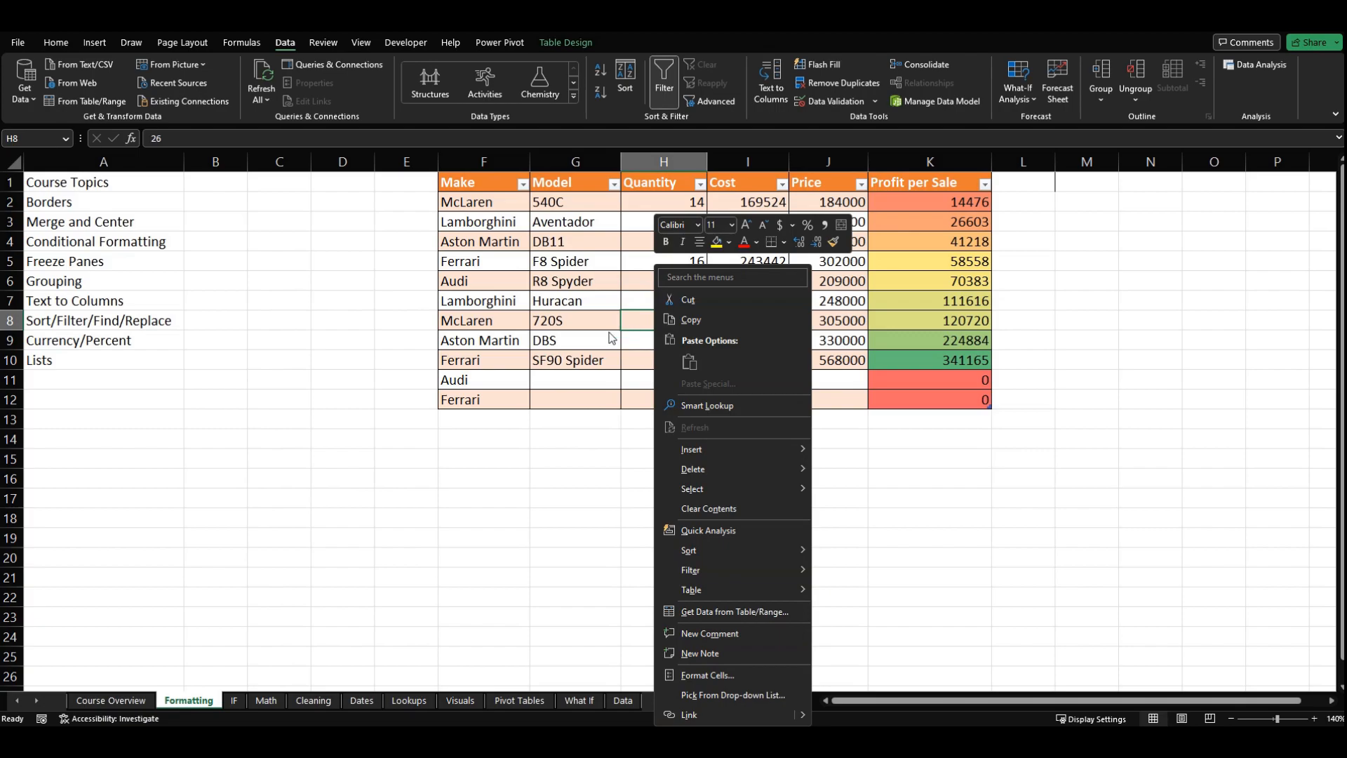
pyautogui.moveTo(710, 589)
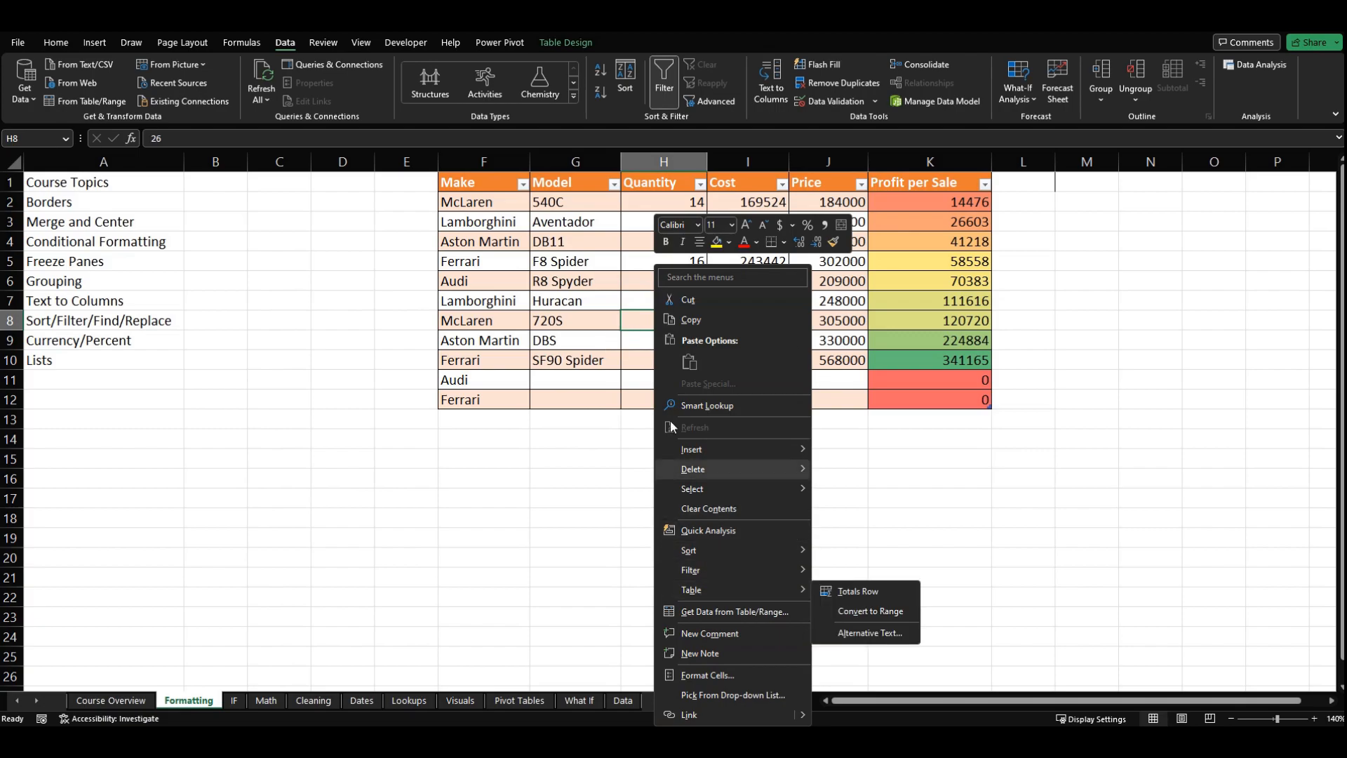
pyautogui.click(827, 613)
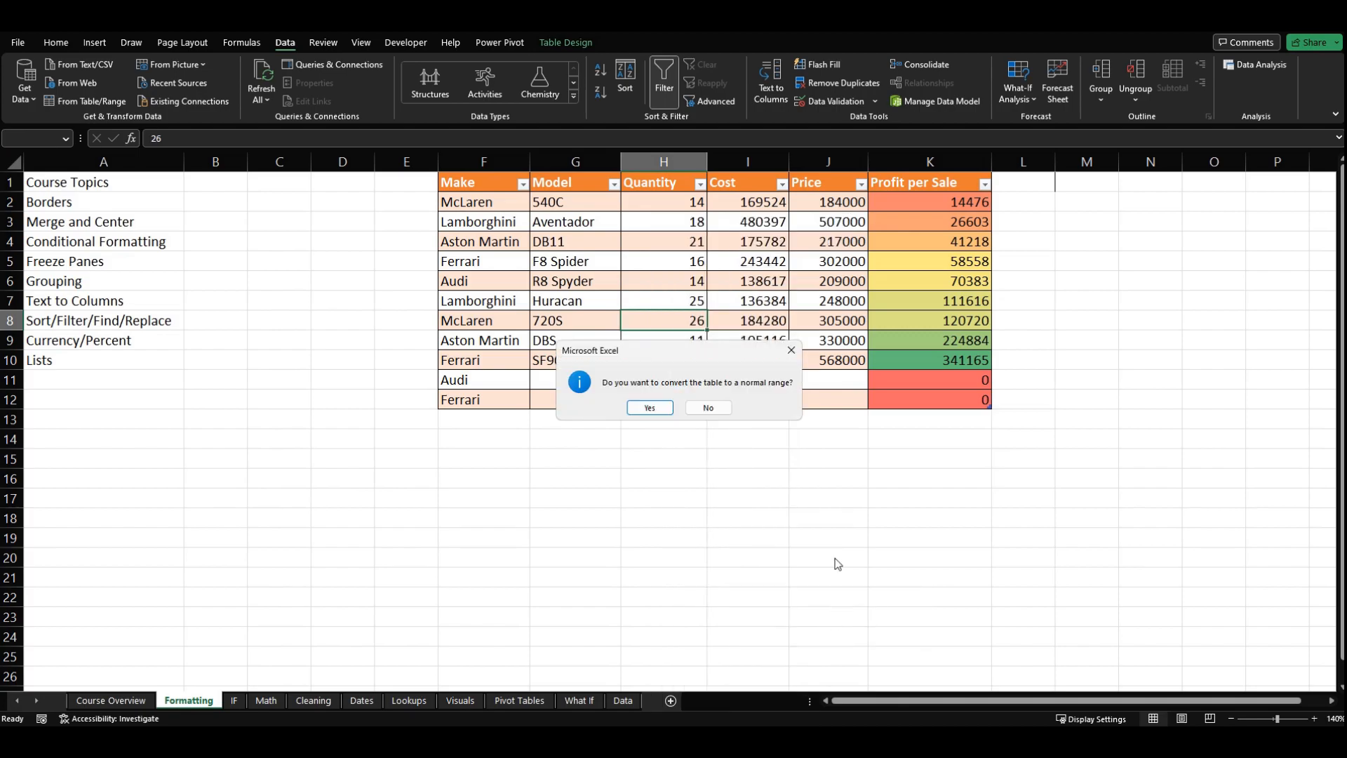
pyautogui.click(650, 408)
pyautogui.click(638, 463)
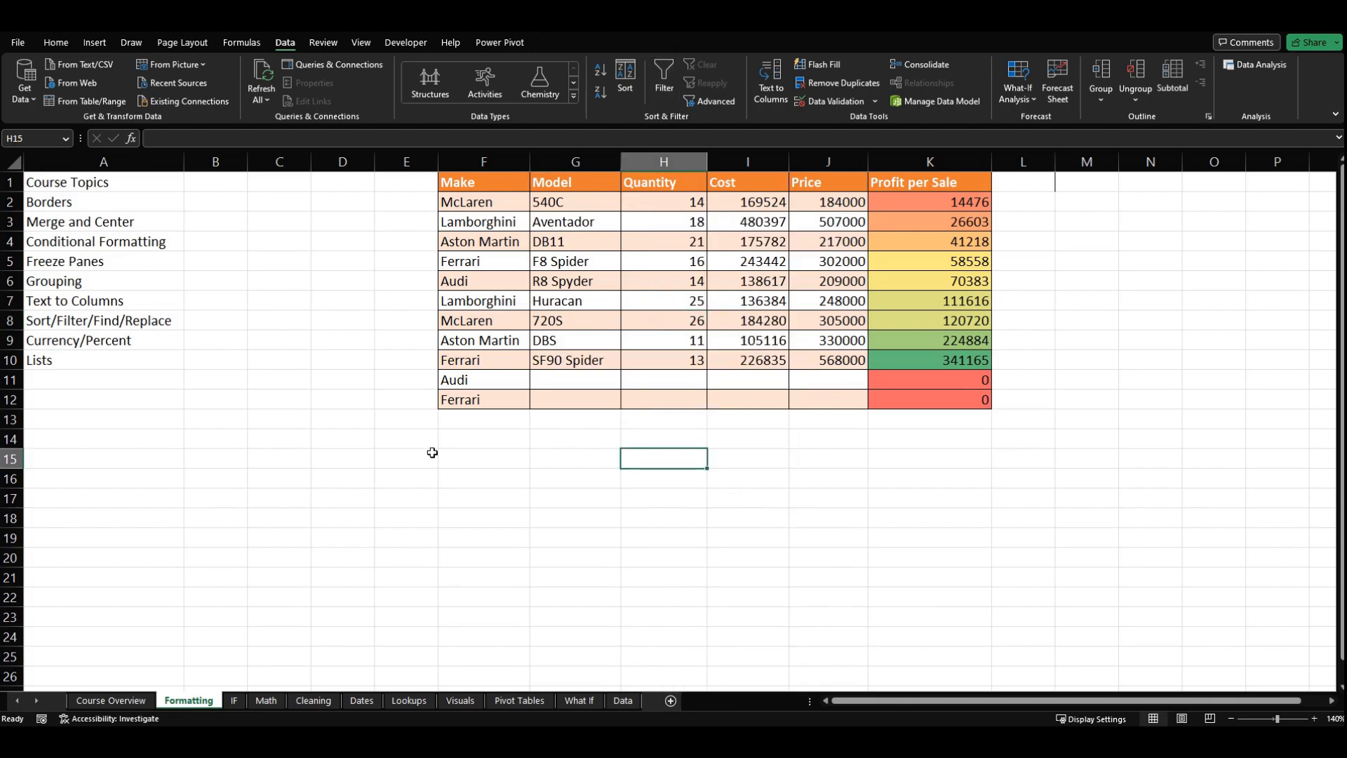
# Step: Enter Audi in F13 and F14 below the normal range and move through the cells around the new entries
pyautogui.click(466, 422)
pyautogui.write('Audi')
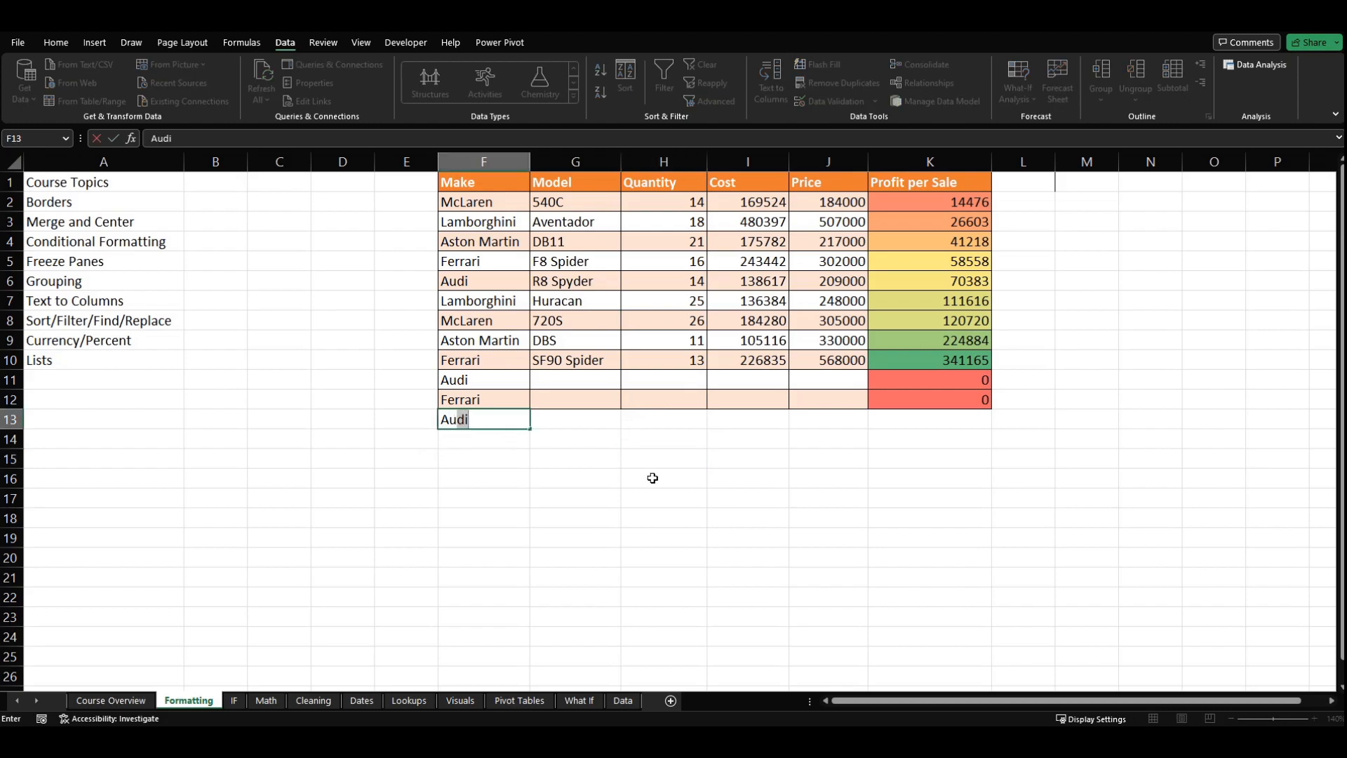
pyautogui.press('Return')
pyautogui.write('Audi')
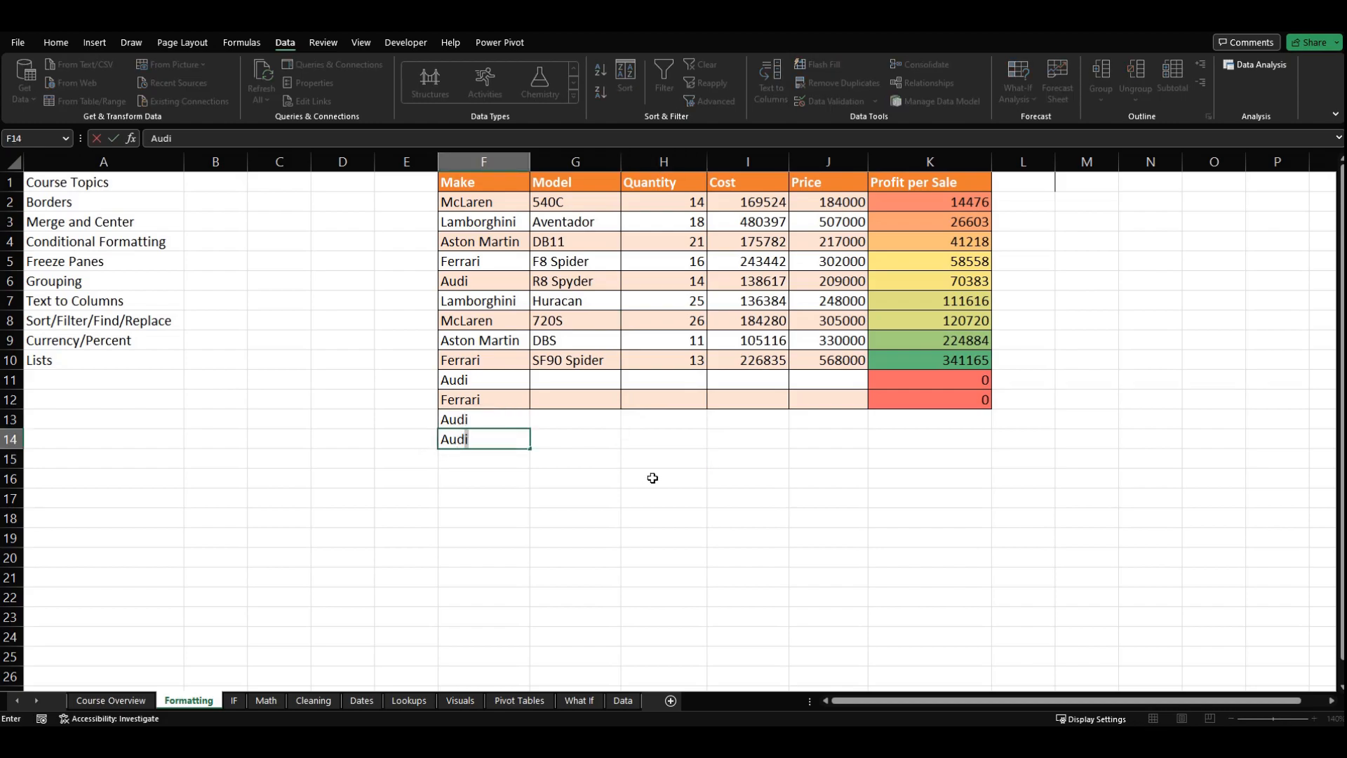
pyautogui.press('Return')
pyautogui.press('Down')
pyautogui.press('Right')
pyautogui.press('Right')
pyautogui.press('Up')
pyautogui.press('Left')
pyautogui.press('Left')
pyautogui.press('Up')
pyautogui.press('Right')
pyautogui.press('Up')
pyautogui.press('Right')
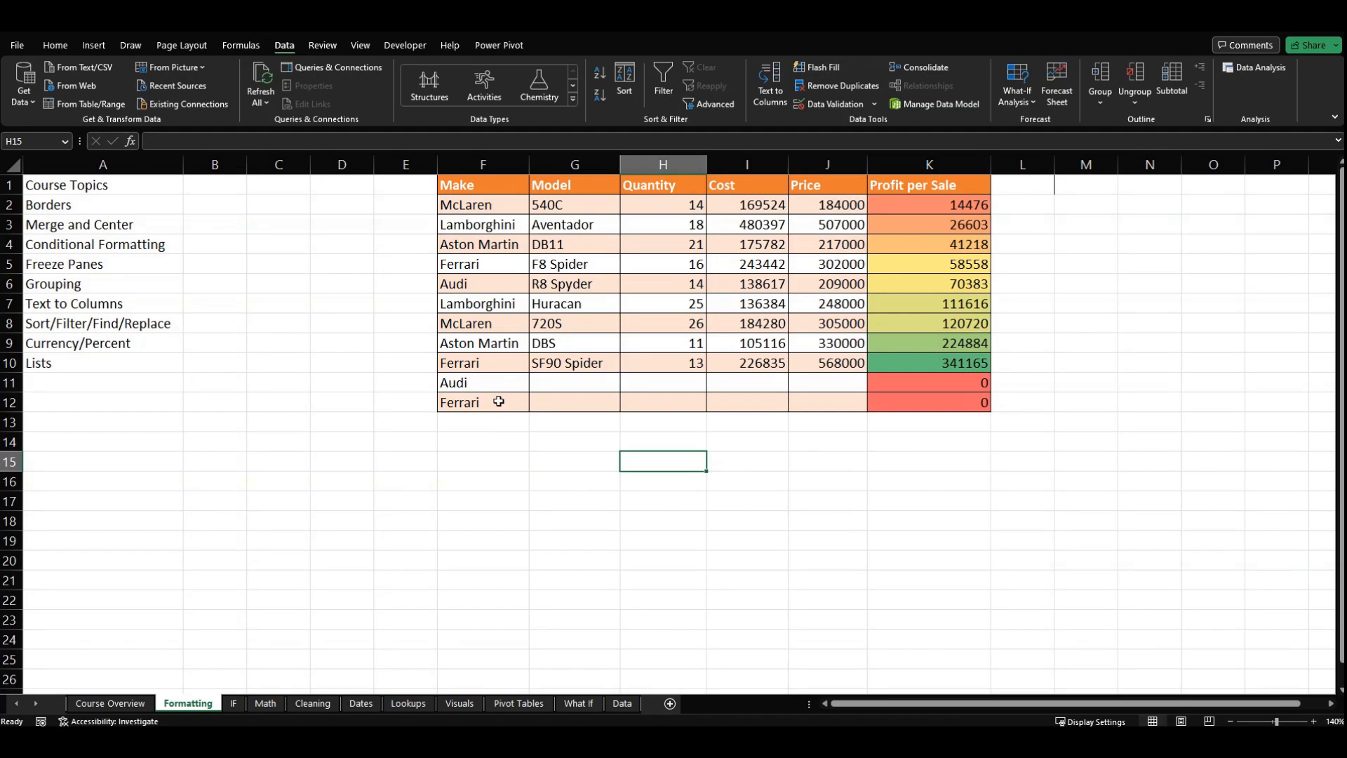
# Step: Delete the extra Audi and Ferrari cells in F11:K12, shifting cells up
pyautogui.moveTo(484, 384); pyautogui.dragTo(898, 406)
pyautogui.rightClick(891, 406)
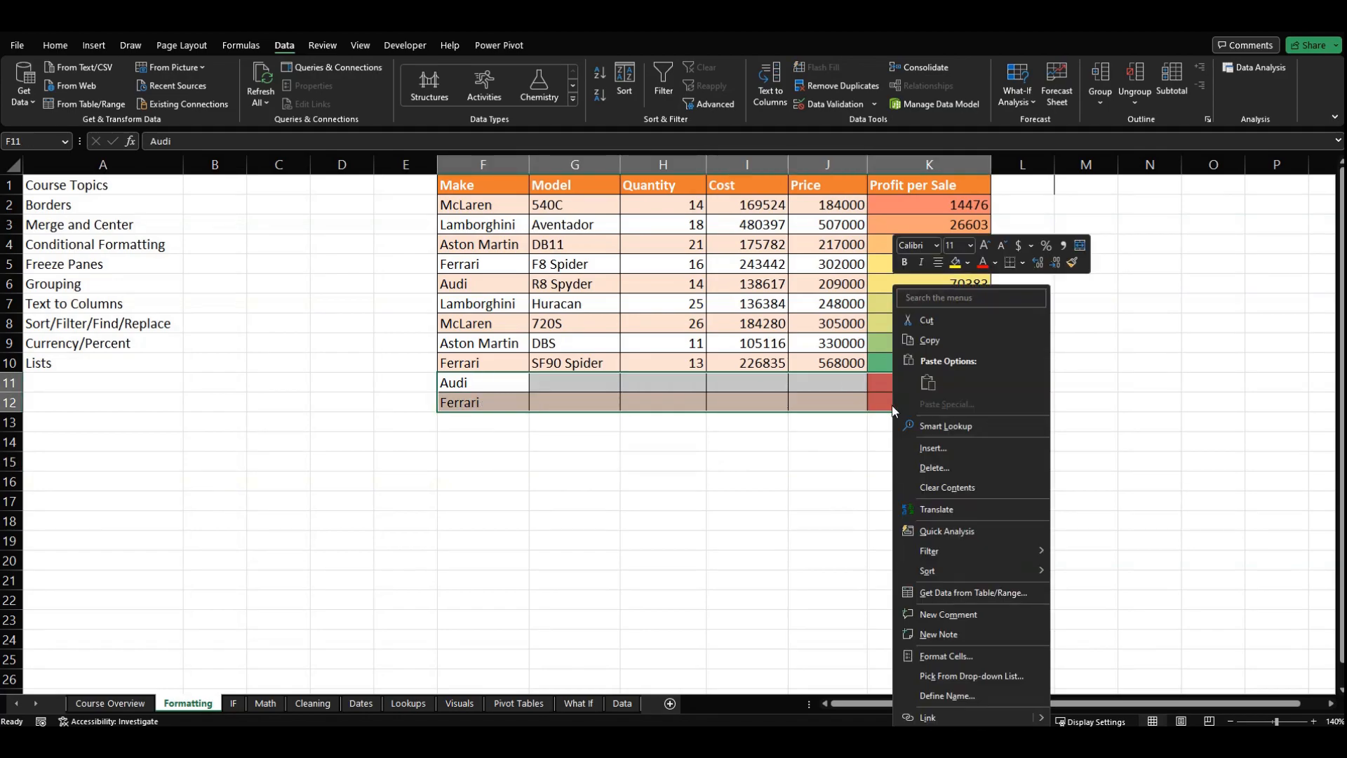
pyautogui.click(944, 467)
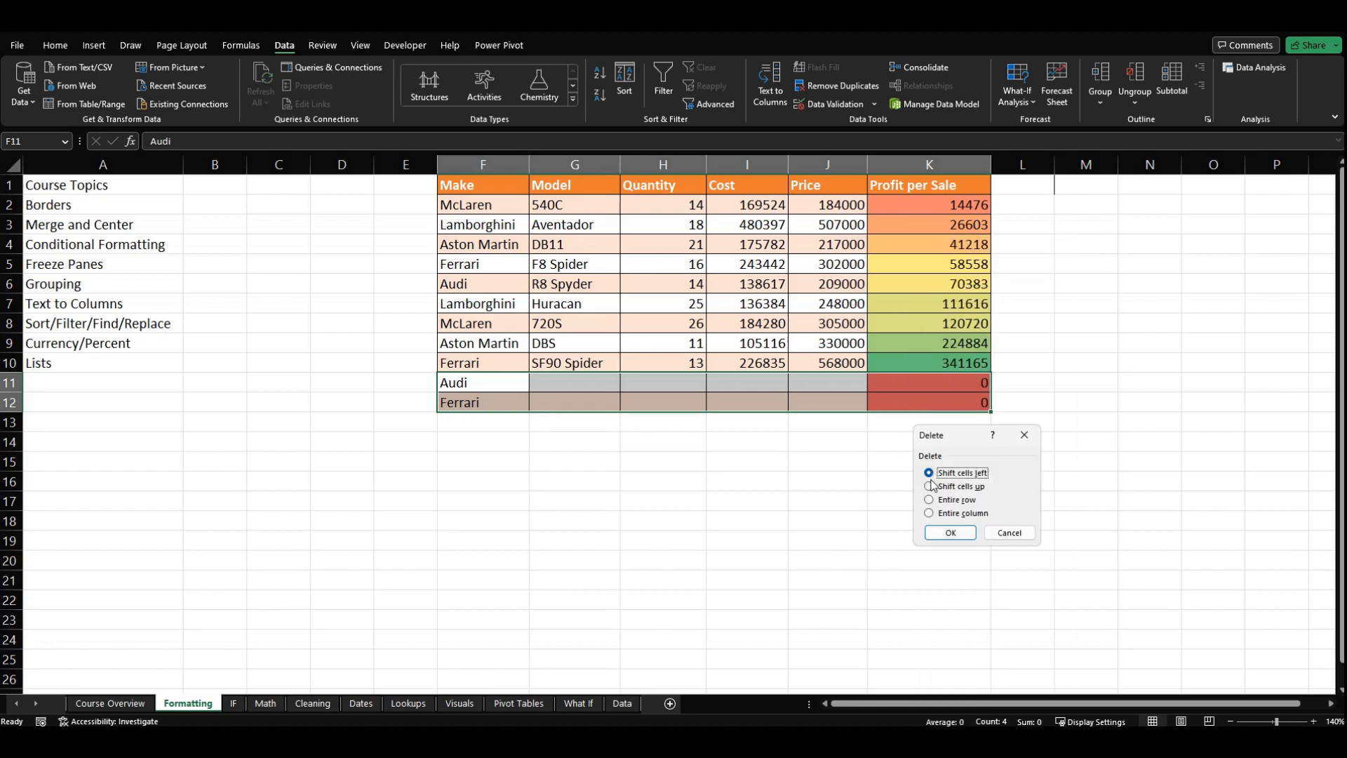
pyautogui.click(947, 486)
pyautogui.click(950, 533)
pyautogui.click(660, 481)
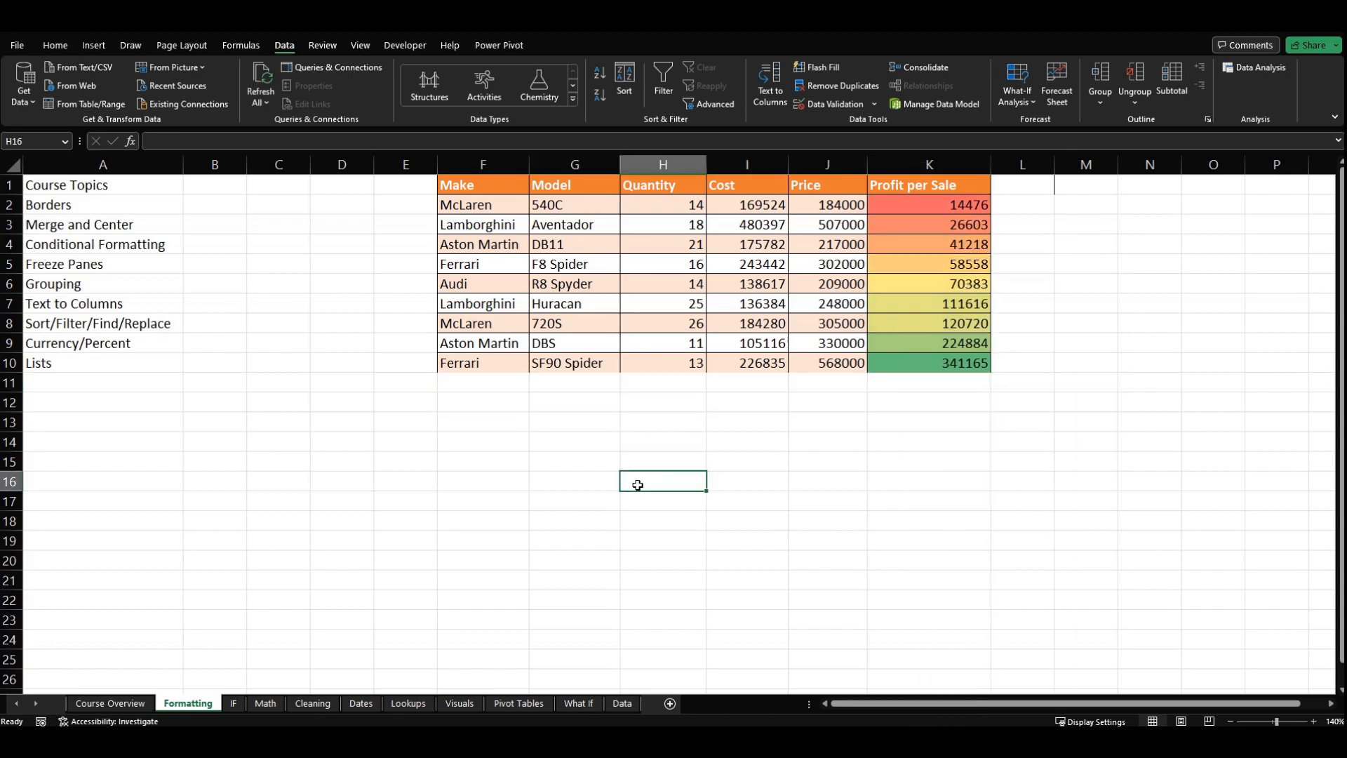
# Step: Turn the car data in F1:K10 into a table again, keeping its first row as headers
pyautogui.click(579, 242)
pyautogui.hotkey('ctrl', 't')
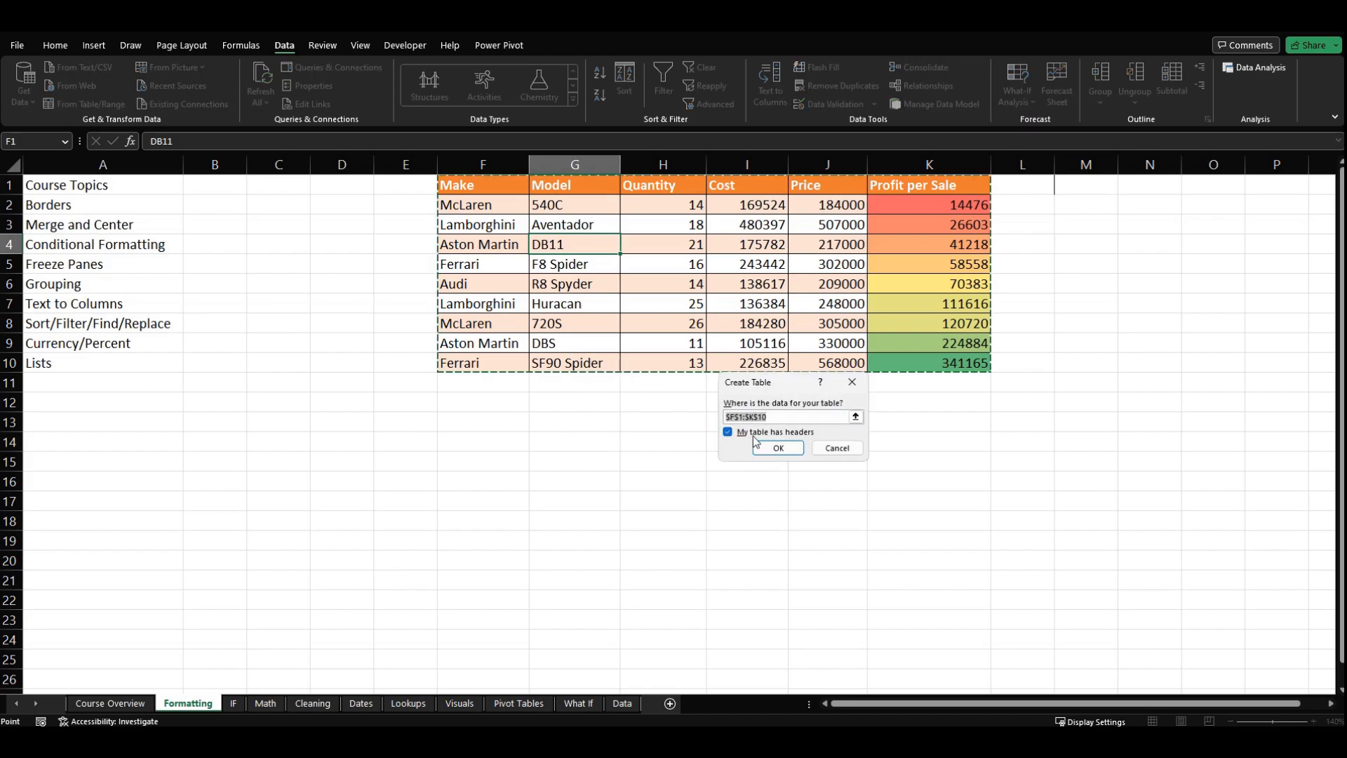
pyautogui.click(772, 447)
pyautogui.click(662, 465)
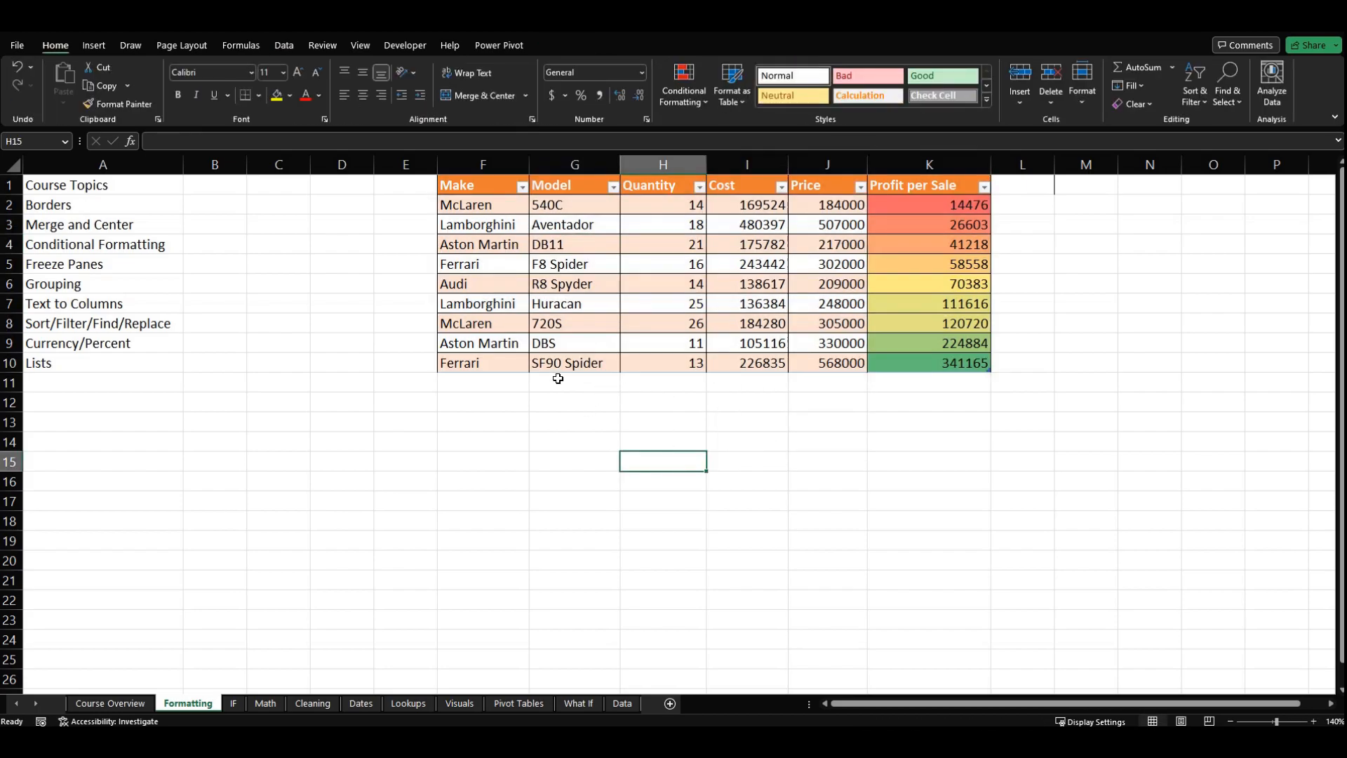
# Step: Look at the Sort/Filter/Find/Replace topic in A8 and the Ferrari entries in the Make column
pyautogui.click(72, 328)
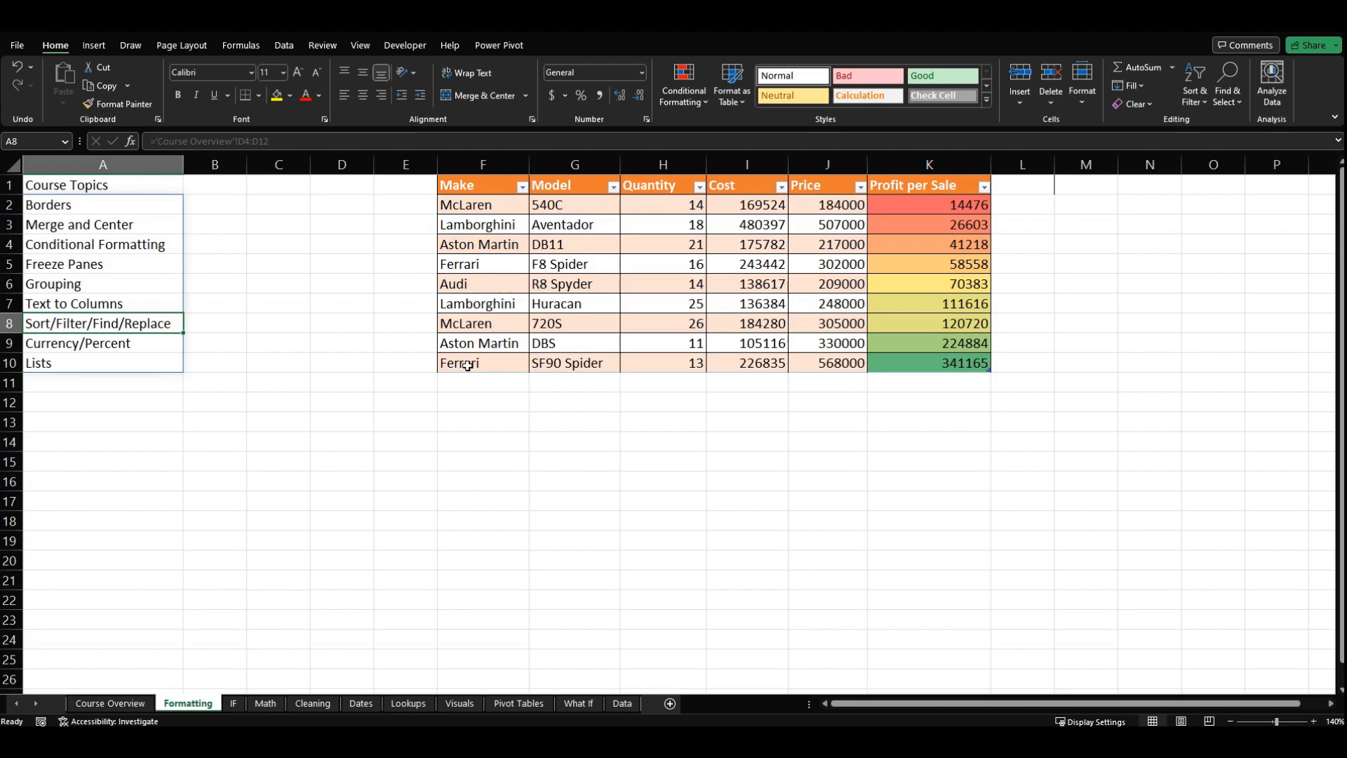
pyautogui.click(507, 368)
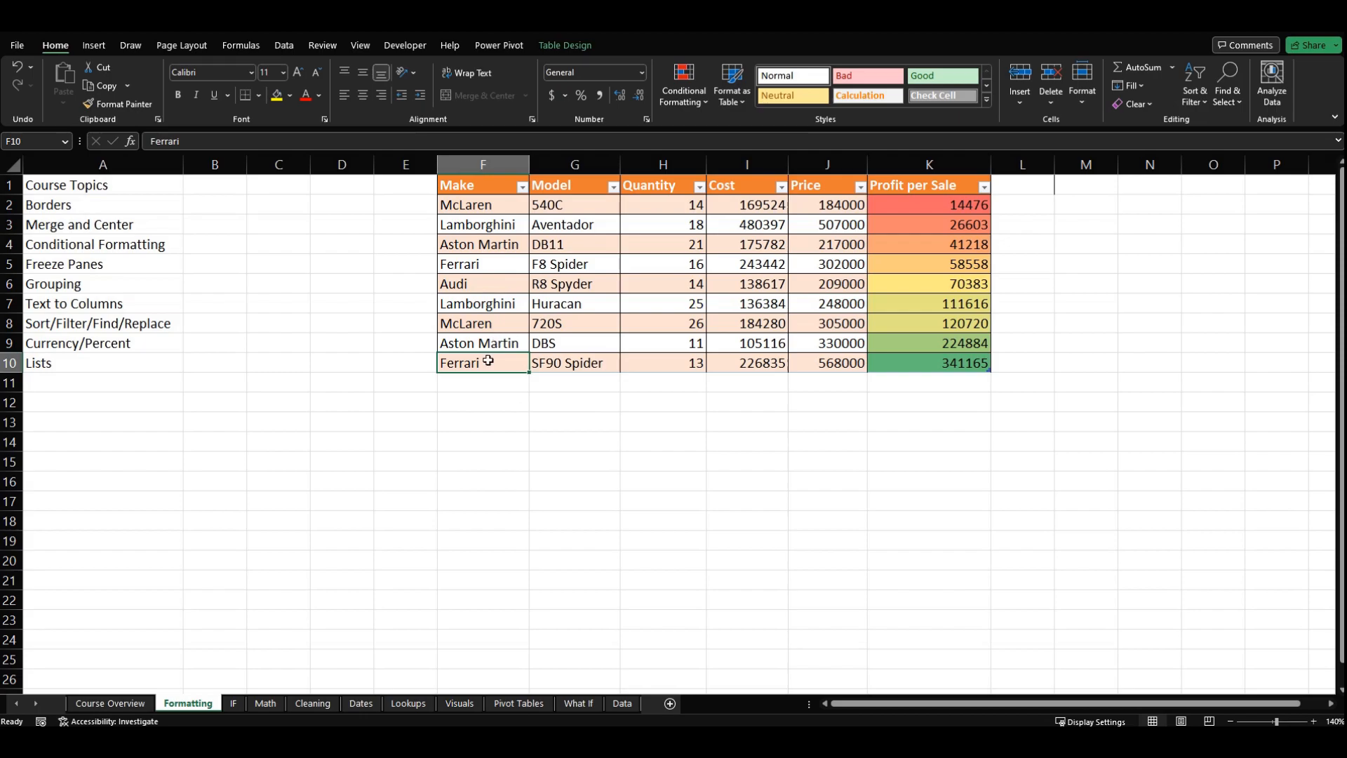
pyautogui.click(495, 262)
pyautogui.click(490, 365)
pyautogui.click(608, 442)
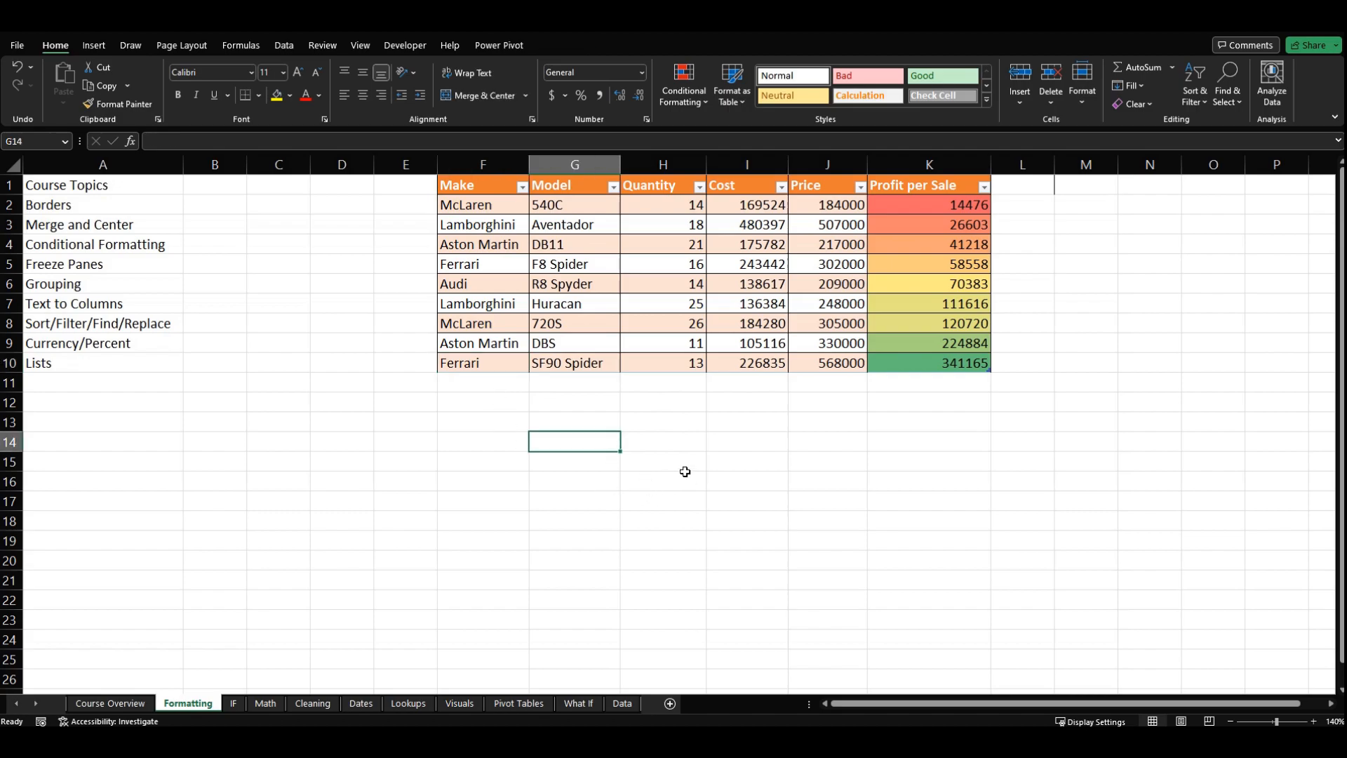
# Step: Search the sheet for Ferrari and cycle repeatedly through the matching cells
pyautogui.hotkey('ctrl', 'f')
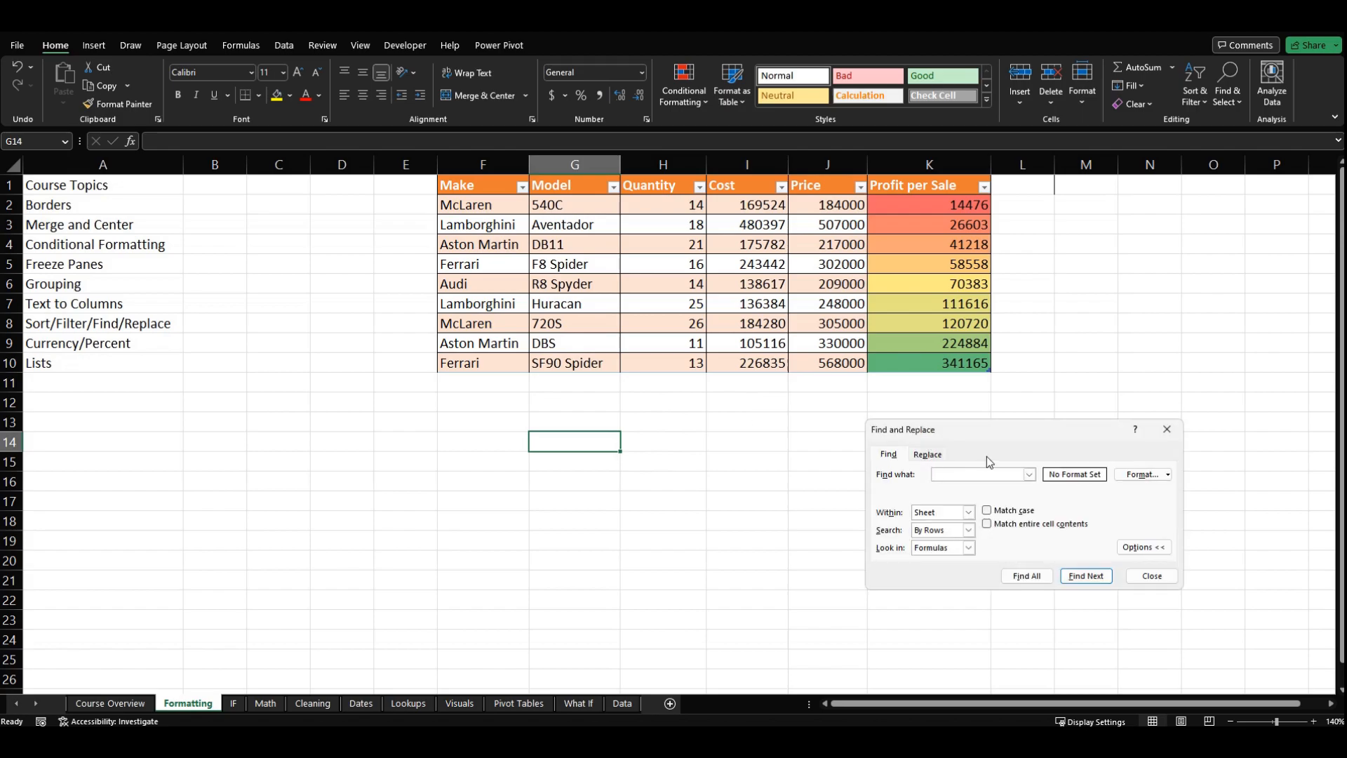
pyautogui.moveTo(1008, 442); pyautogui.dragTo(801, 417)
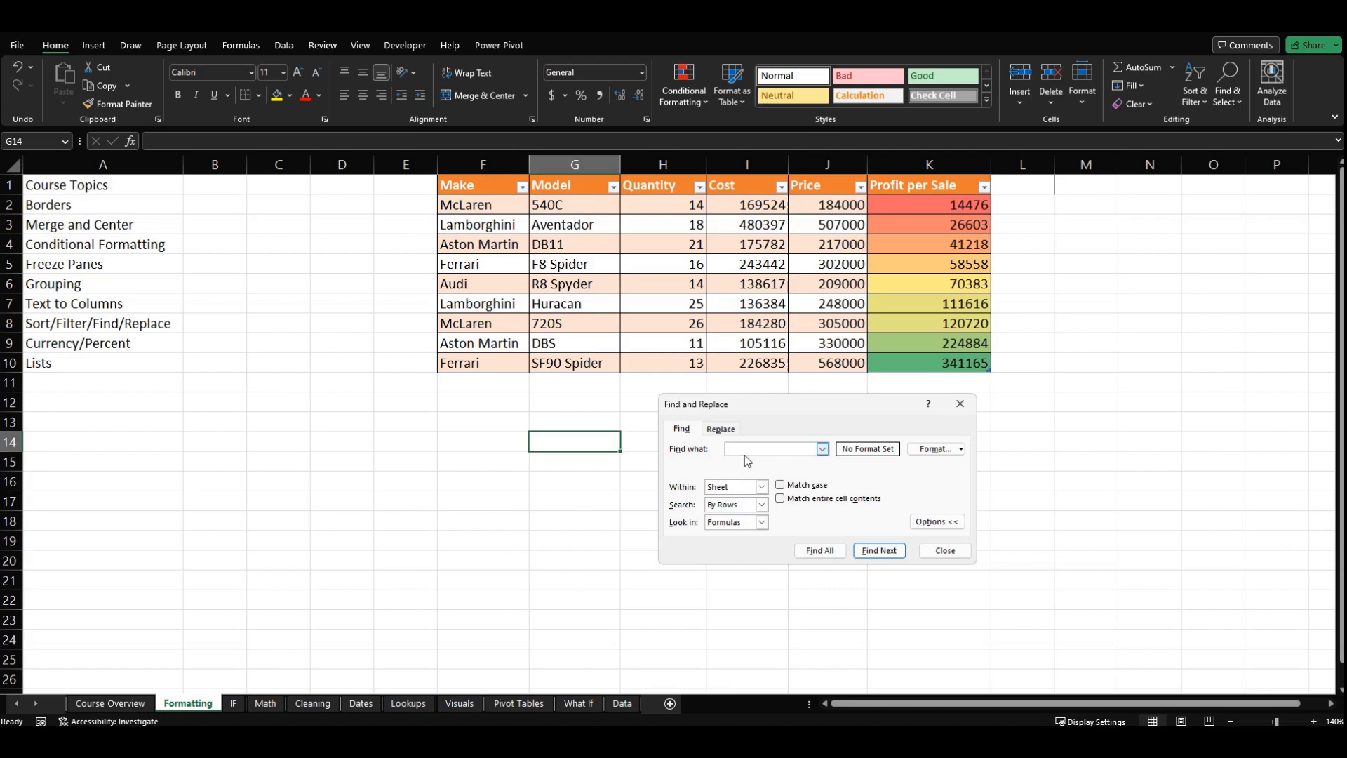
pyautogui.write('Ferrari')
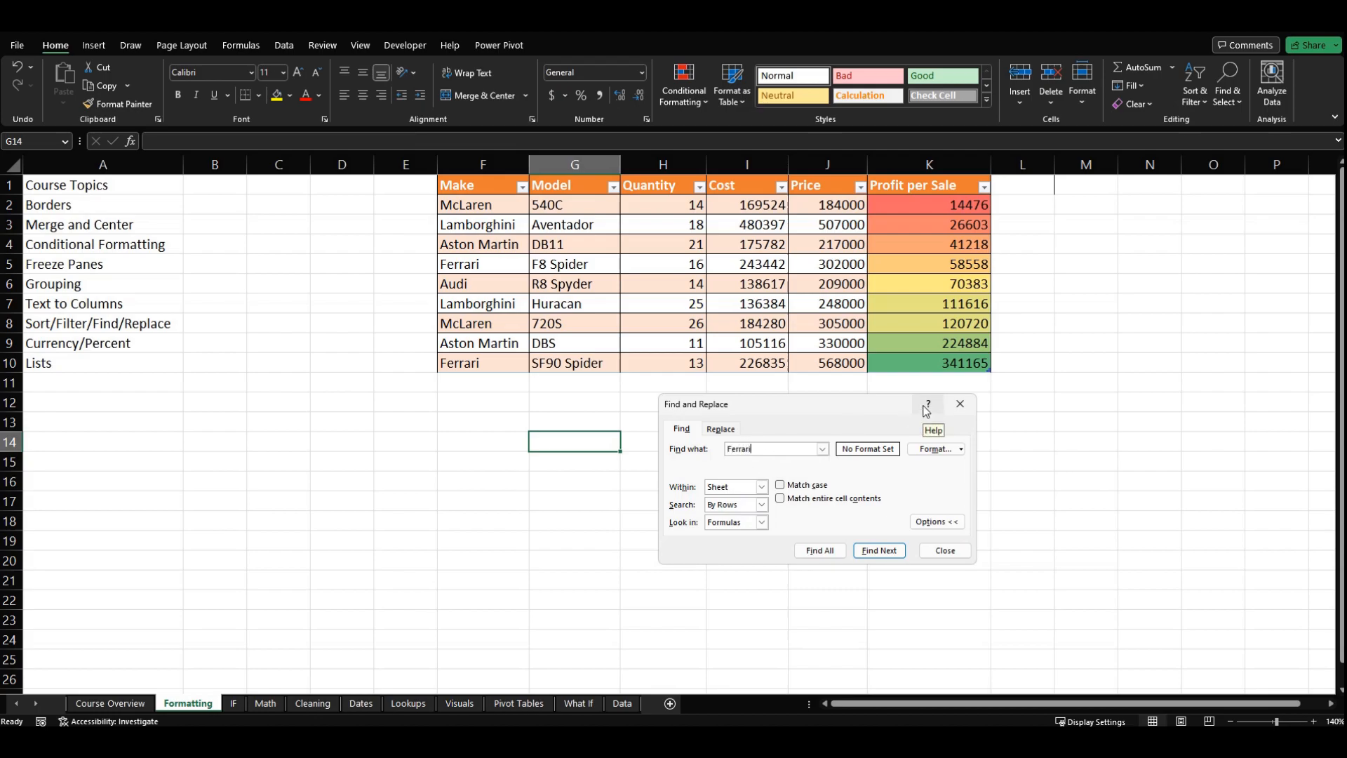
pyautogui.press('Return')
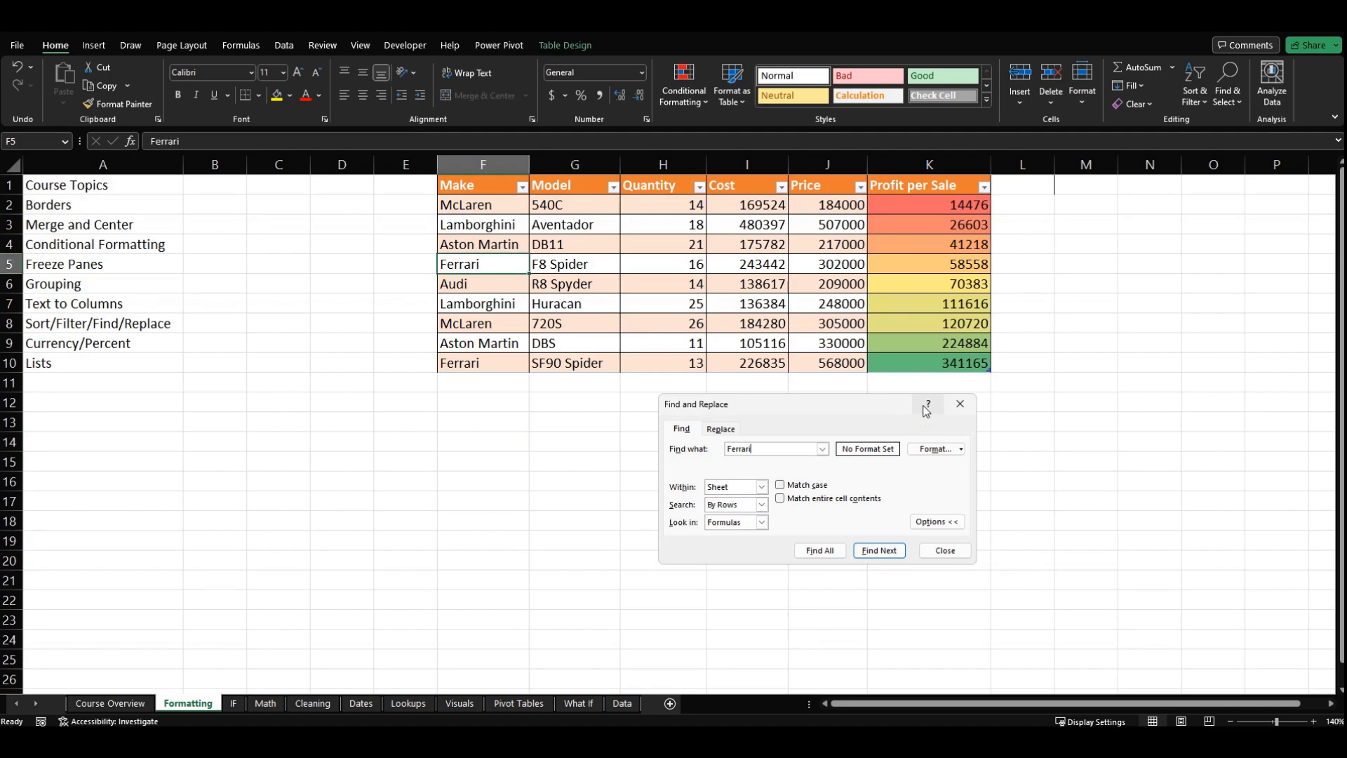
pyautogui.press('Return')
pyautogui.press('Return')
pyautogui.press('Return')
pyautogui.press('Return')
pyautogui.press('Return')
pyautogui.press('Return')
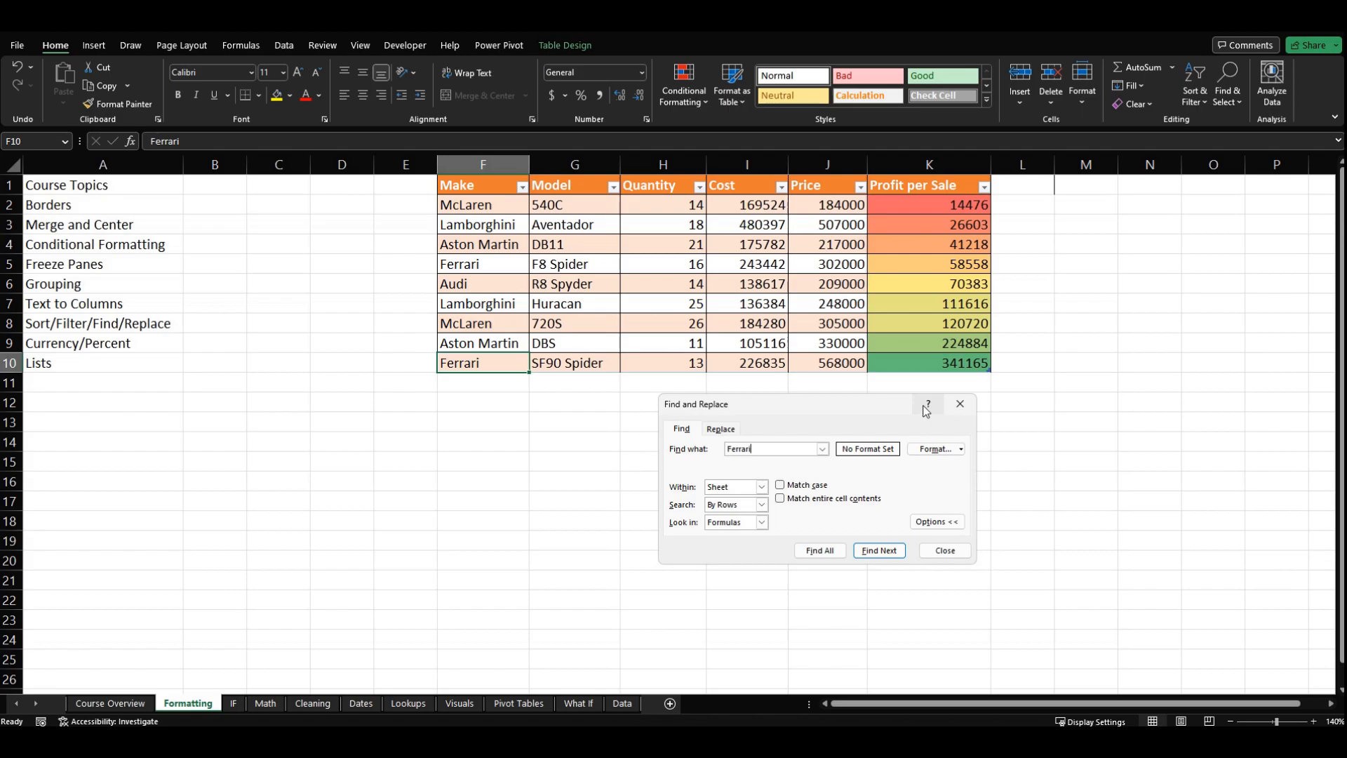
pyautogui.press('Return')
pyautogui.press('Return')
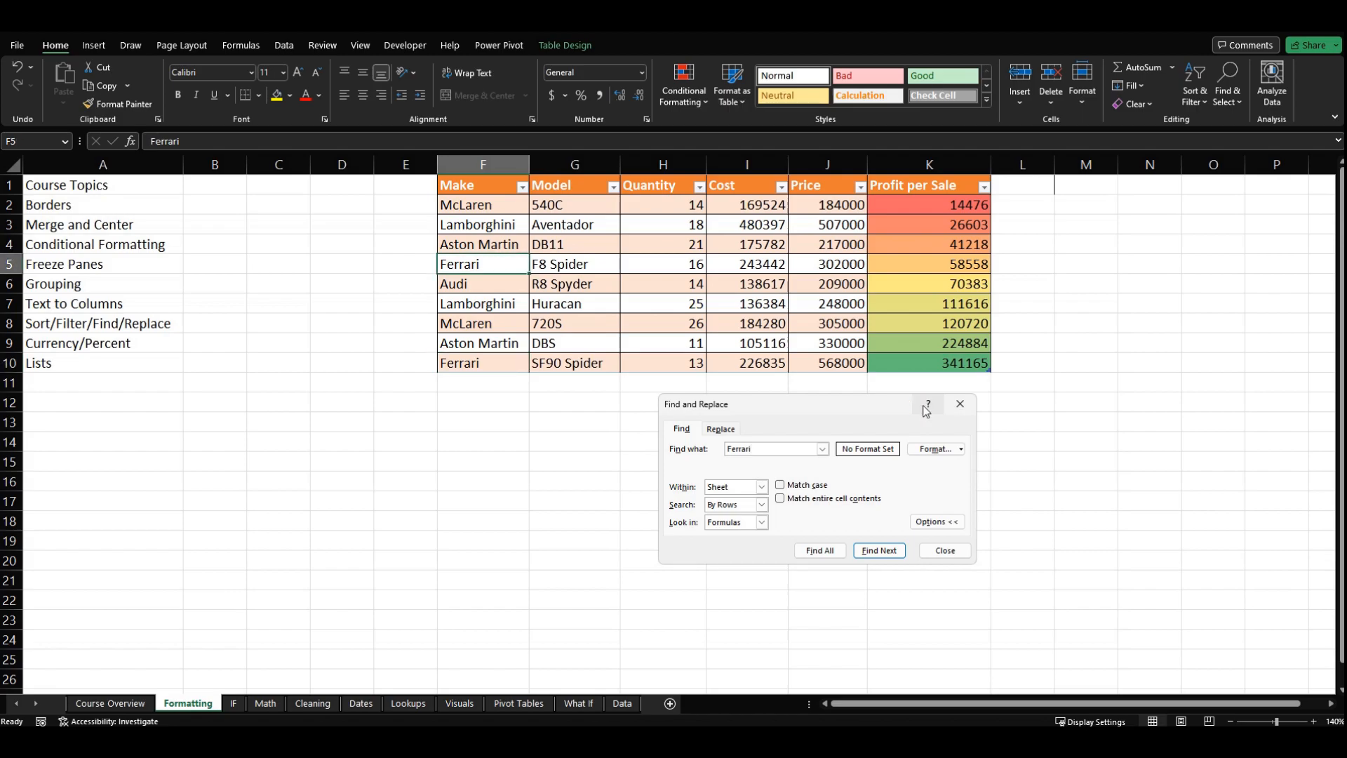
pyautogui.press('Return')
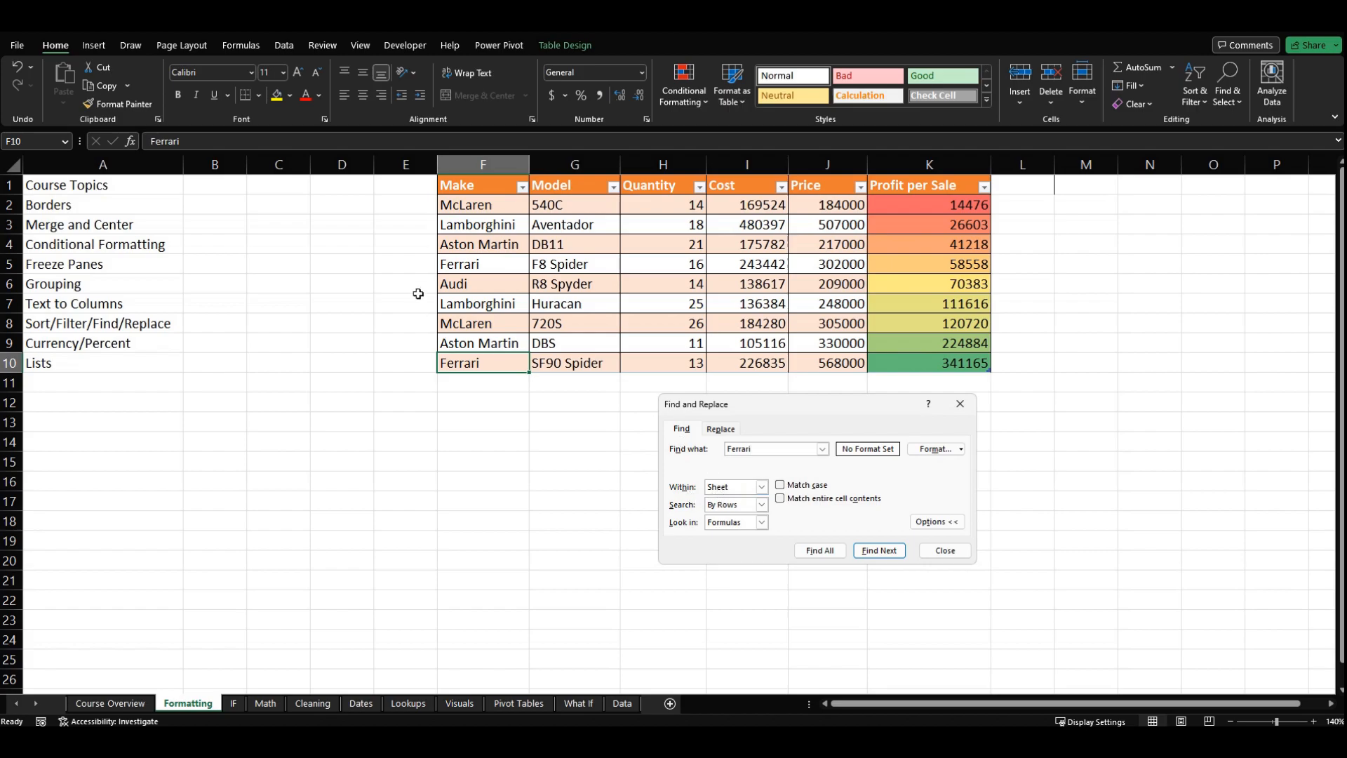
# Step: Find all occurrences of Ferrari within the whole workbook and enlarge the Find and Replace window to fit the results list
pyautogui.click(762, 487)
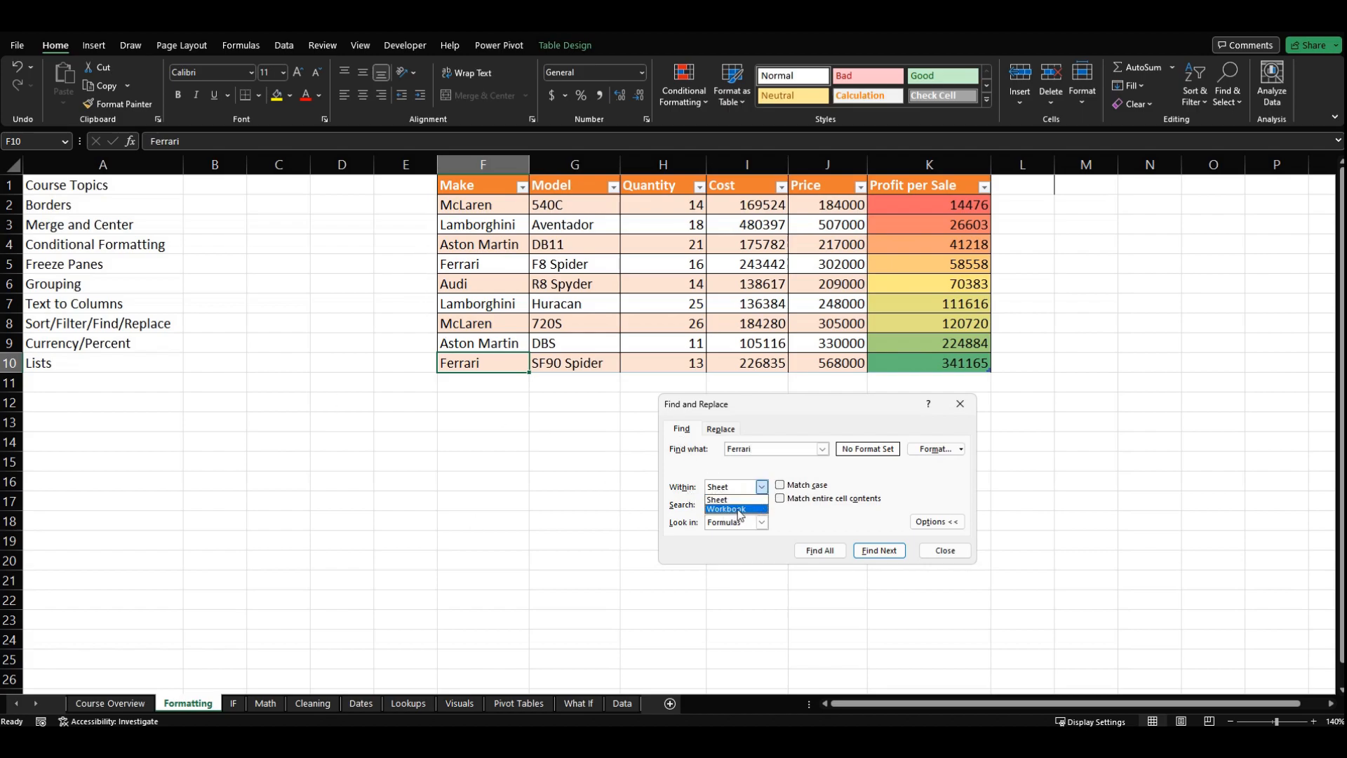
pyautogui.click(751, 503)
pyautogui.click(762, 488)
pyautogui.click(747, 510)
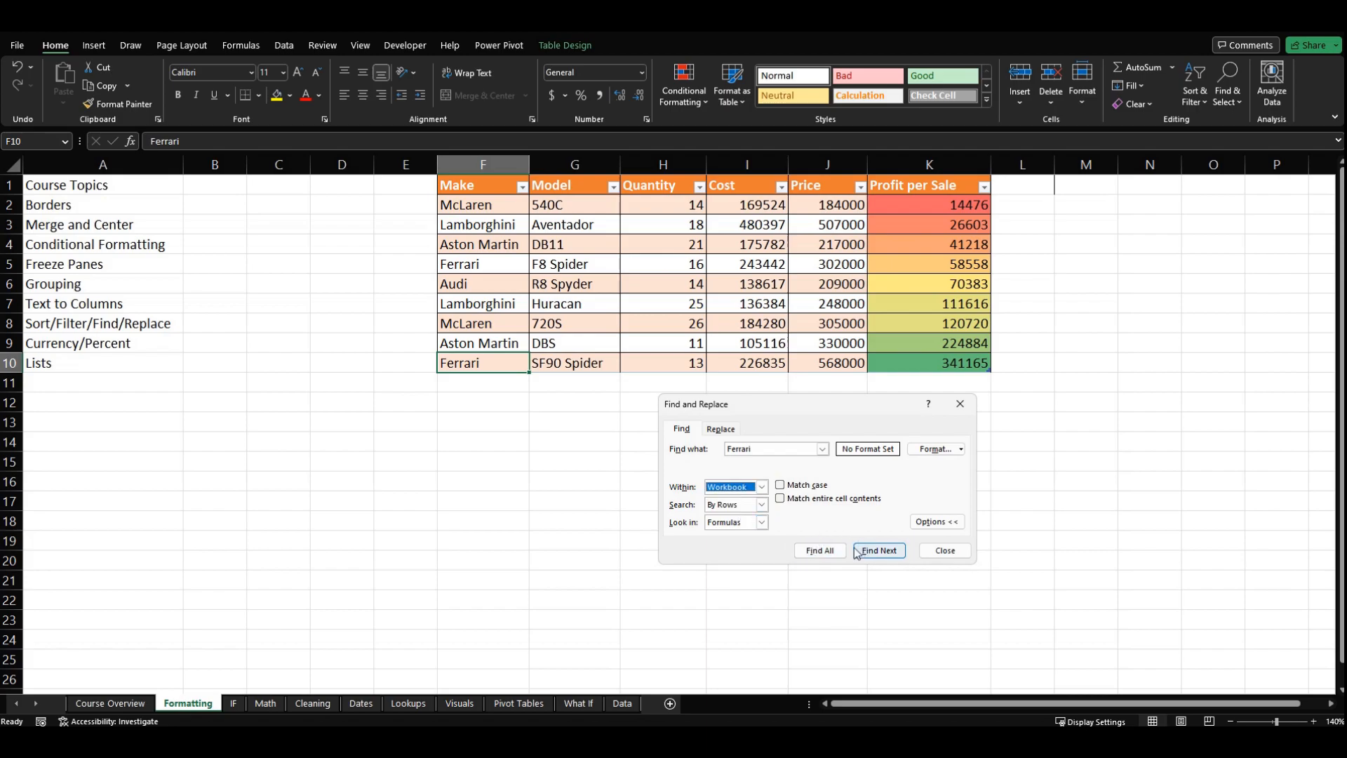
pyautogui.click(820, 551)
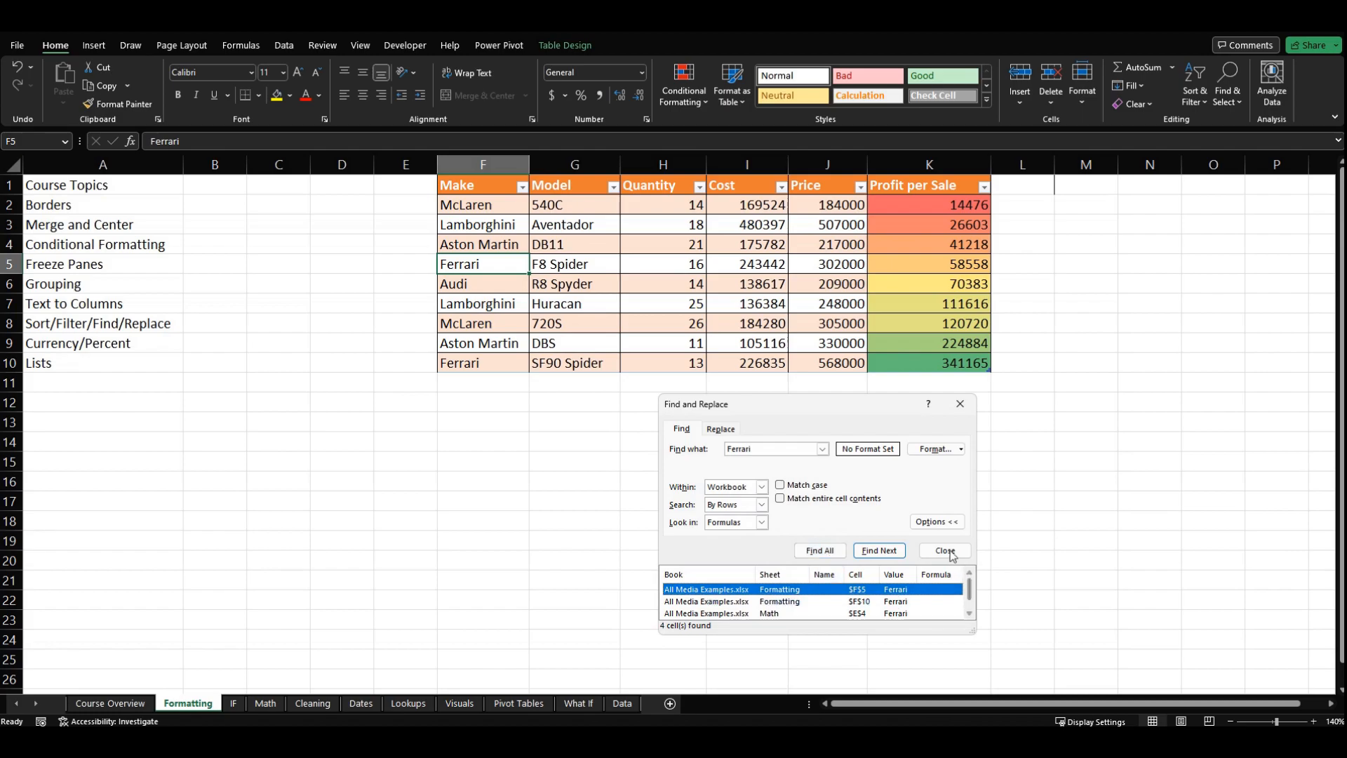
pyautogui.moveTo(823, 345); pyautogui.dragTo(811, 327)
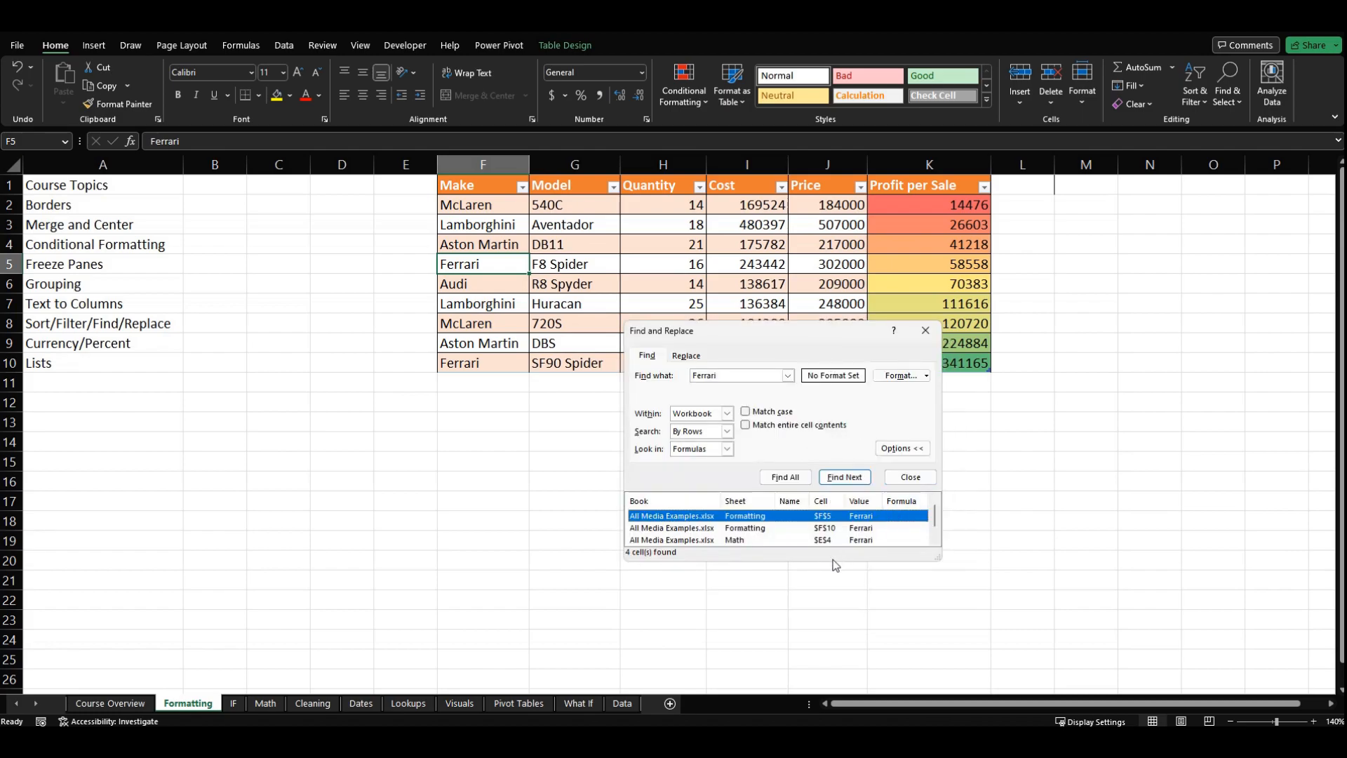
pyautogui.moveTo(939, 559); pyautogui.dragTo(960, 636)
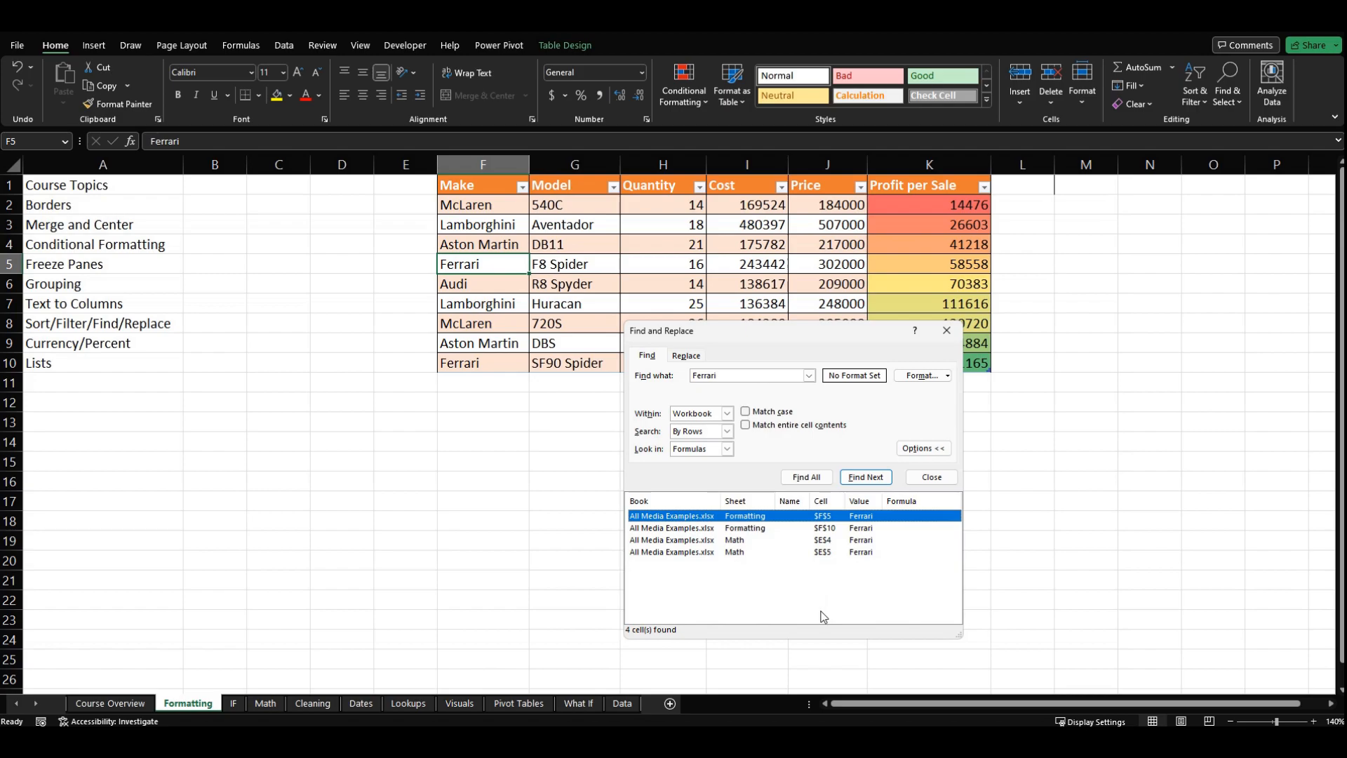
# Step: Review the search direction and look-in options, keeping By Rows and Formulas for the Ferrari search
pyautogui.click(727, 431)
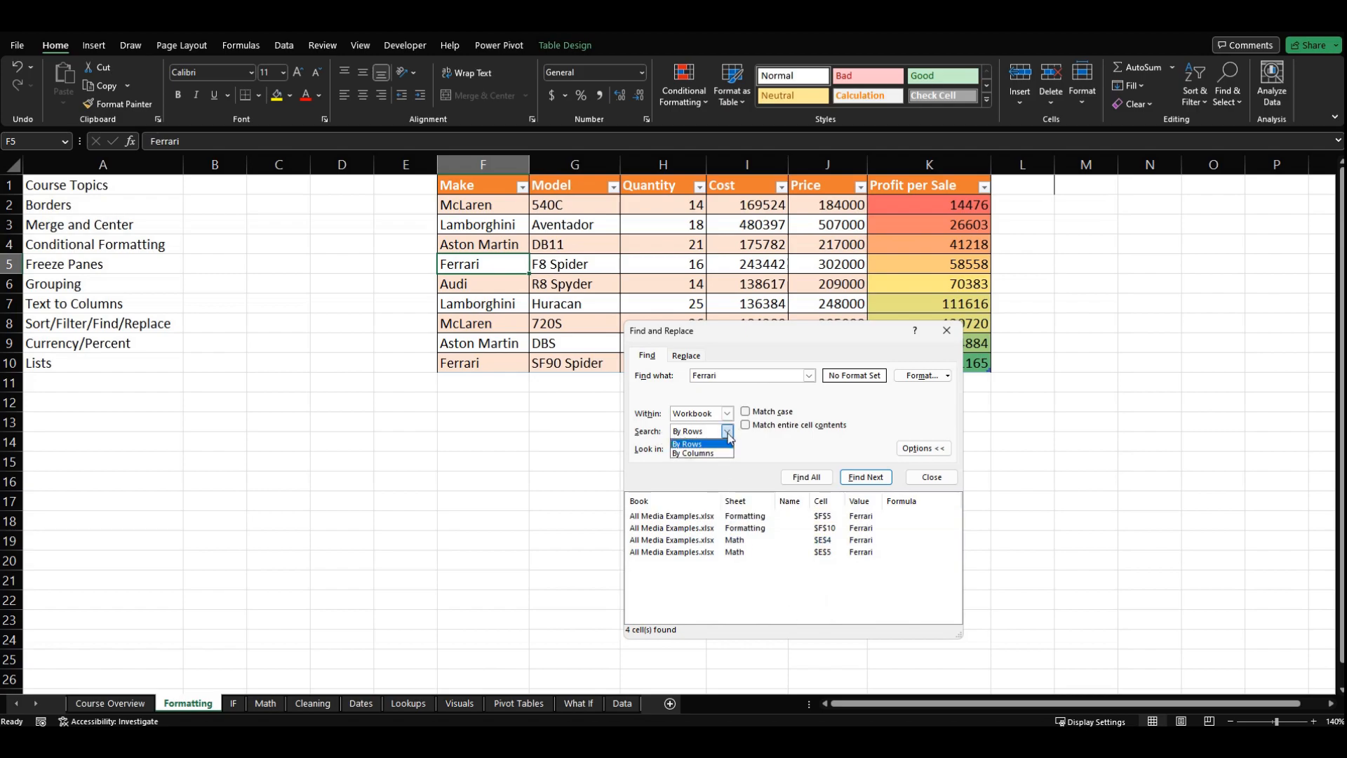
pyautogui.click(725, 442)
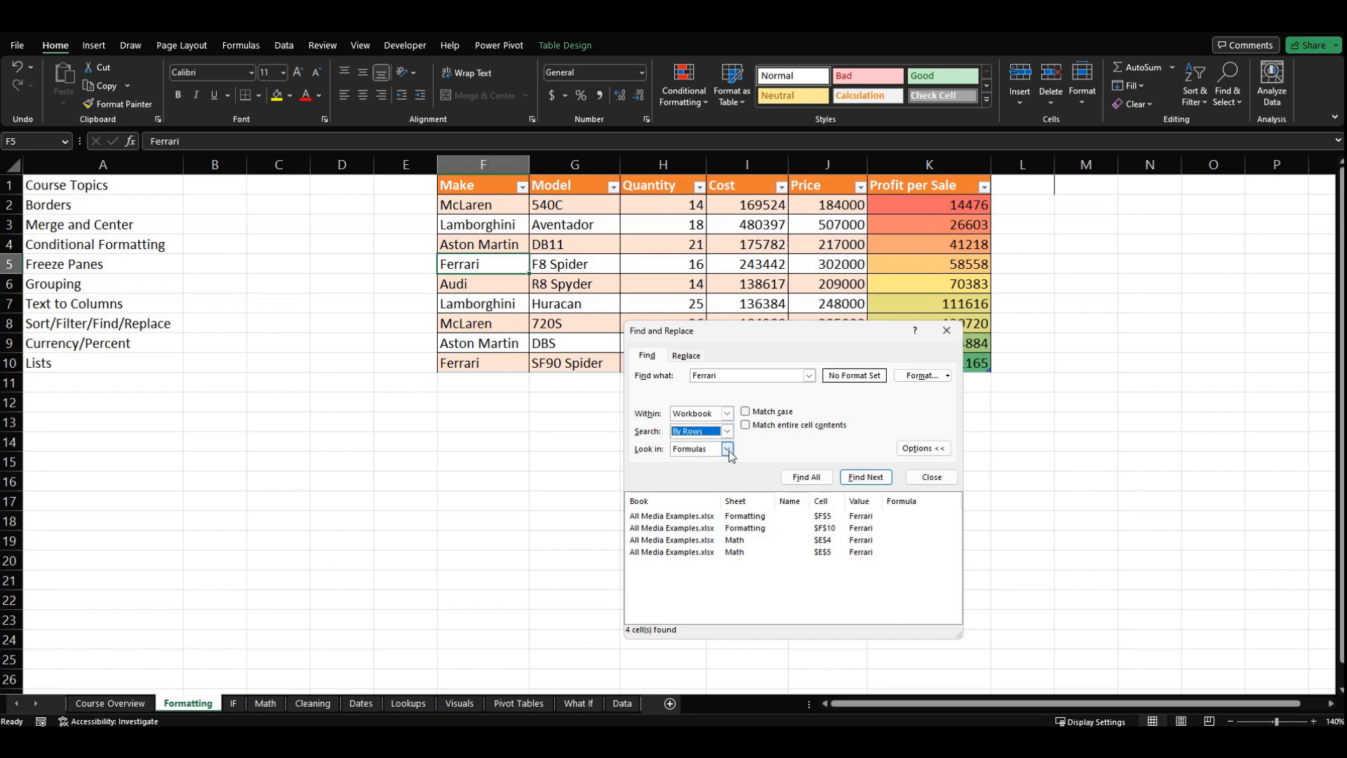
pyautogui.click(727, 448)
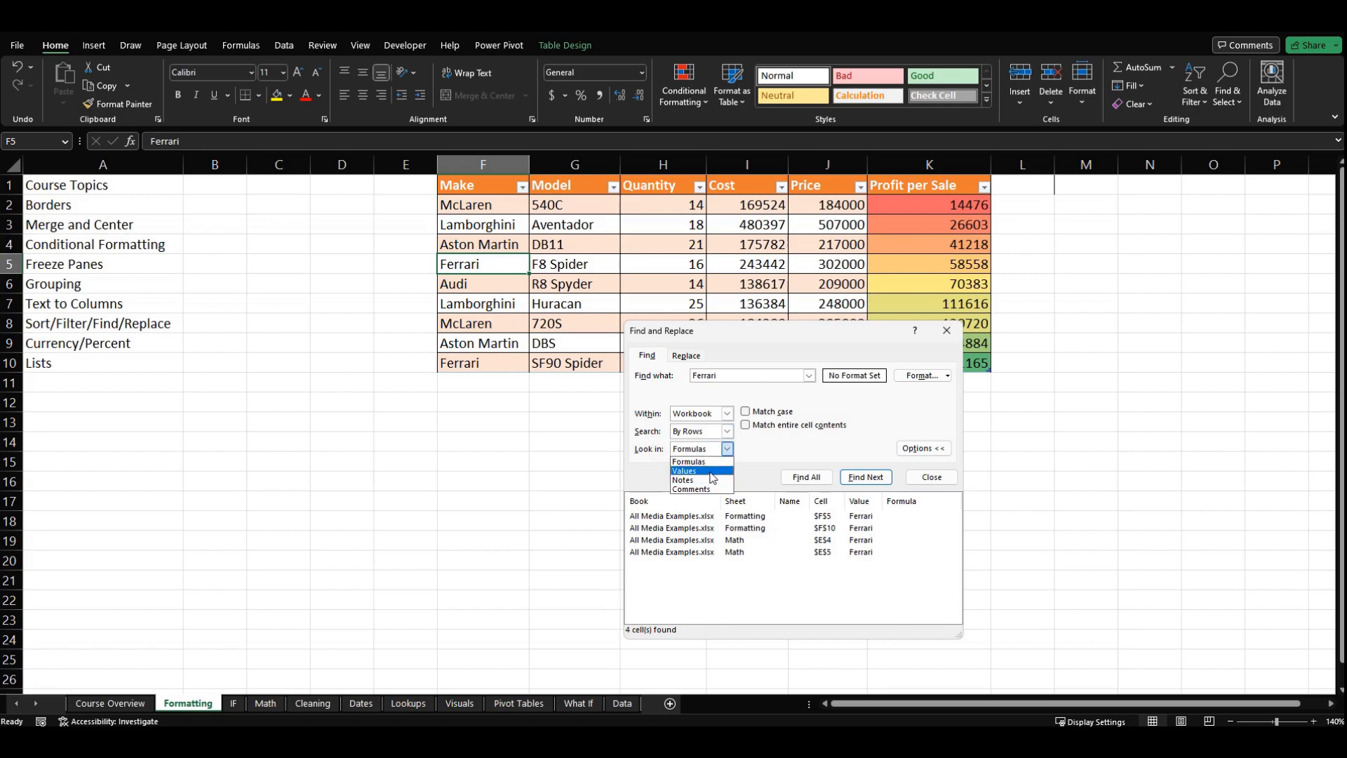
pyautogui.click(729, 452)
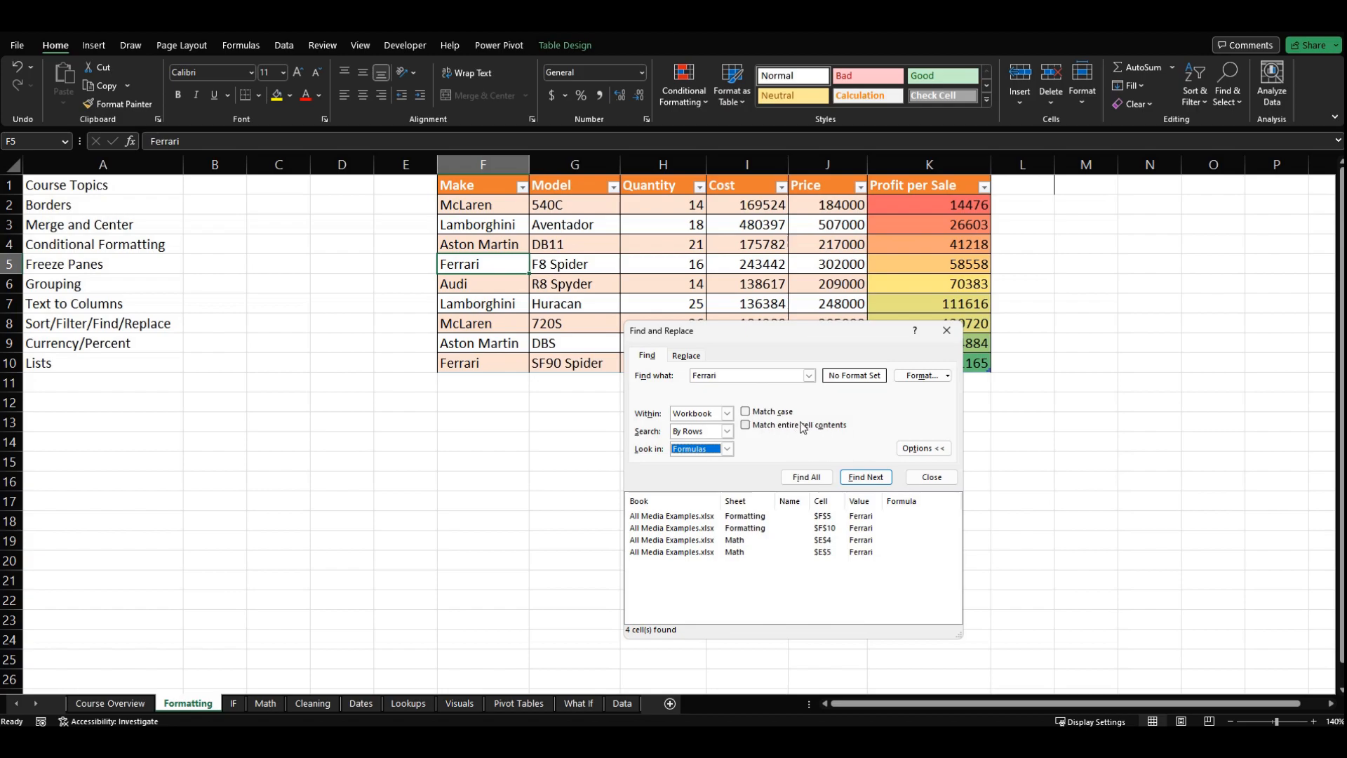
# Step: Search the whole workbook for the partial text Ferr and step through the matches up to the Math sheet
pyautogui.click(732, 378)
pyautogui.press('Return')
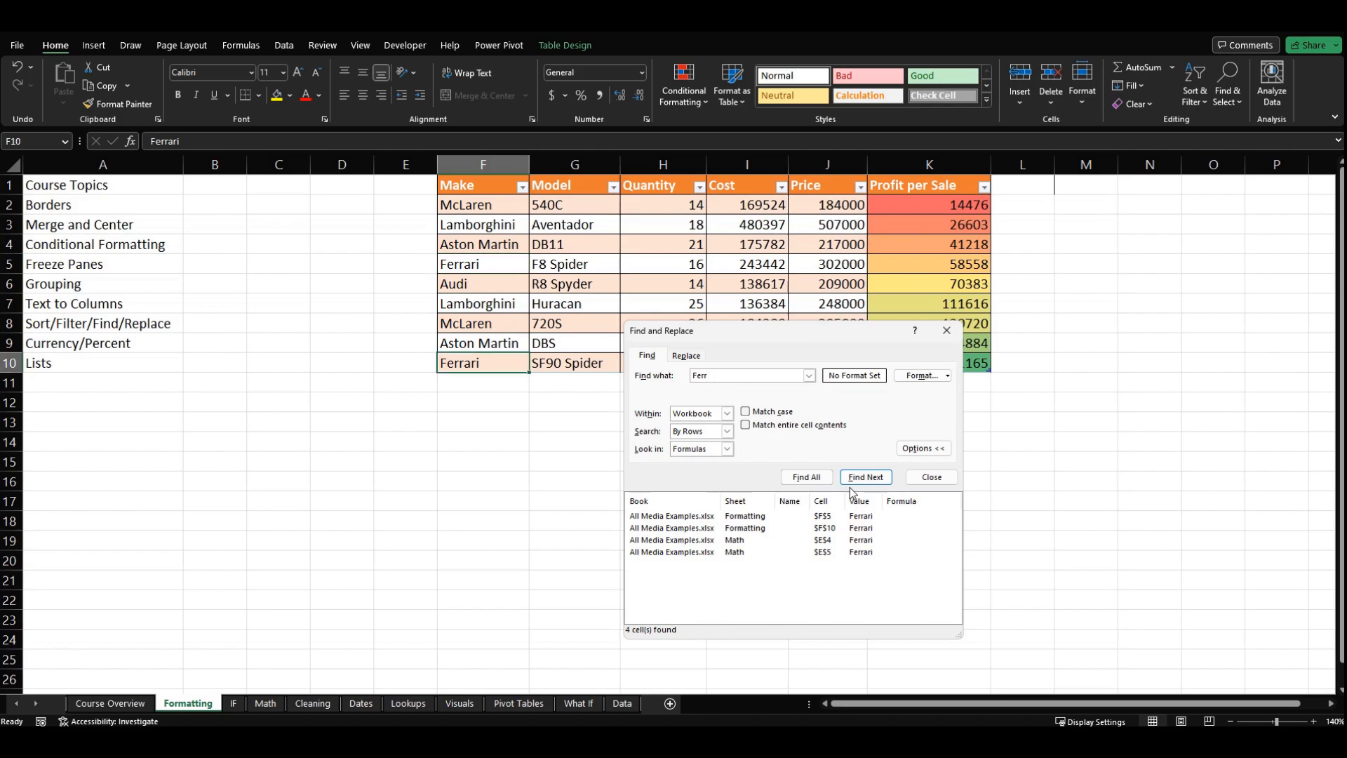
pyautogui.press('Return')
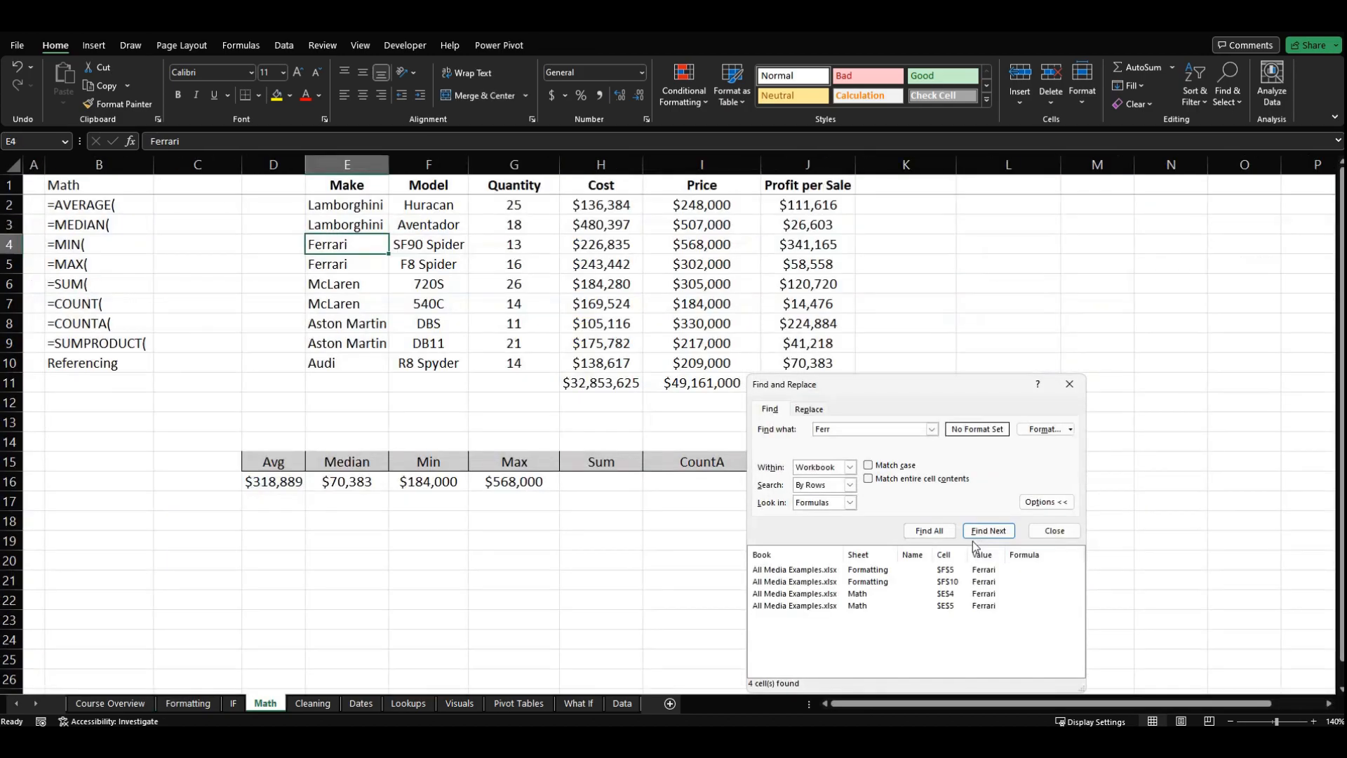
# Step: Limit the search to the sheet, return to the Formatting sheet and cycle through the cells matching Ferr
pyautogui.click(850, 468)
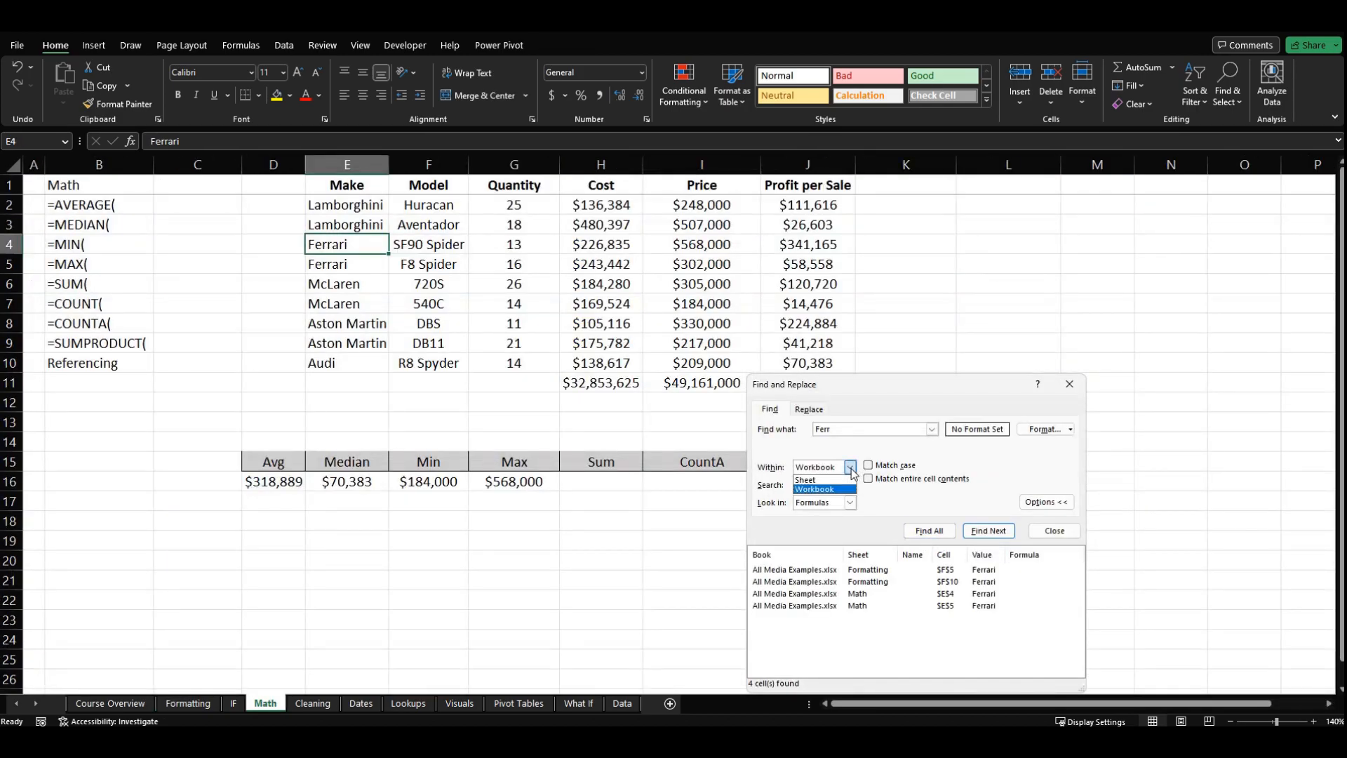
pyautogui.click(851, 477)
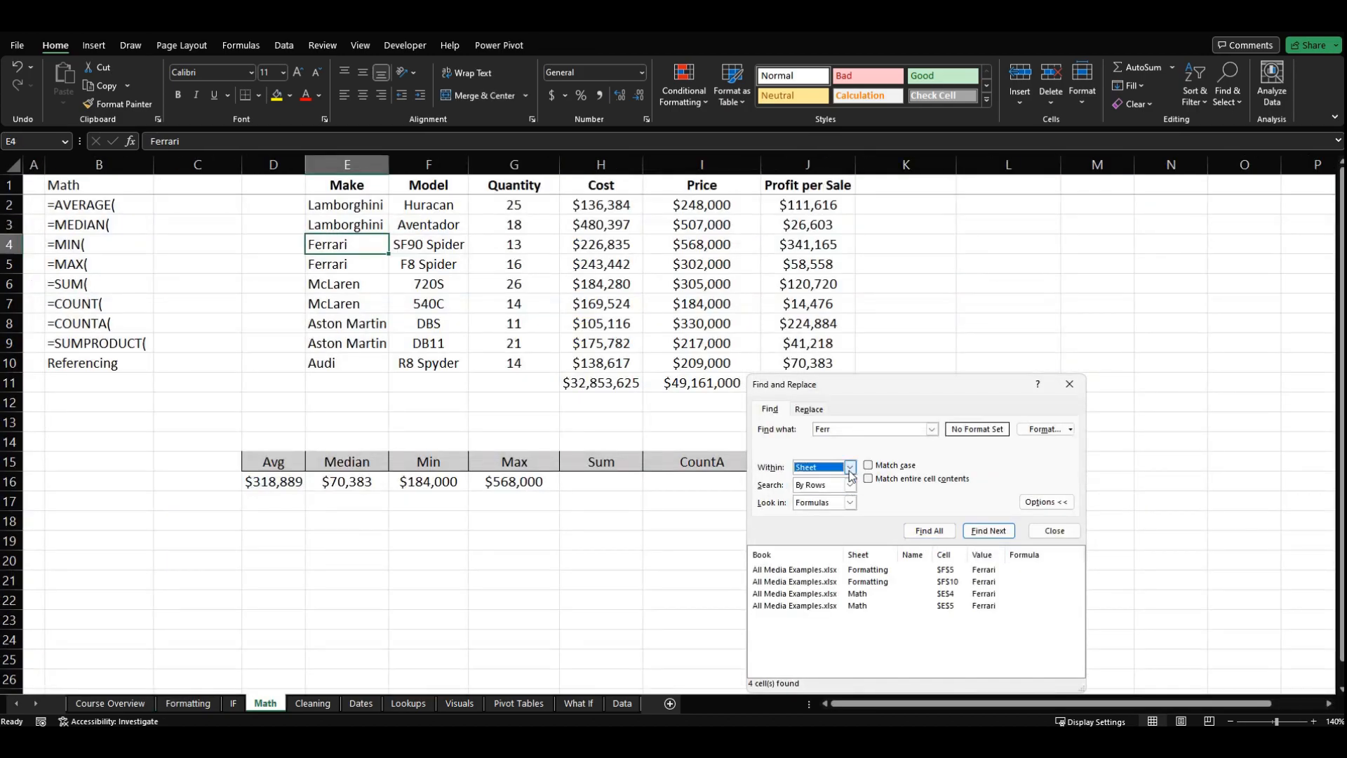
pyautogui.click(188, 704)
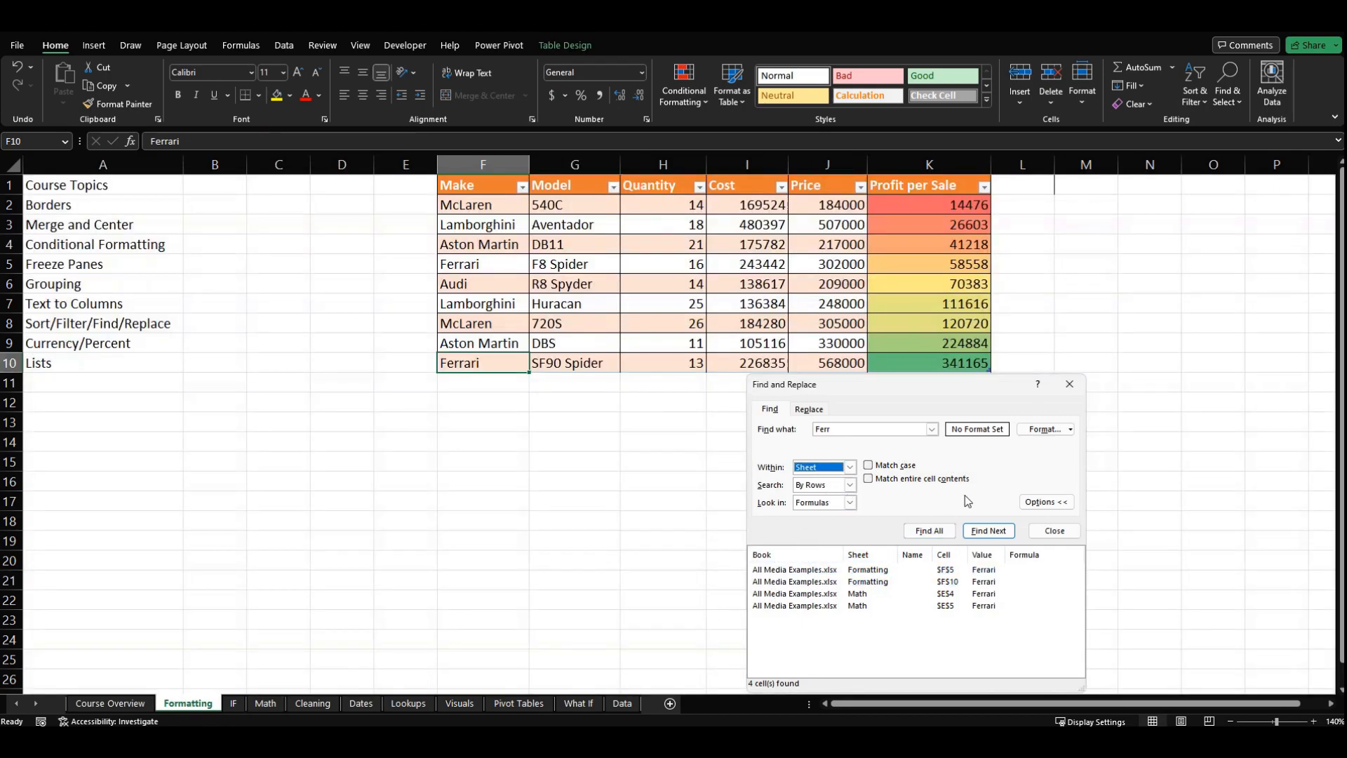
pyautogui.press('Return')
pyautogui.press('Return')
pyautogui.press('Return')
pyautogui.press('Return')
pyautogui.press('Return')
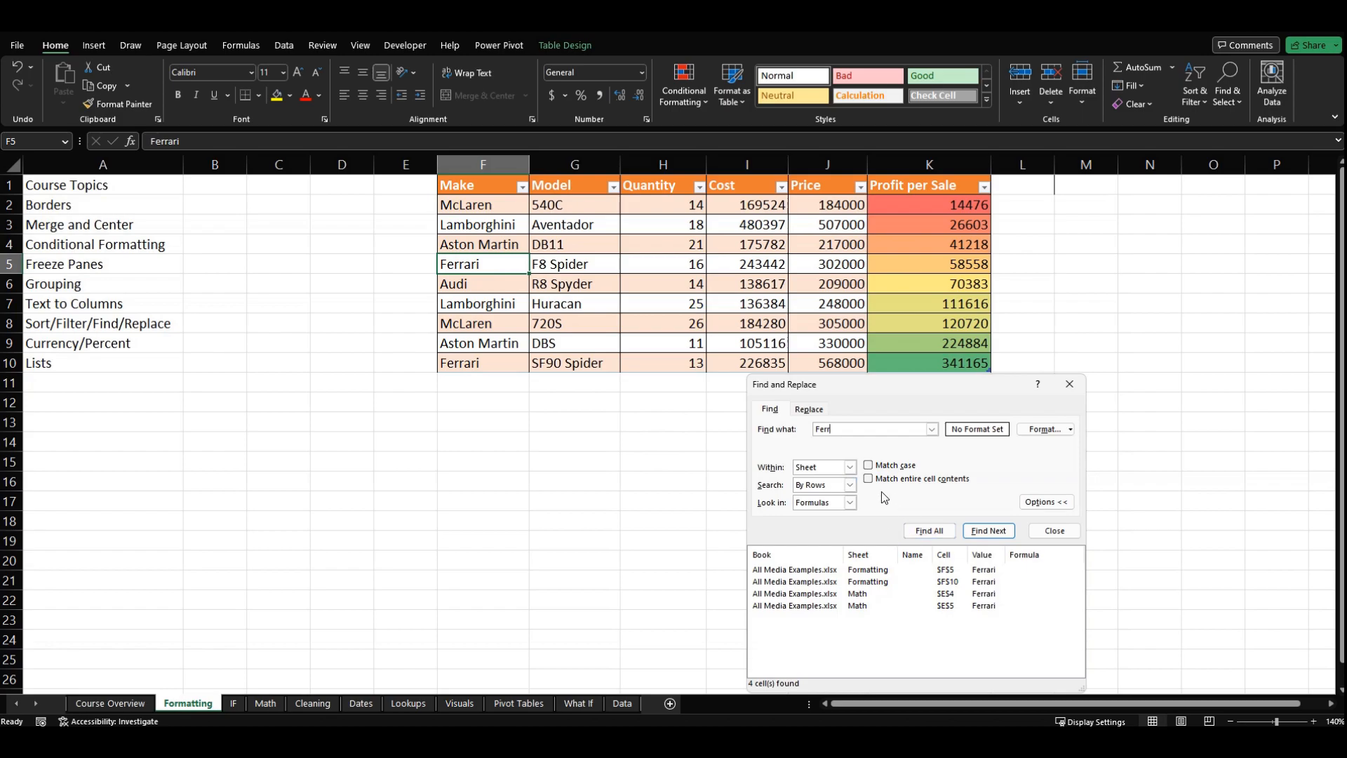
# Step: Search for Ferr with entire cell contents matching turned on, both one at a time and all at once, and clear the search text
pyautogui.click(868, 478)
pyautogui.press('Return')
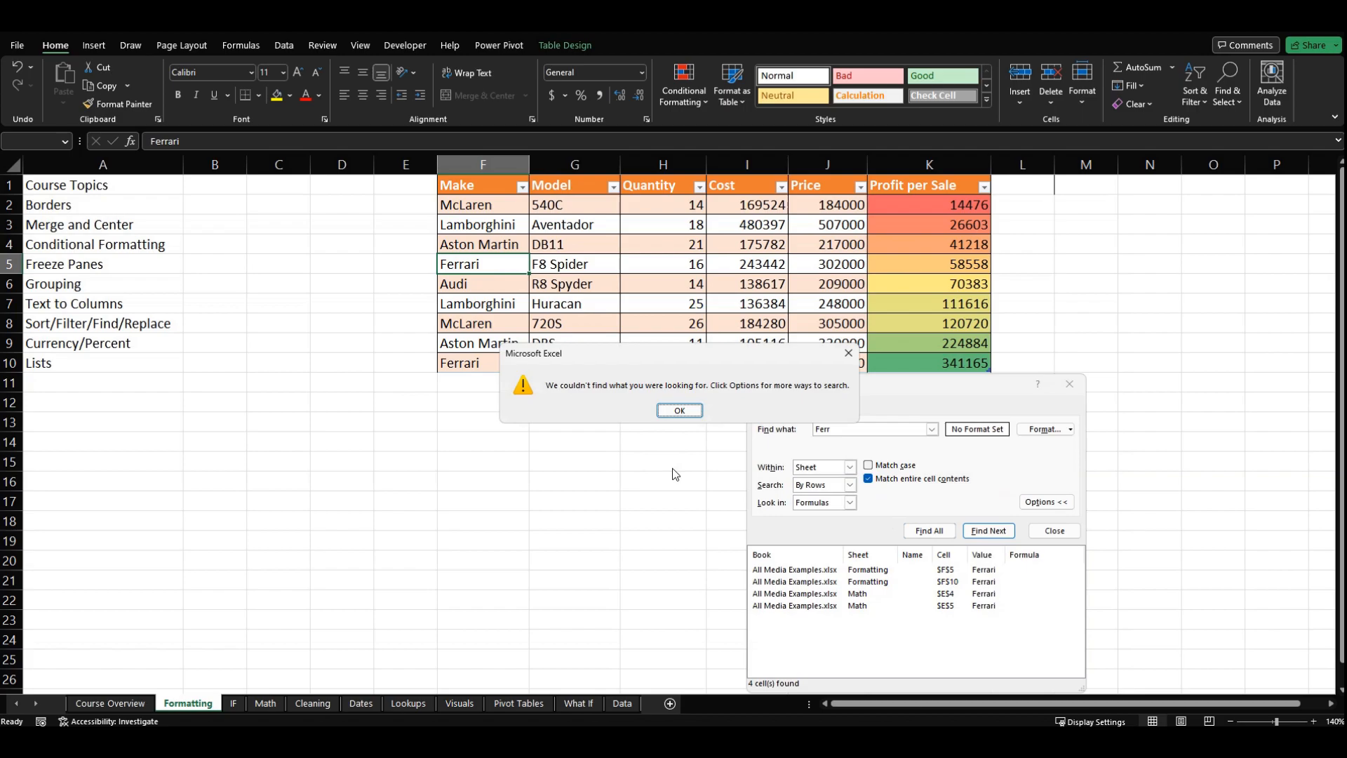
pyautogui.press('Return')
pyautogui.click(930, 531)
pyautogui.click(691, 412)
pyautogui.click(838, 426)
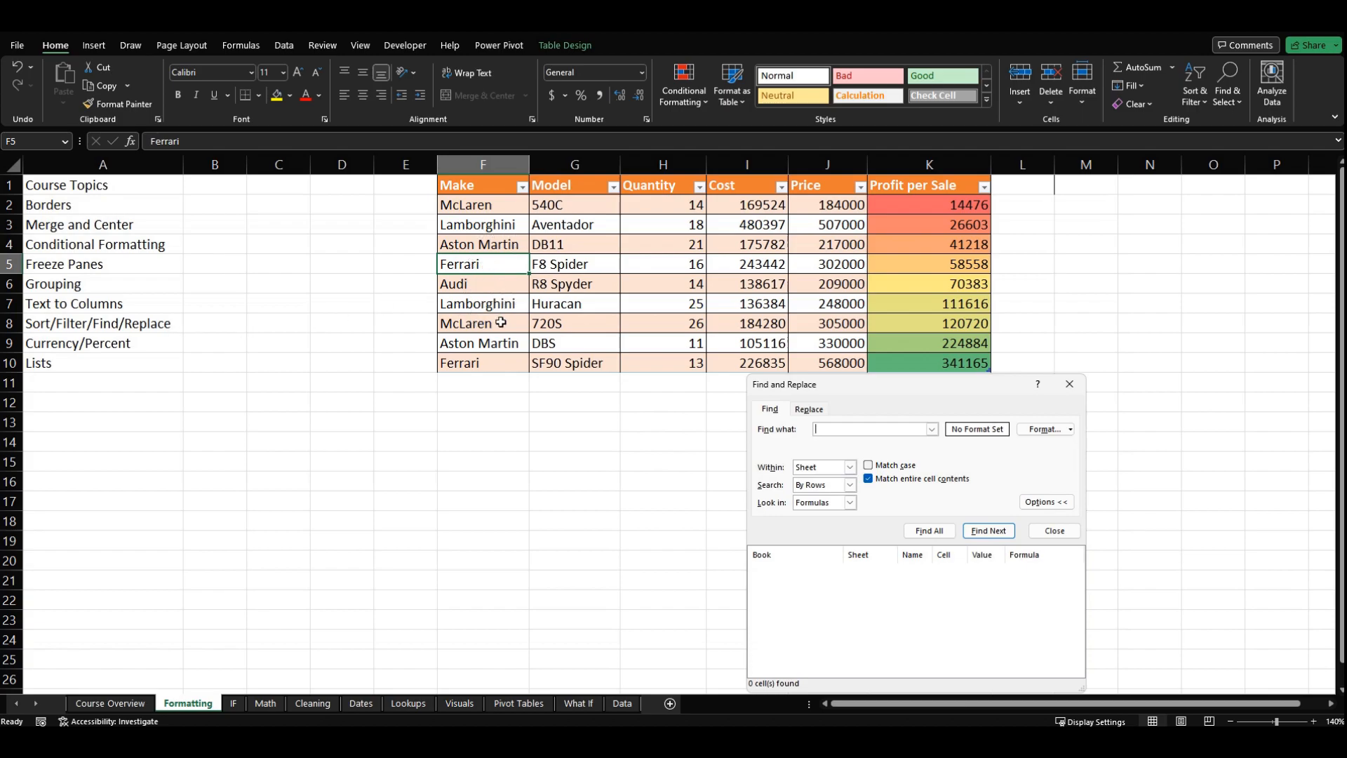
# Step: Try to replace Ferrair with Ford on the sheet, first with and then without matching entire cell contents
pyautogui.click(808, 409)
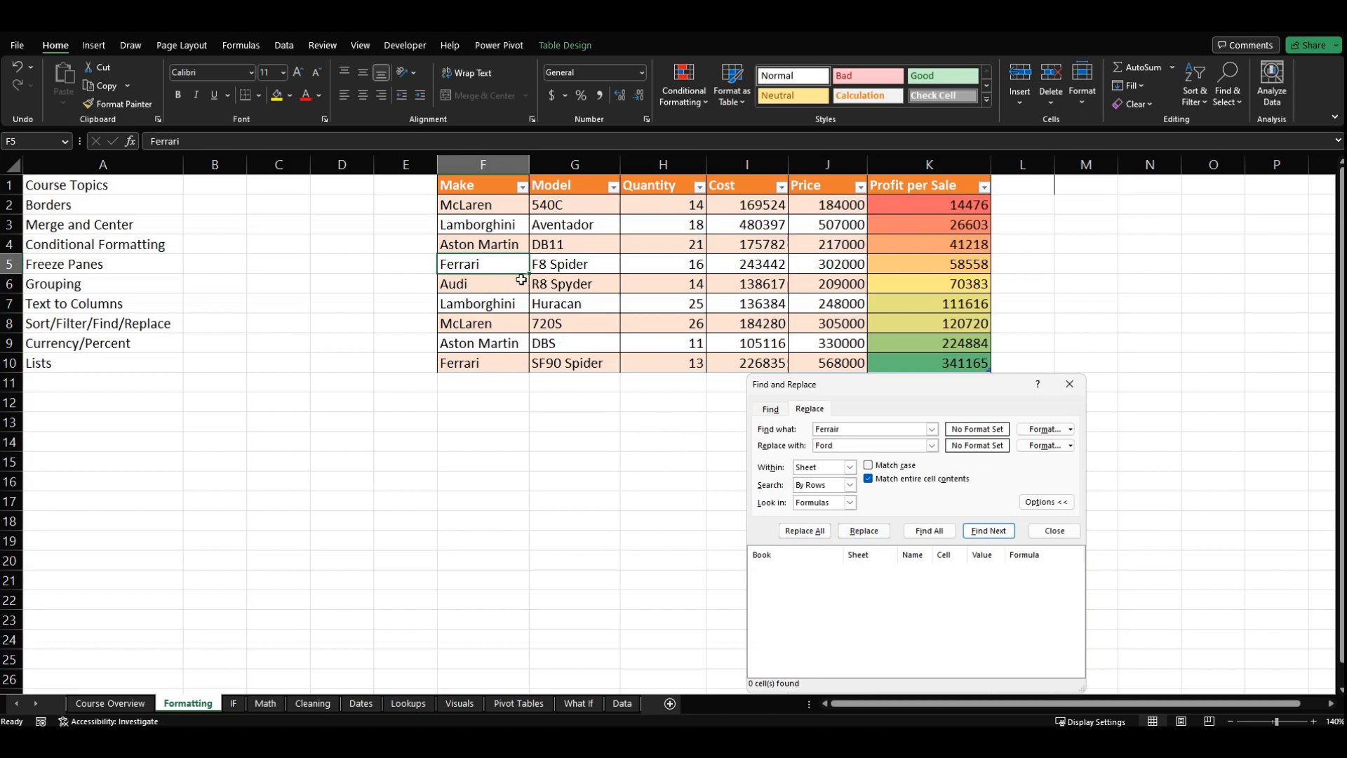
pyautogui.click(864, 532)
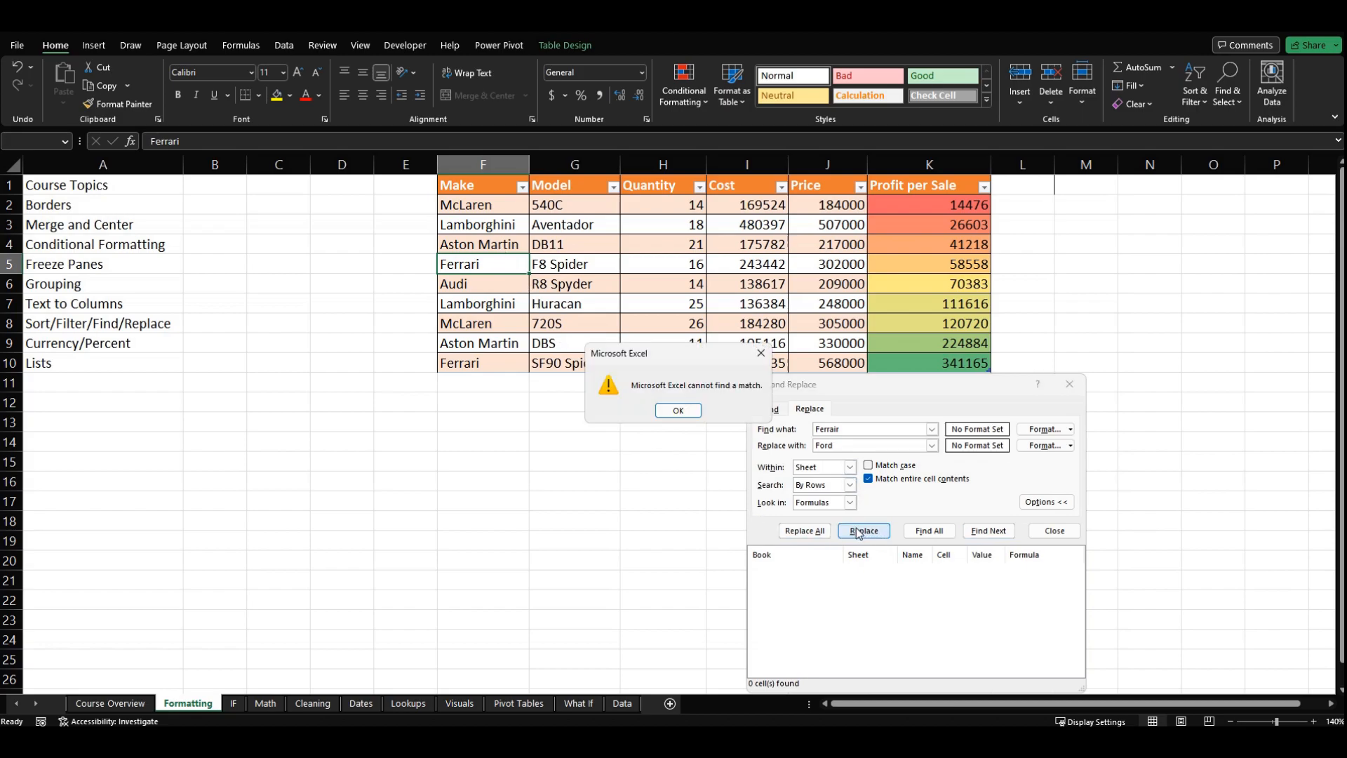
pyautogui.click(691, 413)
pyautogui.click(869, 479)
pyautogui.click(871, 536)
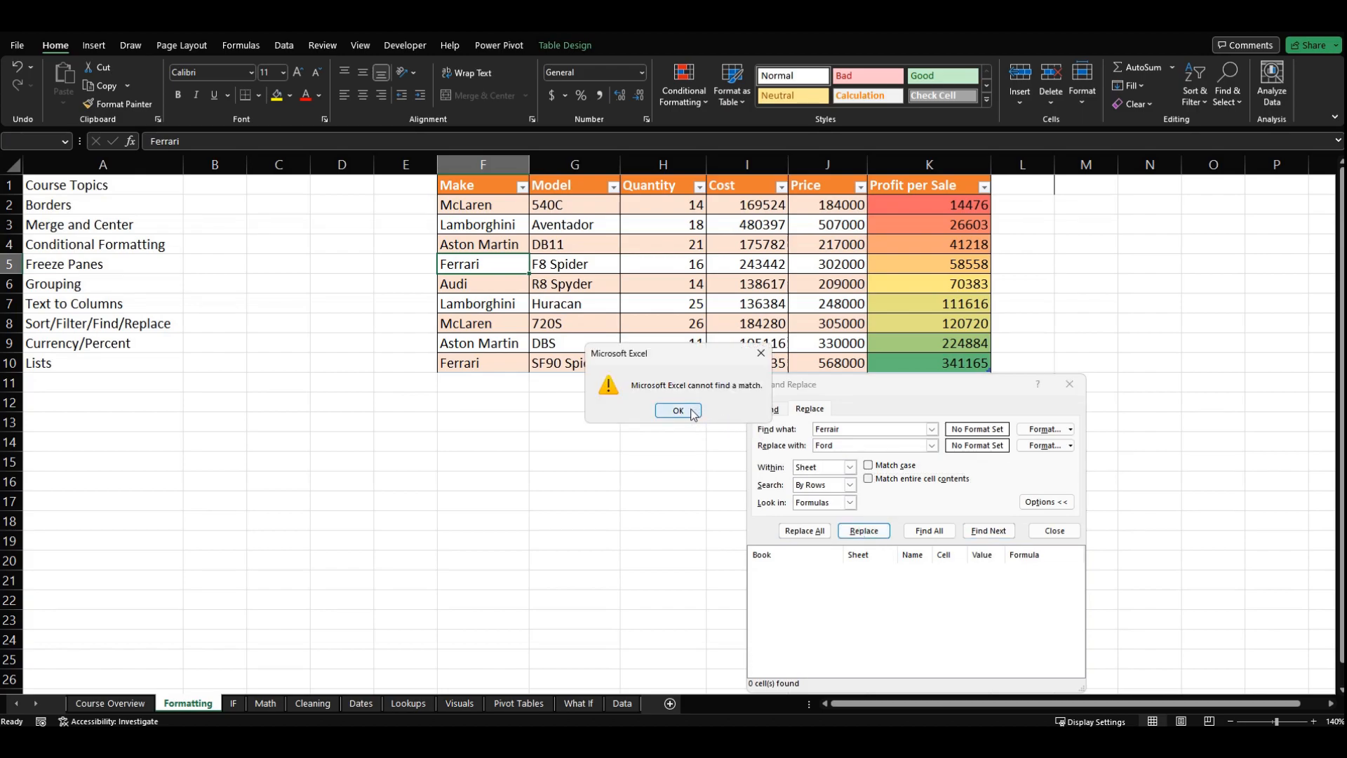
pyautogui.click(678, 410)
# Step: Correct the search text to Ferrari and cycle through the matching cells in the Make column
pyautogui.click(913, 428)
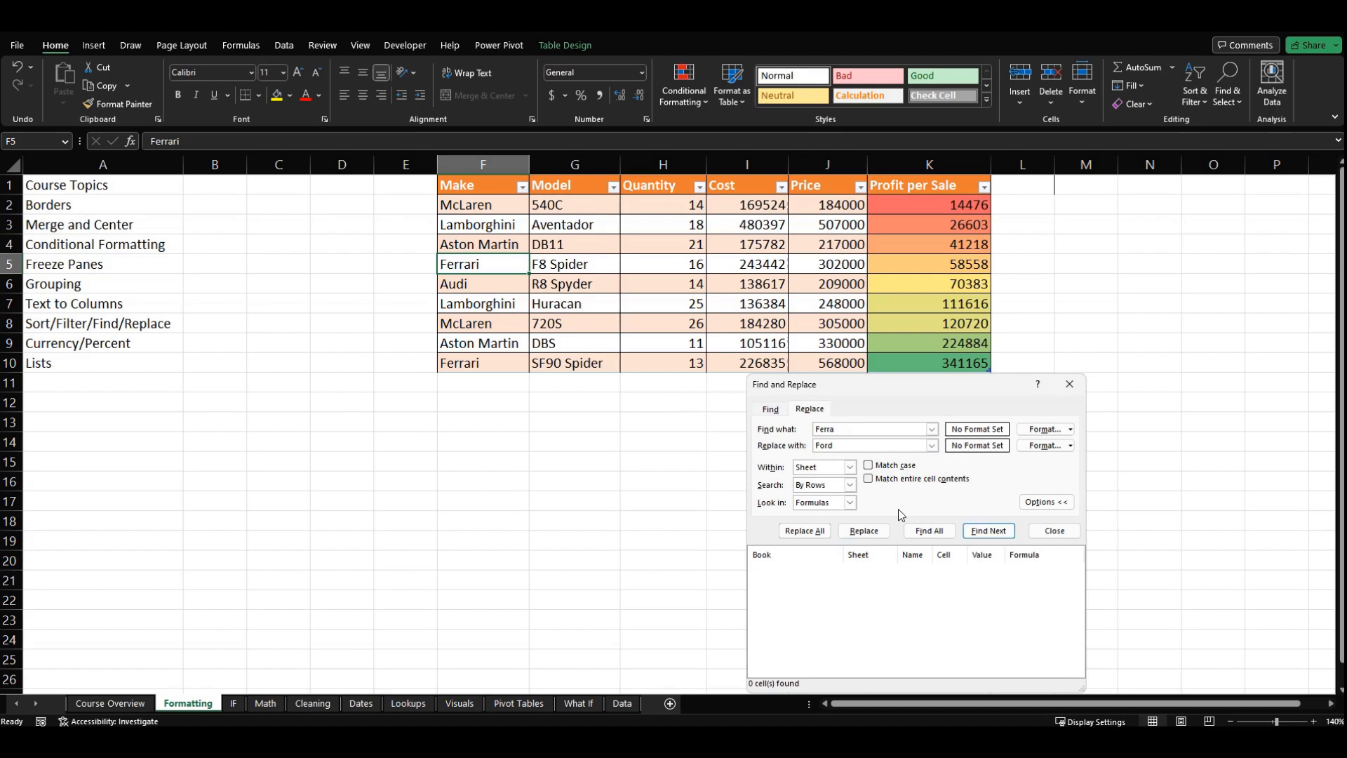
pyautogui.write('ri')
pyautogui.press('Return')
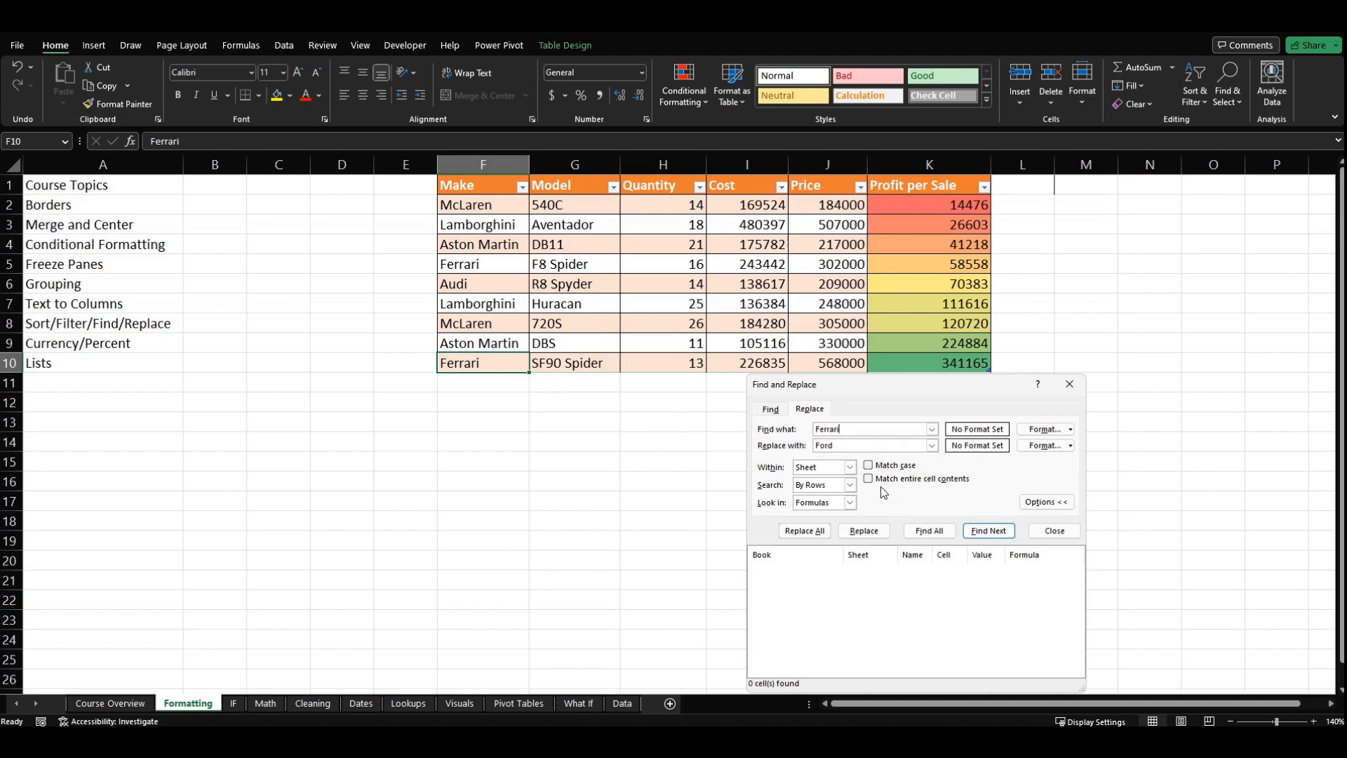
pyautogui.press('Return')
pyautogui.press('Return')
pyautogui.press('Return')
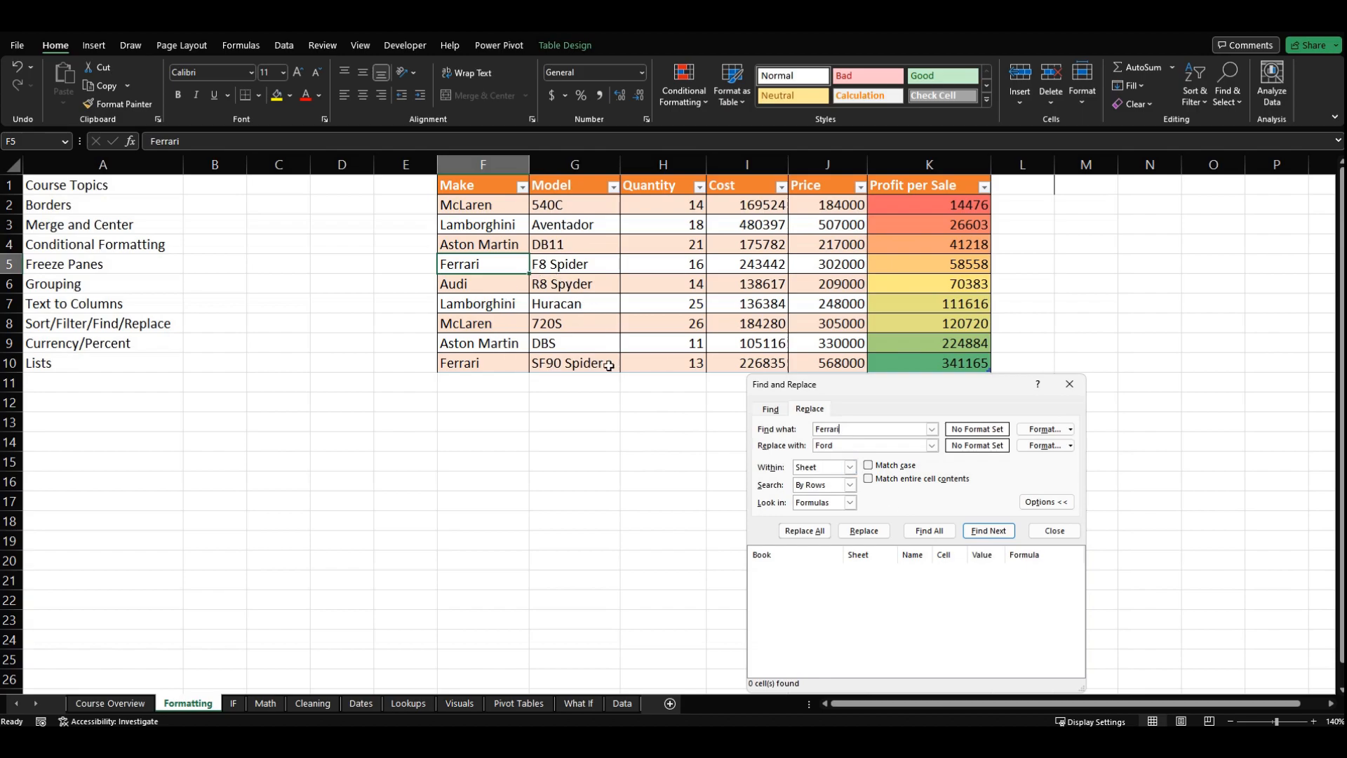
pyautogui.press('Return')
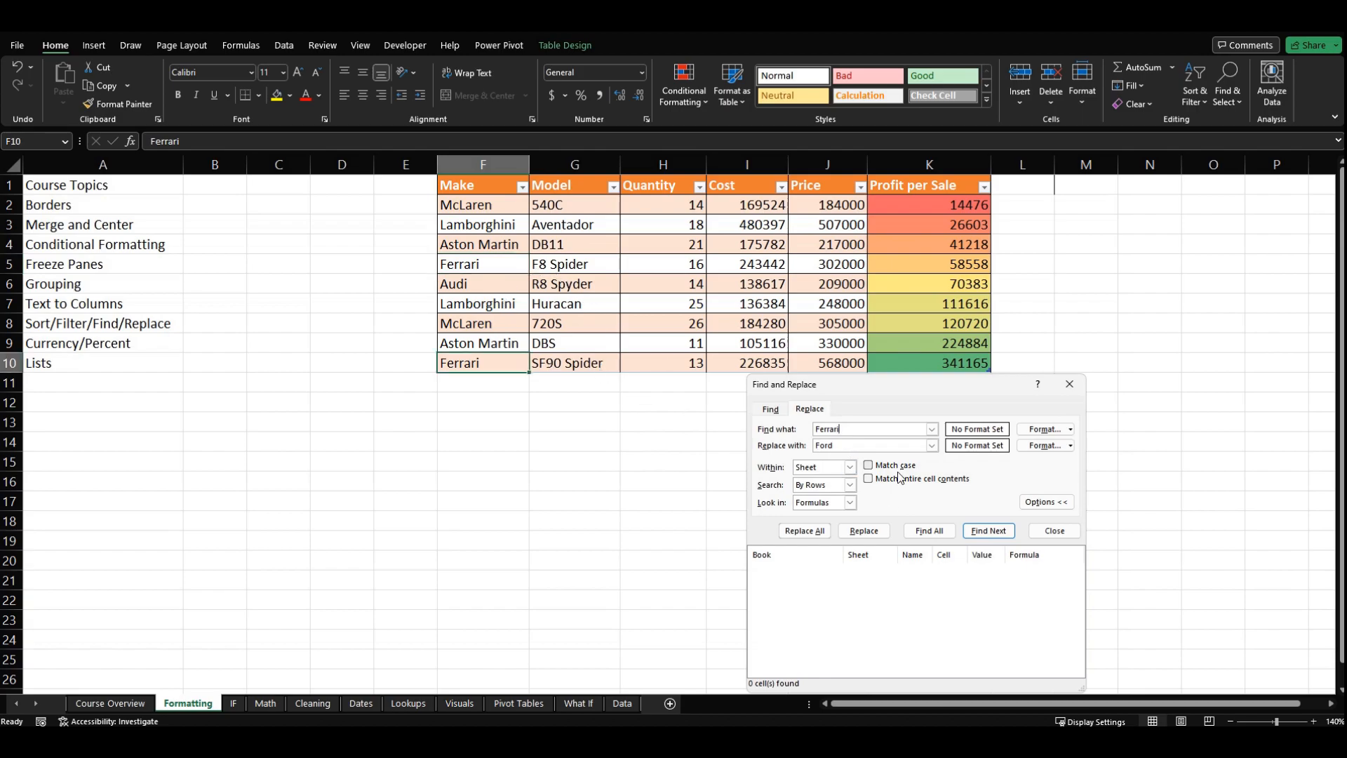
# Step: Replace only the Ferrari in F10 with Ford, close Find and Replace, and undo the replacement
pyautogui.click(863, 533)
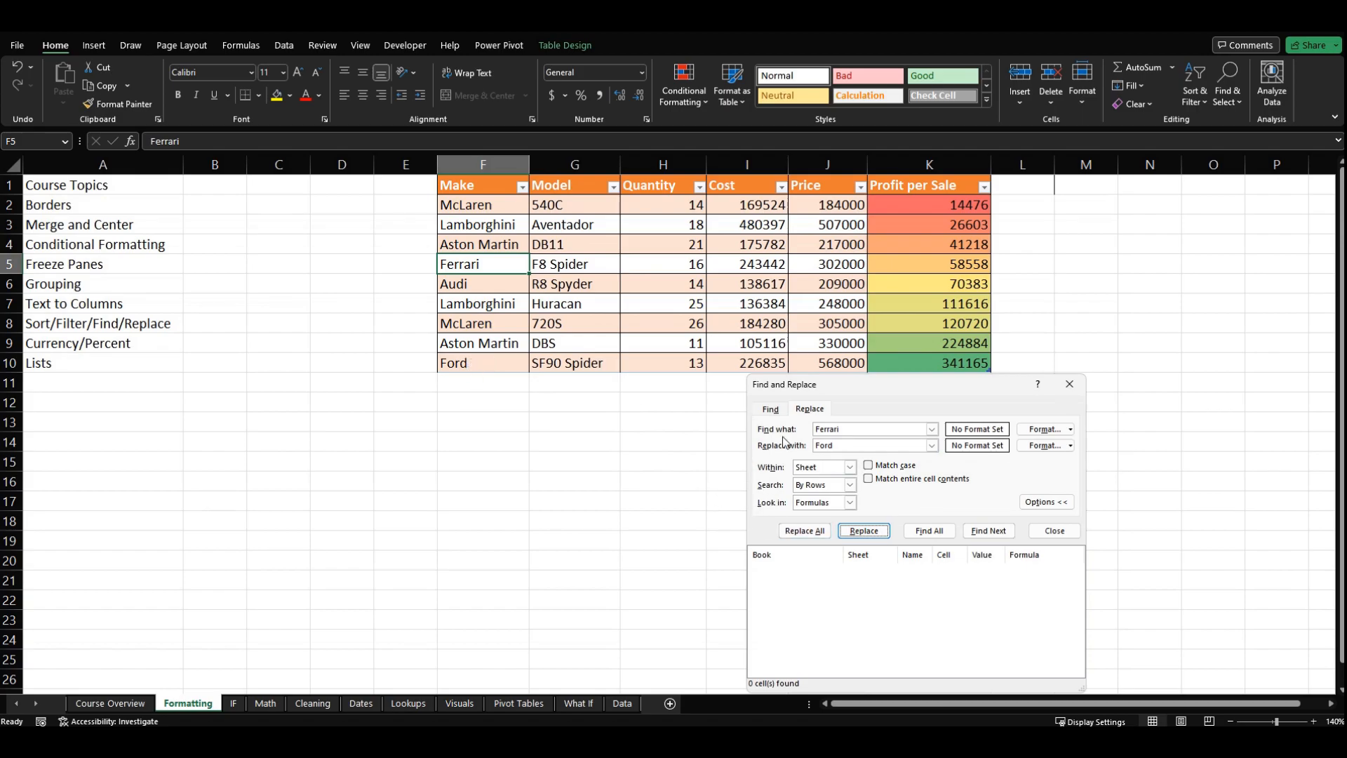
pyautogui.click(1068, 384)
pyautogui.hotkey('ctrl', 'z')
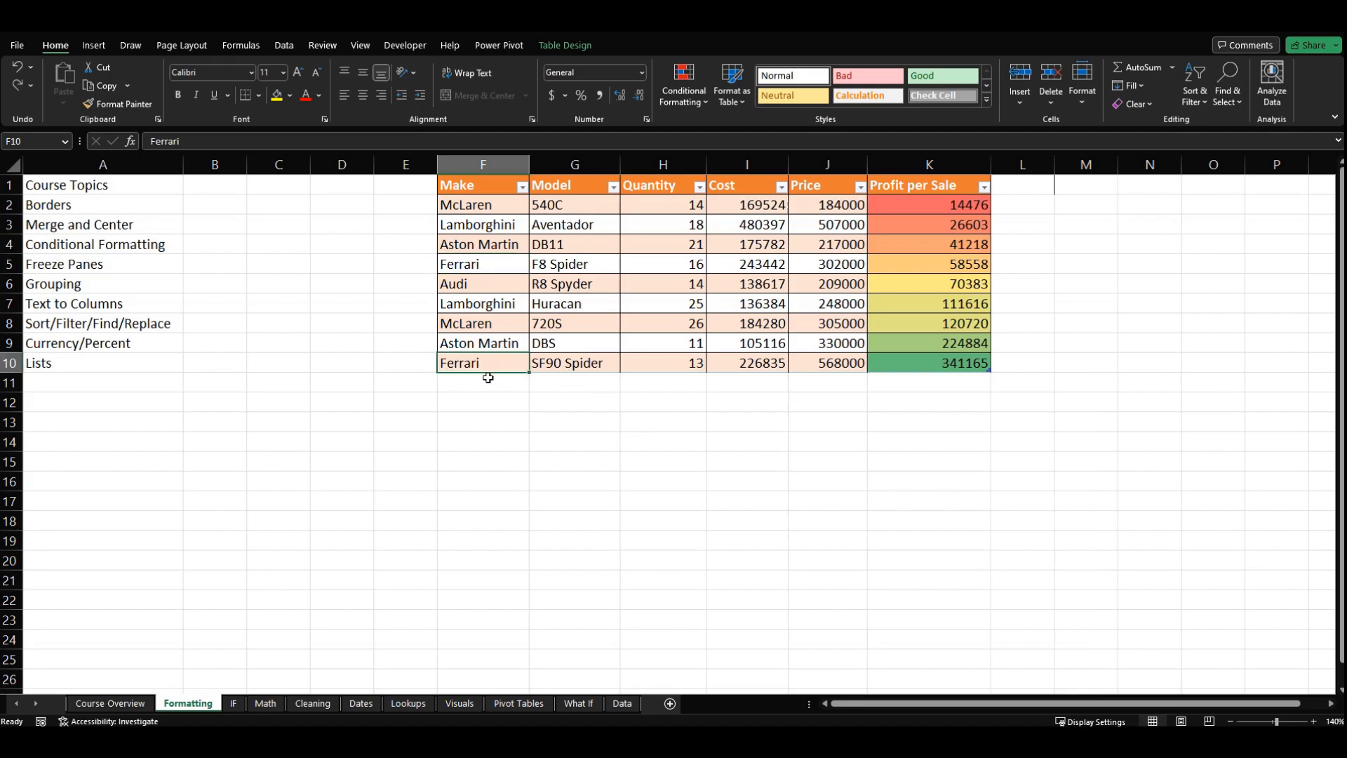
pyautogui.hotkey('ctrl', 'f')
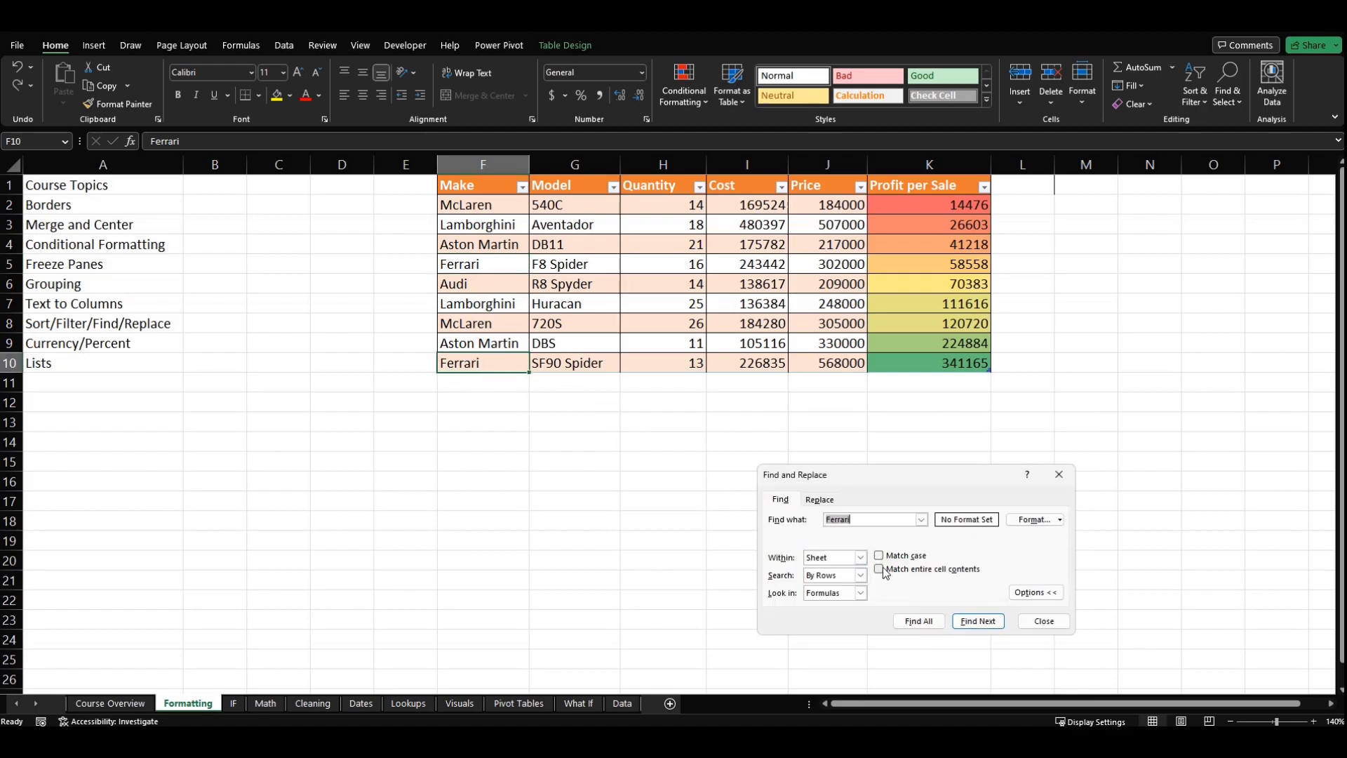
pyautogui.click(820, 499)
pyautogui.moveTo(862, 477); pyautogui.dragTo(900, 418)
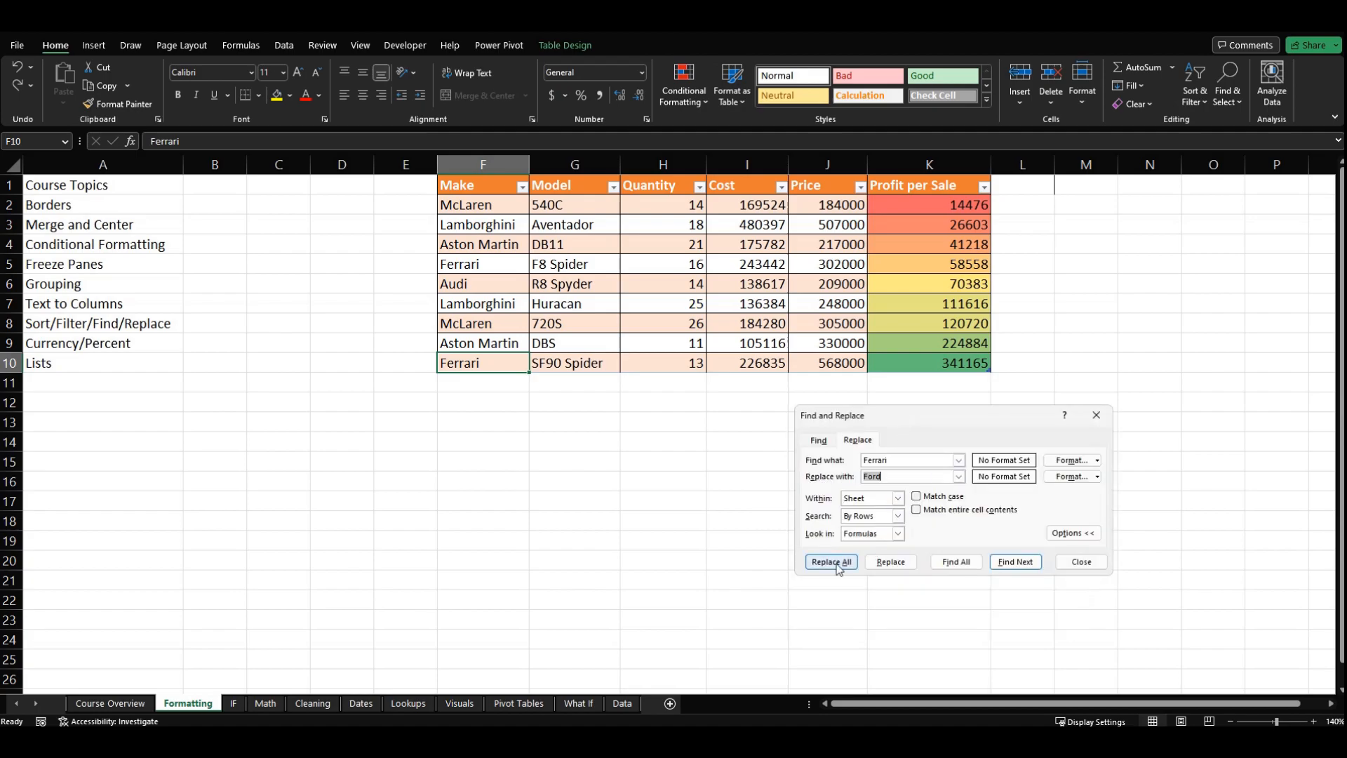
pyautogui.click(1092, 558)
# Step: Copy Ferrari from F10 into the three cells below, F11 to F13, extending the table
pyautogui.click(485, 385)
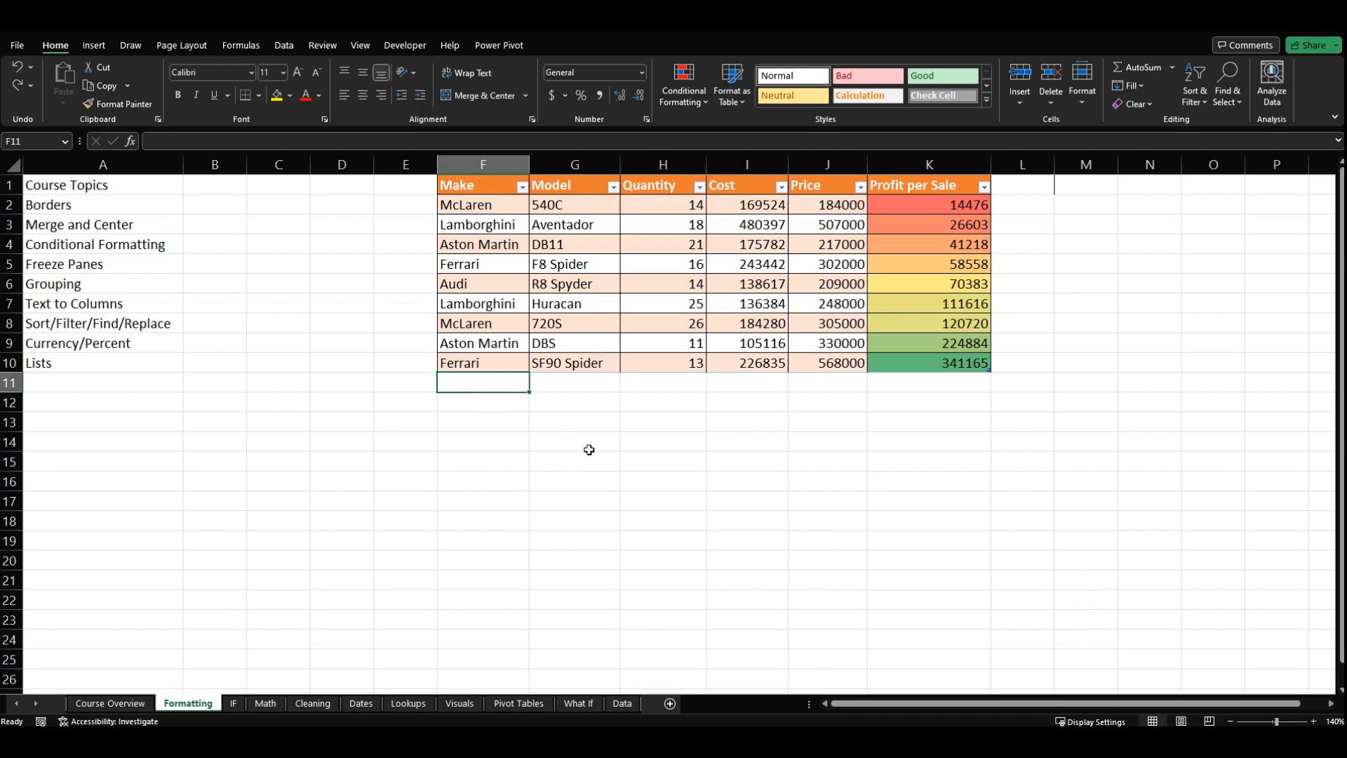
pyautogui.press('Up')
pyautogui.hotkey('ctrl', 'c')
pyautogui.press('Down')
pyautogui.hotkey('ctrl', 'v')
pyautogui.press('Down')
pyautogui.hotkey('ctrl', 'v')
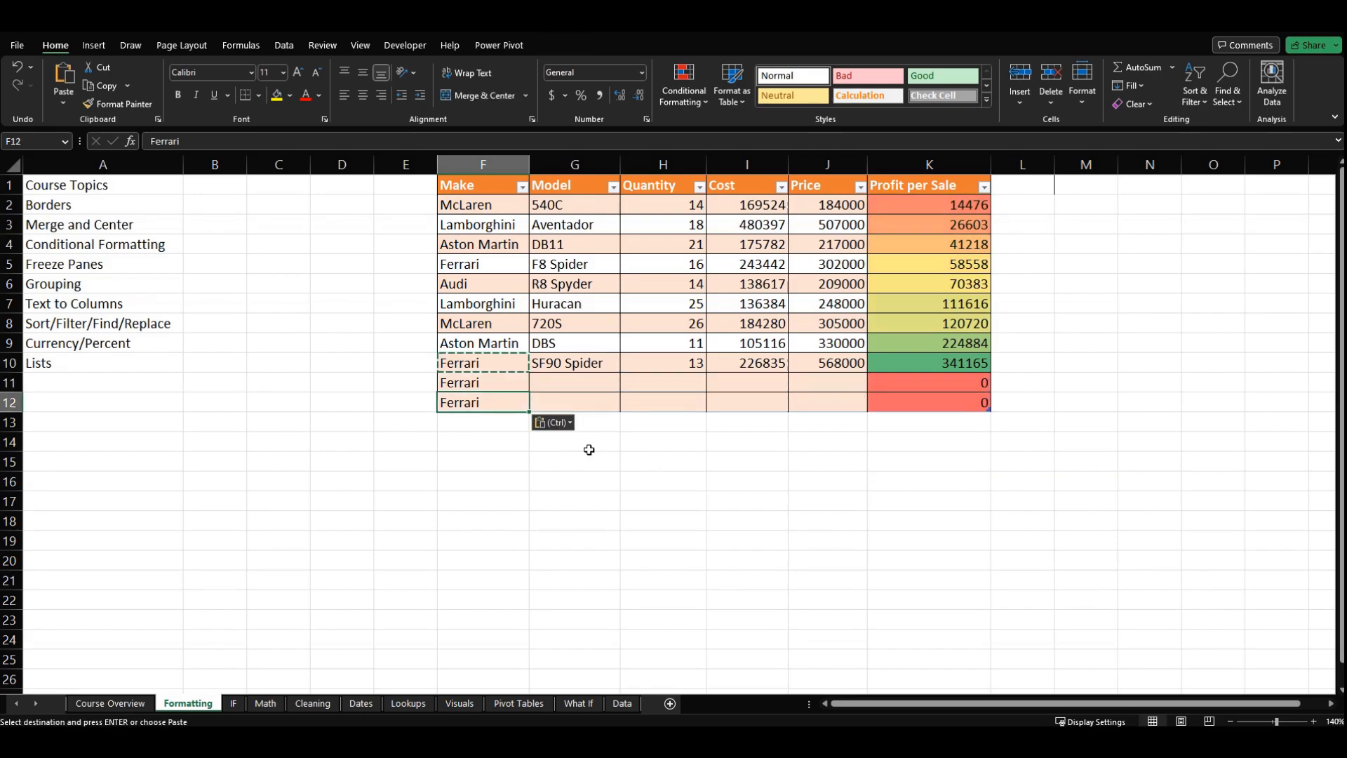
pyautogui.press('Down')
pyautogui.hotkey('ctrl', 'v')
pyautogui.press('Escape')
pyautogui.press('Down')
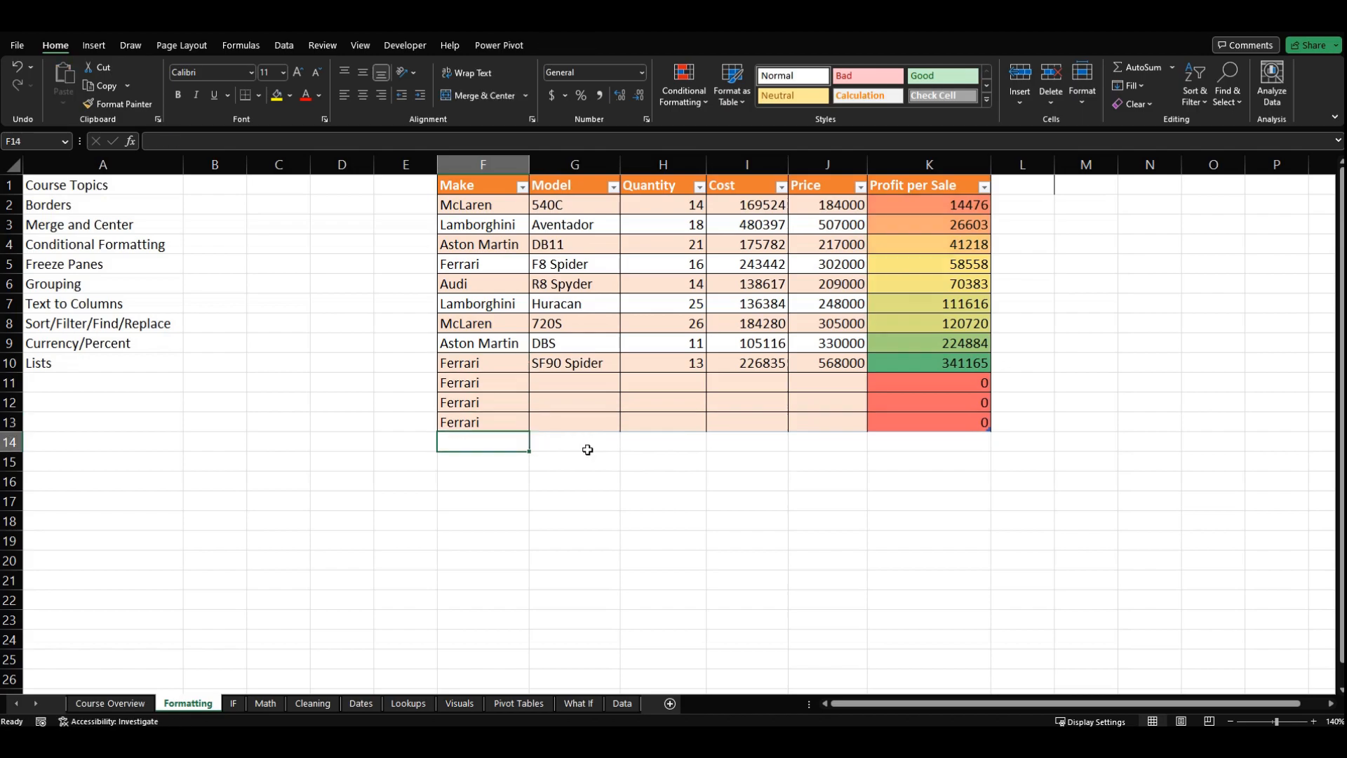
# Step: Replace all occurrences of Ferrari on the sheet with Ford and close Find and Replace
pyautogui.hotkey('ctrl', 'h')
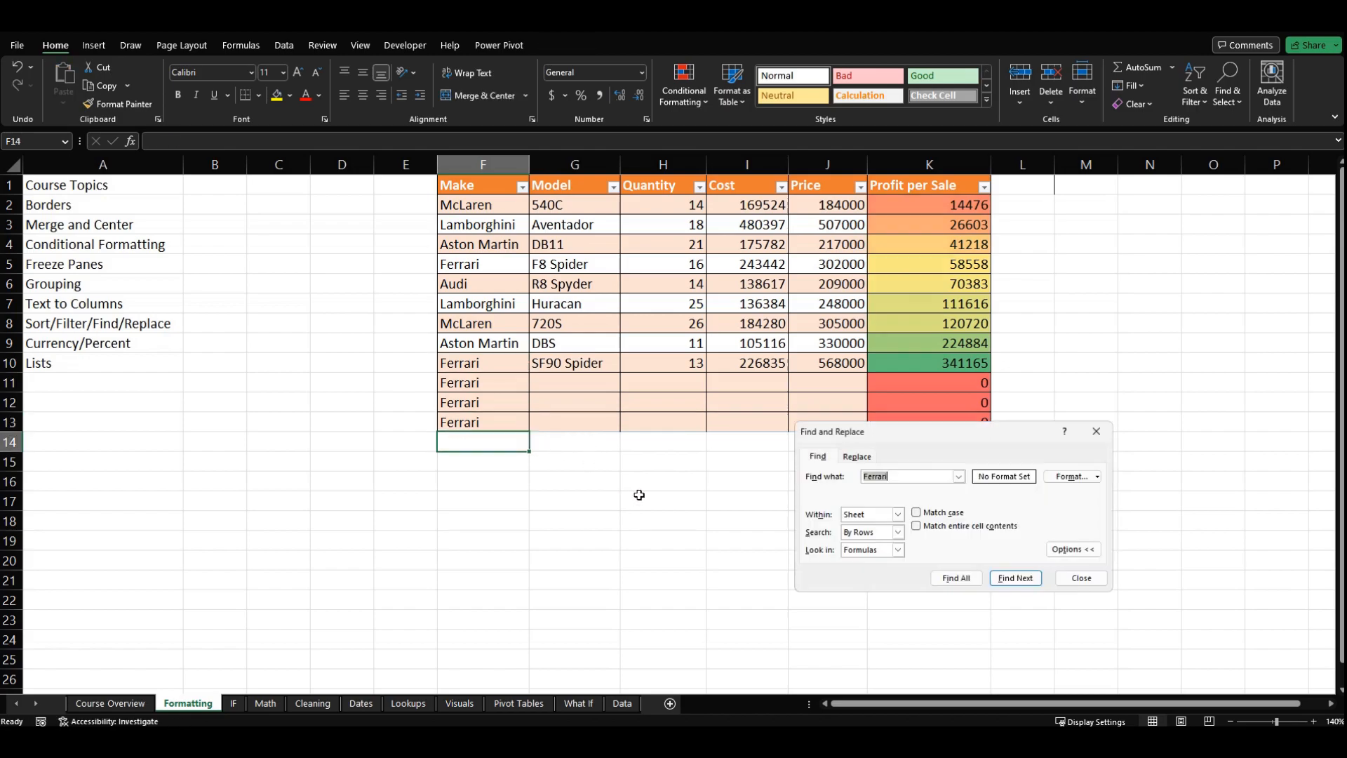
pyautogui.click(866, 457)
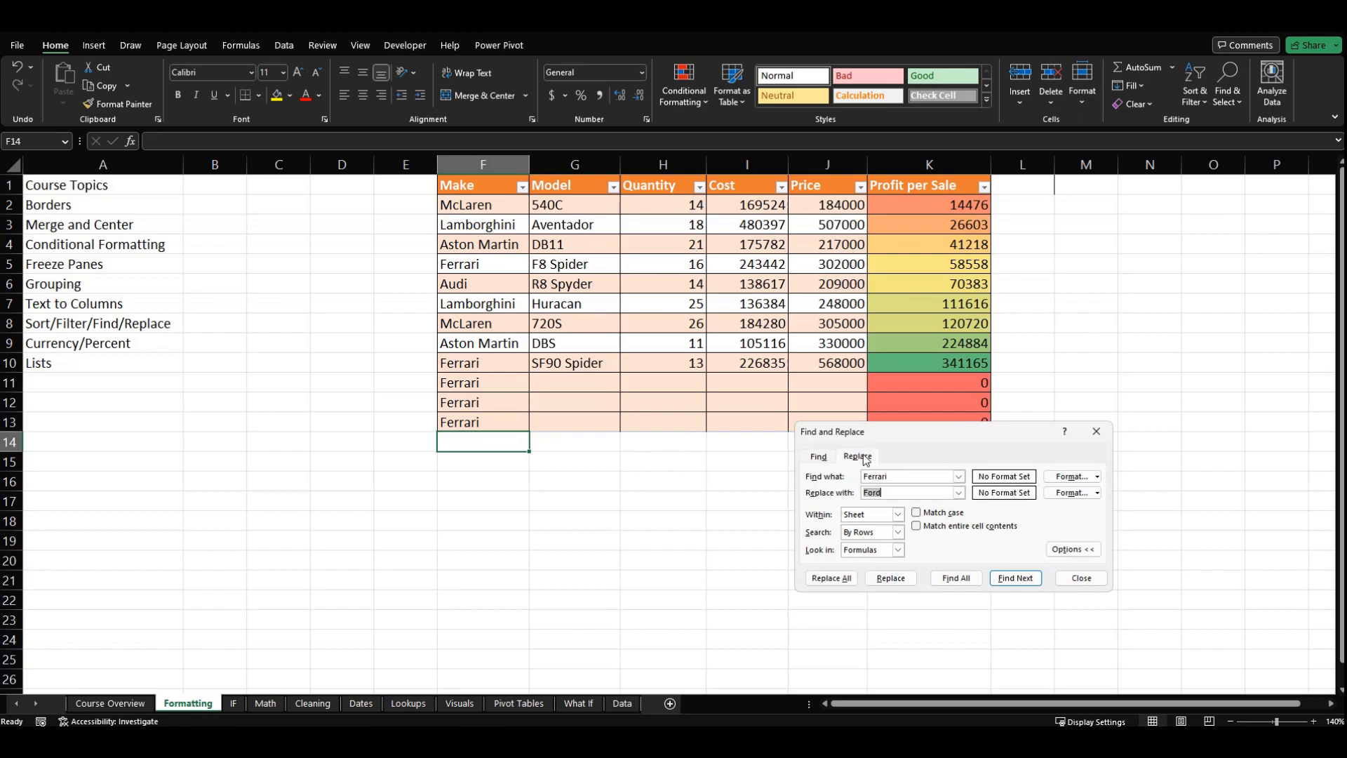
pyautogui.click(901, 477)
pyautogui.click(827, 579)
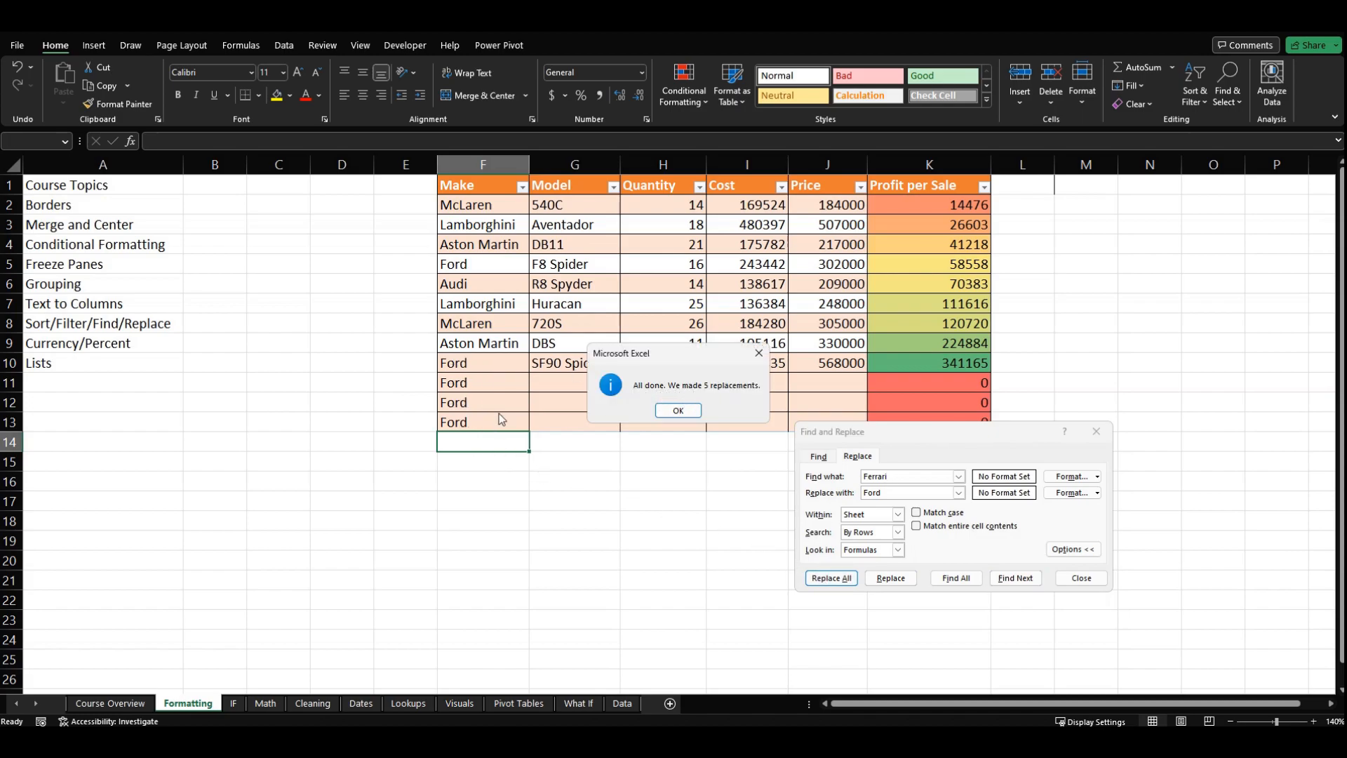
pyautogui.click(658, 415)
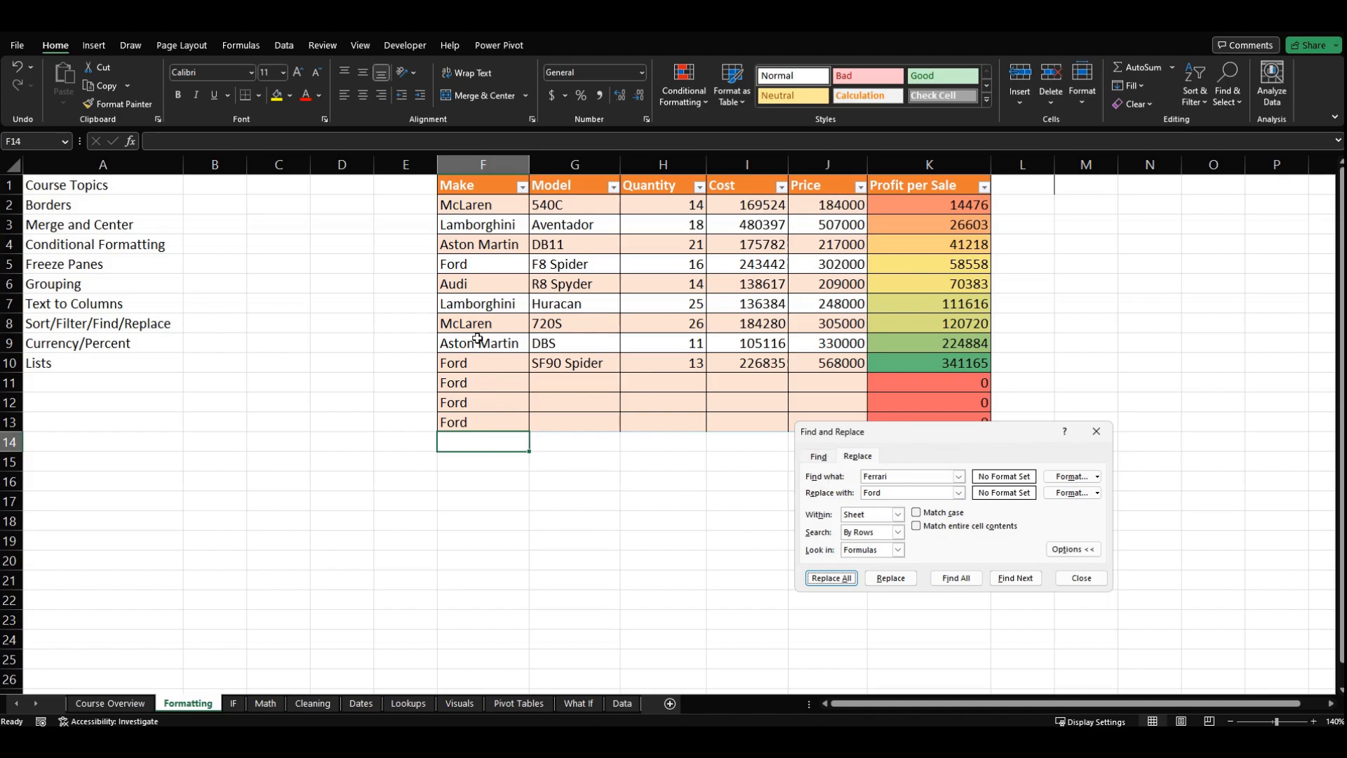
pyautogui.click(1068, 580)
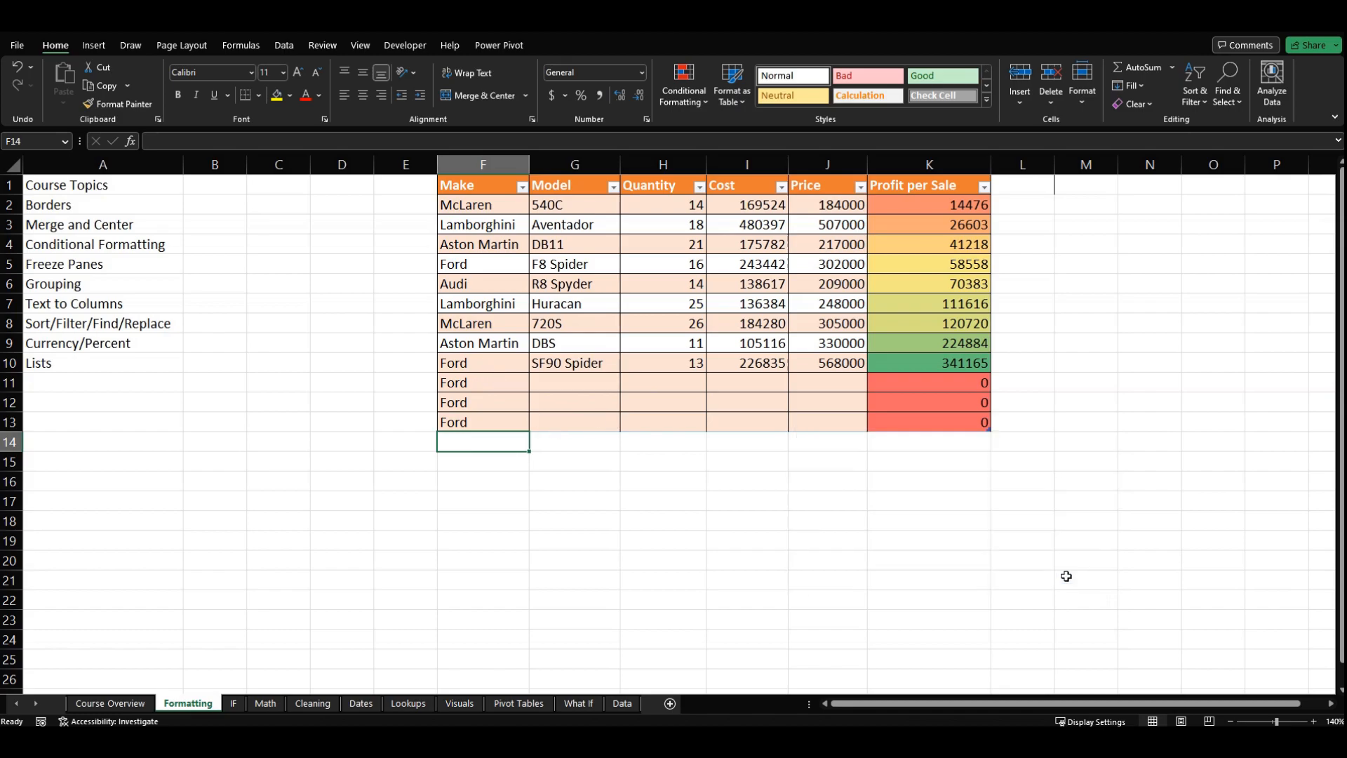
# Step: Undo the Ford replacements and the three pasted Ferrari rows, and return to the Sort/Filter/Find/Replace topic
pyautogui.hotkey('ctrl', 'z')
pyautogui.hotkey('ctrl', 'z')
pyautogui.hotkey('ctrl', 'z')
pyautogui.hotkey('ctrl', 'z')
pyautogui.hotkey('ctrl', 'z')
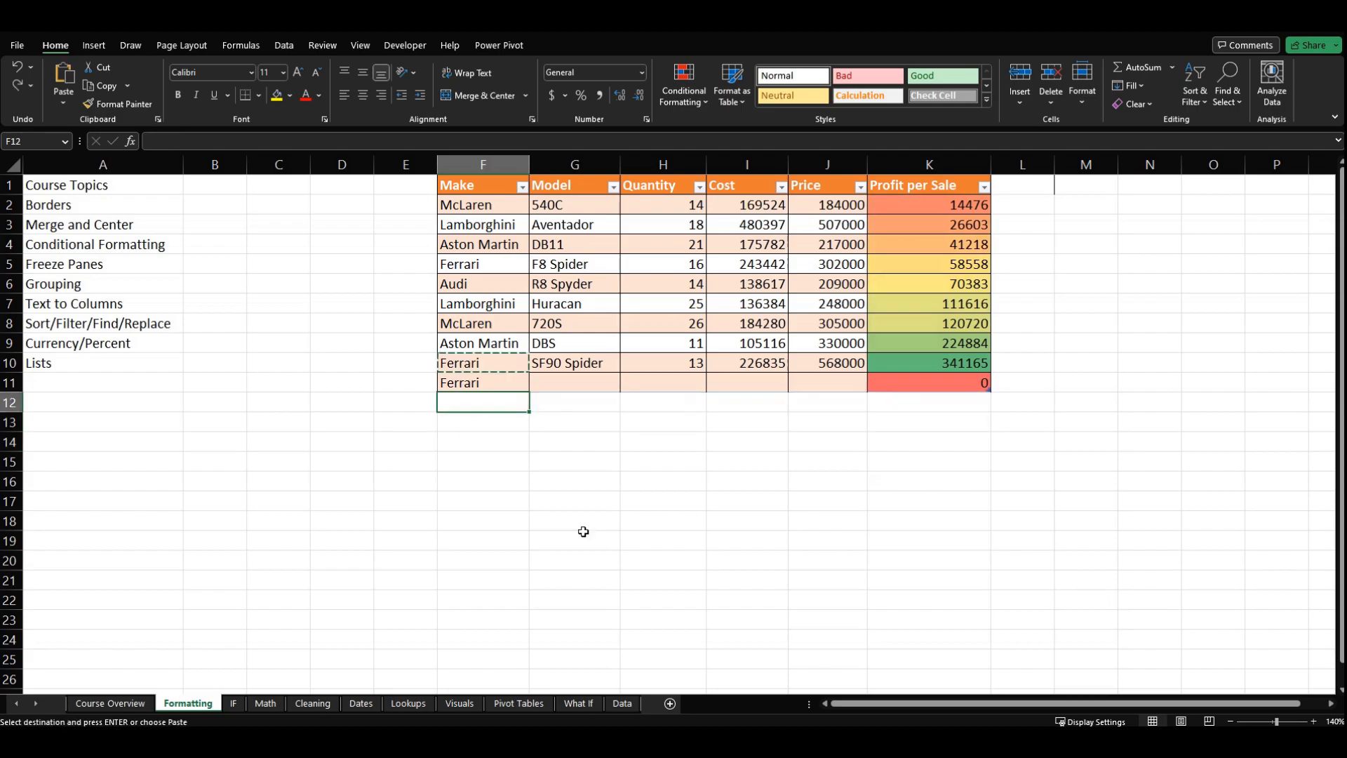
pyautogui.hotkey('ctrl', 'z')
pyautogui.hotkey('ctrl', 'z')
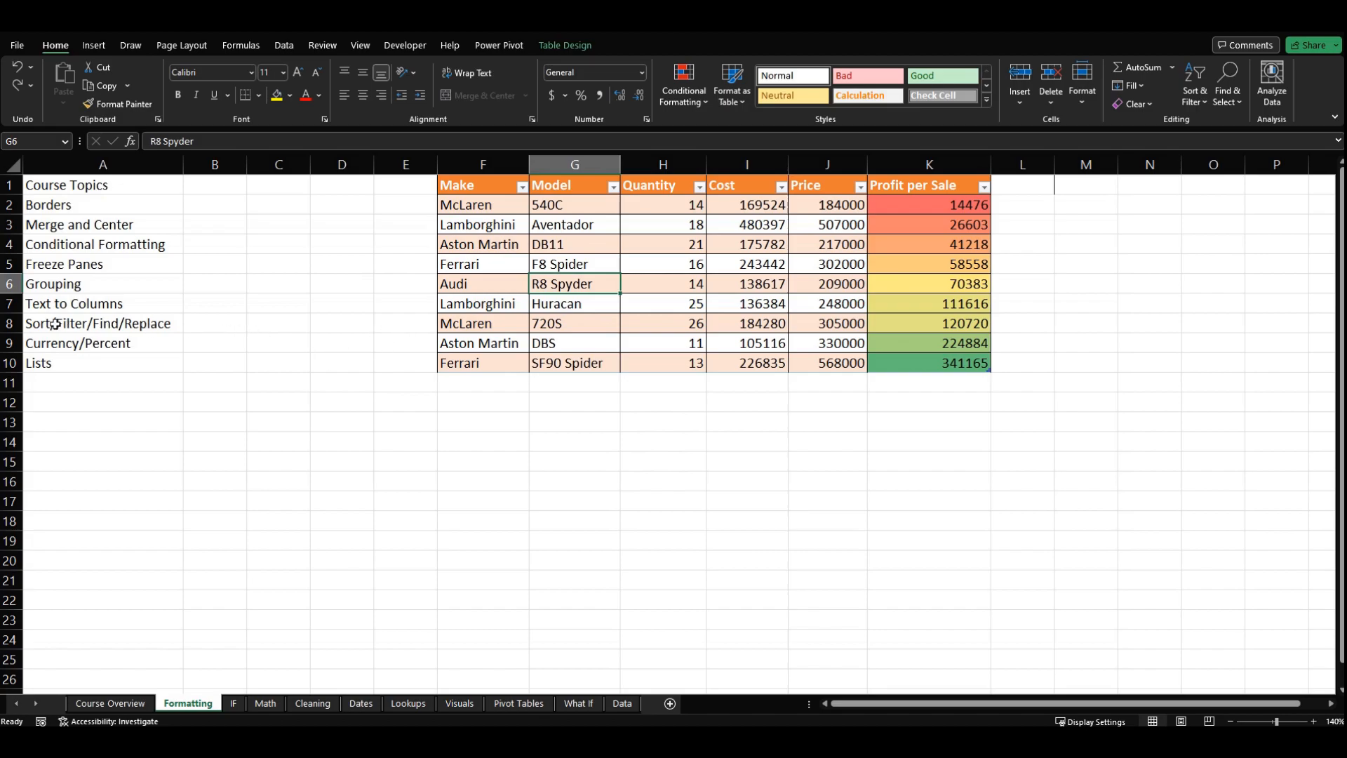
pyautogui.click(143, 321)
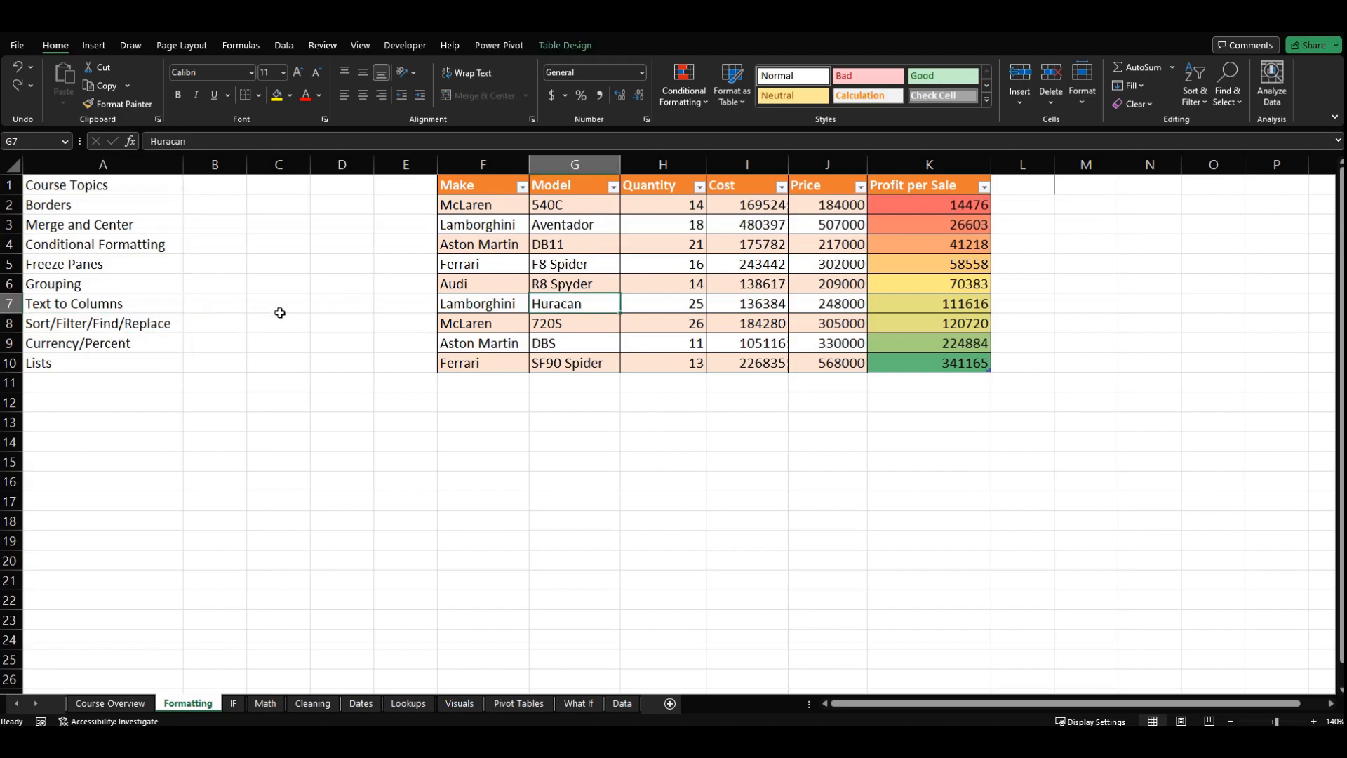
# Step: Format the Cost, Price and Profit per Sale values in I2:K10 as Currency
pyautogui.click(149, 343)
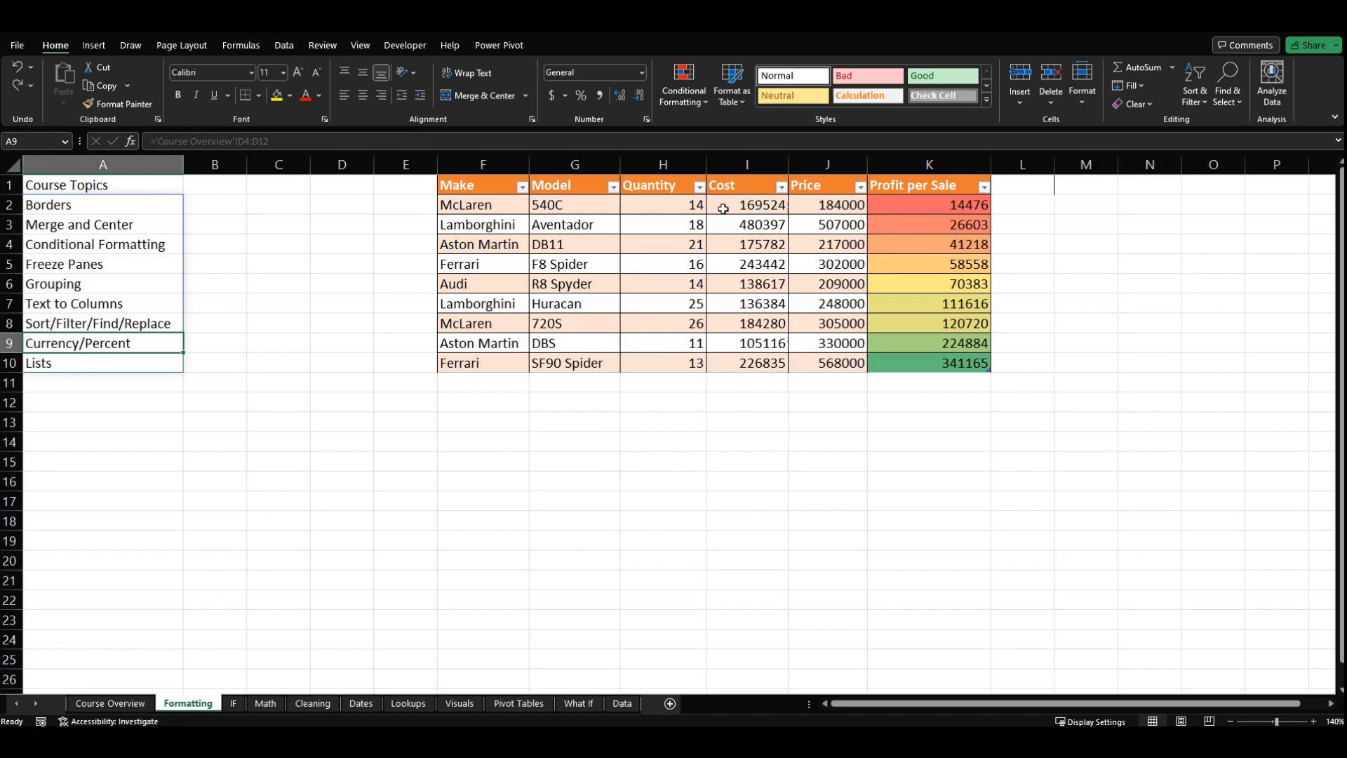
pyautogui.moveTo(723, 208); pyautogui.dragTo(914, 379)
pyautogui.click(814, 284)
pyautogui.moveTo(761, 212); pyautogui.dragTo(815, 223)
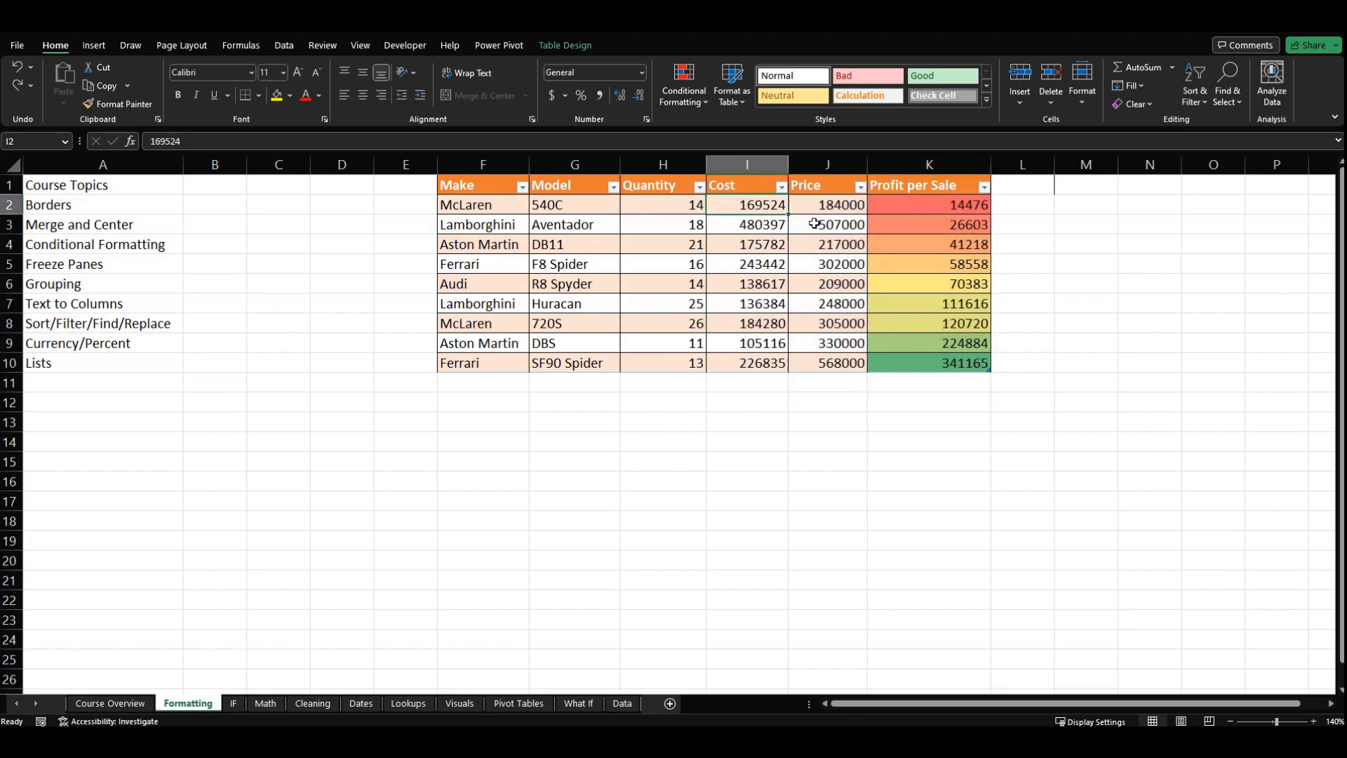
pyautogui.hotkey('shift', 'Right')
pyautogui.hotkey('shift', 'Right')
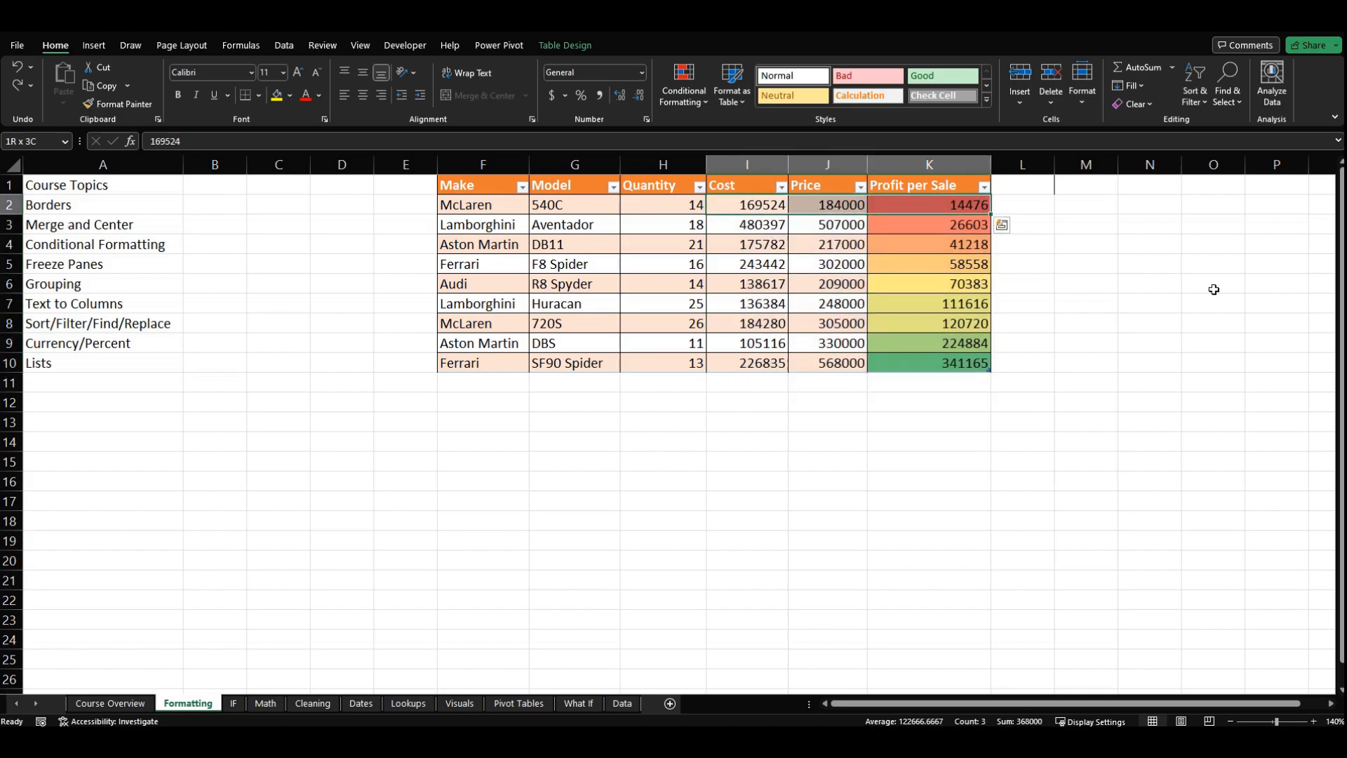
pyautogui.hotkey('ctrl', 'shift', 'Down')
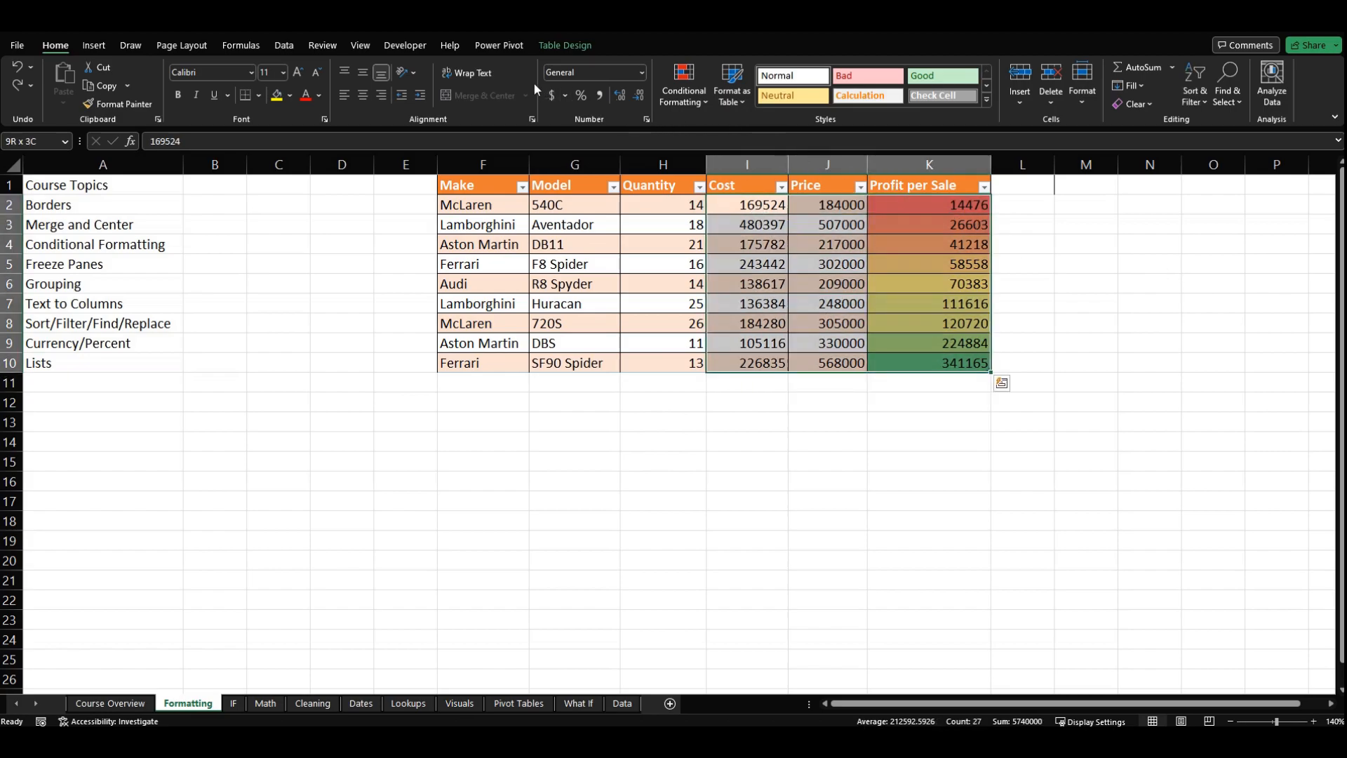
pyautogui.click(643, 73)
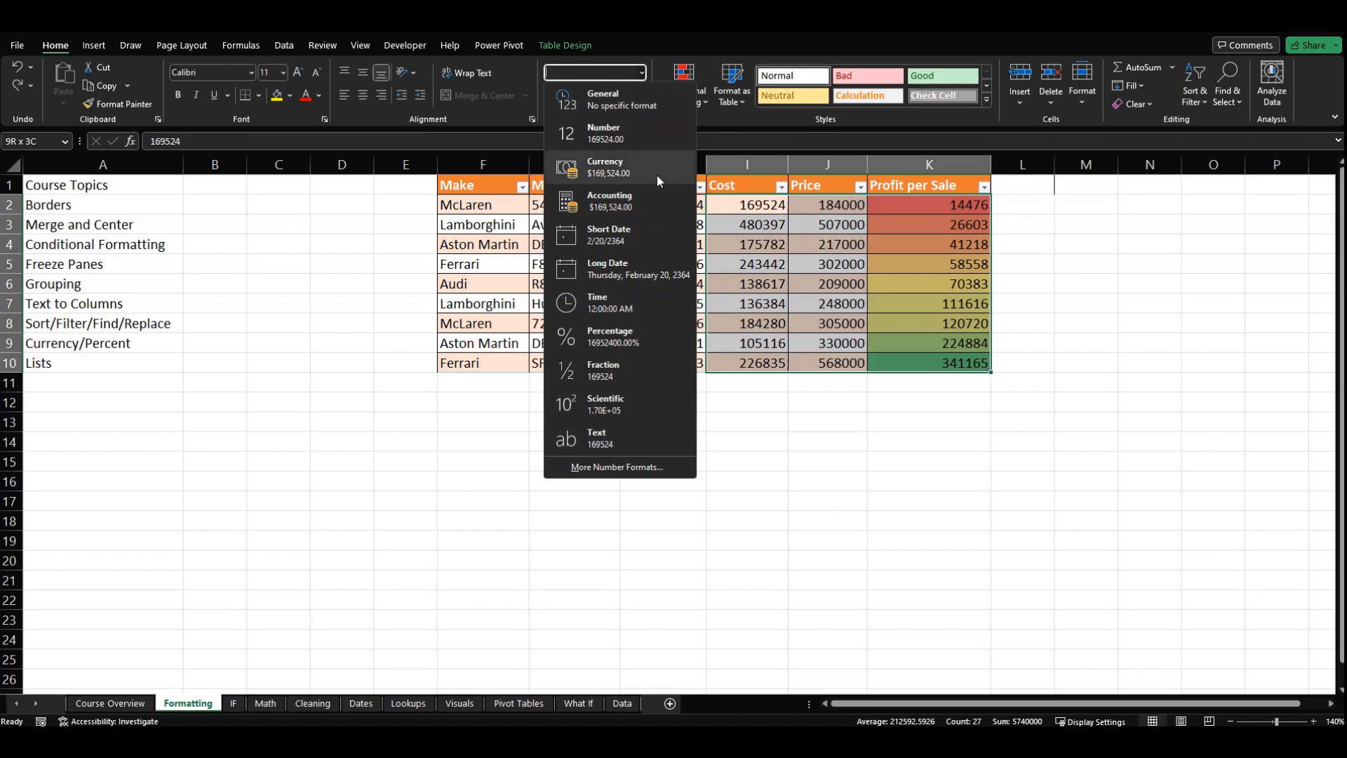
pyautogui.click(633, 171)
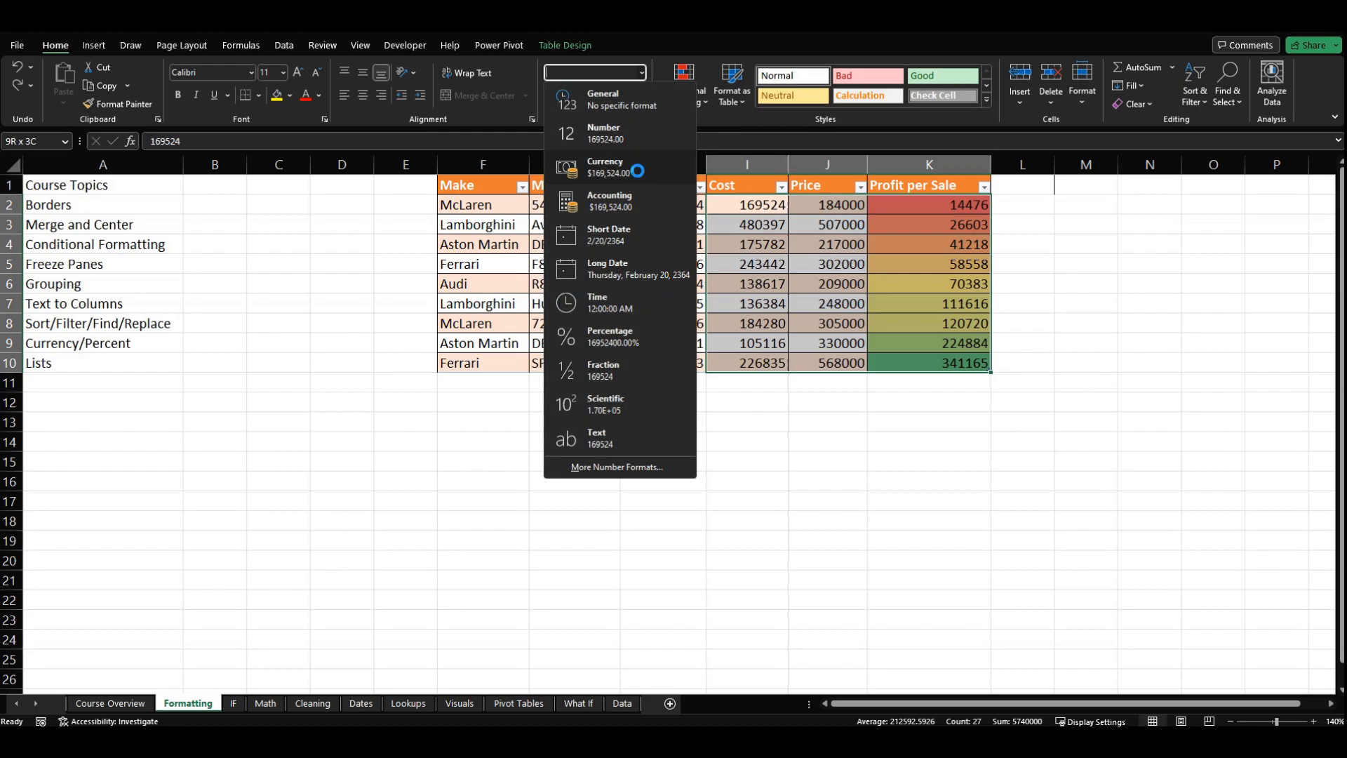
pyautogui.click(948, 323)
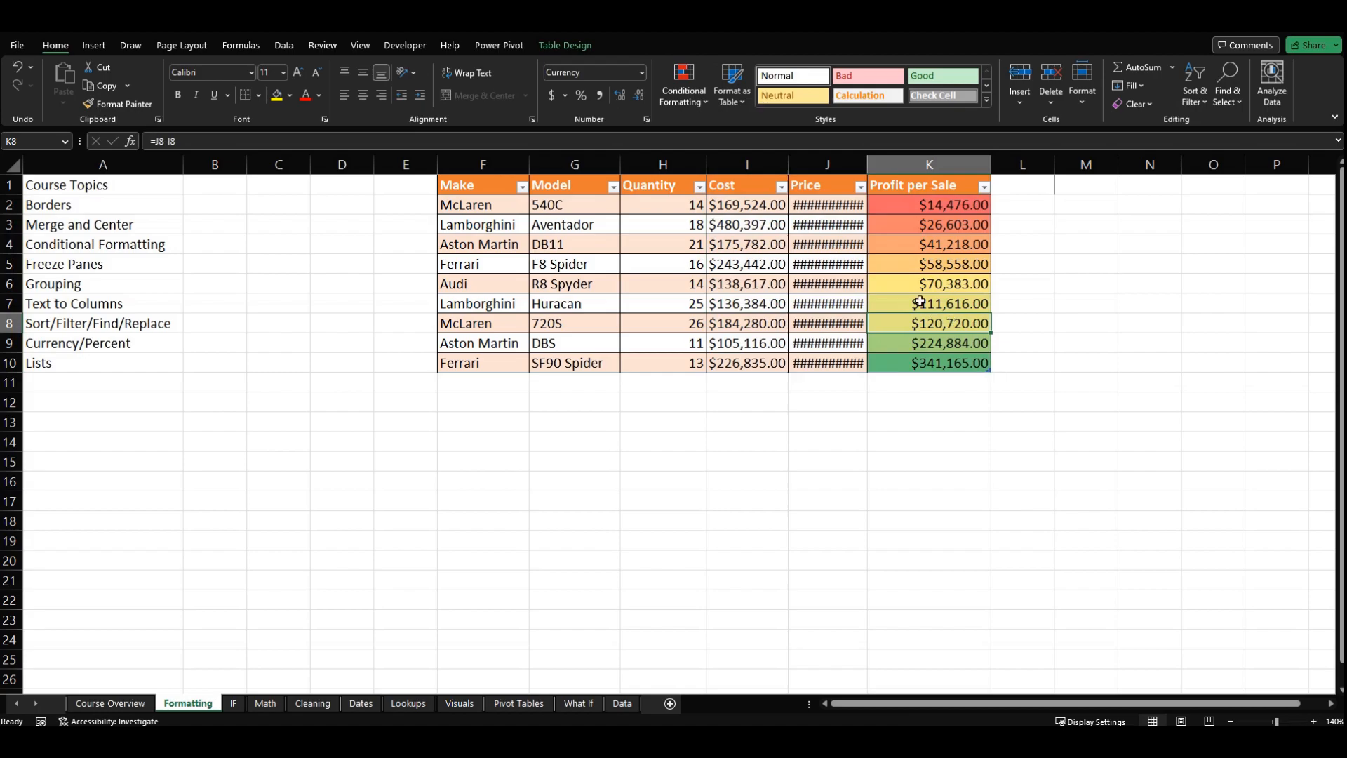
# Step: Widen the Cost, Price and Profit per Sale columns so the currency amounts fit with some spare room
pyautogui.doubleClick(868, 163)
pyautogui.click(835, 280)
pyautogui.moveTo(872, 167); pyautogui.dragTo(879, 167)
pyautogui.moveTo(1004, 167); pyautogui.dragTo(1012, 167)
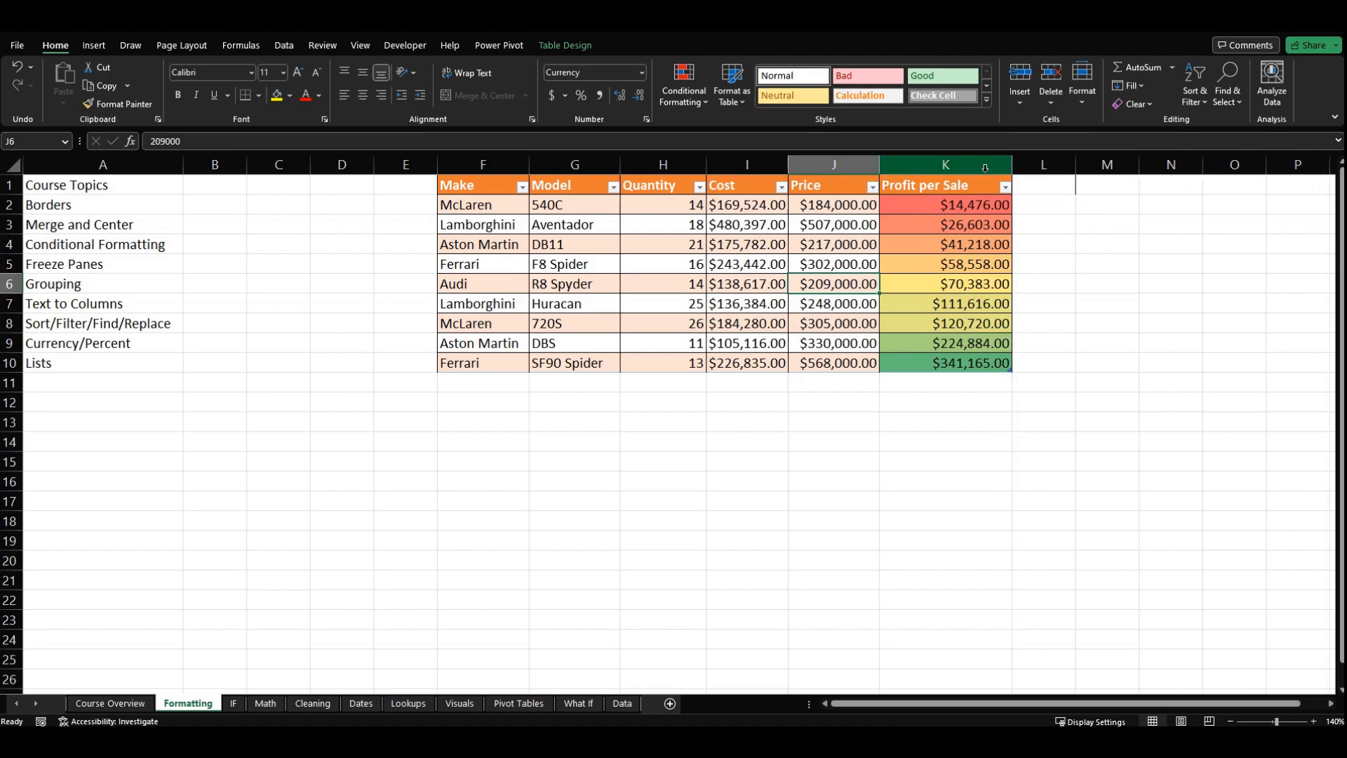
pyautogui.moveTo(879, 167); pyautogui.dragTo(901, 167)
pyautogui.moveTo(790, 165); pyautogui.dragTo(820, 167)
pyautogui.click(779, 421)
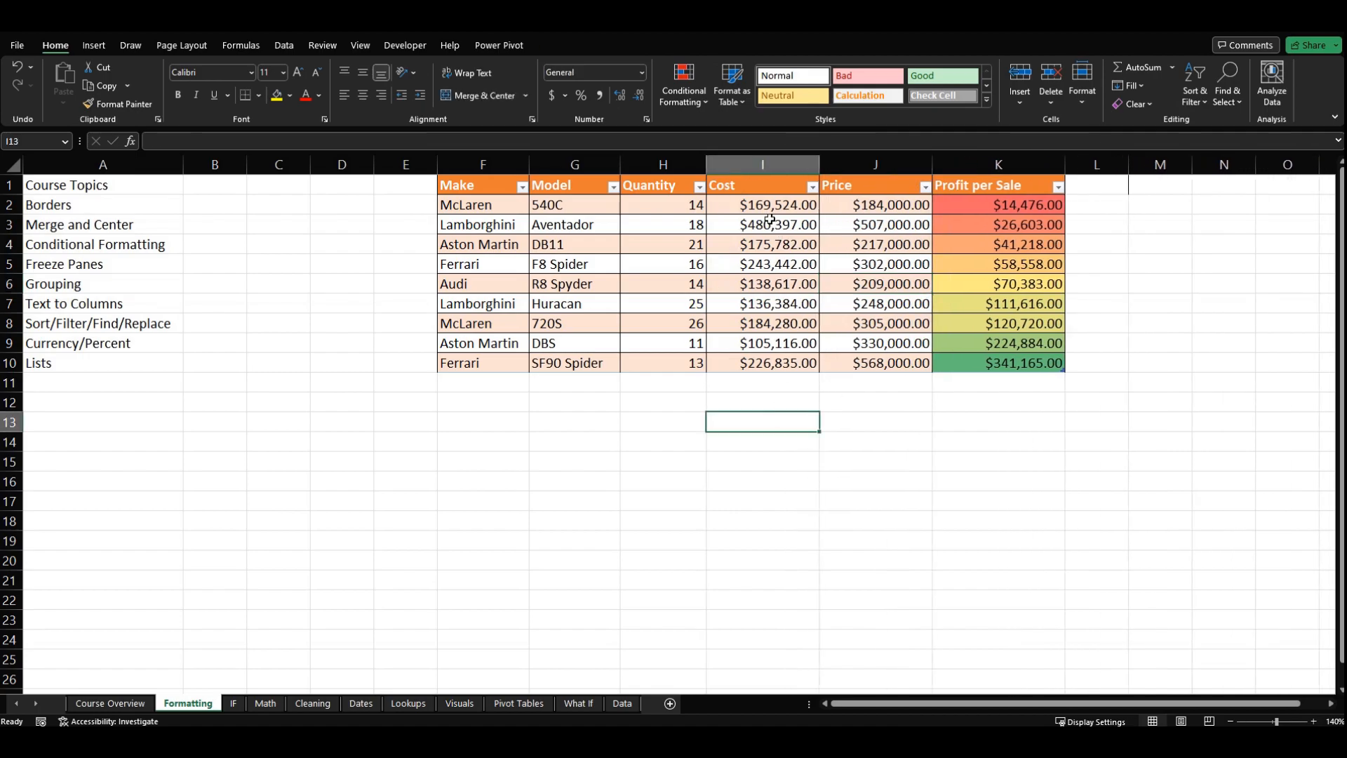
pyautogui.click(751, 372)
pyautogui.click(886, 365)
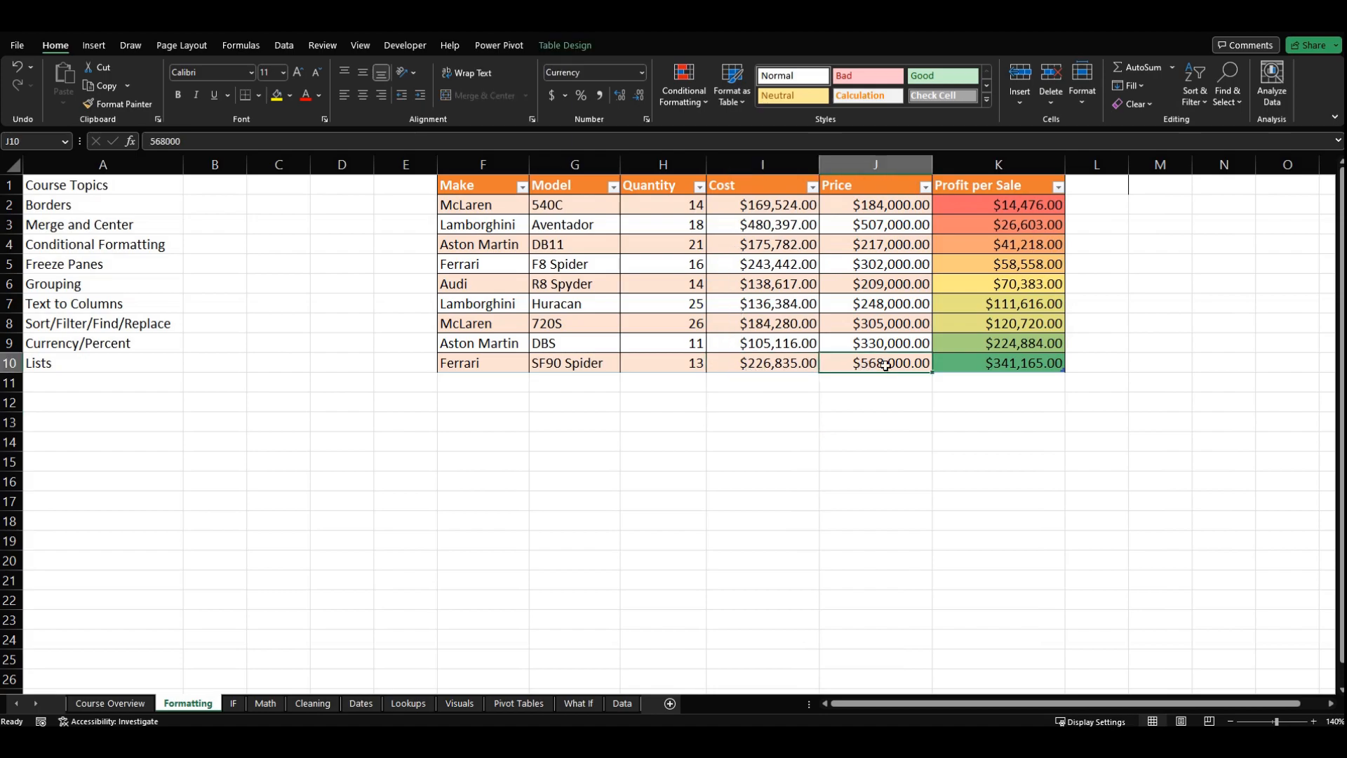
pyautogui.click(1003, 364)
pyautogui.click(1034, 259)
pyautogui.click(1012, 204)
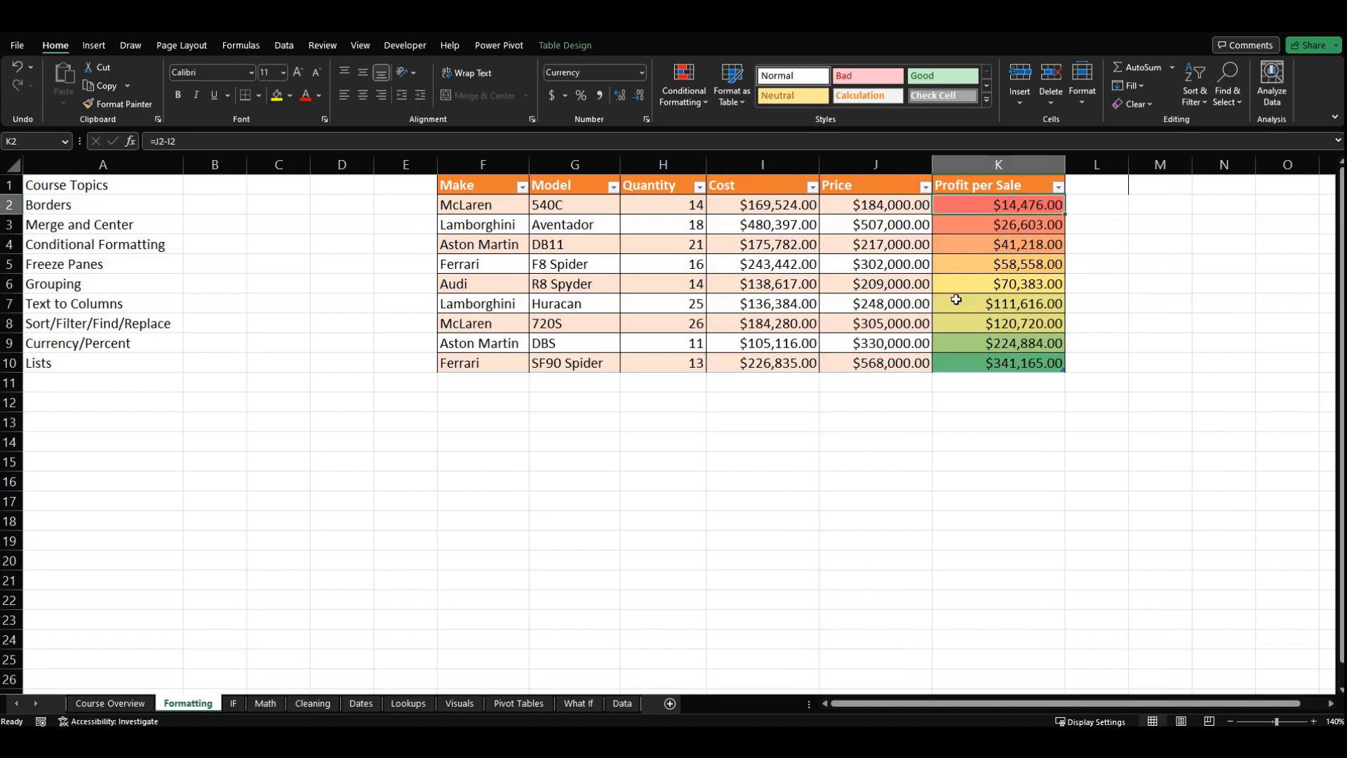
pyautogui.click(957, 300)
# Step: Format the Price values in J2:J10 as Accounting
pyautogui.moveTo(857, 207); pyautogui.dragTo(849, 361)
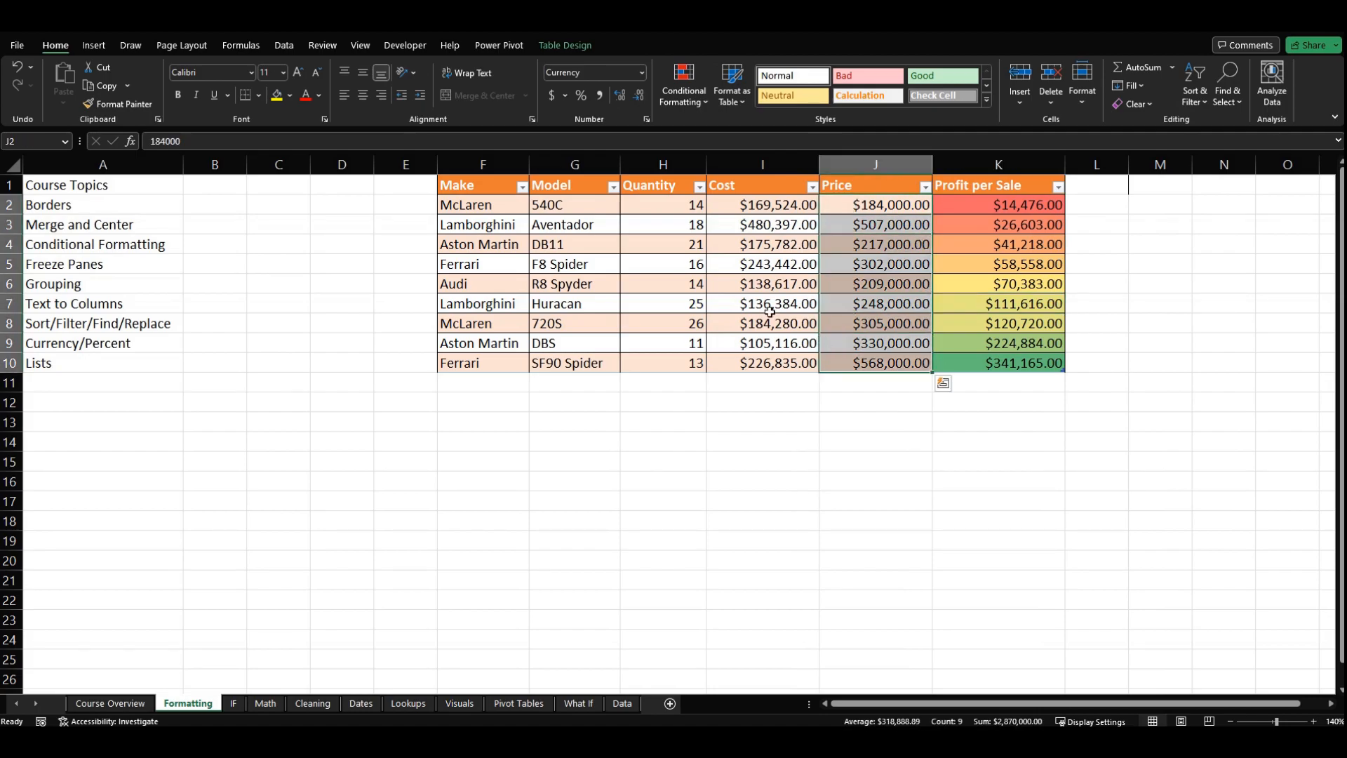
pyautogui.click(641, 72)
pyautogui.click(637, 199)
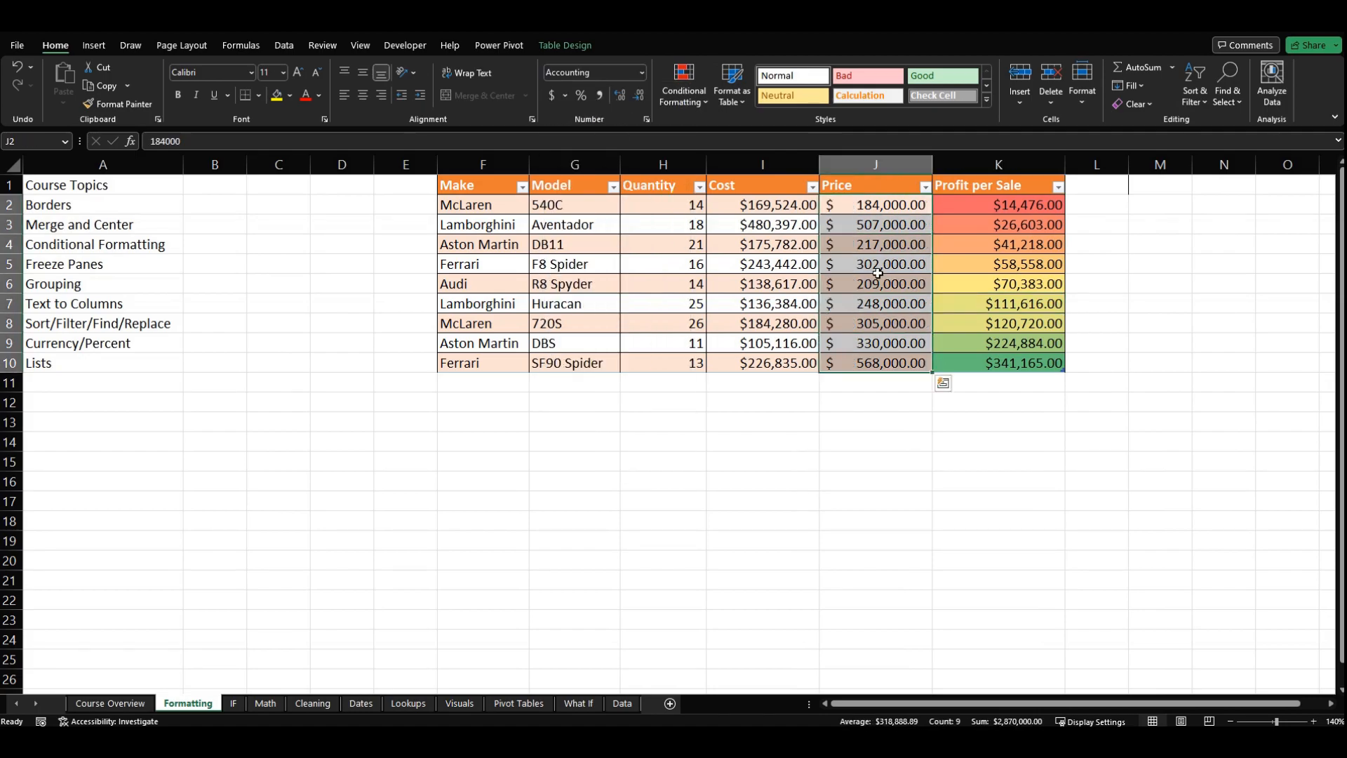
pyautogui.click(832, 207)
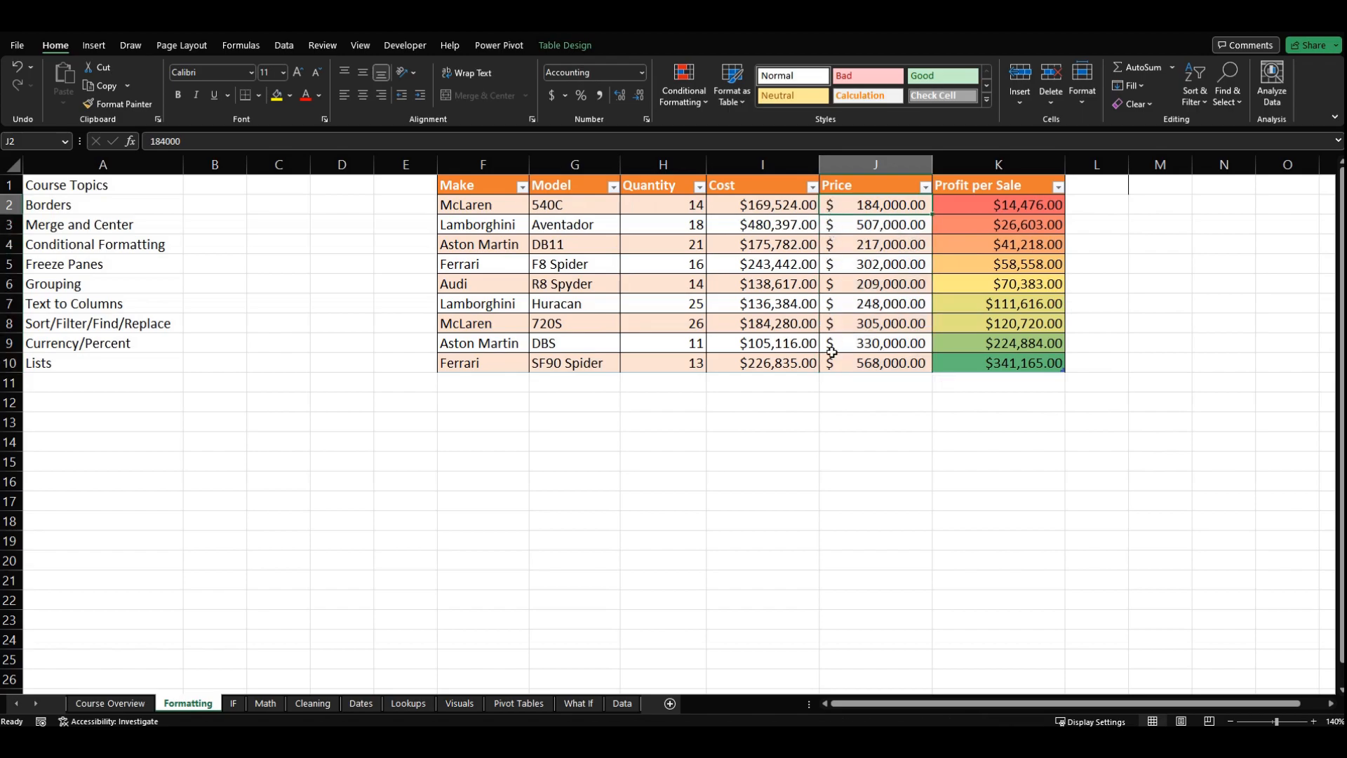
# Step: Return the Price values to the Currency format, first J2 alone and then all of J2:J10
pyautogui.click(642, 73)
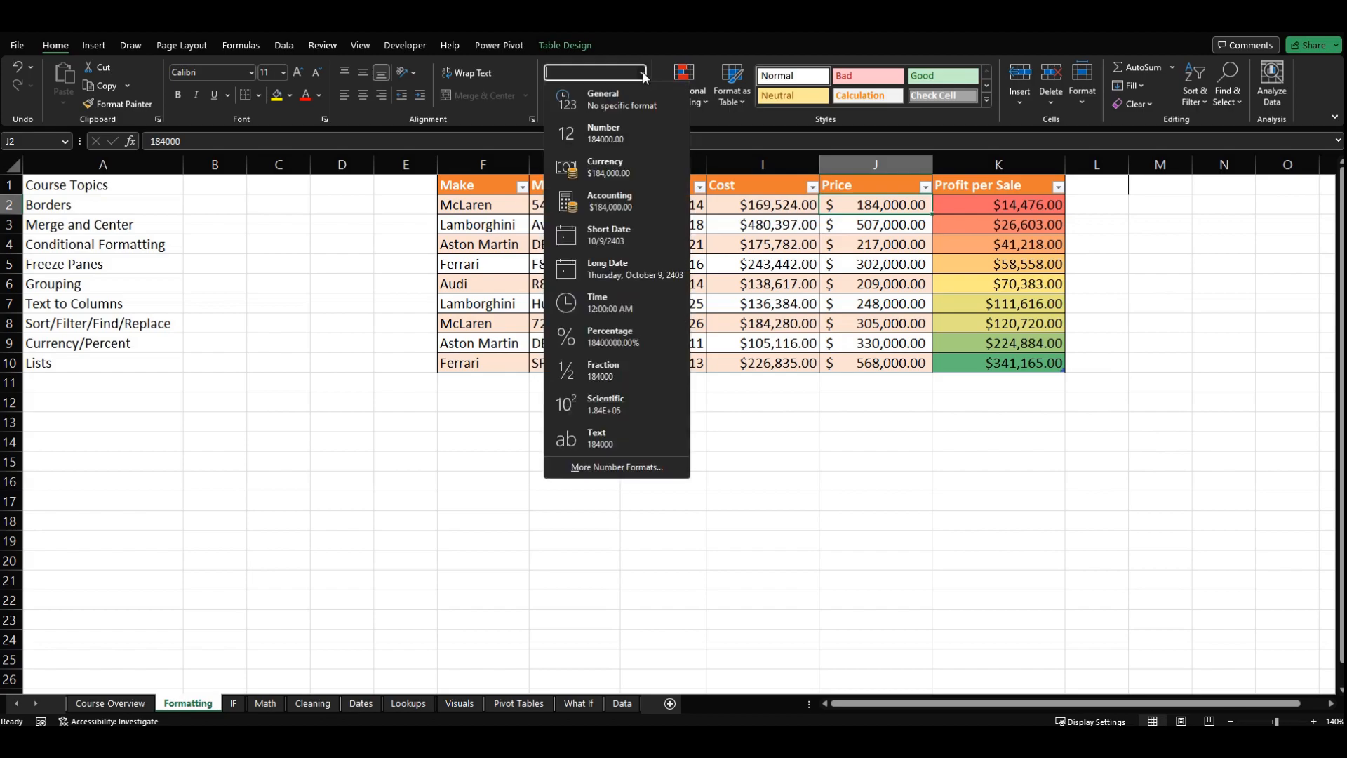
pyautogui.click(632, 170)
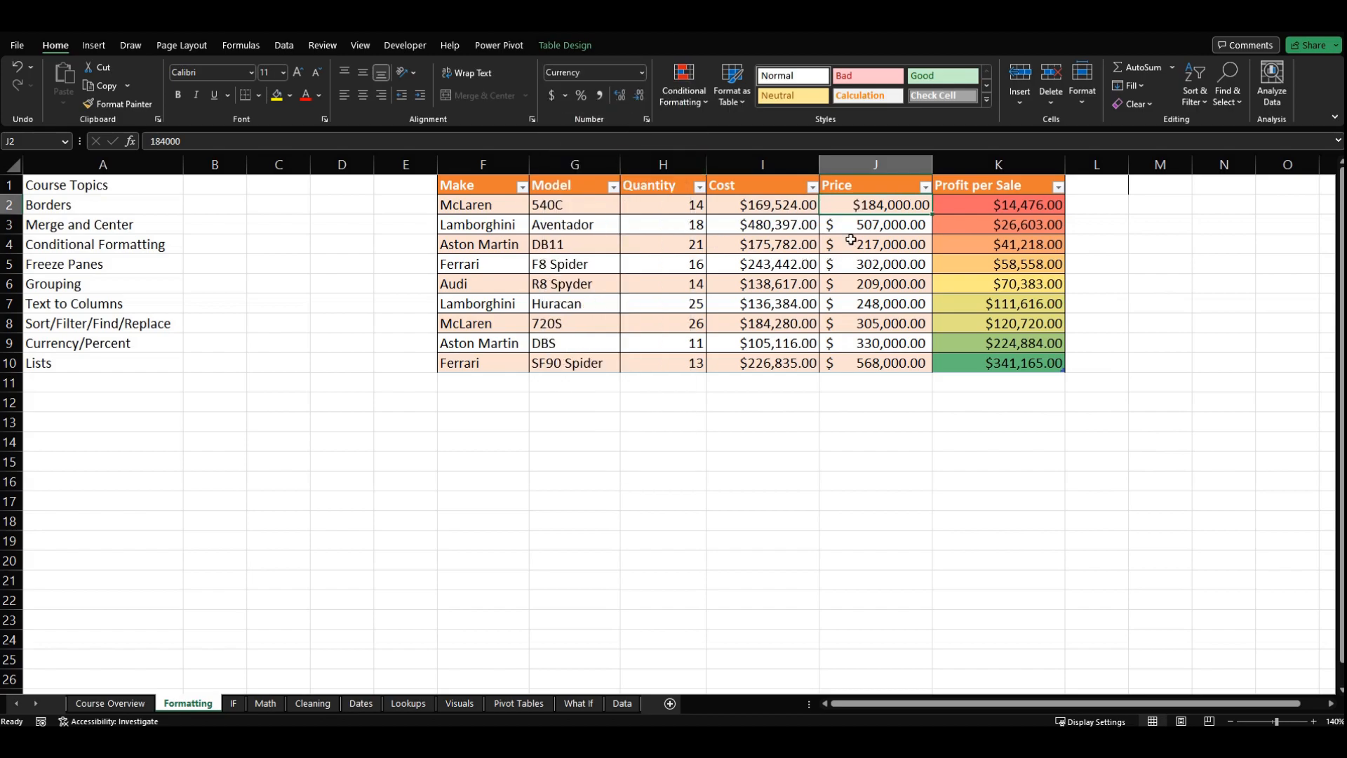
pyautogui.moveTo(836, 208); pyautogui.dragTo(849, 356)
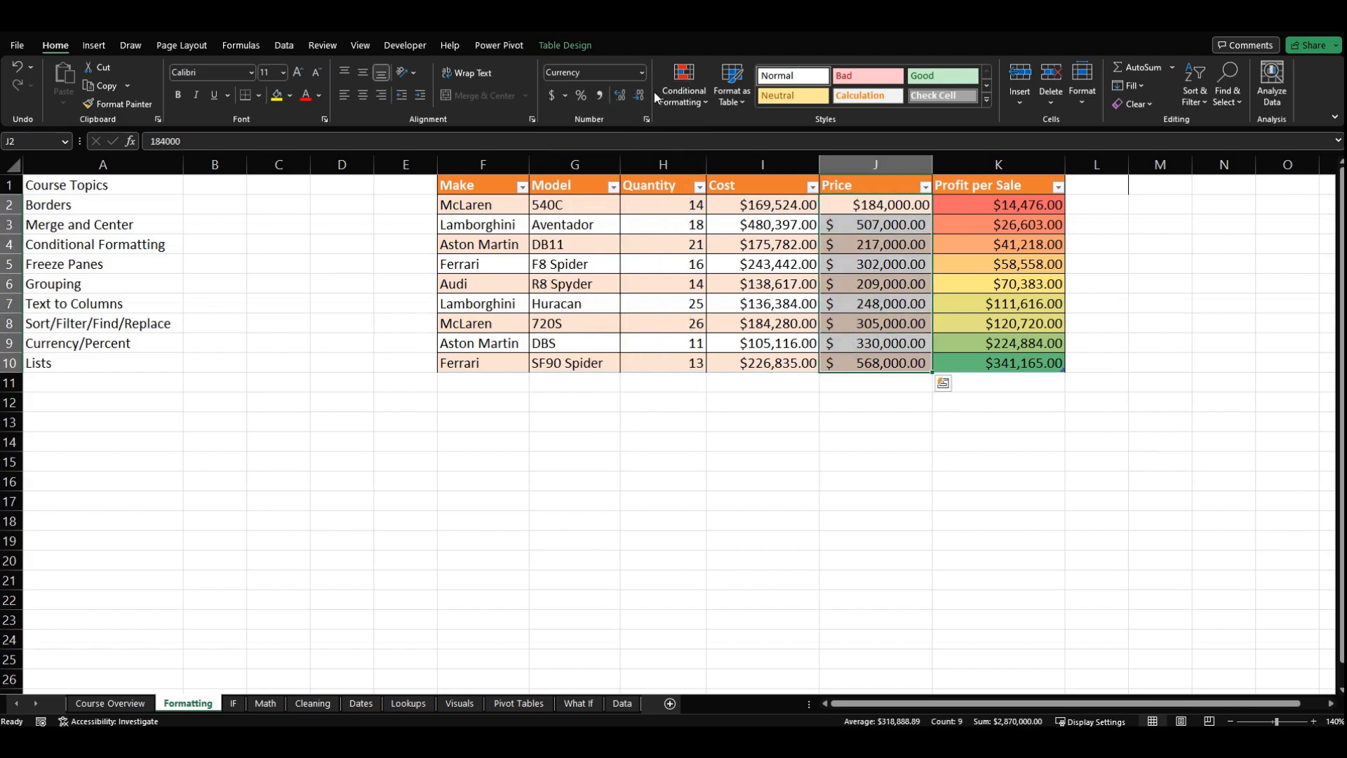
pyautogui.click(642, 73)
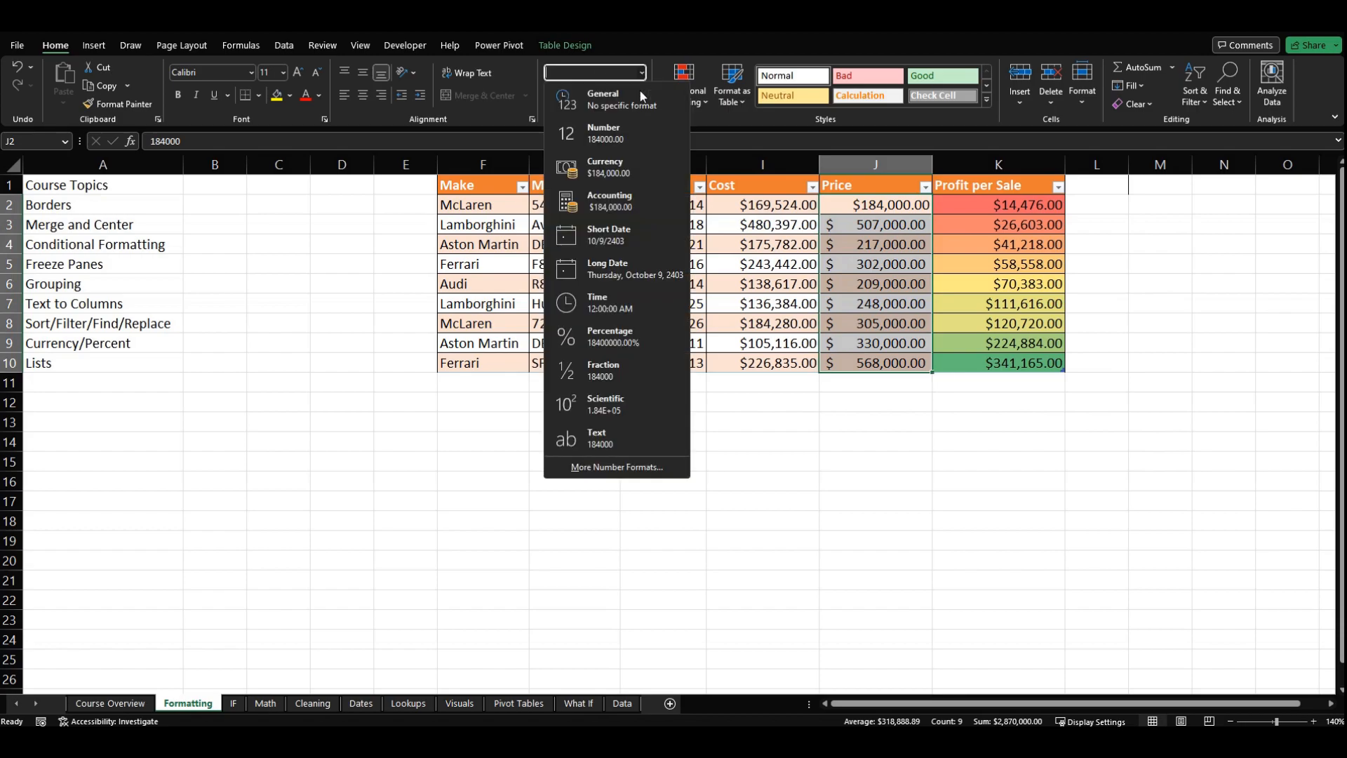
pyautogui.click(631, 169)
pyautogui.click(760, 247)
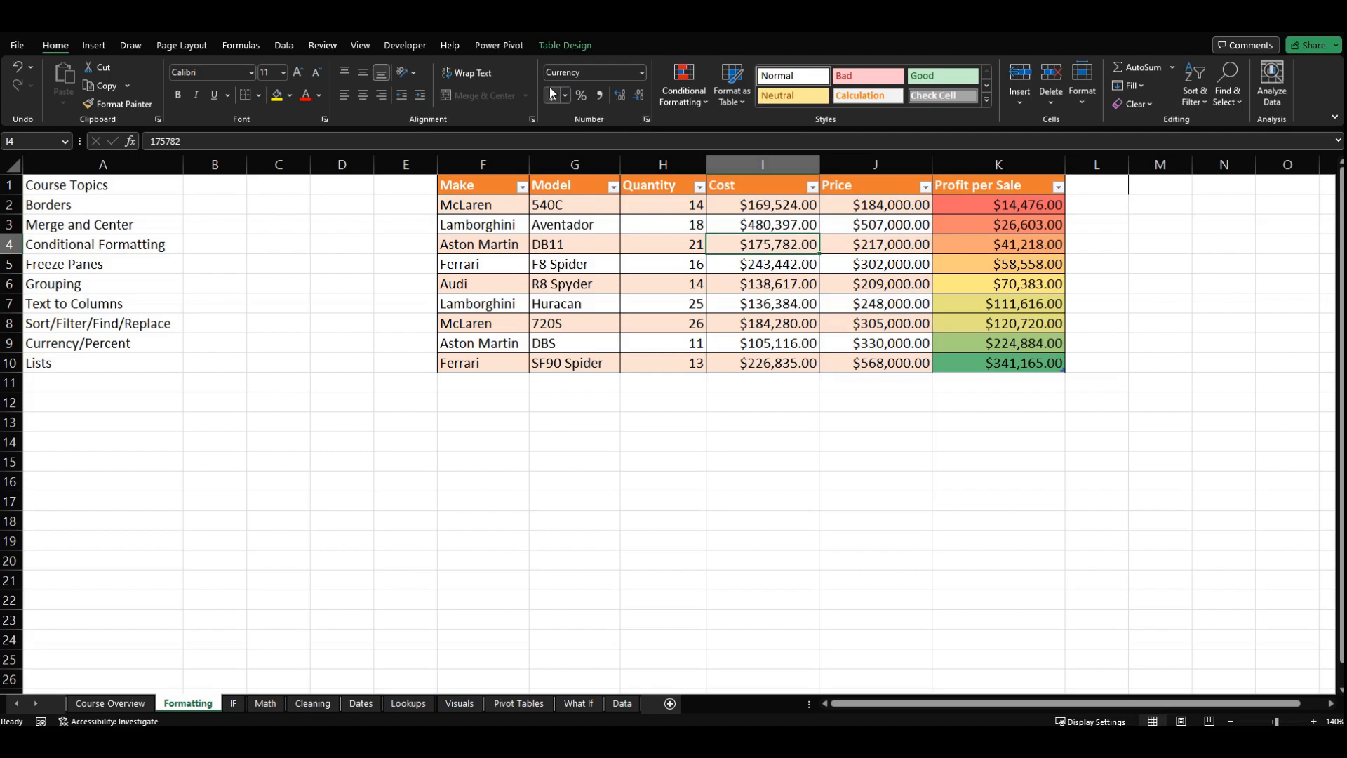
pyautogui.click(642, 73)
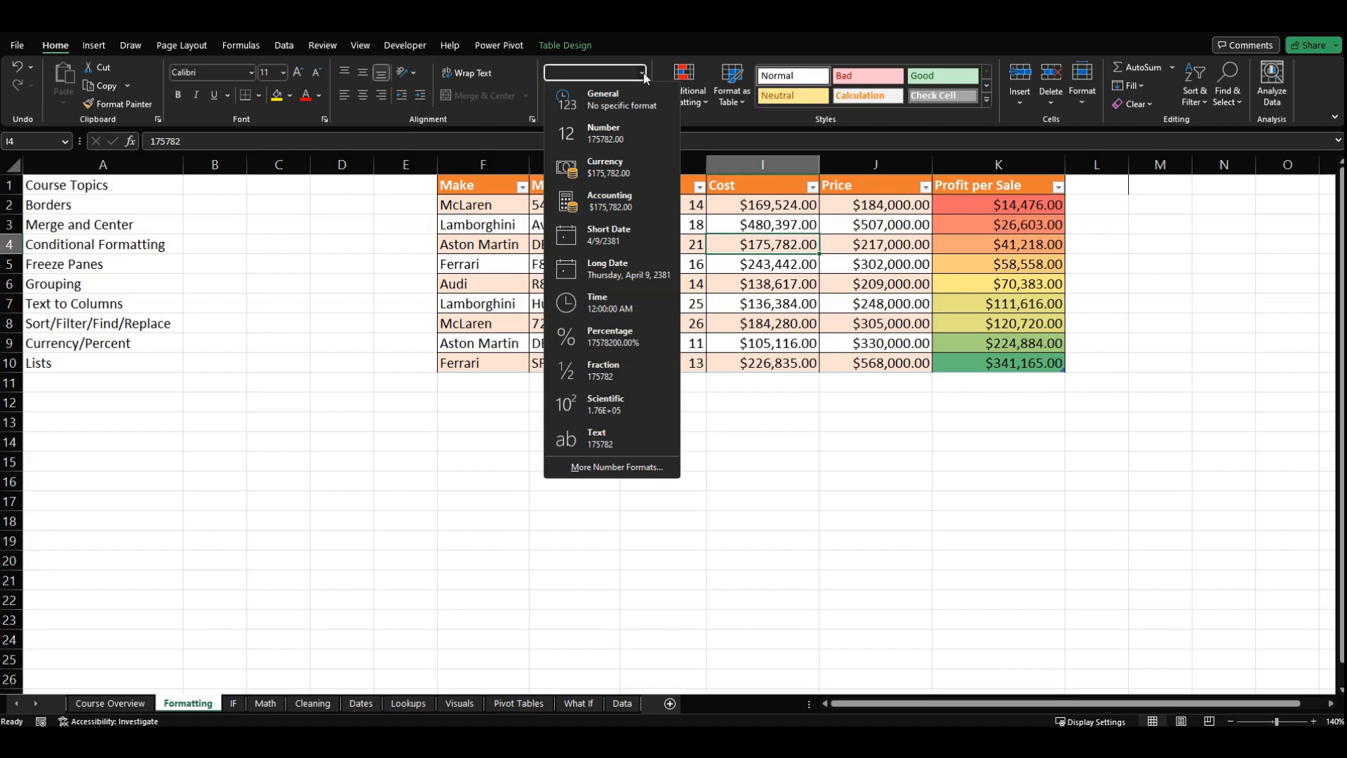
pyautogui.click(650, 480)
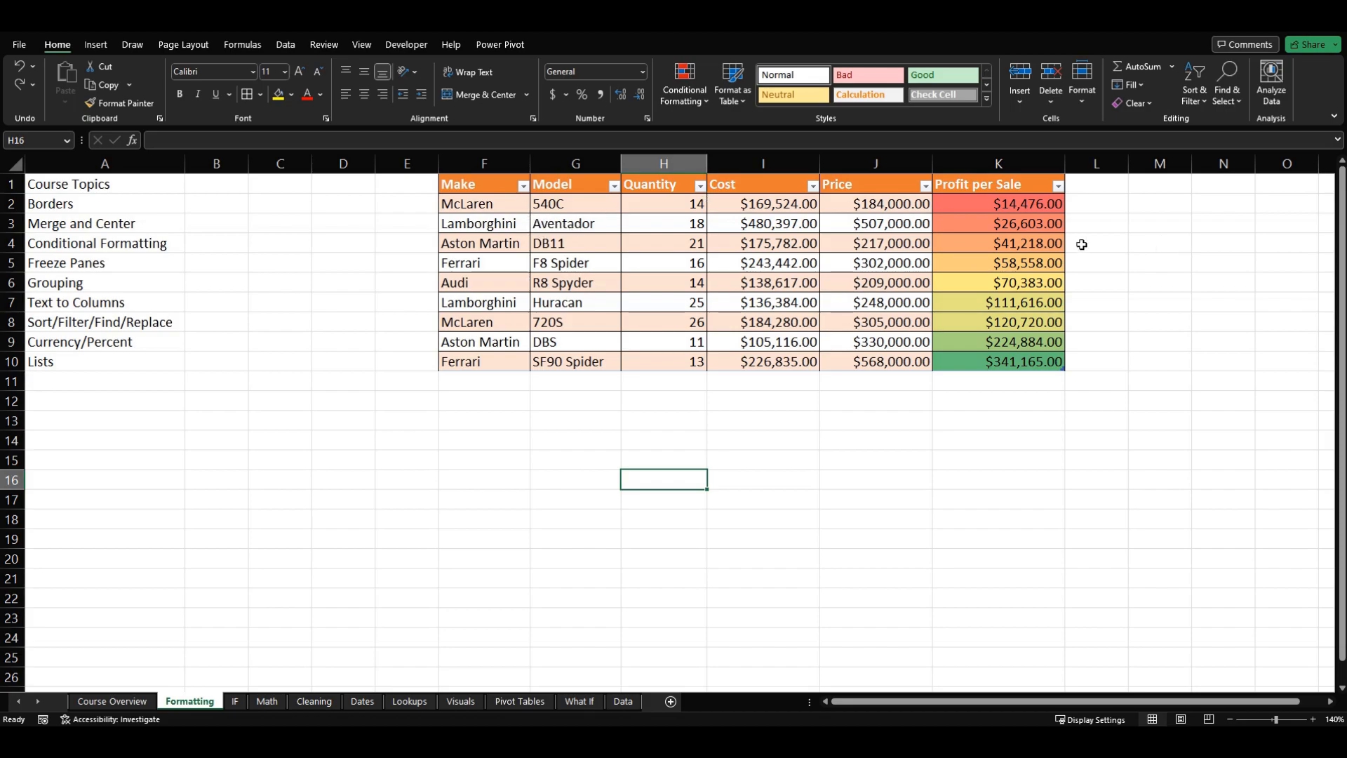
# Step: Add a new table column headed Inventory % in L1 and fit the column width to the heading
pyautogui.click(1092, 188)
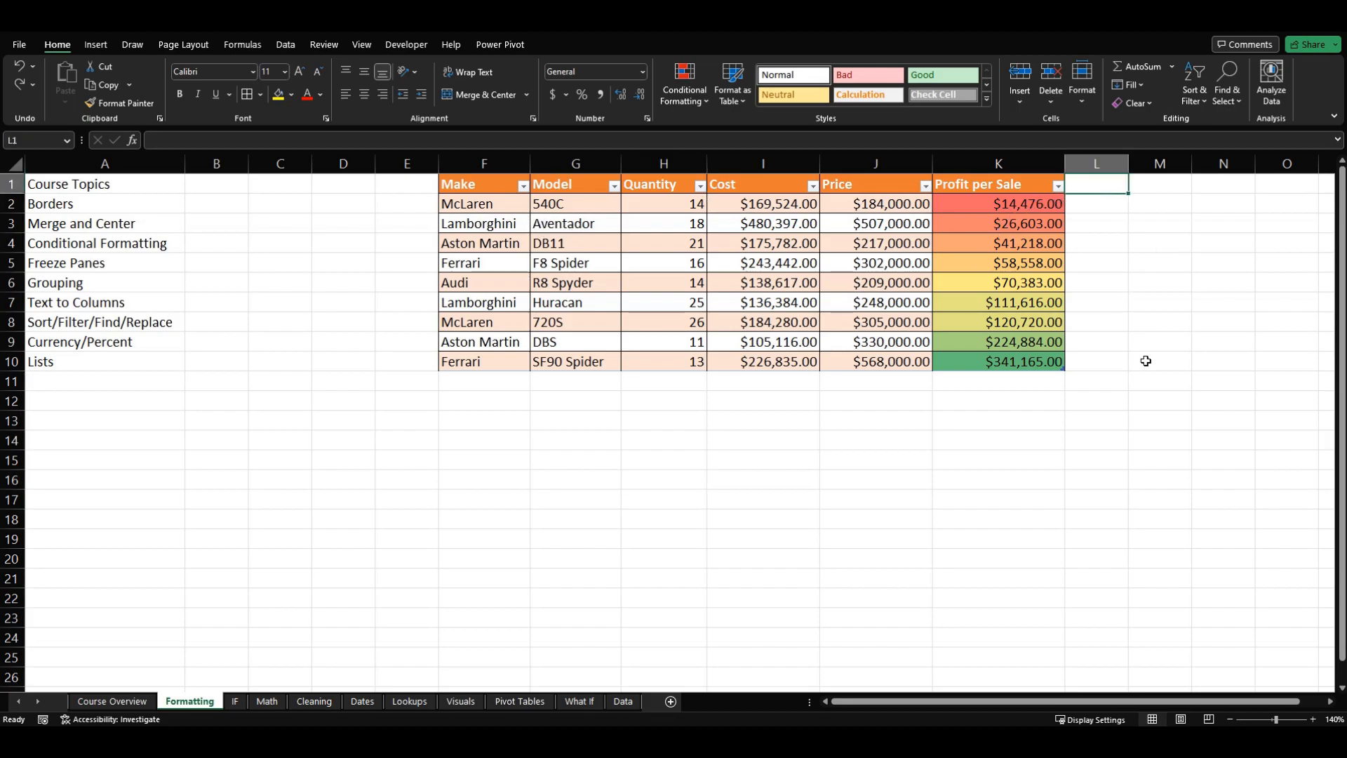
pyautogui.write('Inve')
pyautogui.write('ntro')
pyautogui.write('ory')
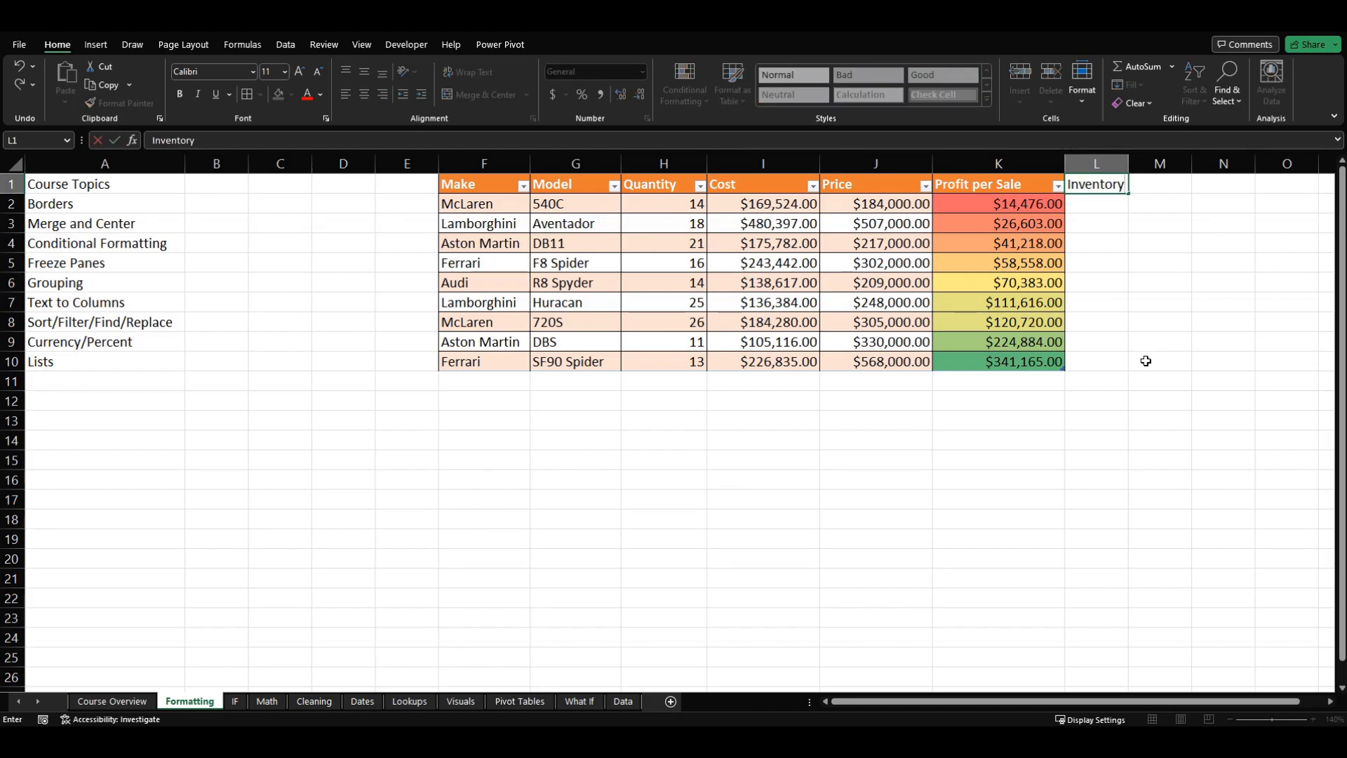
pyautogui.write(' %')
pyautogui.press('Return')
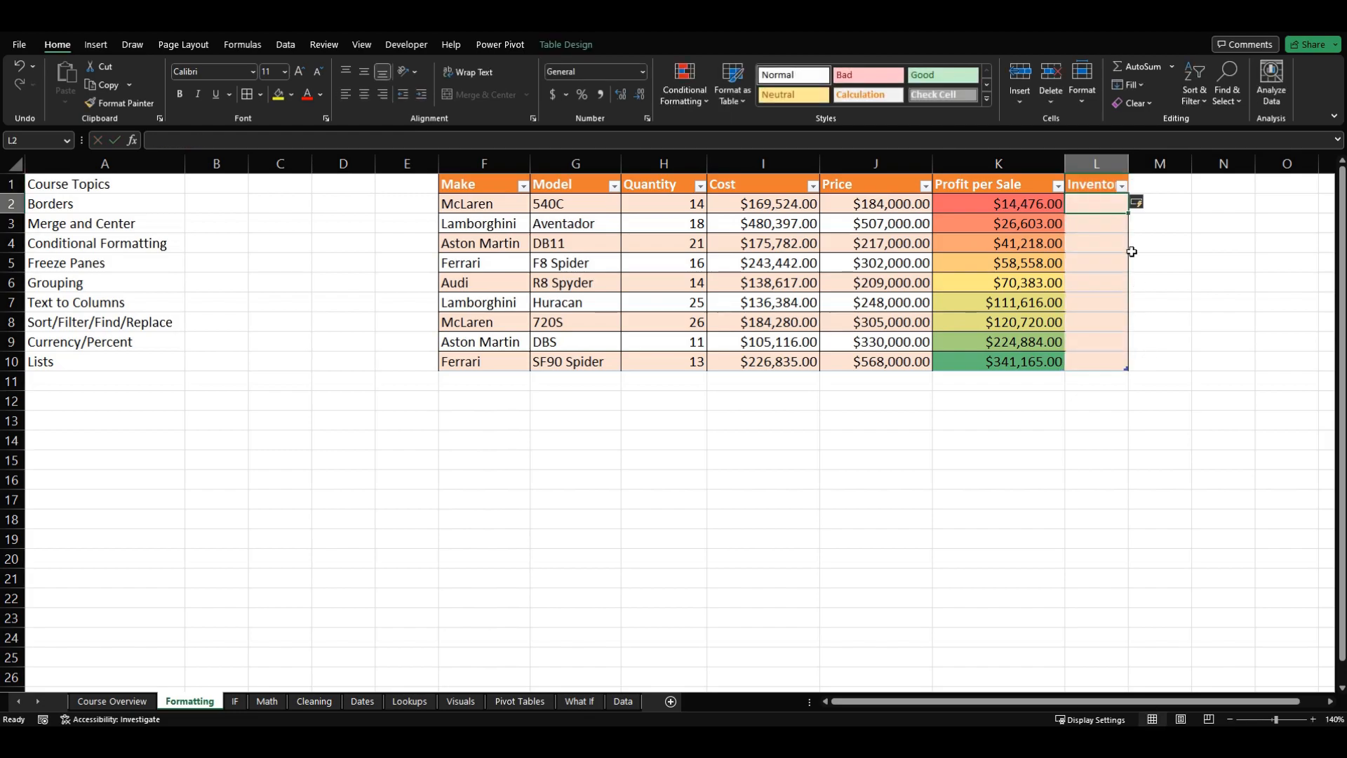
pyautogui.doubleClick(1129, 164)
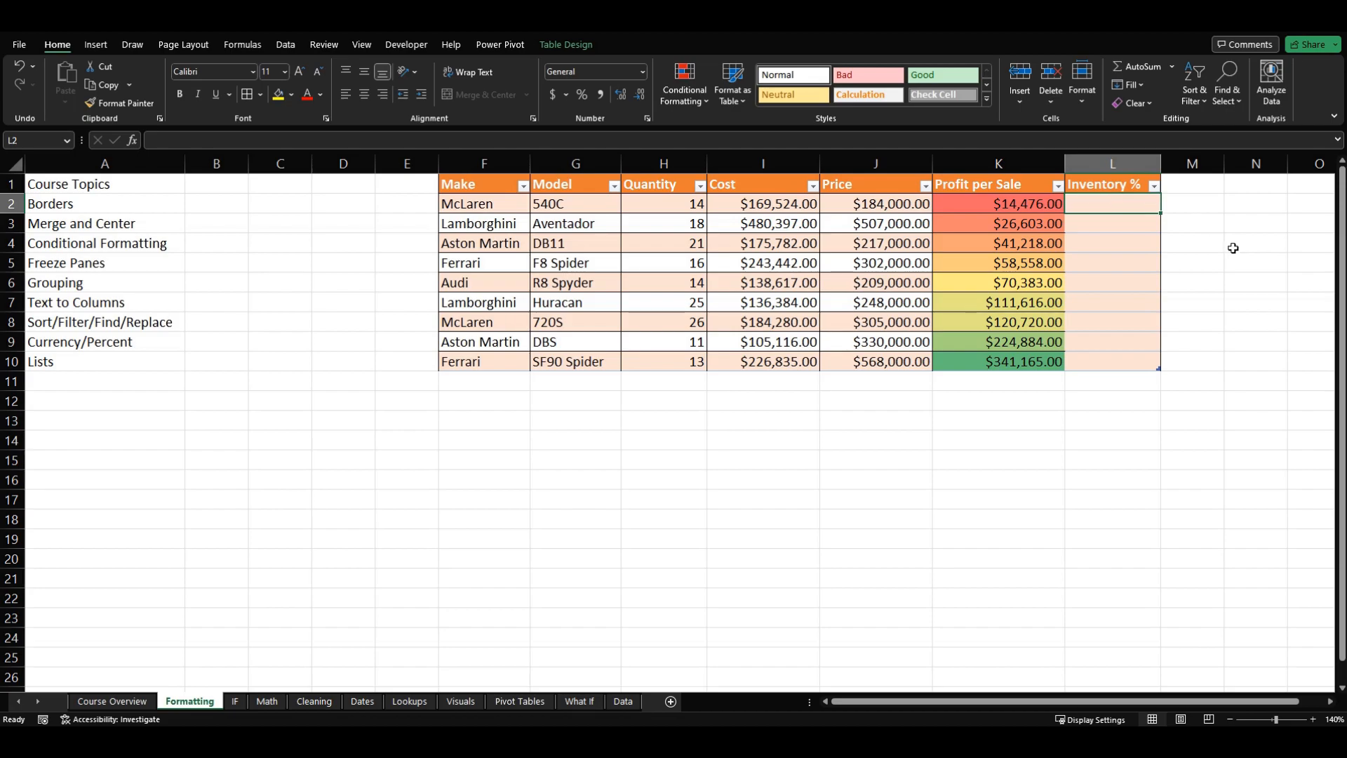
# Step: Total the Quantity column in H11 with a SUM formula over the table's quantities
pyautogui.click(697, 390)
pyautogui.write('=SUM(')
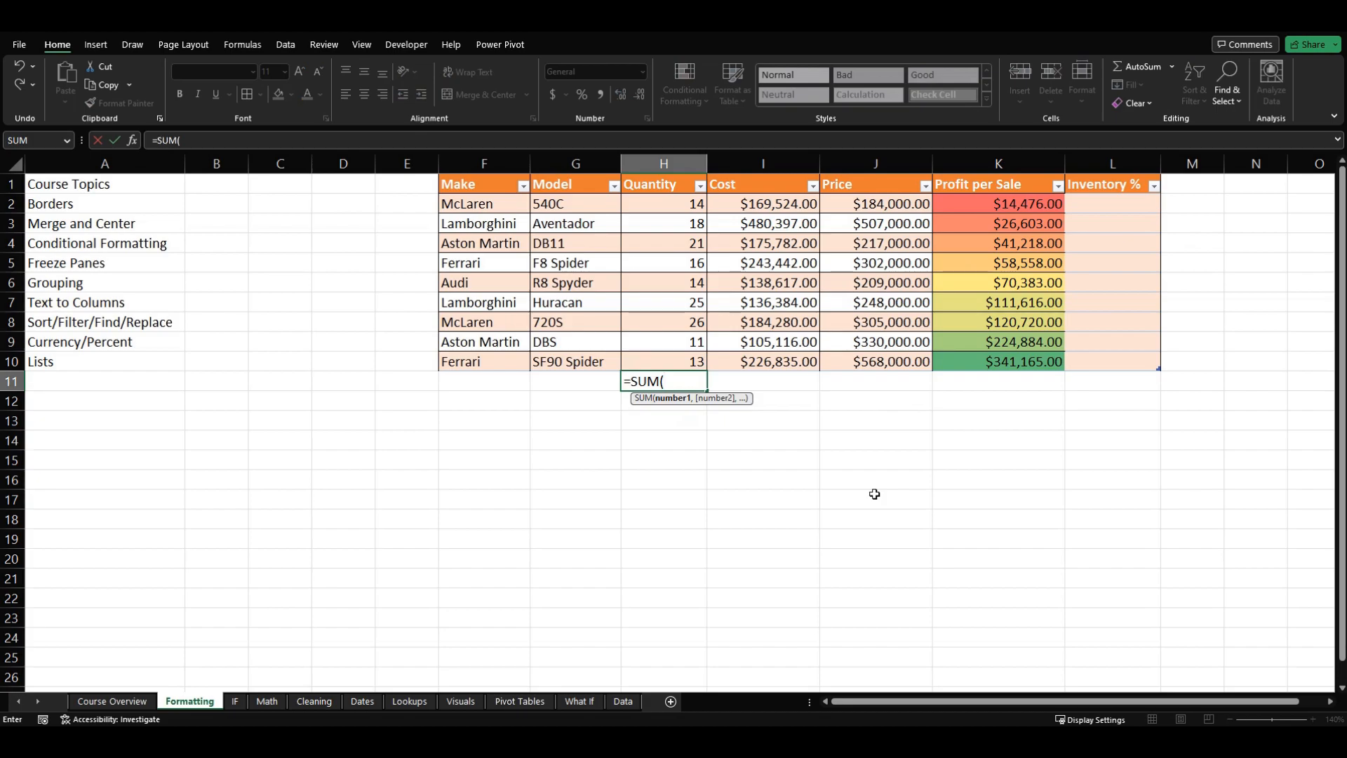
pyautogui.press('Up')
pyautogui.hotkey('ctrl', 'shift', 'Up')
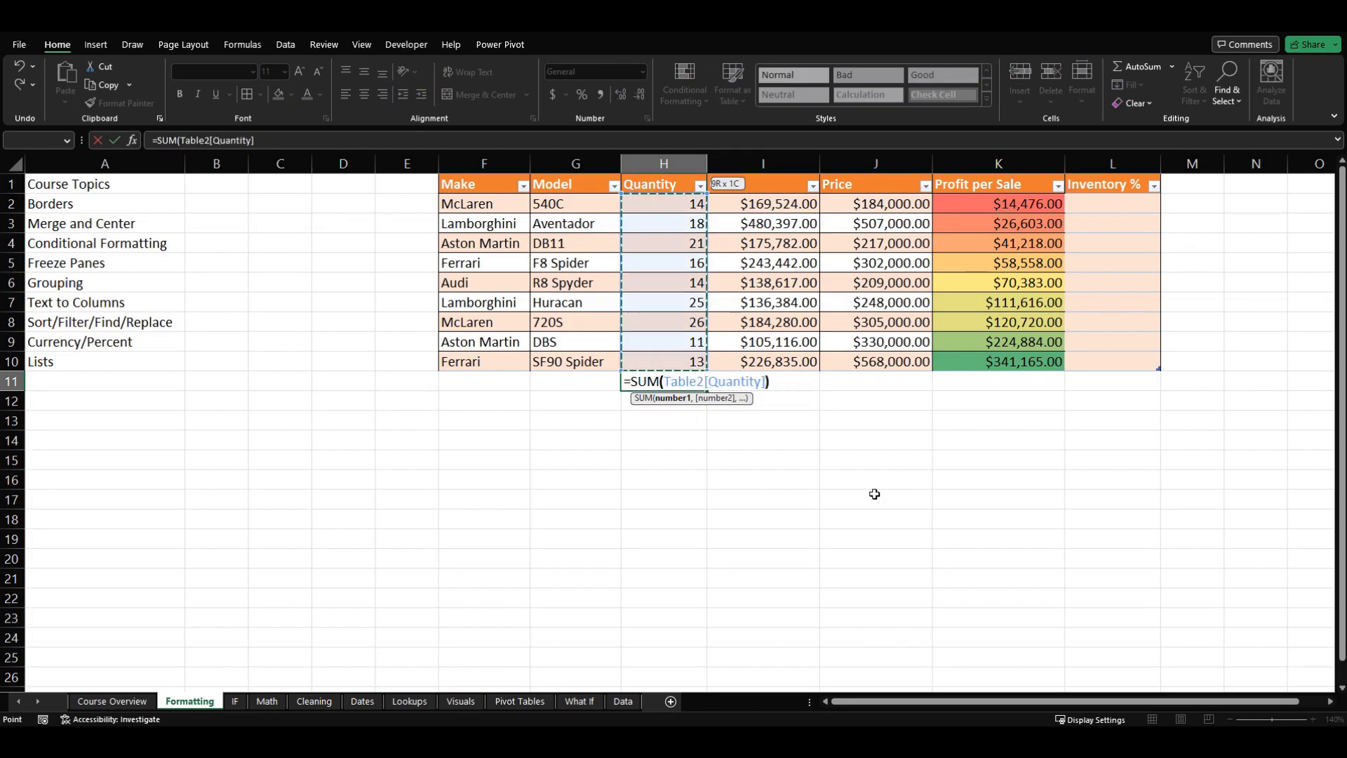
pyautogui.press('Return')
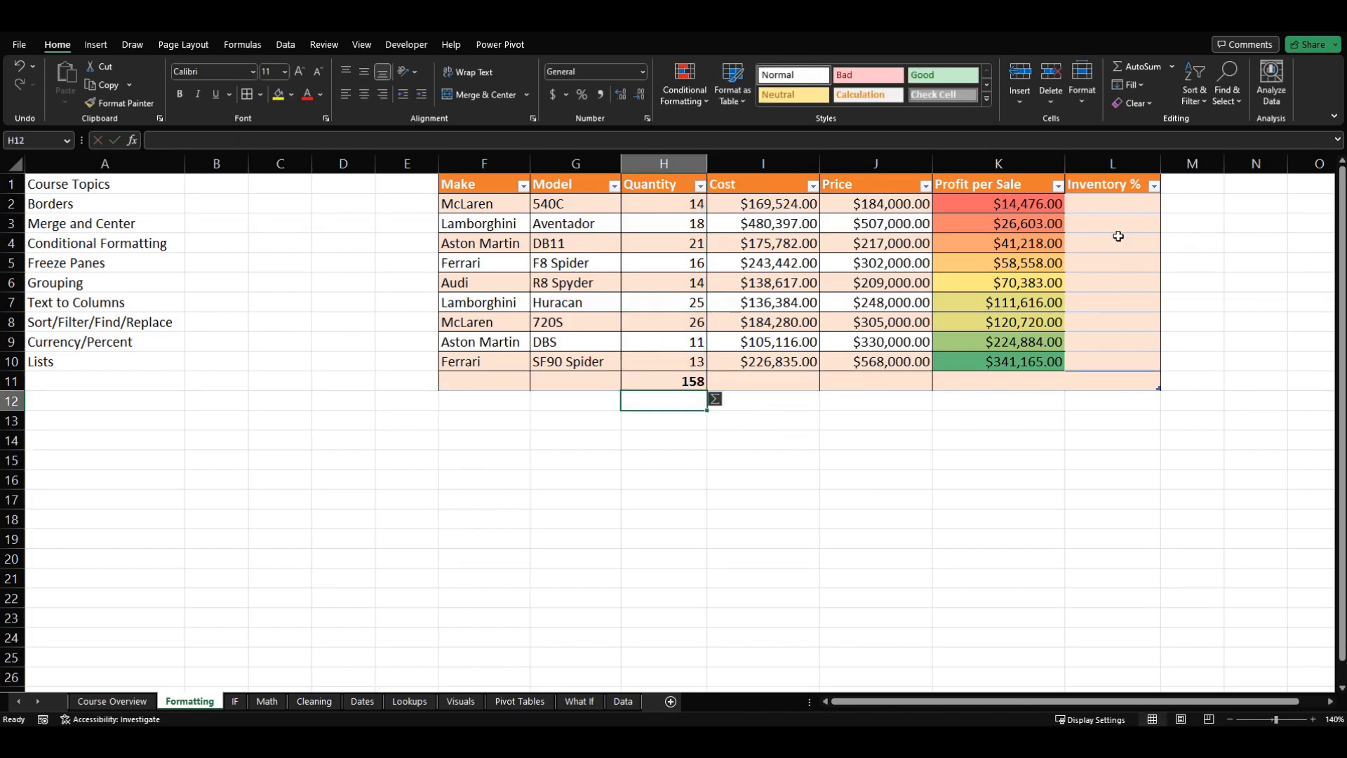
# Step: Calculate the Inventory % column from L2 by dividing each row's Quantity by the quantity total in H11
pyautogui.click(1106, 205)
pyautogui.write('=')
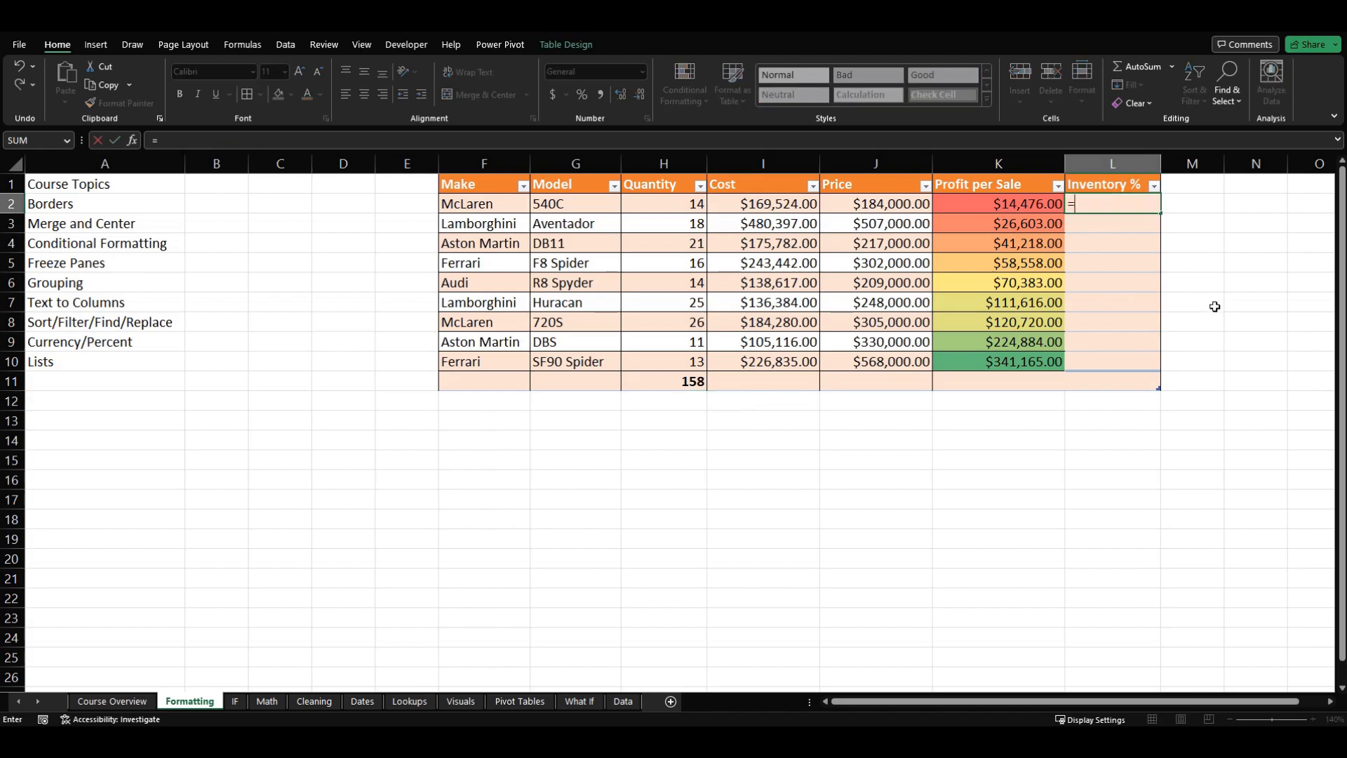
pyautogui.click(658, 203)
pyautogui.write('/')
pyautogui.click(661, 381)
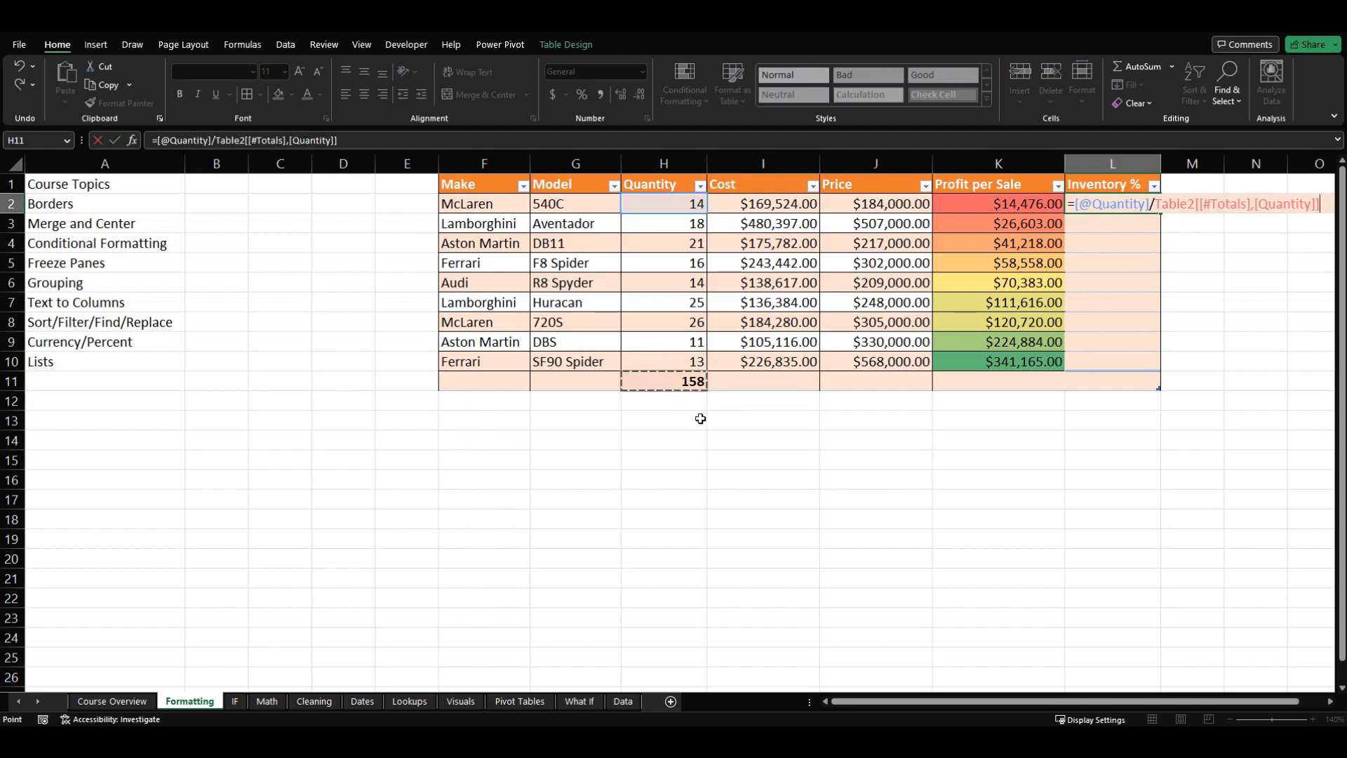
pyautogui.press('Return')
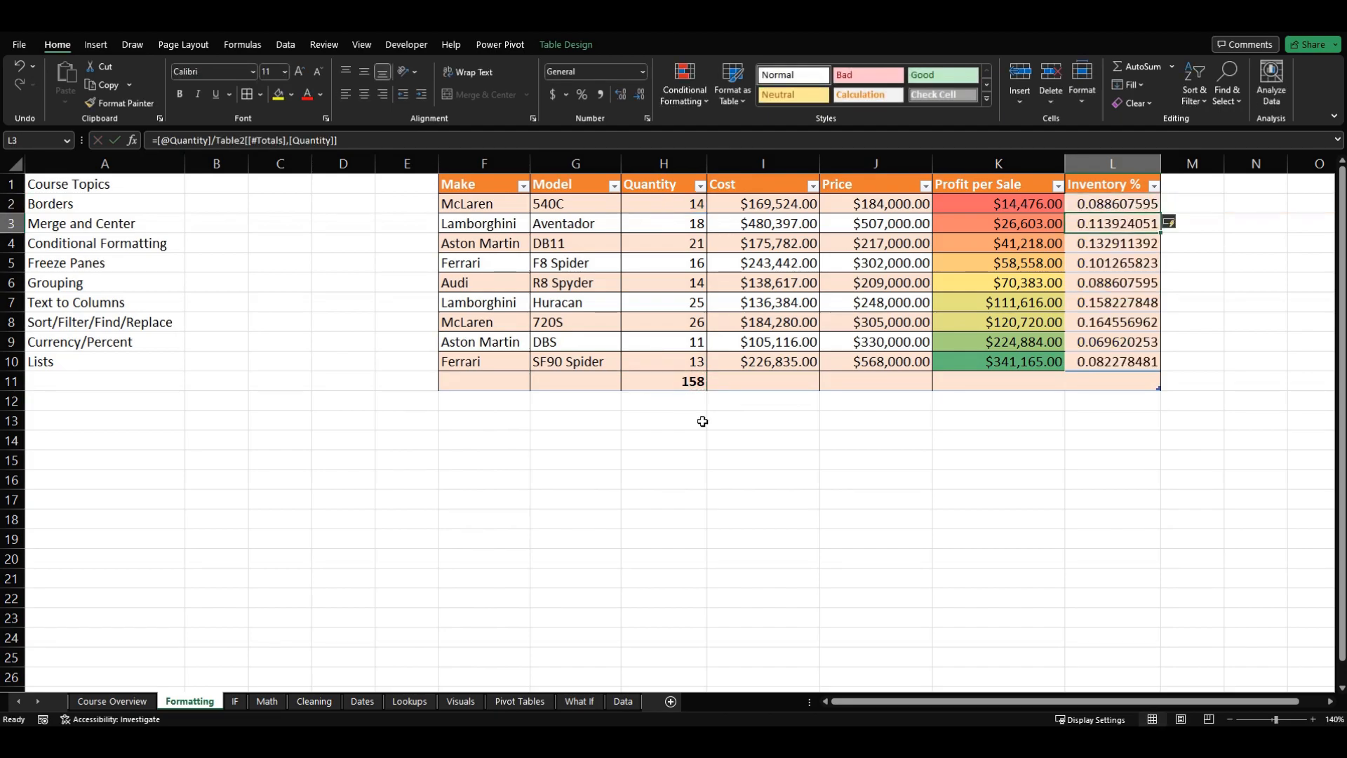
# Step: Apply the Percent style to the Inventory % values in L2:L10
pyautogui.moveTo(1104, 206); pyautogui.dragTo(1101, 356)
pyautogui.click(1101, 359)
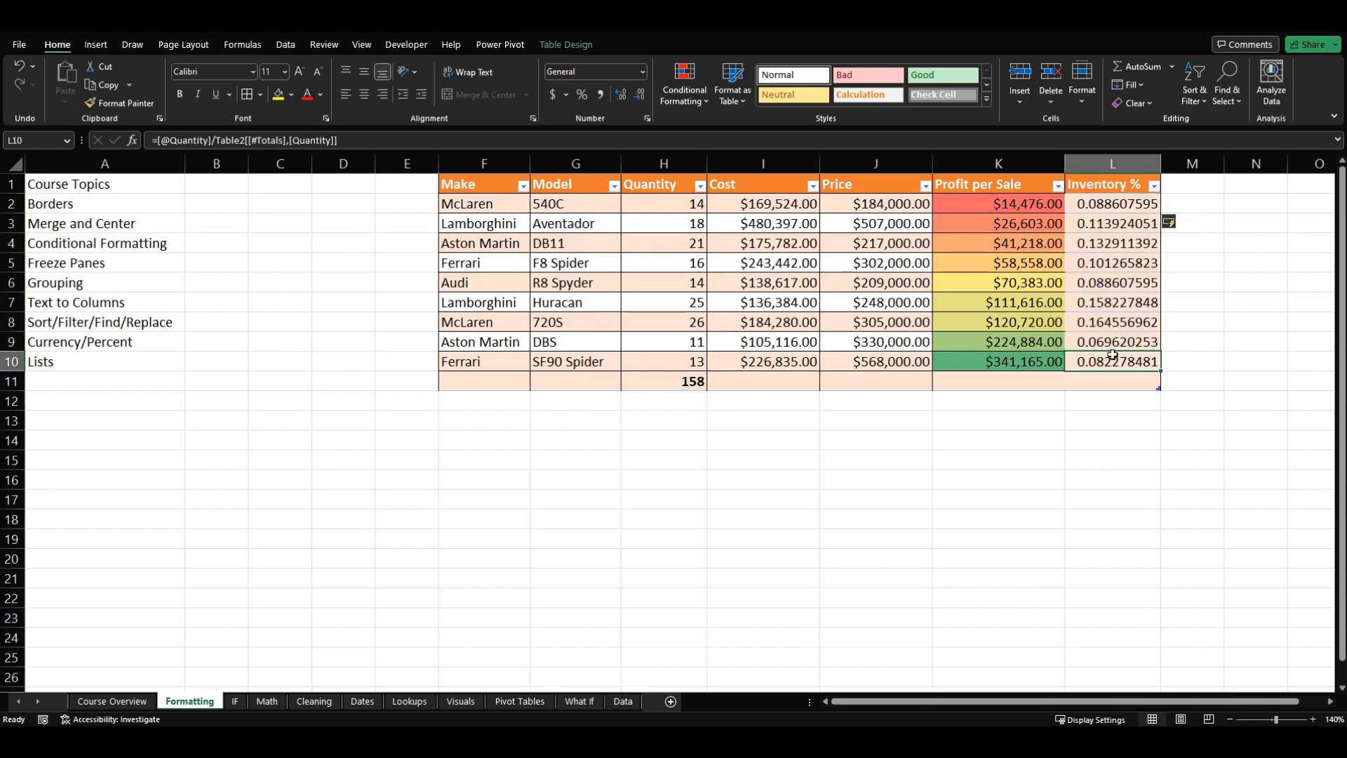
pyautogui.moveTo(1106, 204); pyautogui.dragTo(1098, 359)
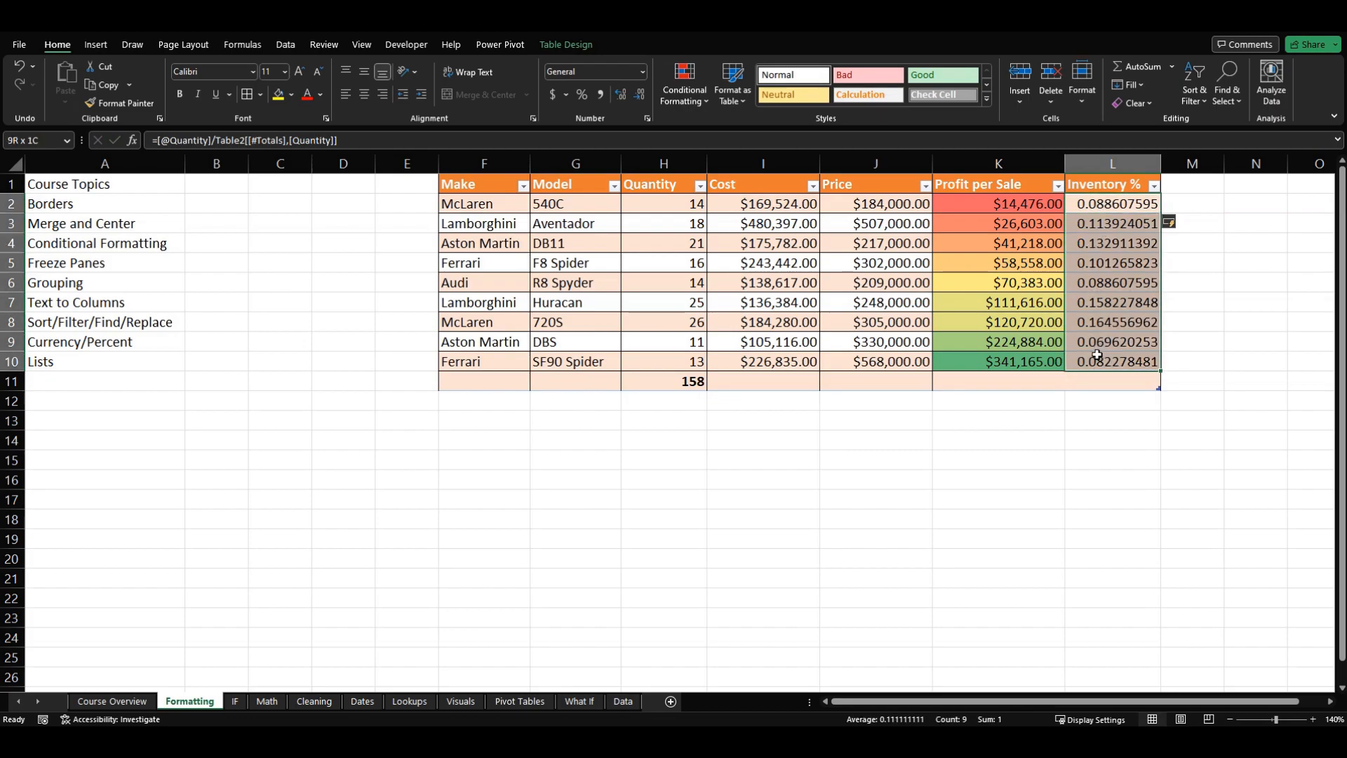
pyautogui.click(582, 99)
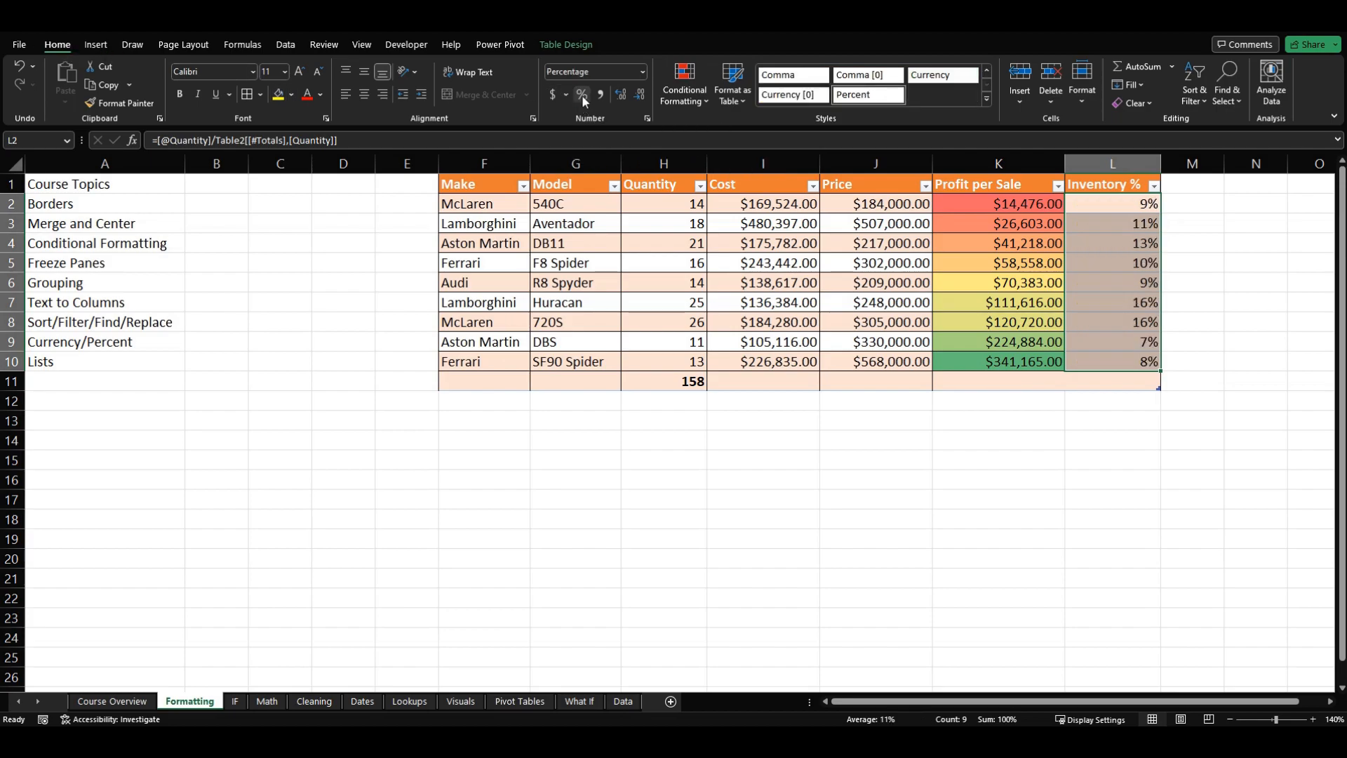
pyautogui.click(1116, 356)
pyautogui.click(1105, 209)
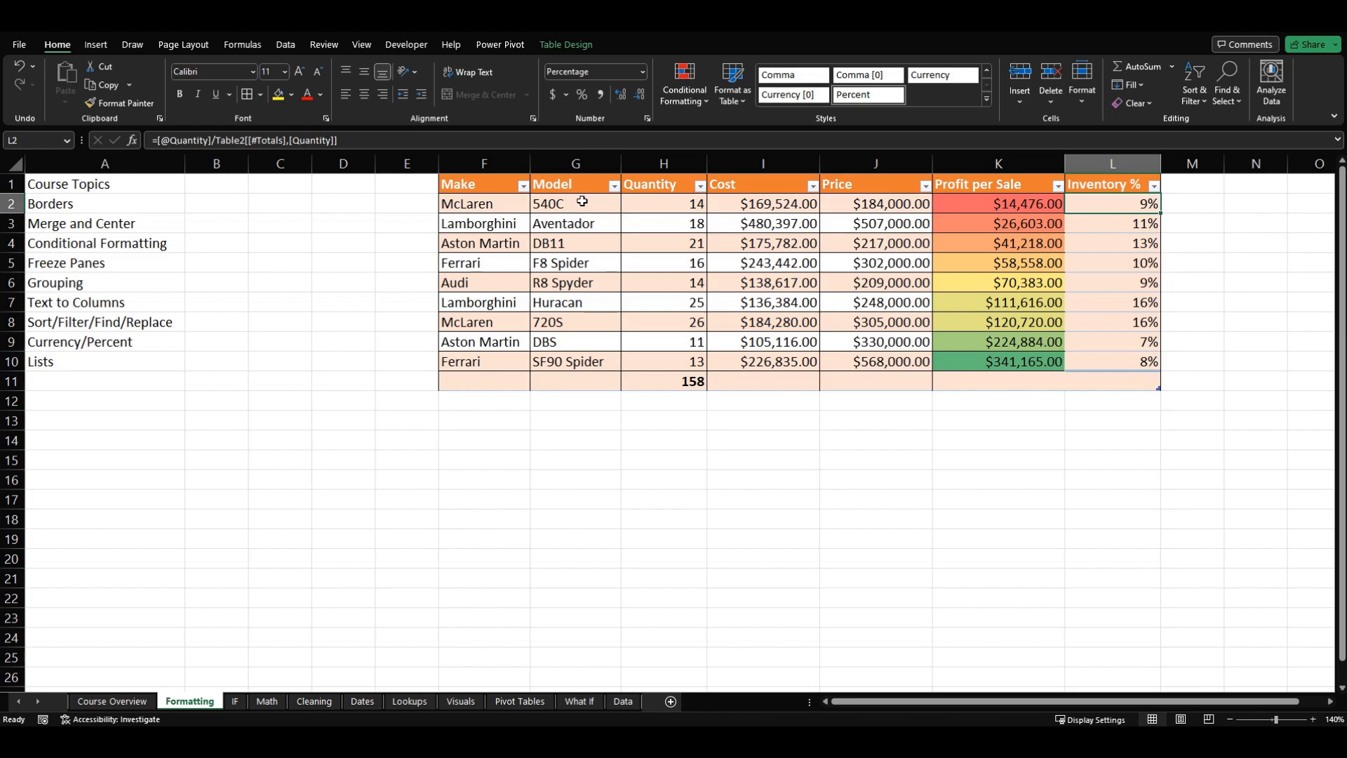
pyautogui.click(1084, 229)
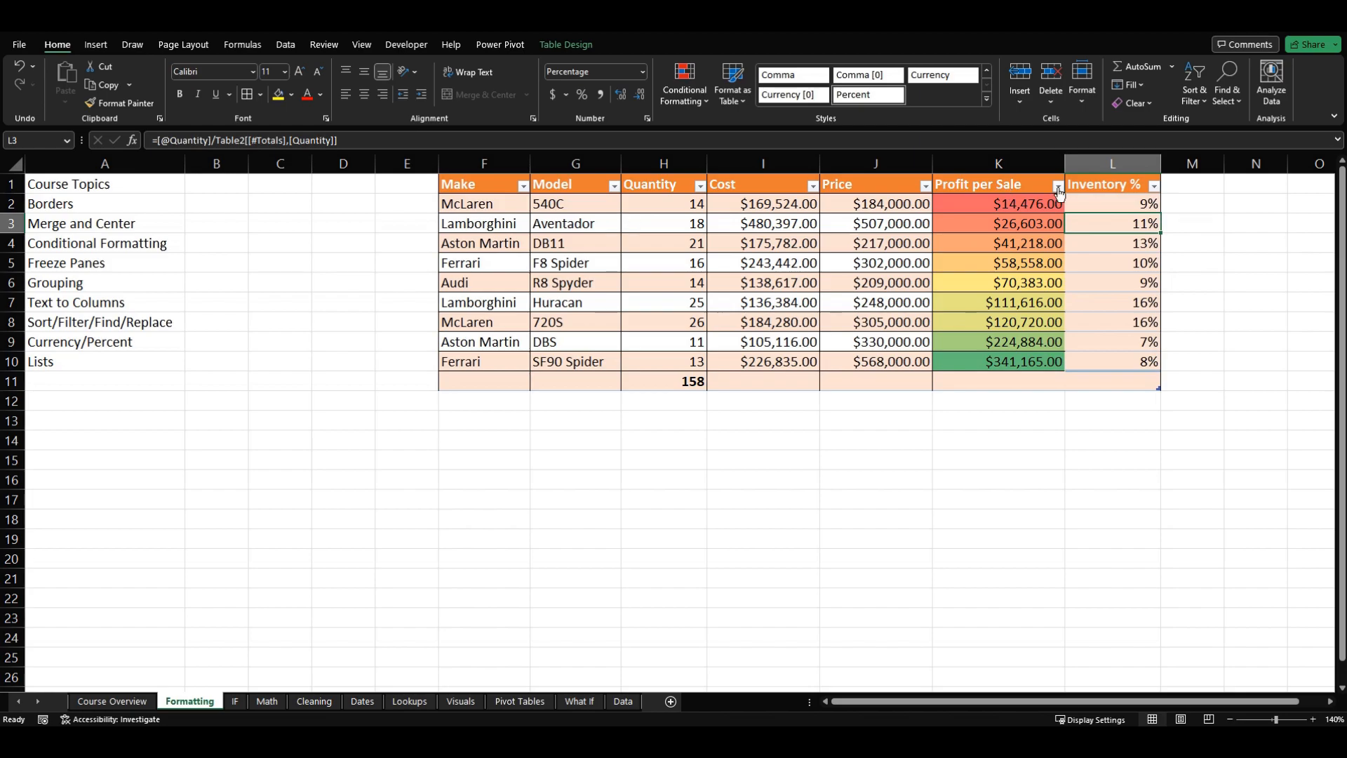
pyautogui.moveTo(1118, 202); pyautogui.dragTo(1110, 359)
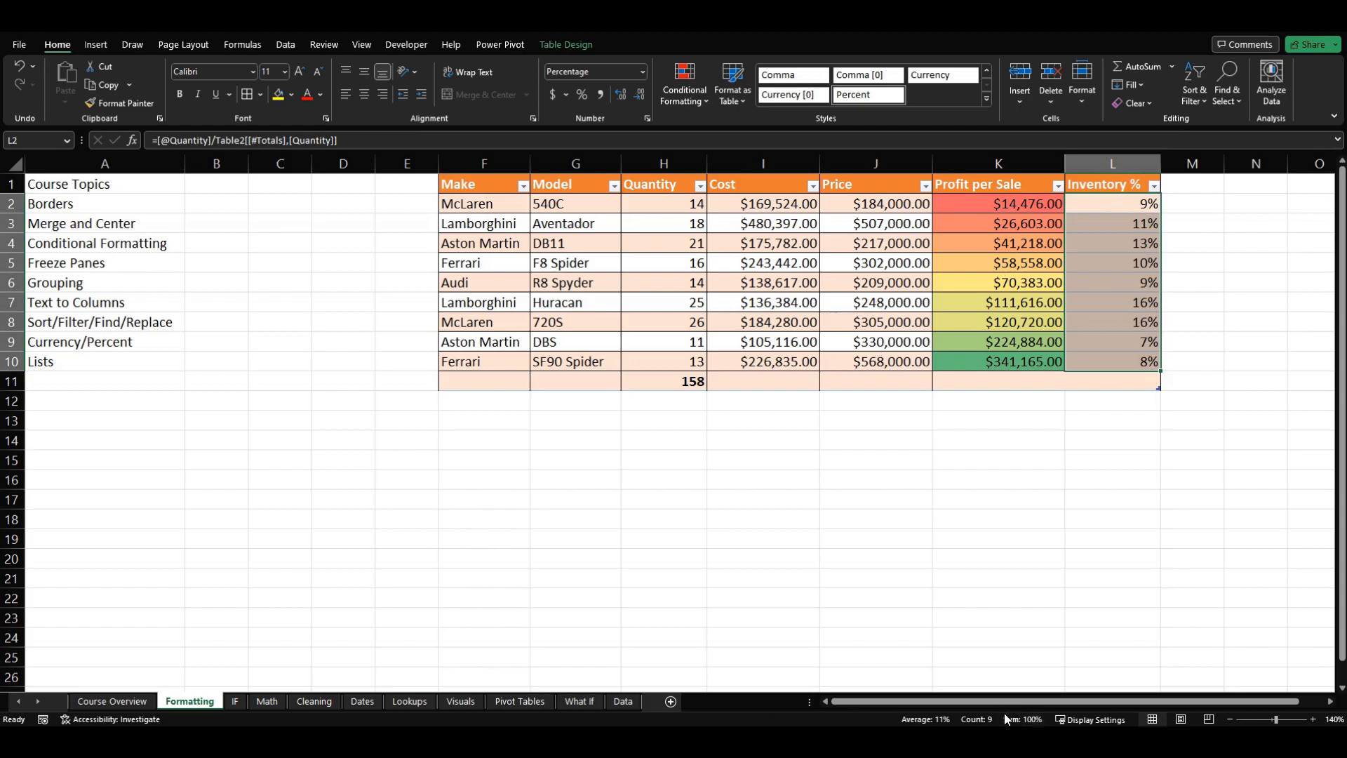
pyautogui.click(917, 457)
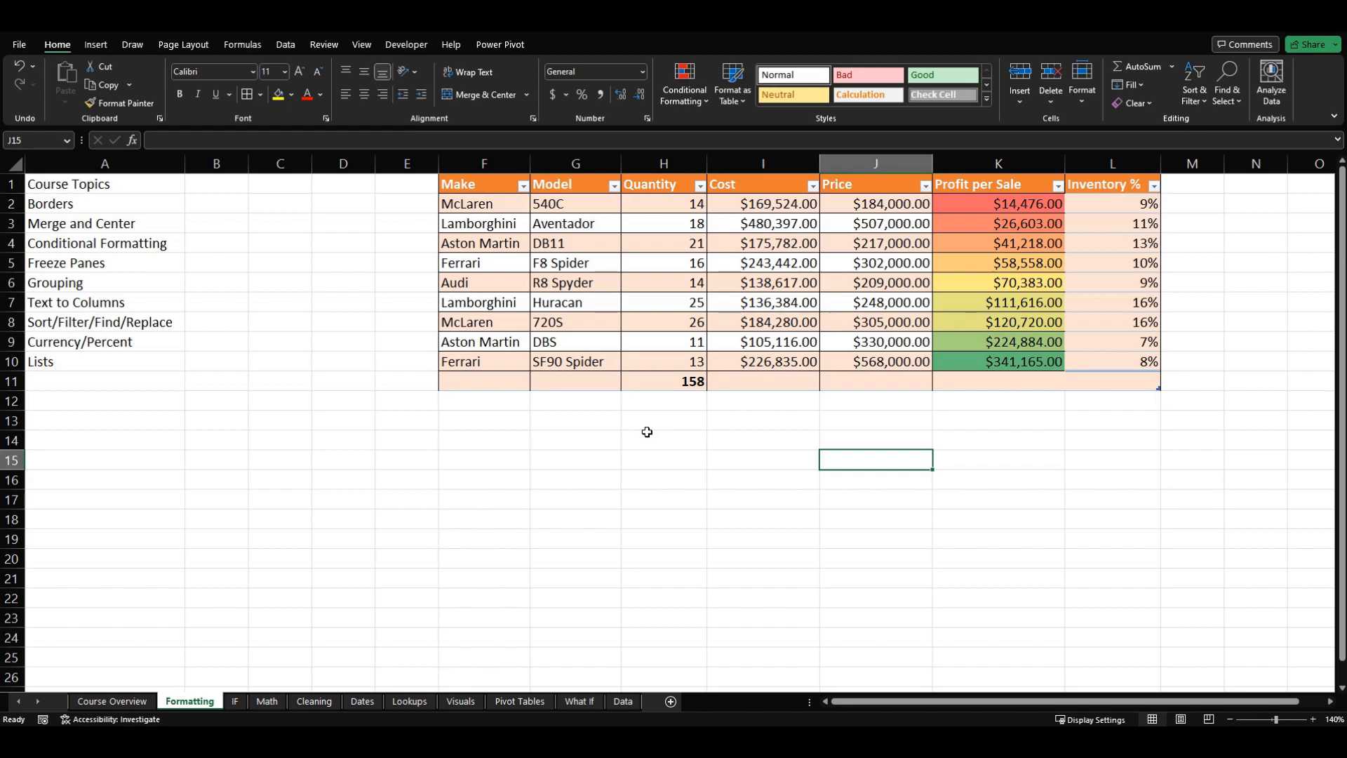
pyautogui.click(555, 483)
pyautogui.click(131, 359)
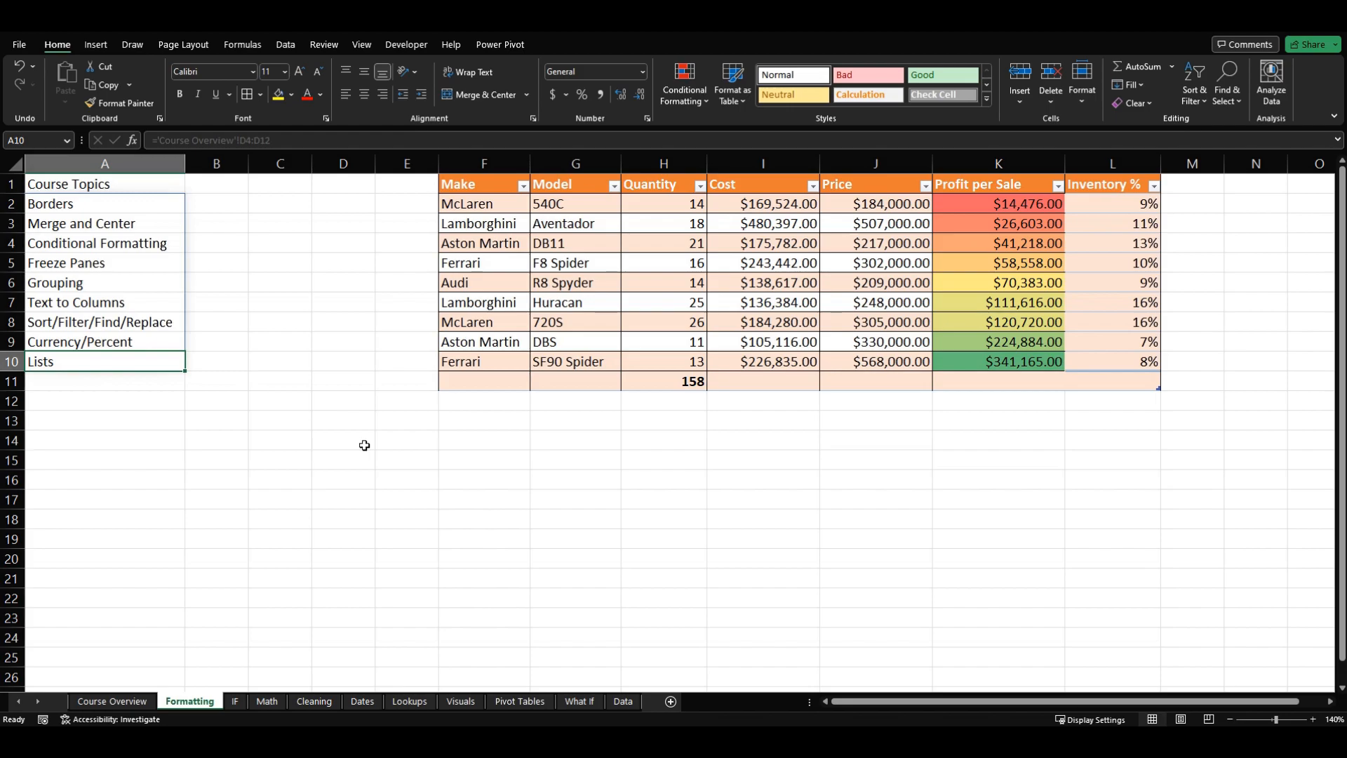
pyautogui.click(368, 468)
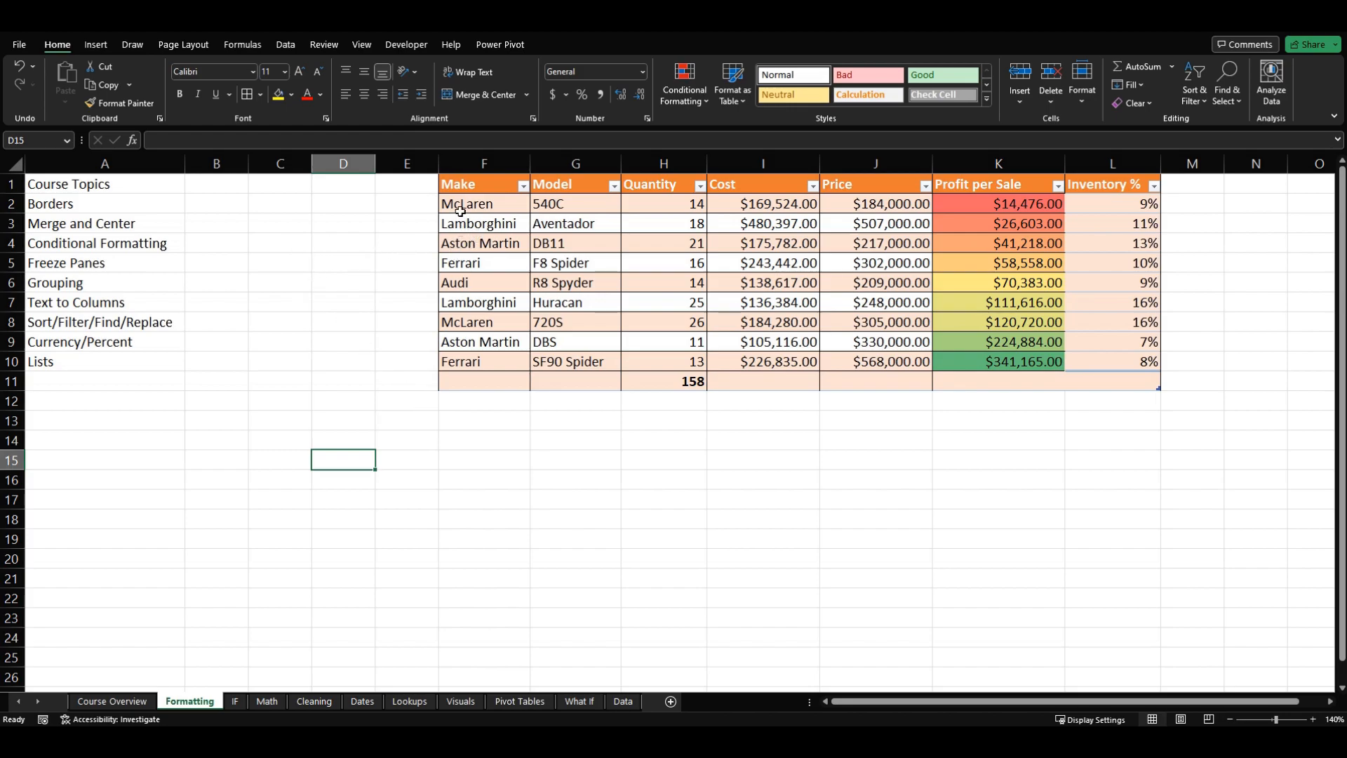
# Step: Extract the distinct car makes into F14 with a UNIQUE formula over the table's Make column
pyautogui.click(503, 440)
pyautogui.write('=un')
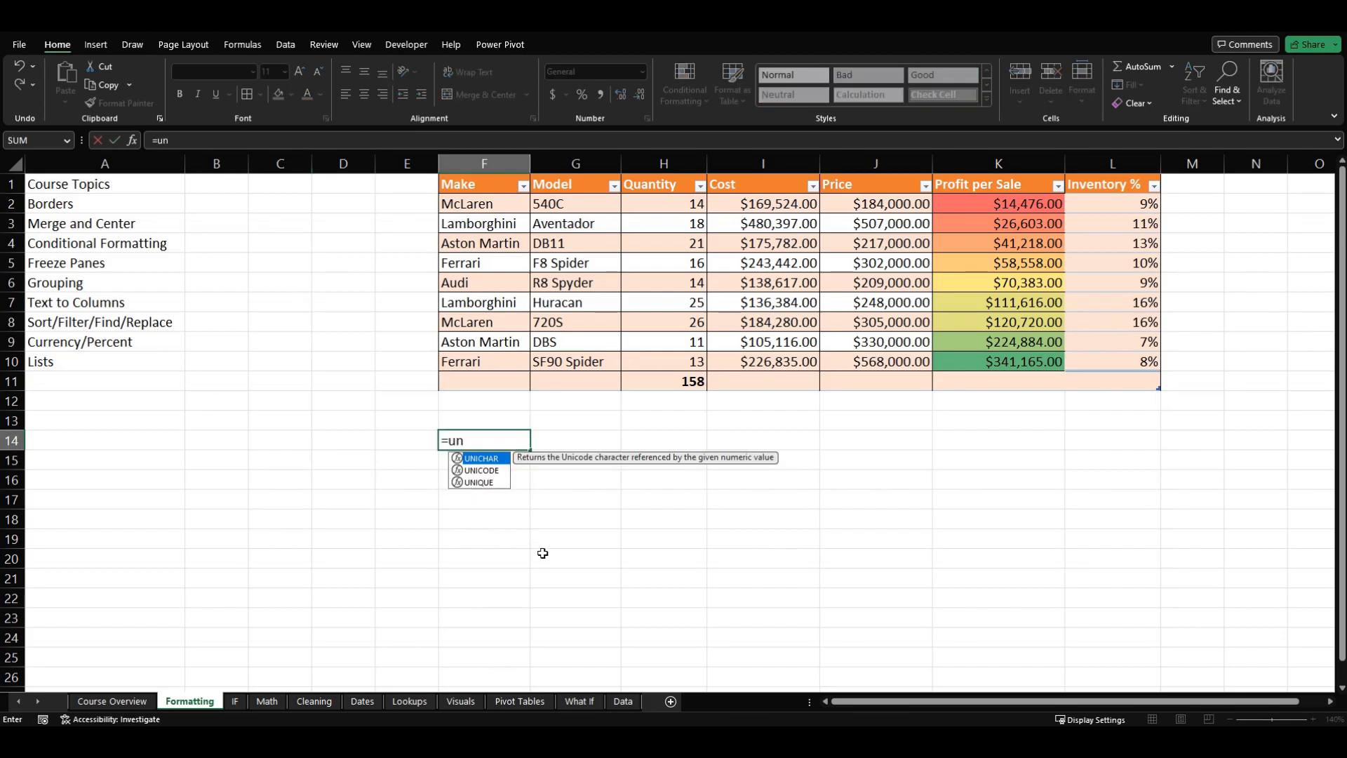
pyautogui.write('iq')
pyautogui.press('Tab')
pyautogui.moveTo(484, 204); pyautogui.dragTo(489, 361)
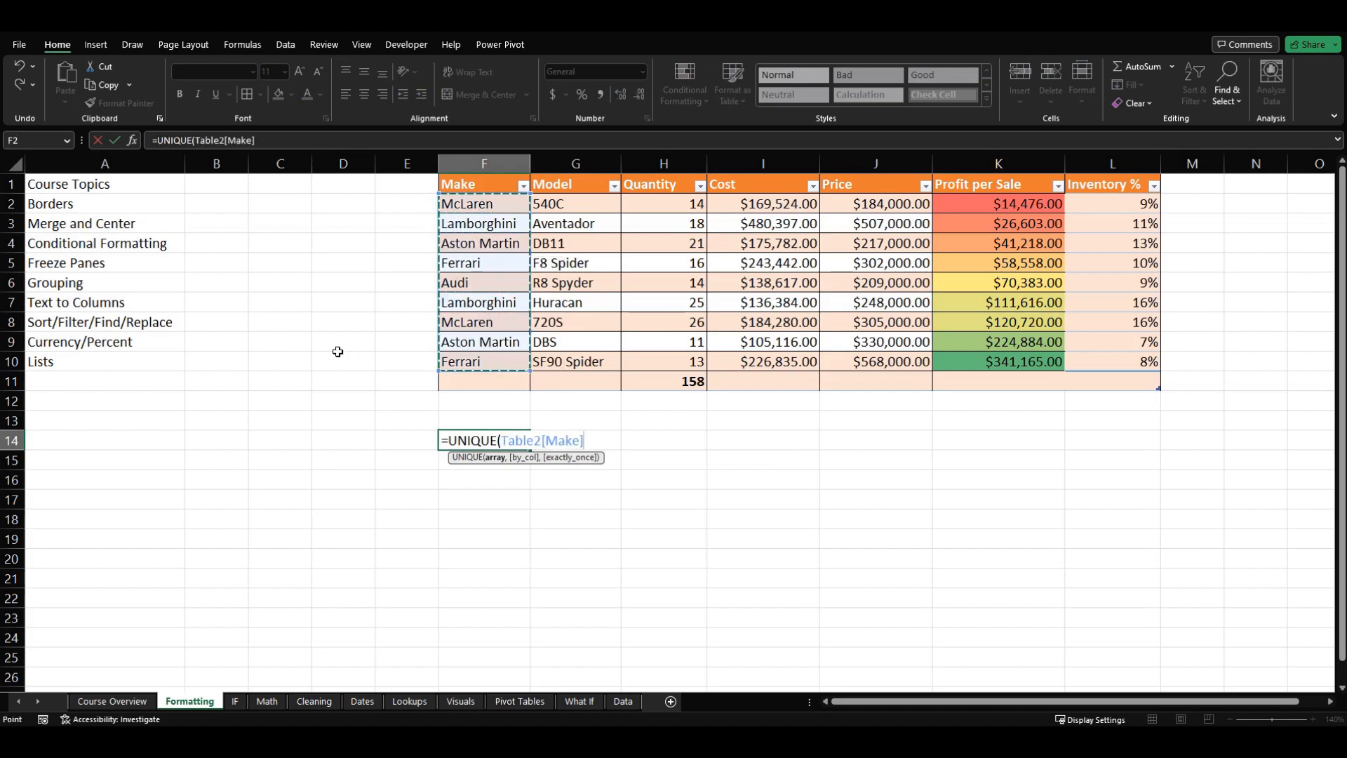
pyautogui.write(')')
pyautogui.press('Return')
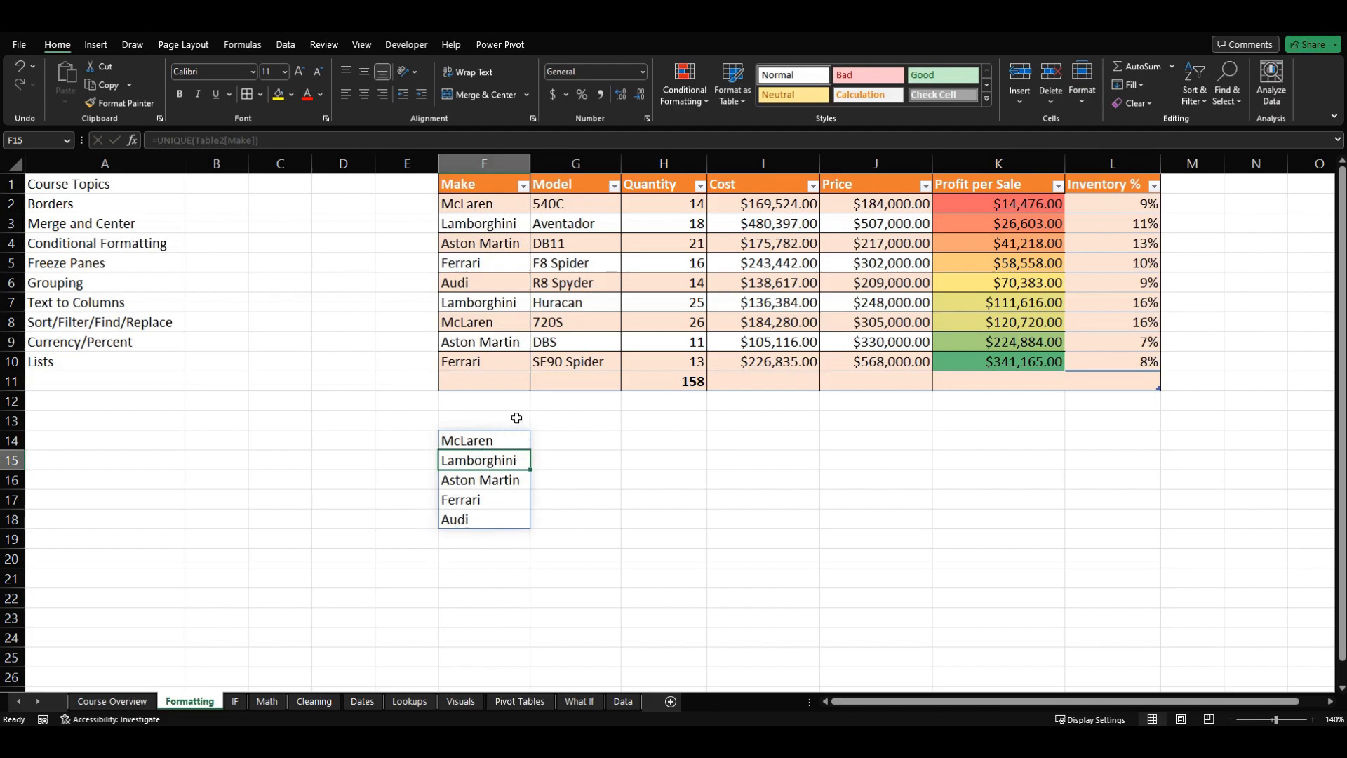
# Step: Copy the spilled list of makes in F14:F18 and paste it as values only starting at H14
pyautogui.moveTo(502, 444); pyautogui.dragTo(492, 524)
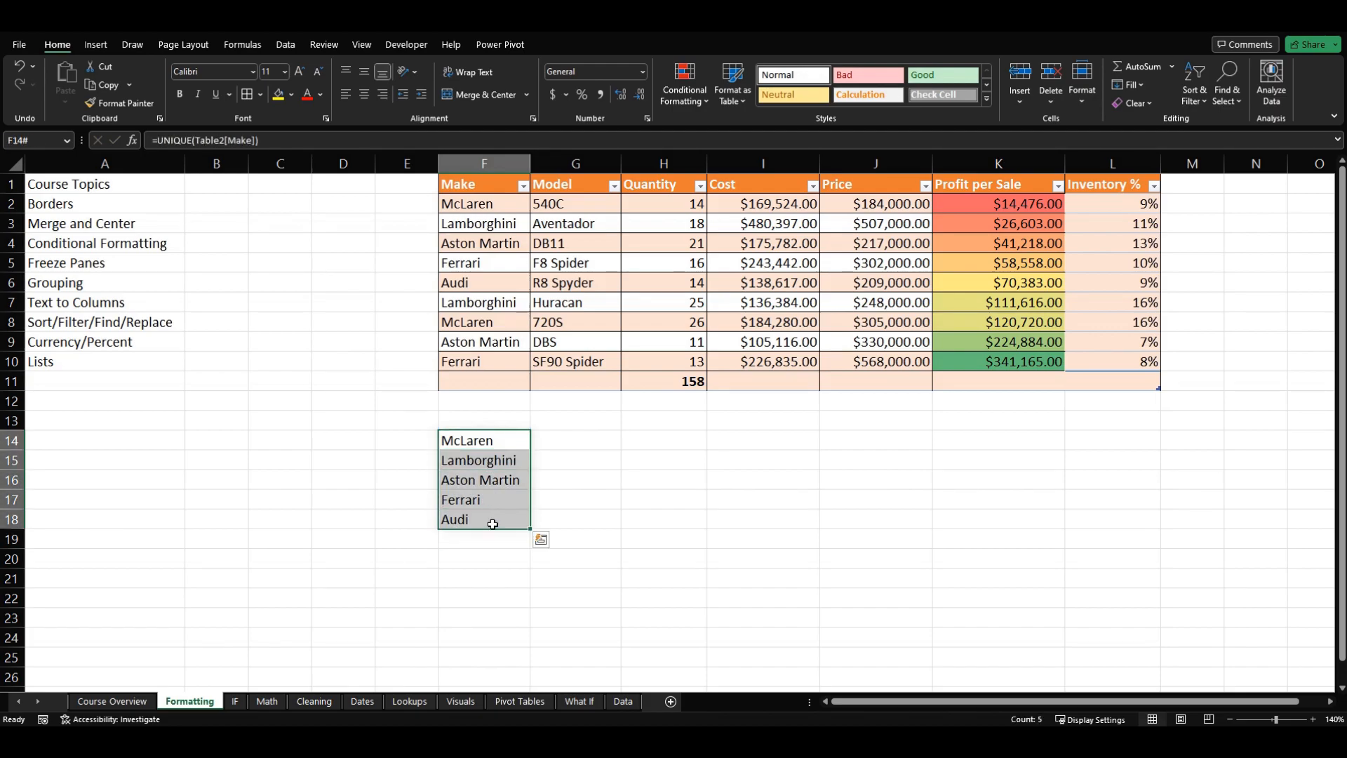
pyautogui.hotkey('ctrl', 'c')
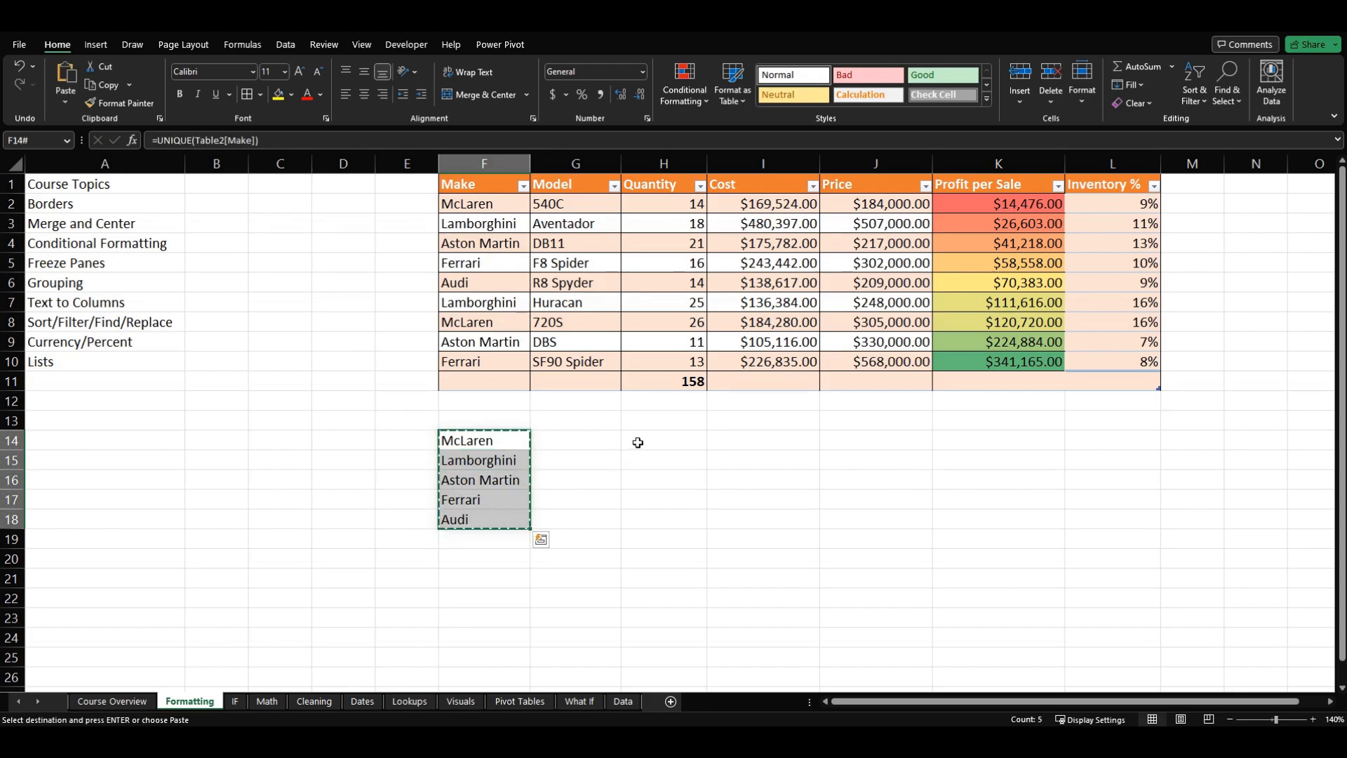
pyautogui.click(638, 443)
pyautogui.rightClick(638, 444)
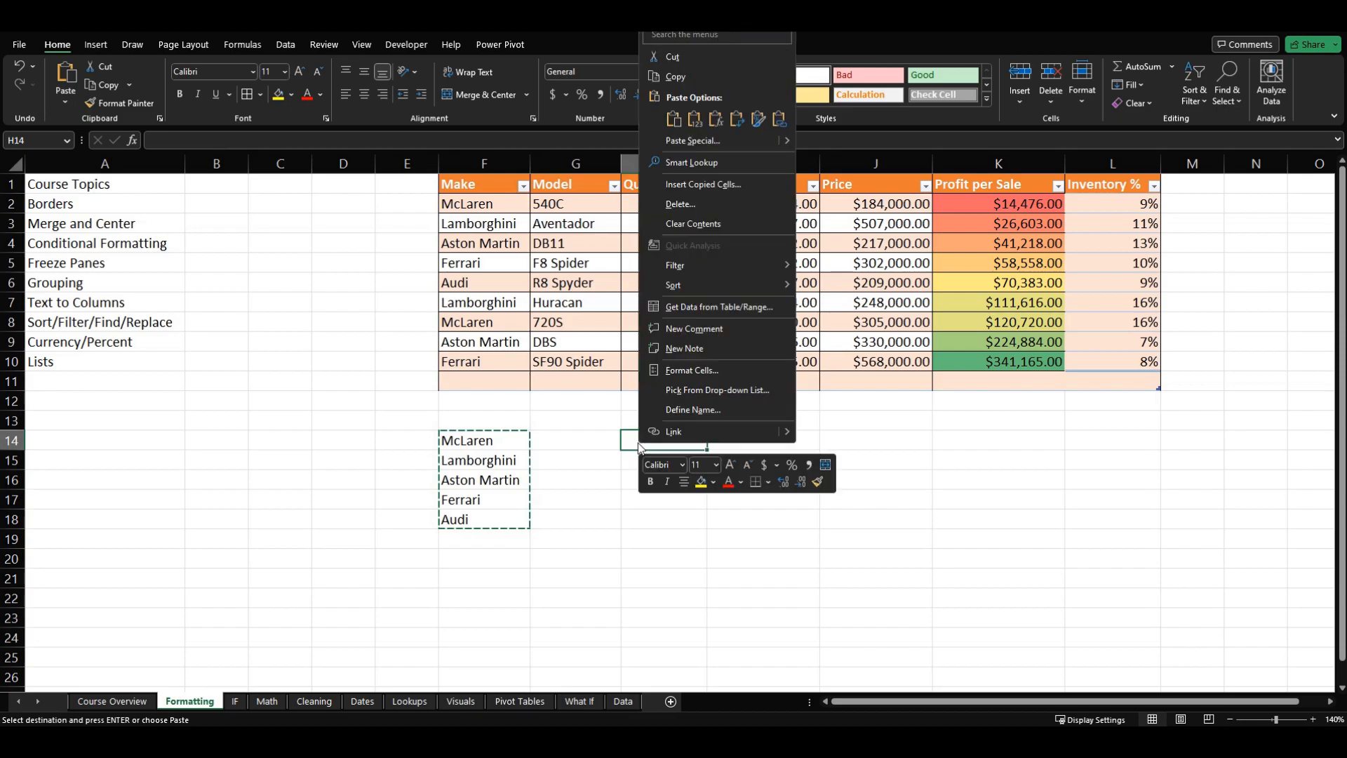
pyautogui.click(695, 119)
pyautogui.click(611, 500)
pyautogui.click(487, 518)
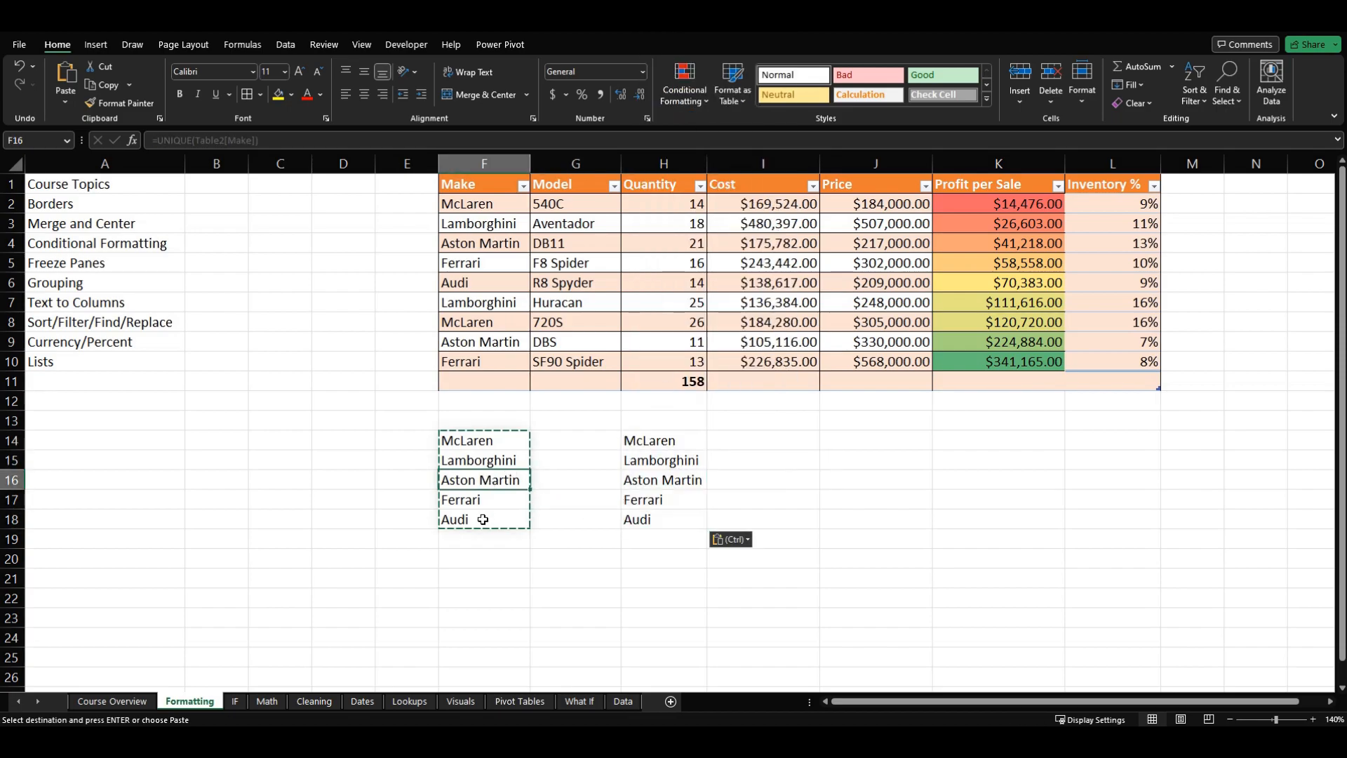
pyautogui.press('Escape')
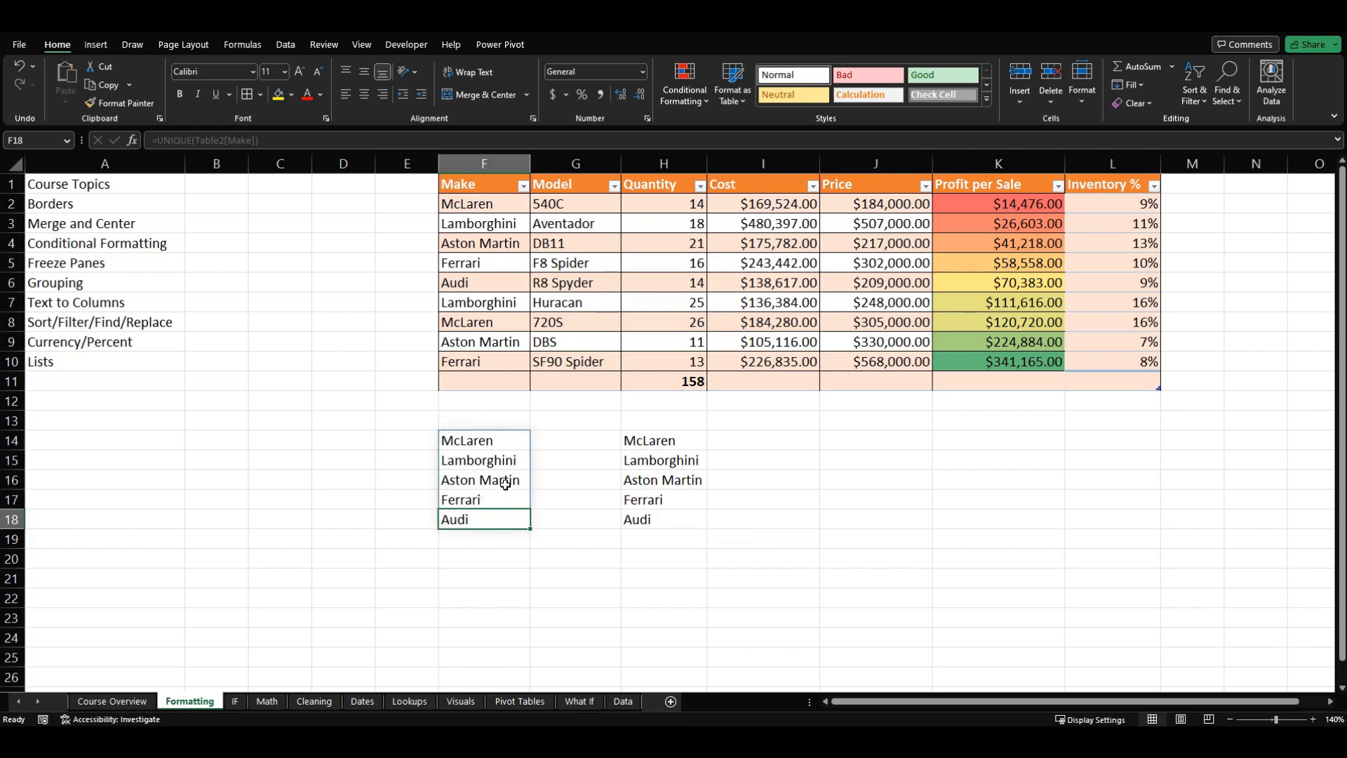
# Step: Delete the UNIQUE formula in F14, keeping the pasted list in column H
pyautogui.click(504, 482)
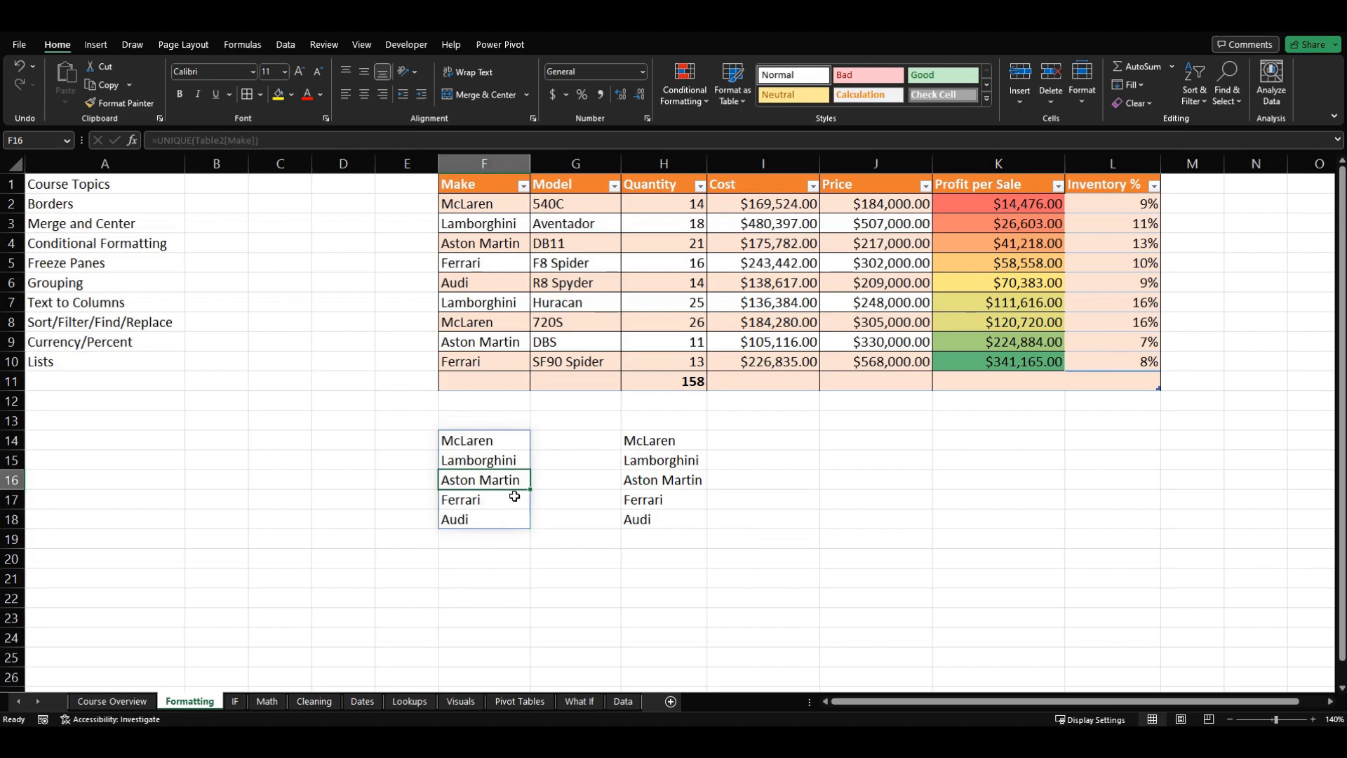
pyautogui.click(487, 448)
pyautogui.press('Delete')
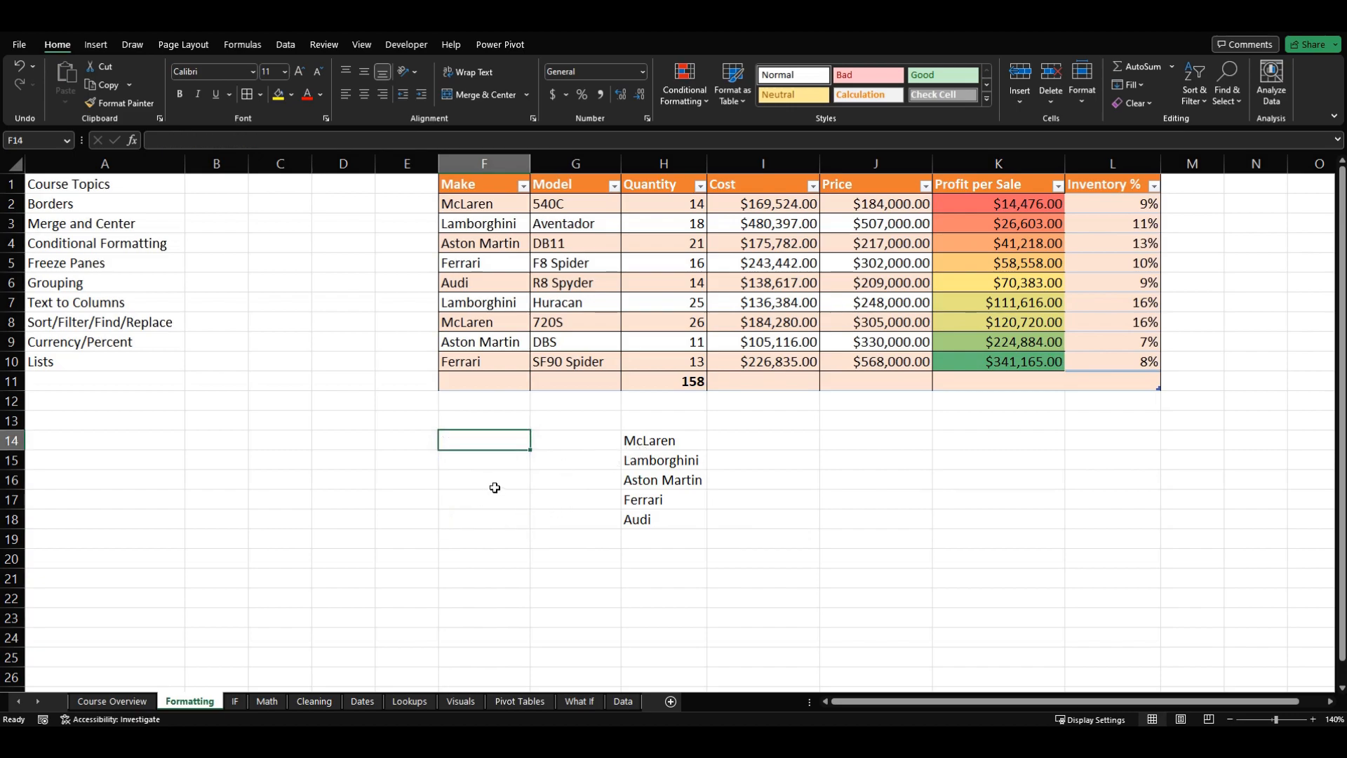
pyautogui.click(487, 482)
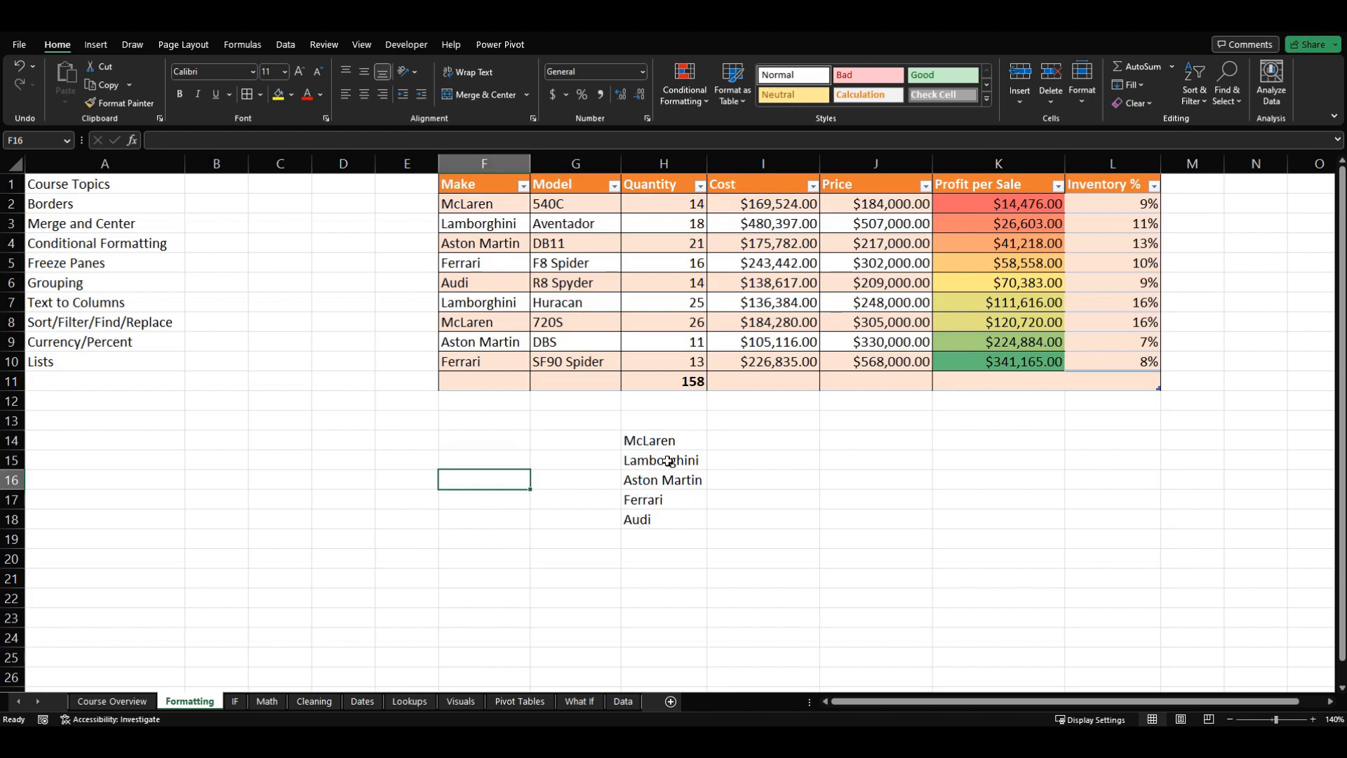
# Step: Add List data validation to F14 with the makes in $H$14:$H$18 as its source
pyautogui.click(491, 442)
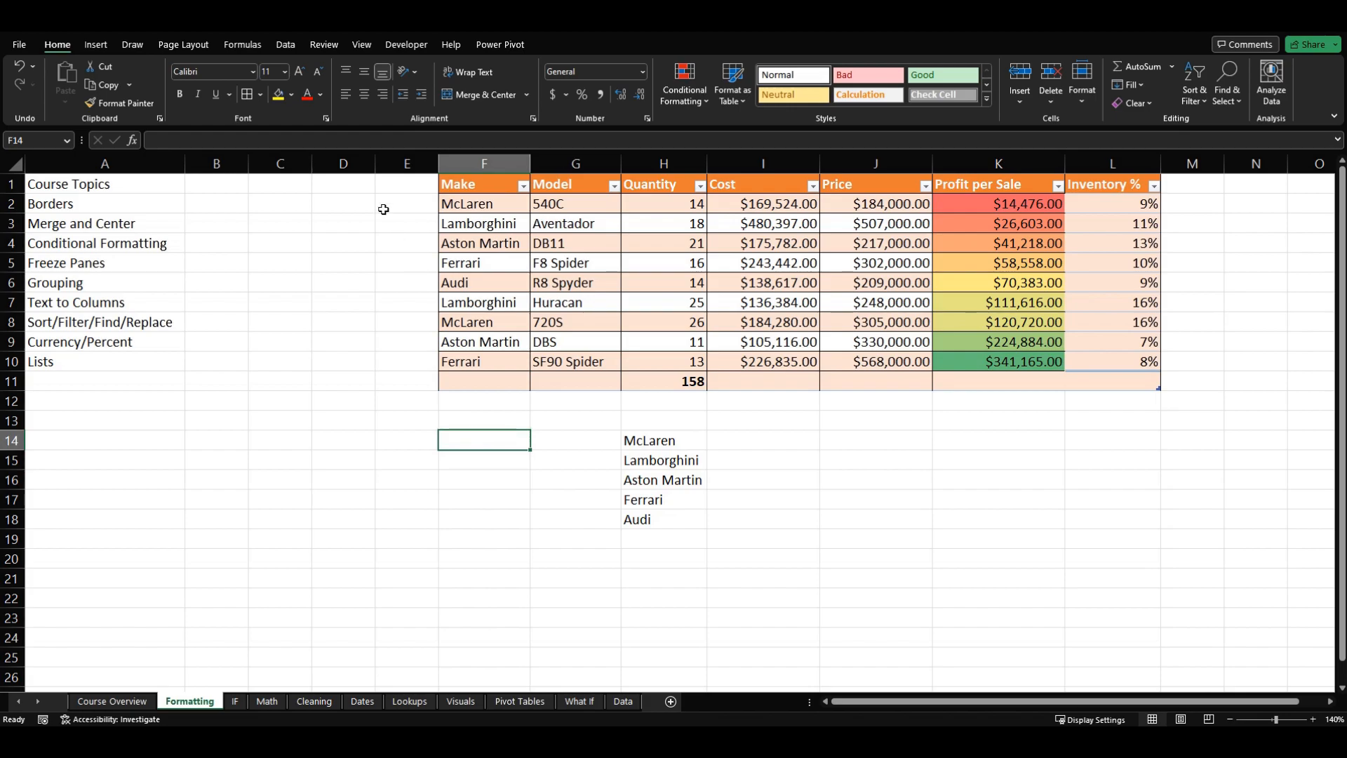
pyautogui.click(285, 44)
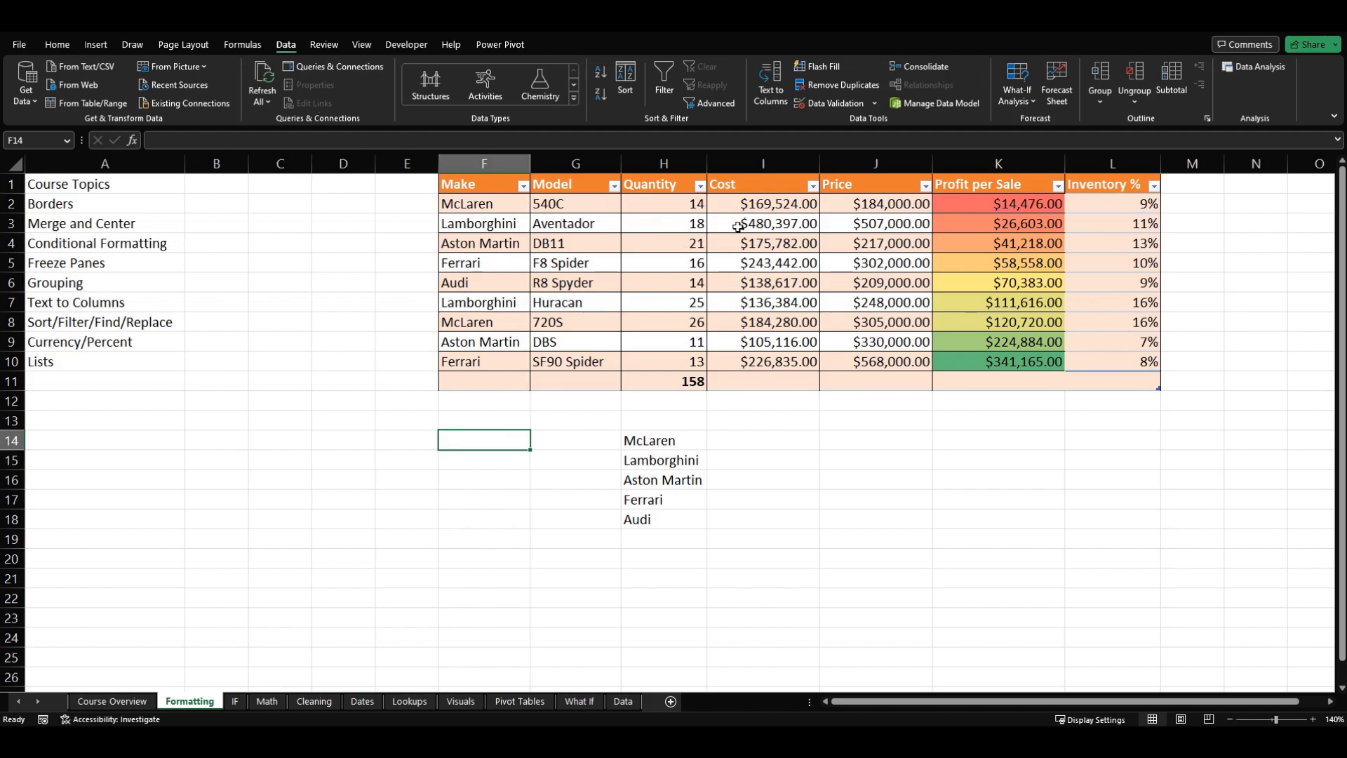
pyautogui.click(845, 104)
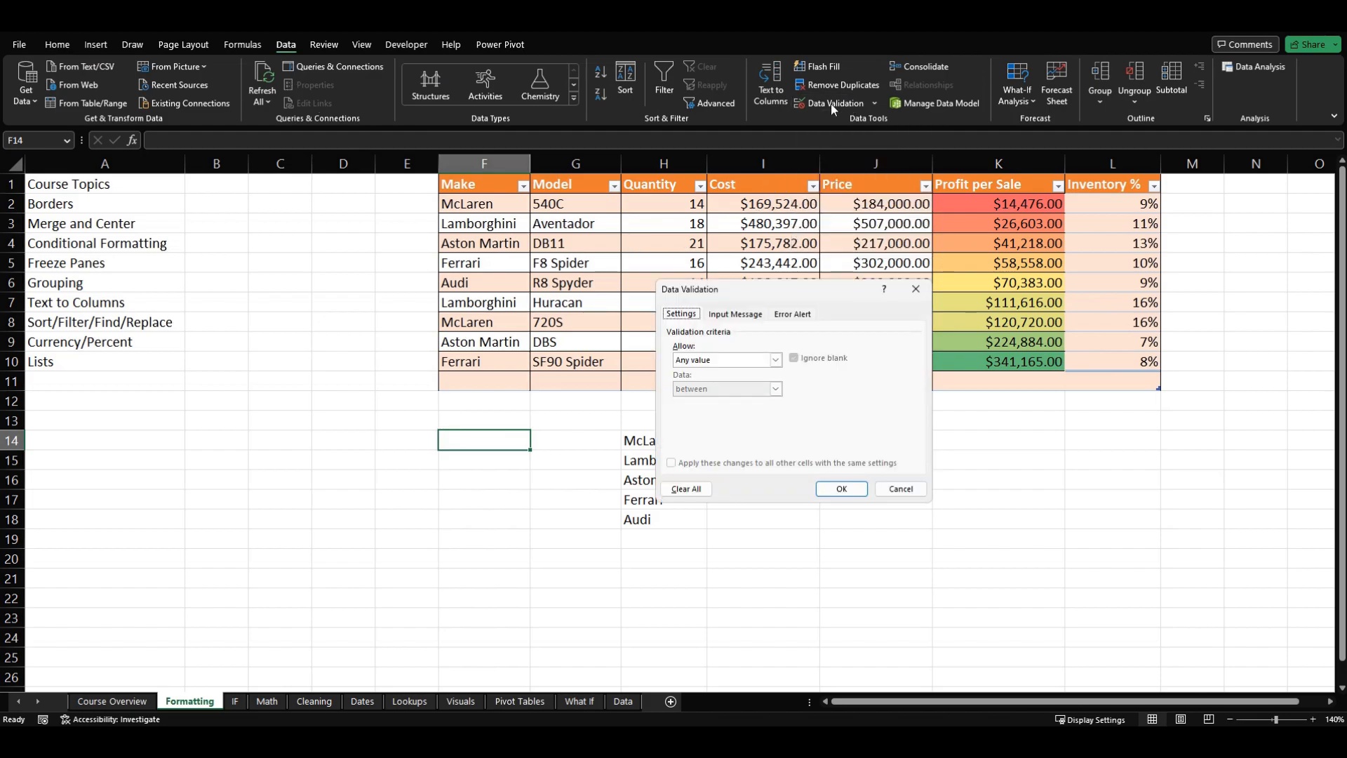
pyautogui.click(730, 362)
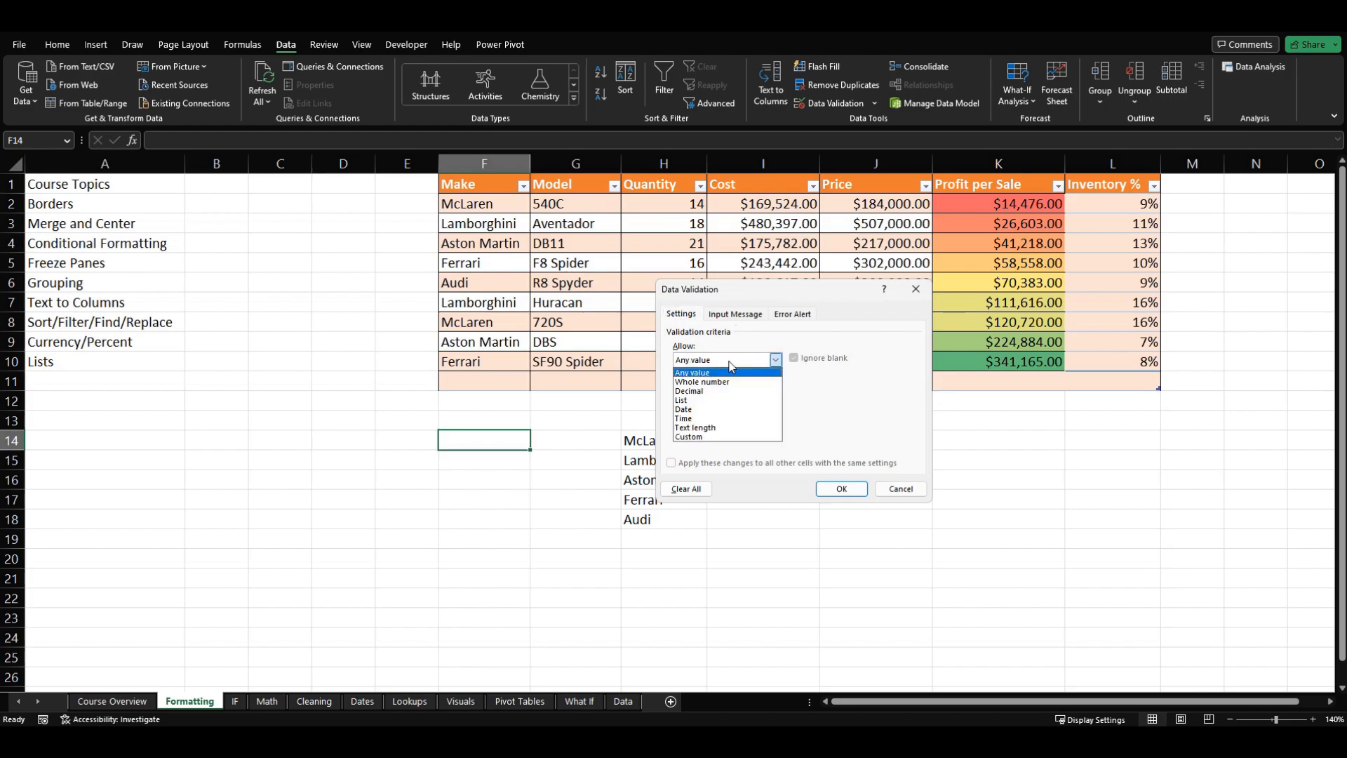
pyautogui.click(724, 401)
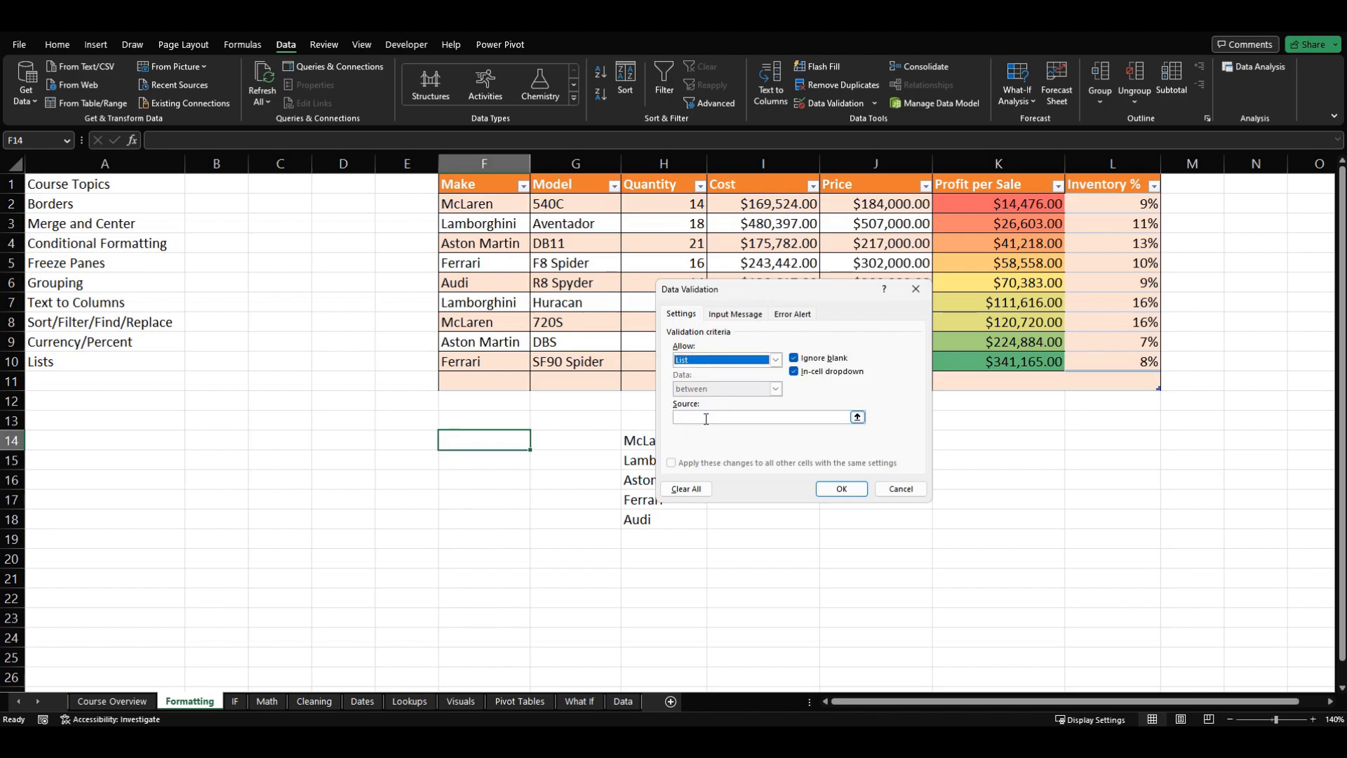
pyautogui.click(706, 418)
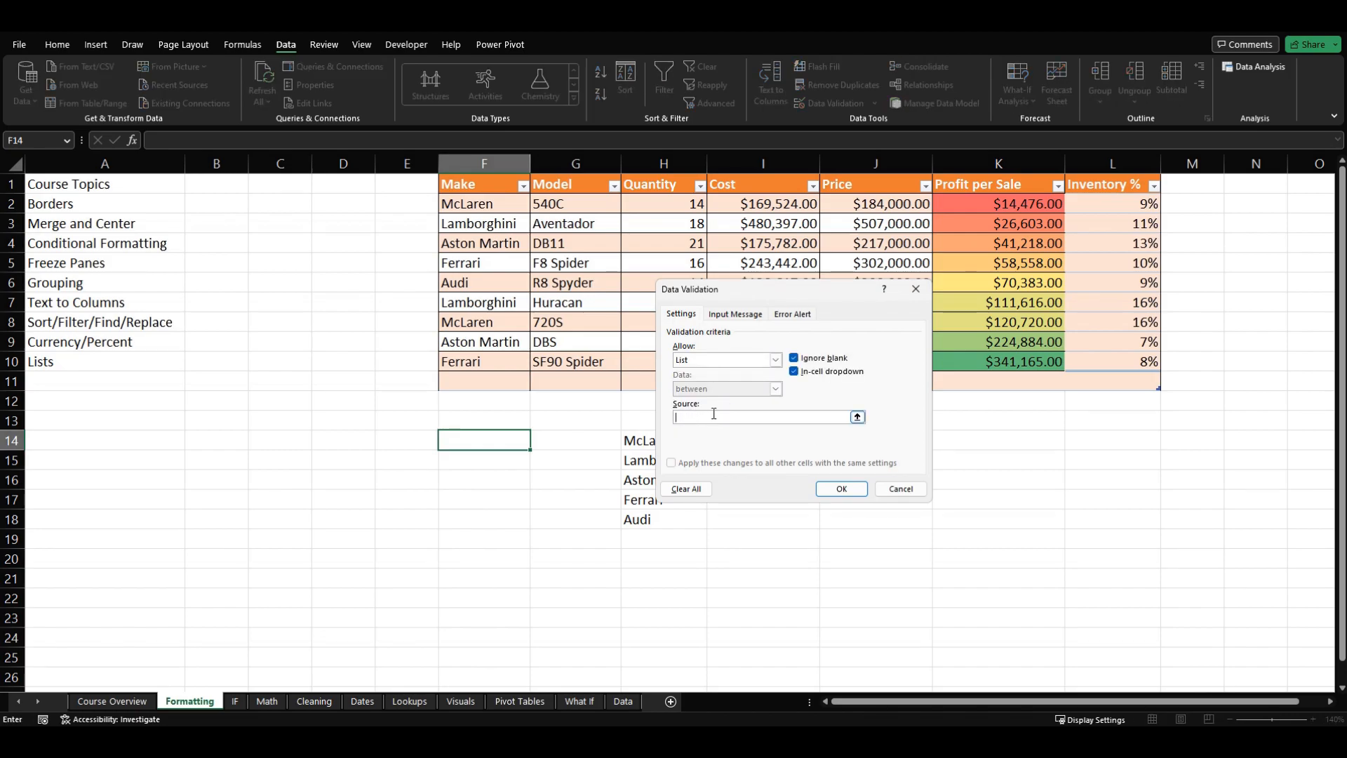
pyautogui.moveTo(745, 294); pyautogui.dragTo(865, 295)
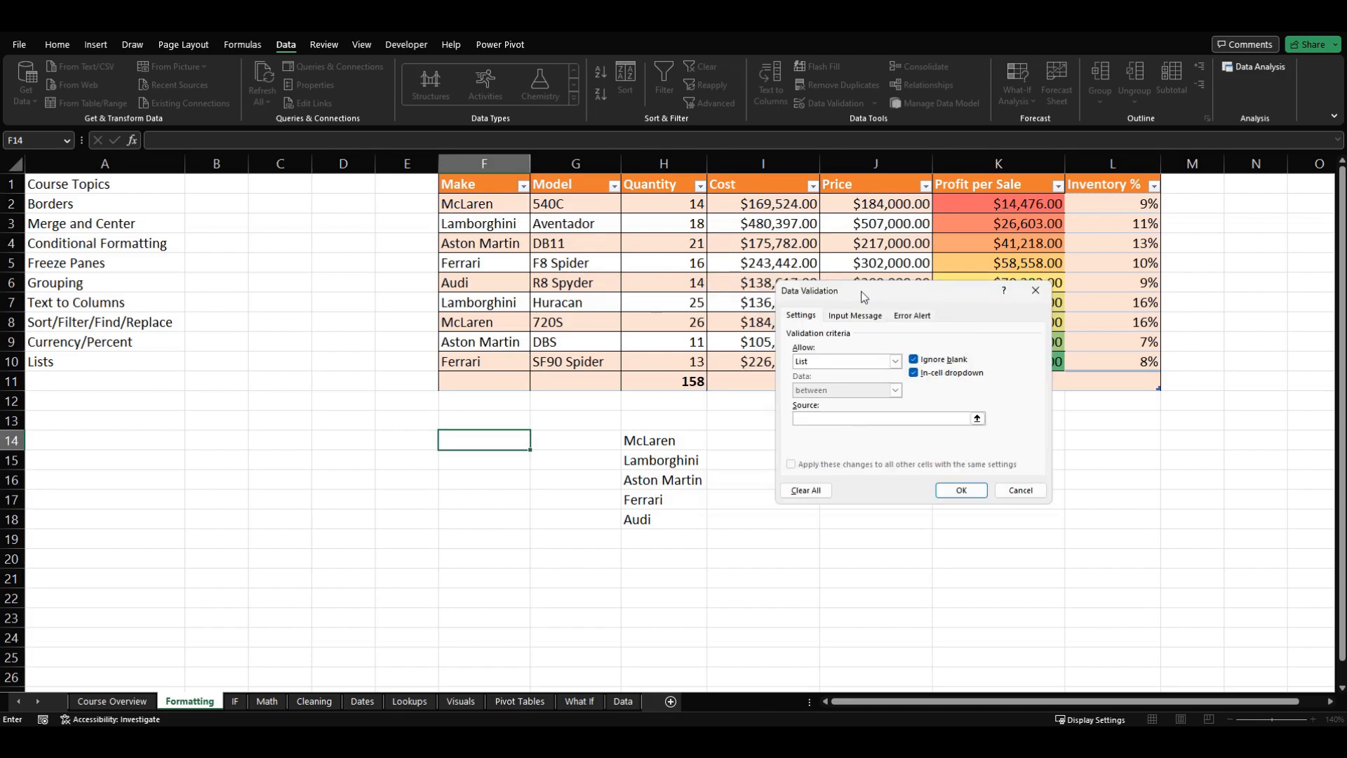
pyautogui.moveTo(653, 446); pyautogui.dragTo(637, 520)
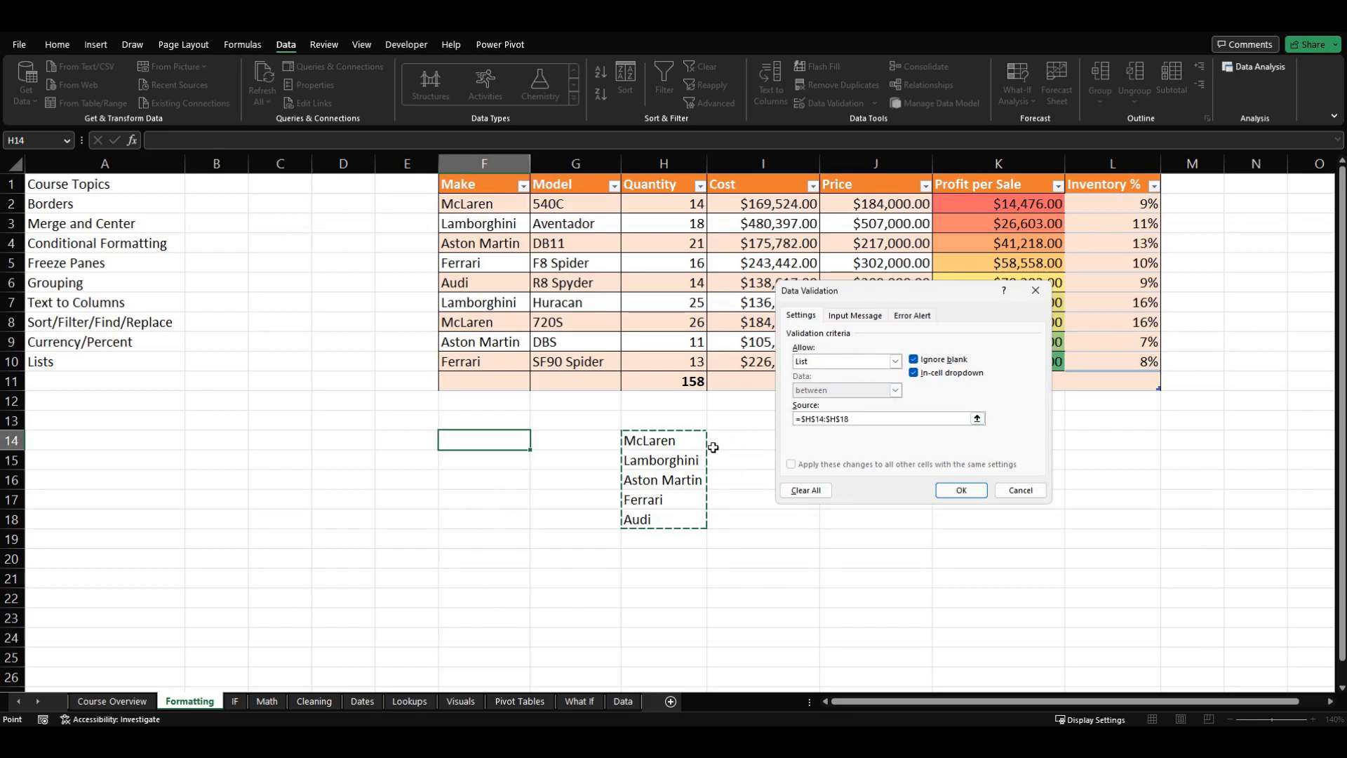
pyautogui.click(957, 494)
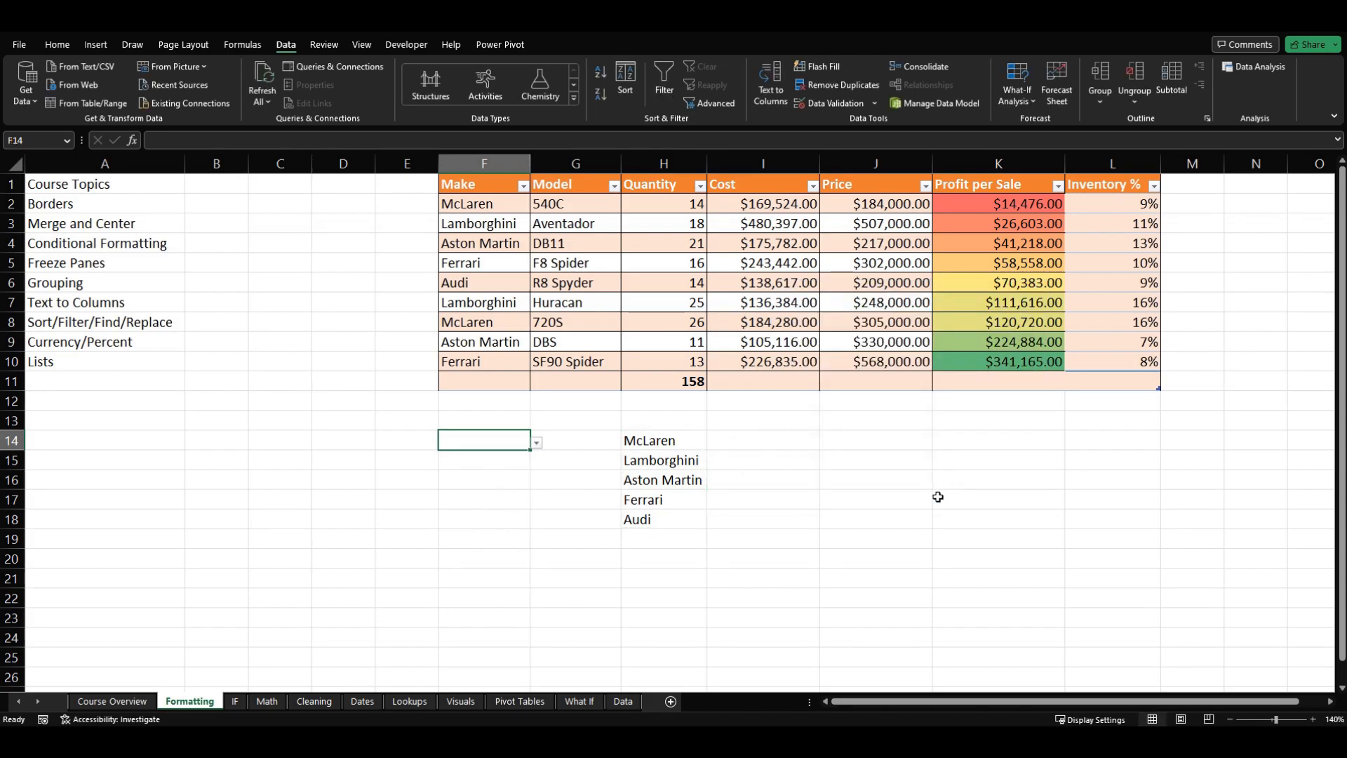
# Step: Try F14's drop-down list by choosing Aston Martin, Lamborghini and Ferrari in turn, and undo the last choice
pyautogui.click(537, 442)
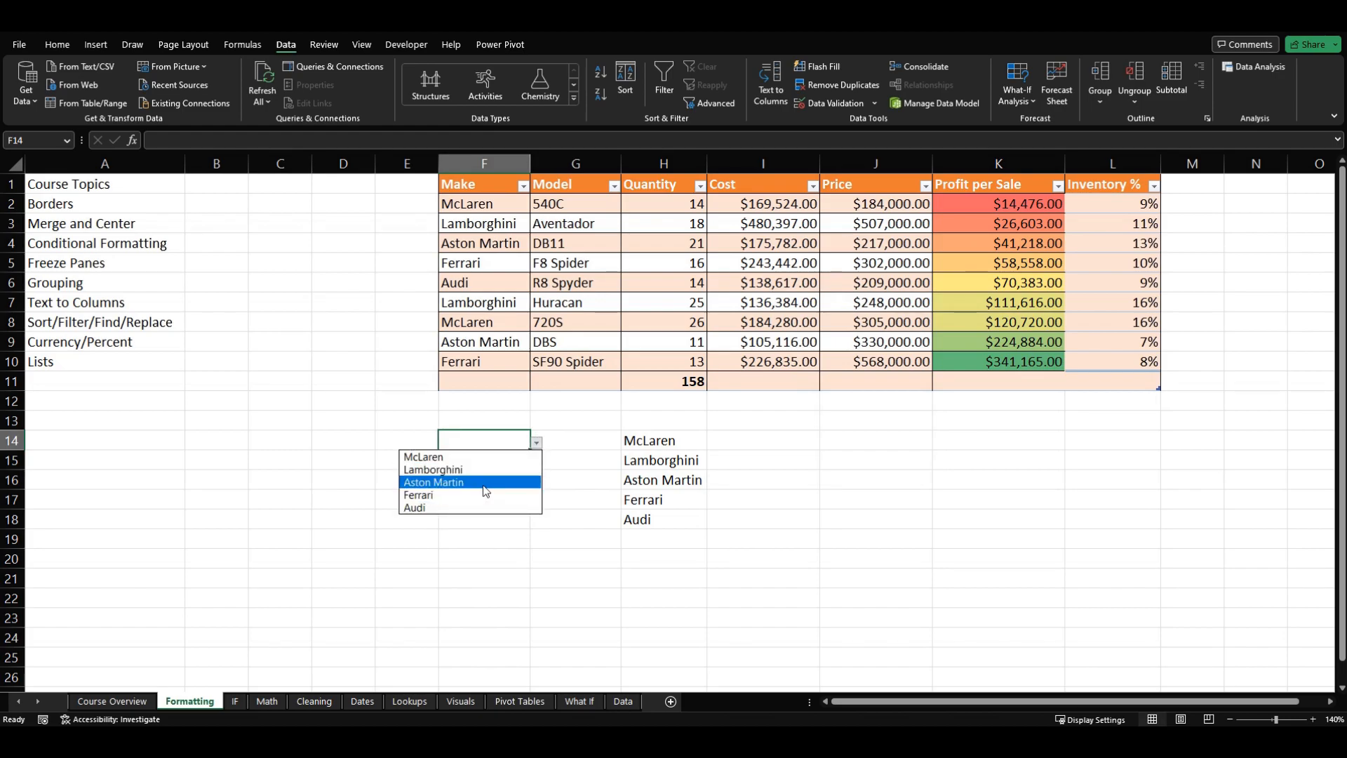
pyautogui.click(486, 483)
pyautogui.click(537, 443)
pyautogui.click(490, 469)
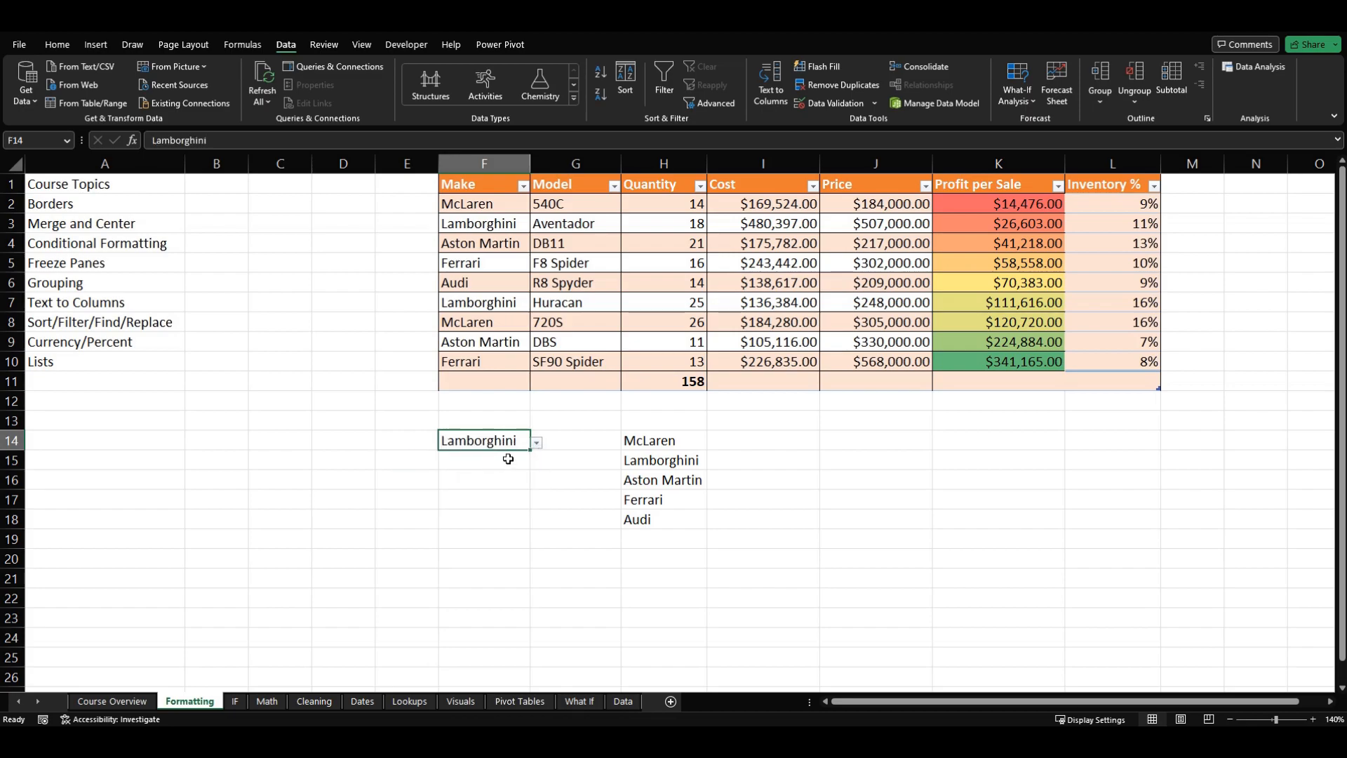
pyautogui.click(537, 443)
pyautogui.click(499, 495)
pyautogui.hotkey('ctrl', 'z')
pyautogui.click(495, 496)
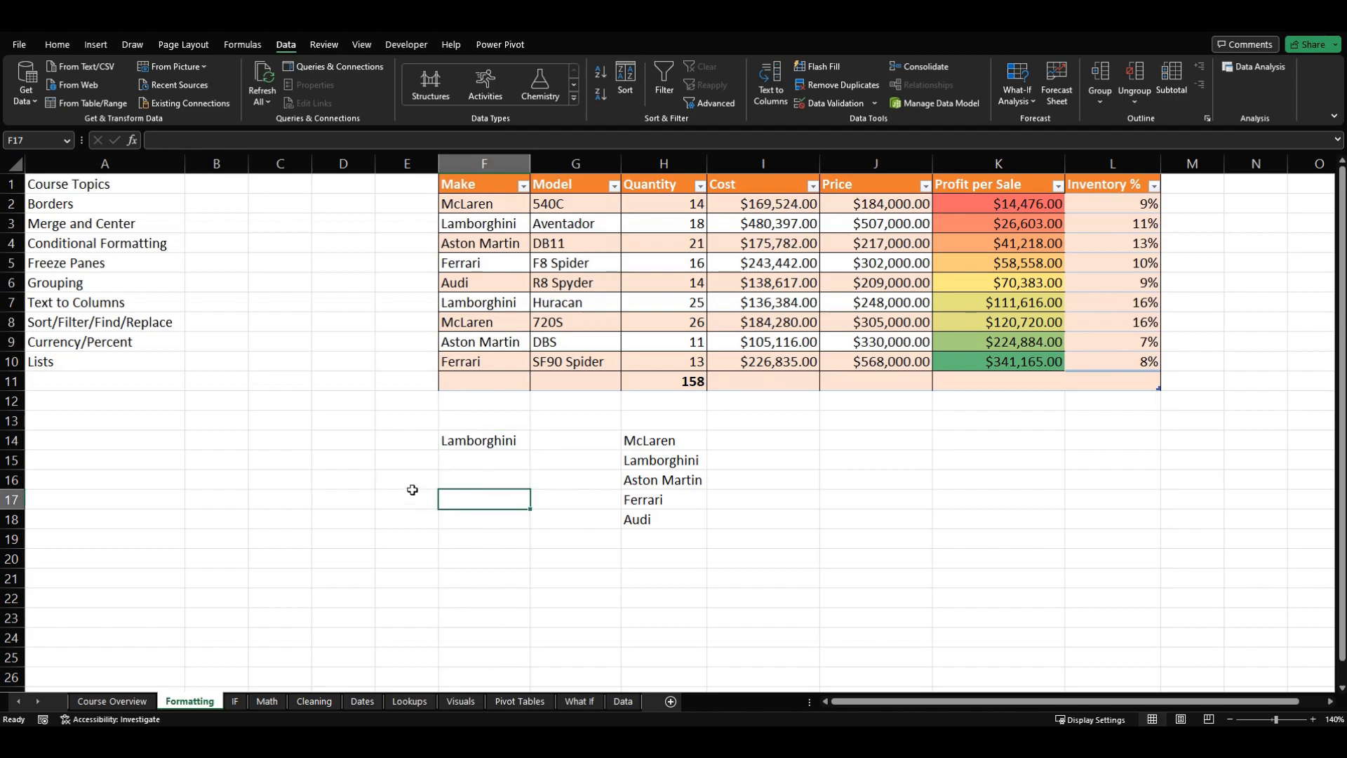
# Step: Clear the contents of E14:H19, removing the chosen make and the pasted list of makes
pyautogui.moveTo(405, 434); pyautogui.dragTo(683, 531)
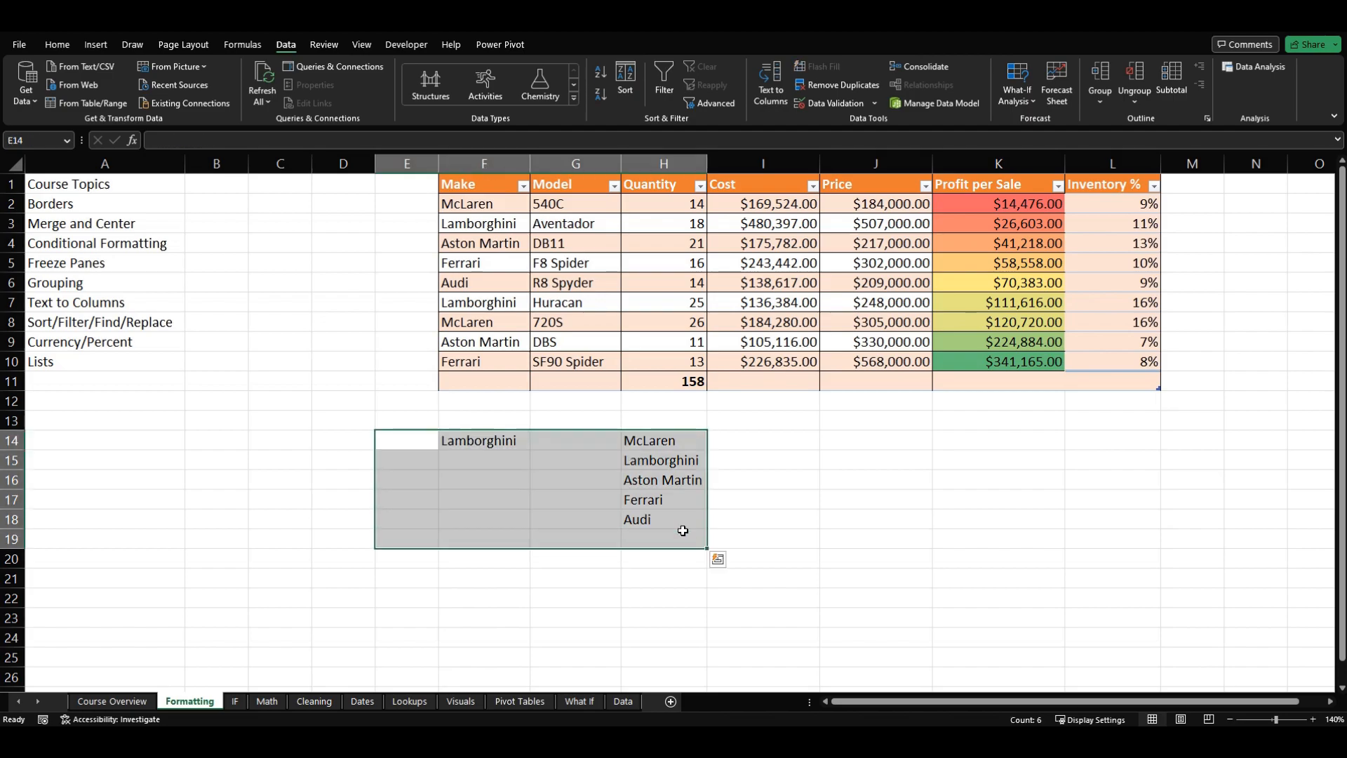
pyautogui.press('Delete')
pyautogui.click(342, 494)
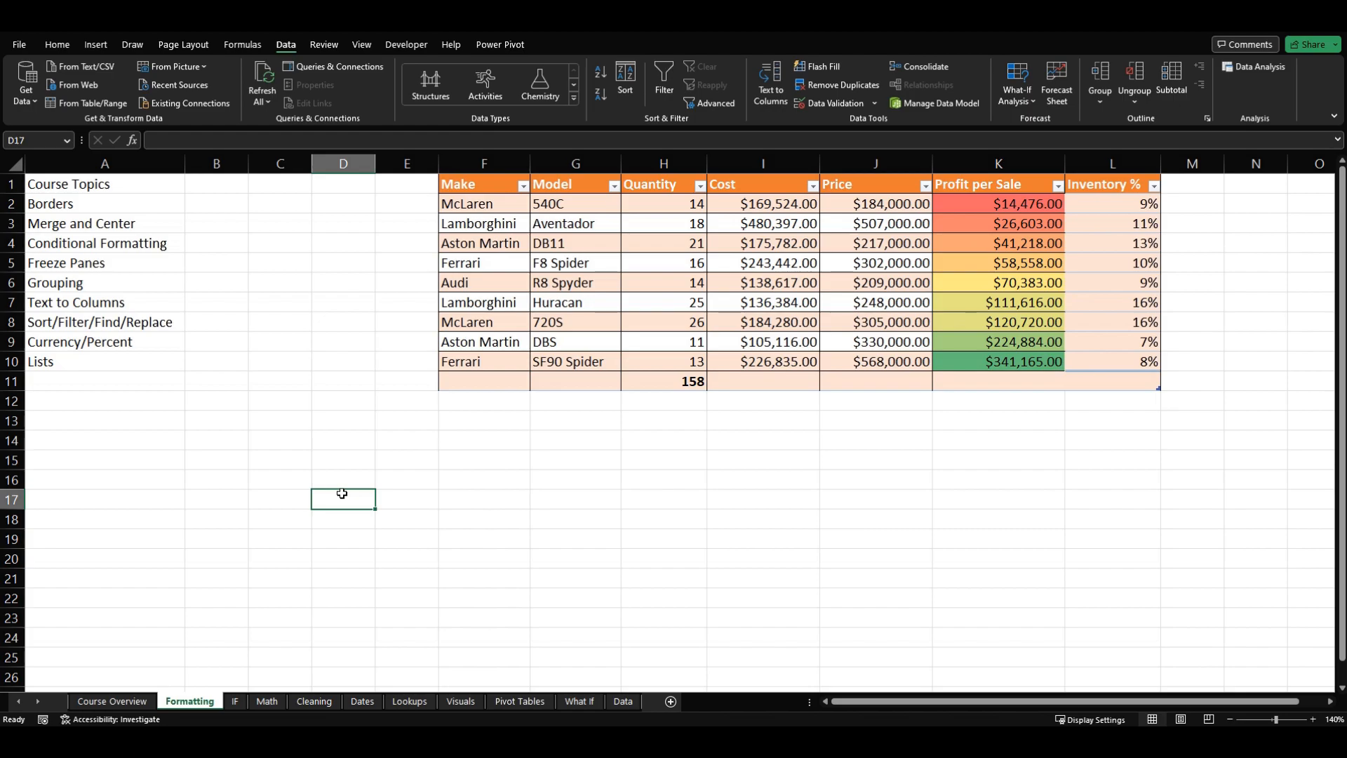
# Step: Review the Cleaning/Filtering functions on the Course Overview sheet and return to the Formatting sheet
pyautogui.click(242, 446)
pyautogui.click(143, 303)
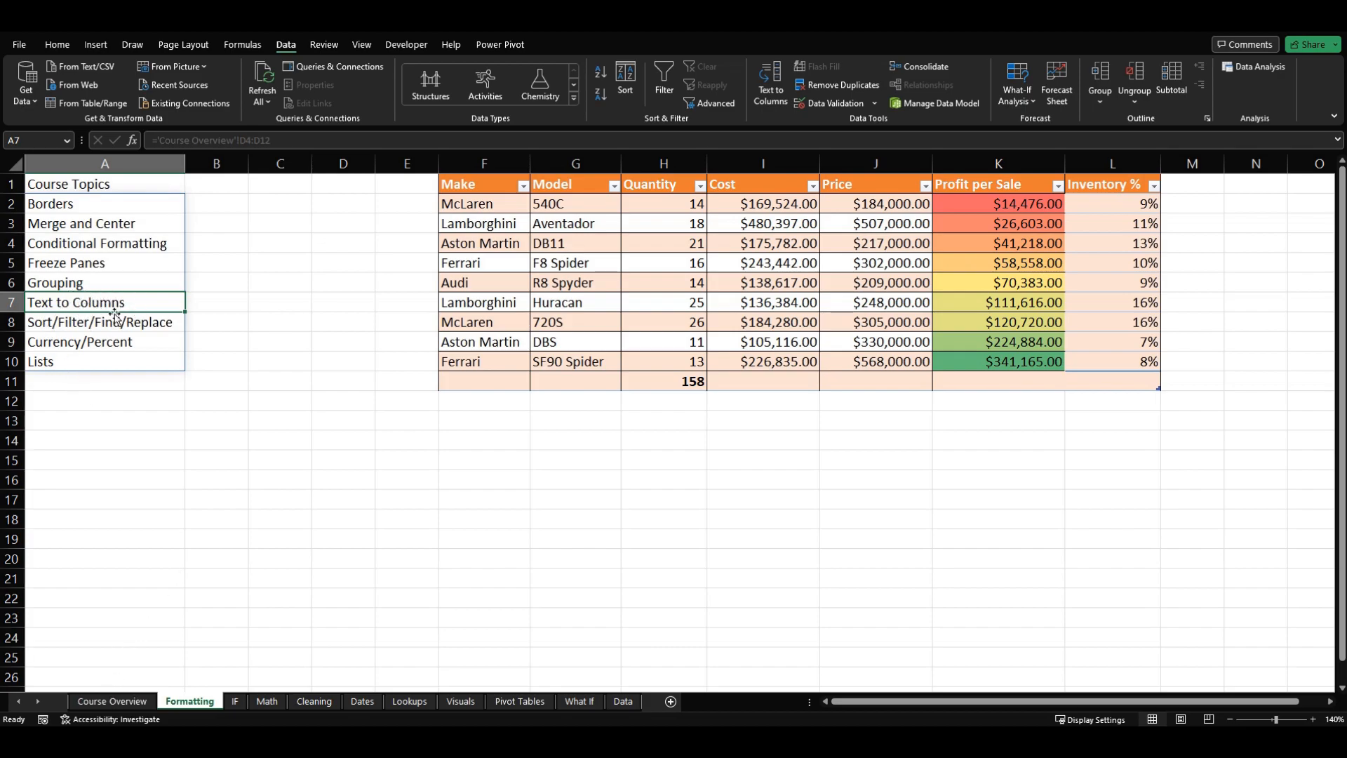
pyautogui.click(127, 703)
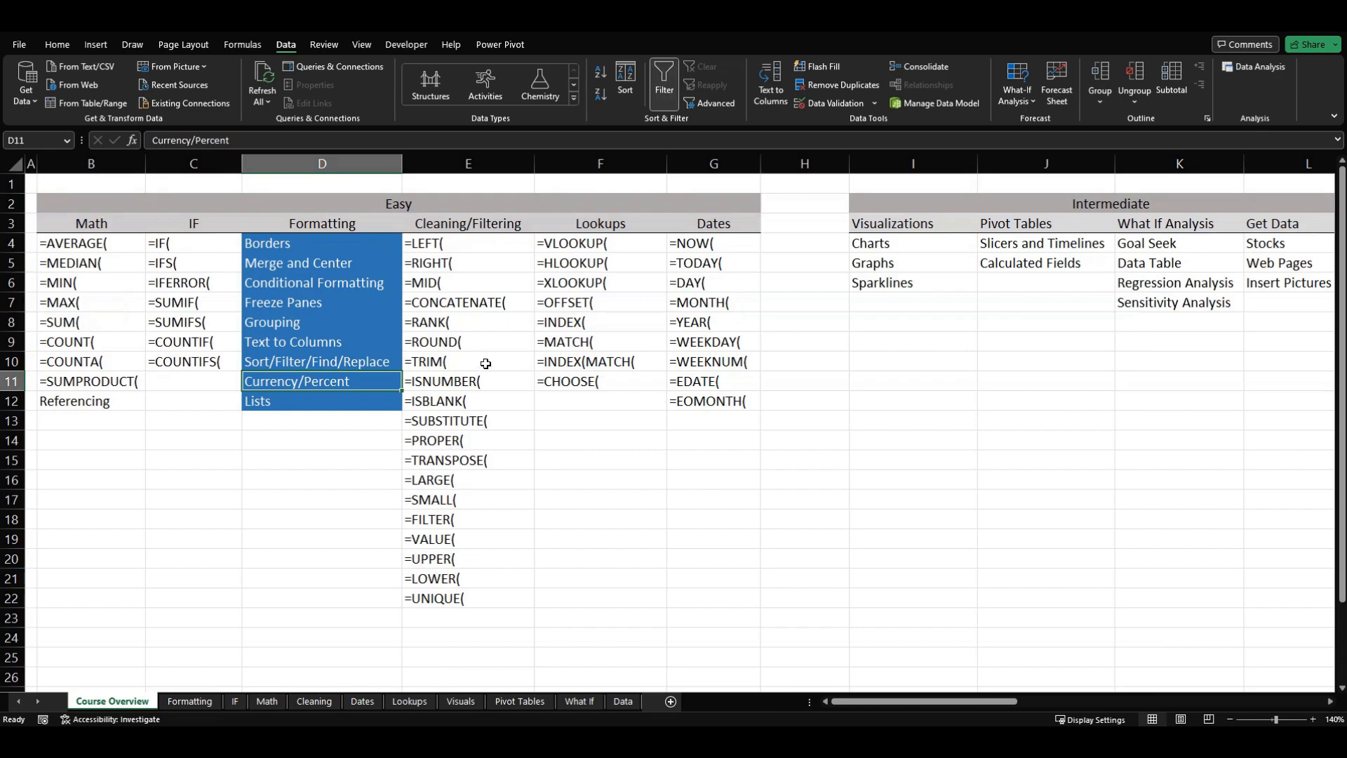
pyautogui.click(483, 281)
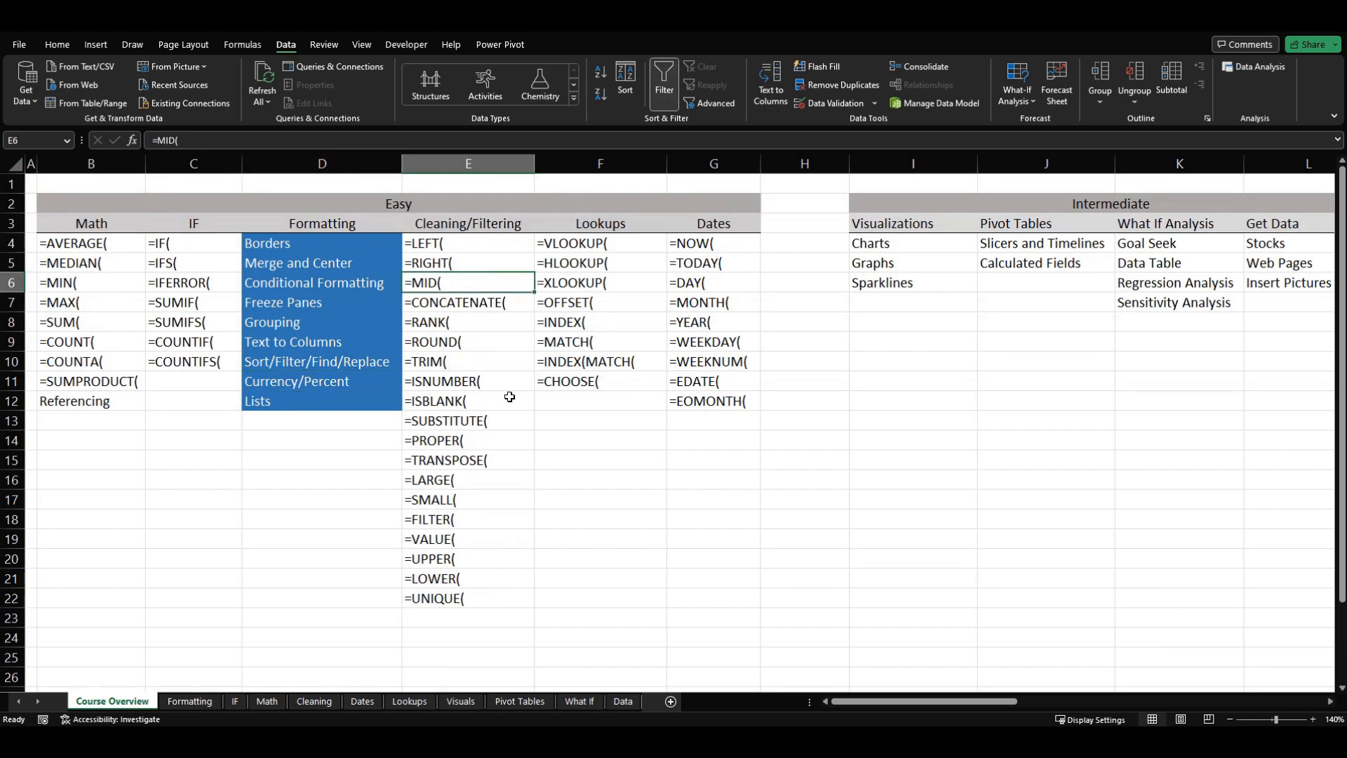
pyautogui.click(471, 605)
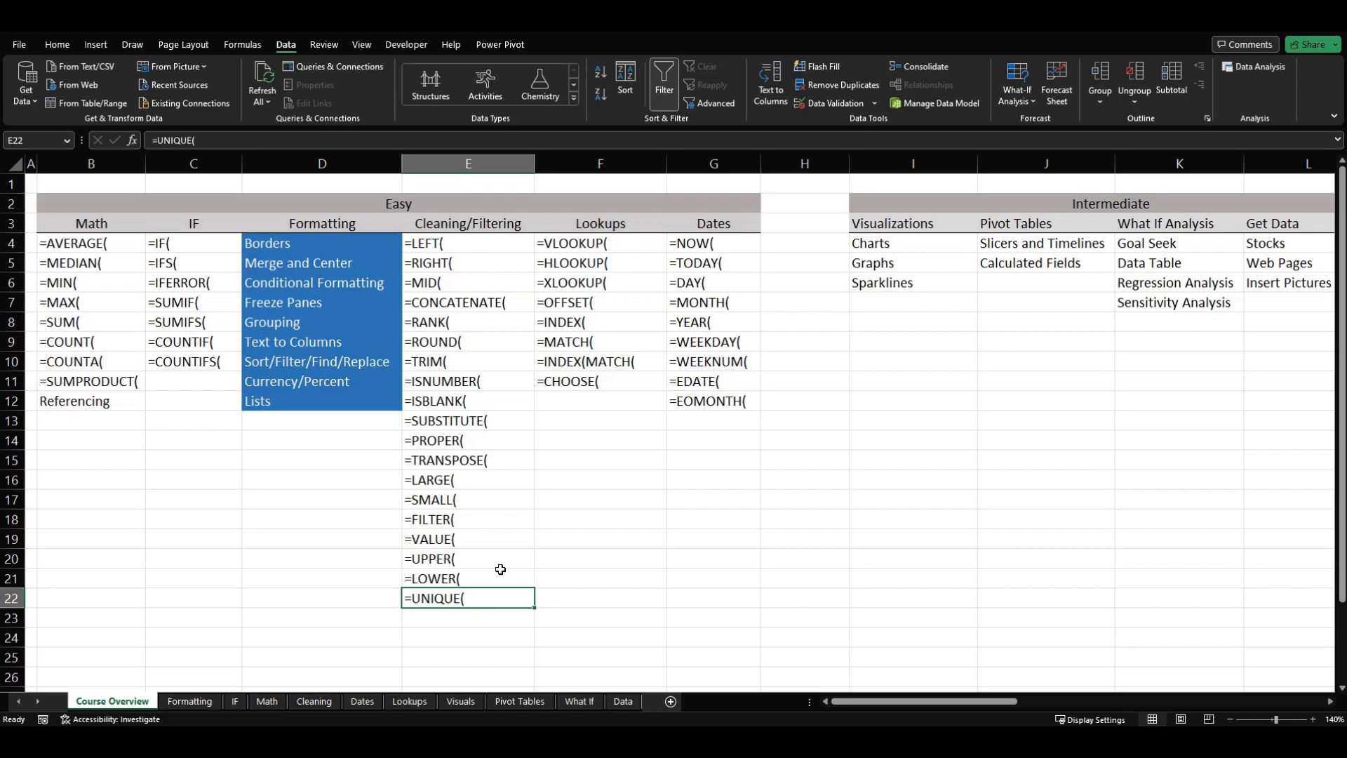
pyautogui.click(495, 532)
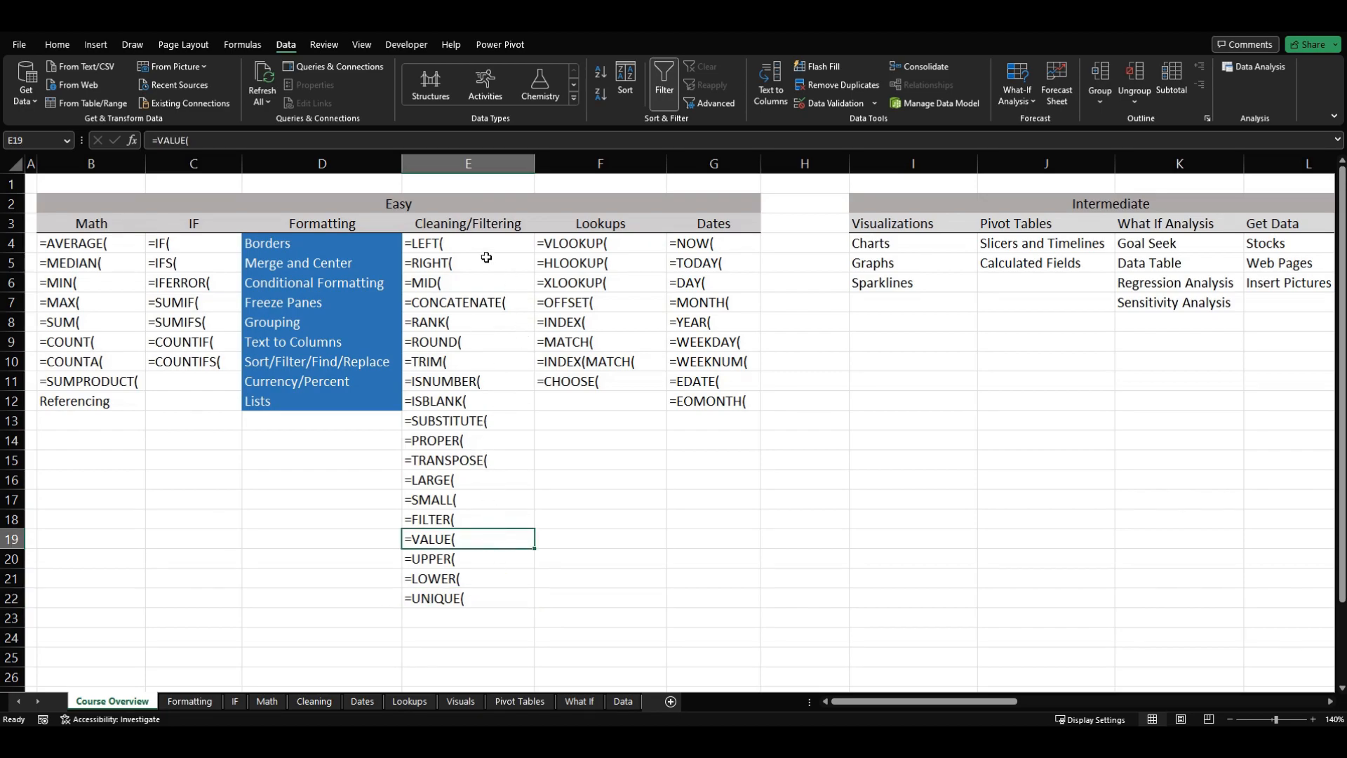
pyautogui.click(209, 701)
pyautogui.click(569, 525)
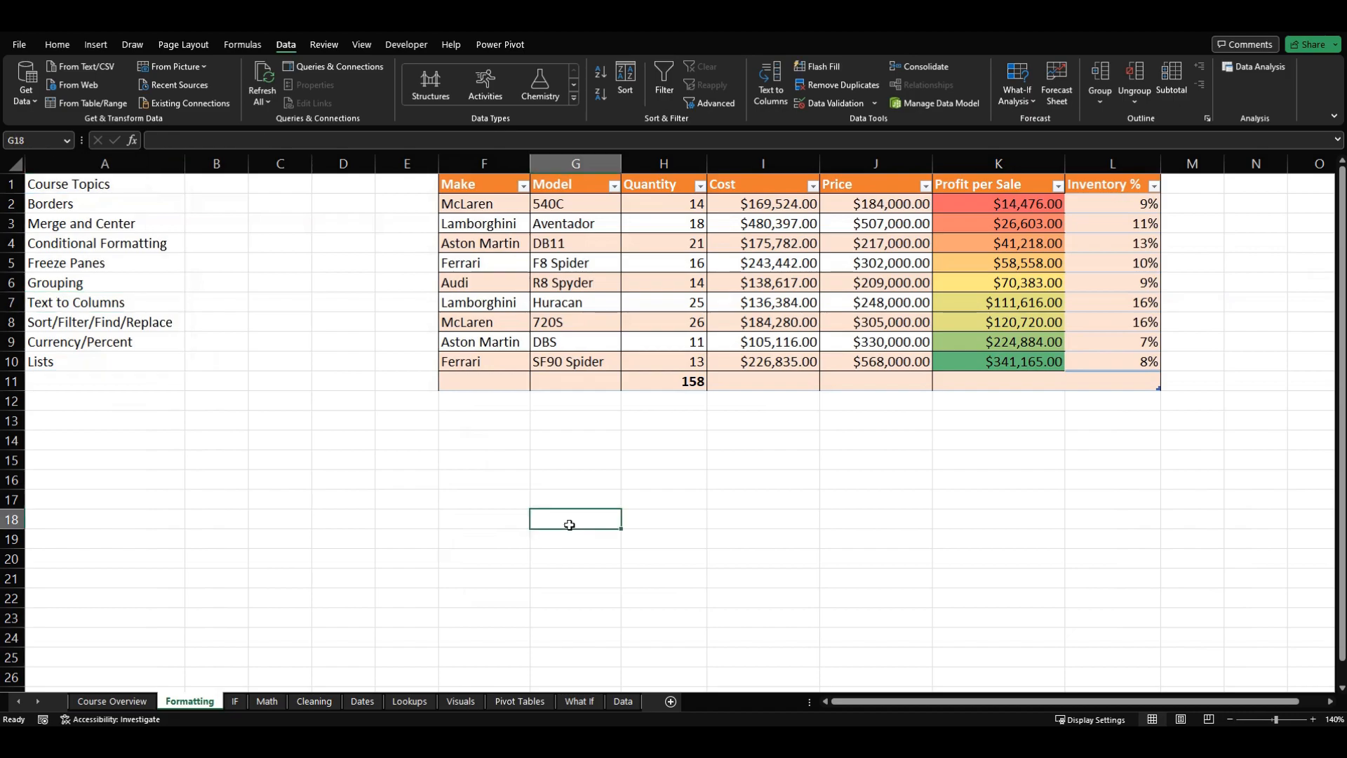